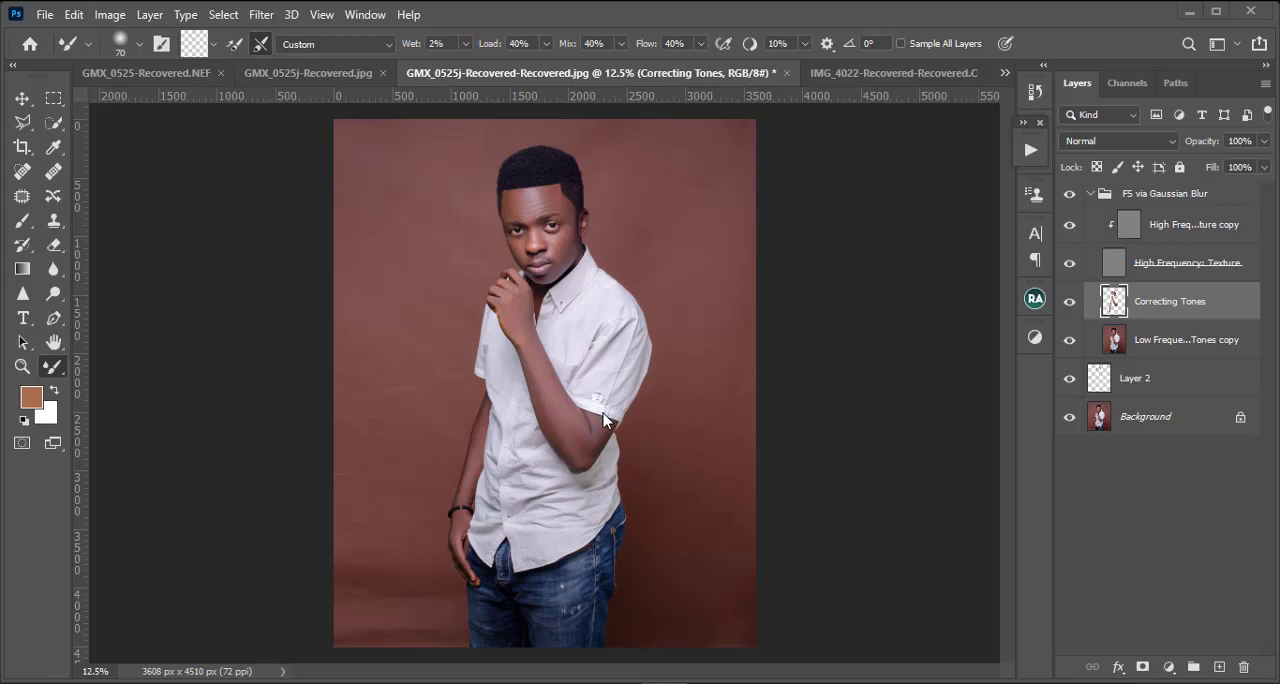
# Step: Duplicate the Low Frequency: Colors & Tones copy layer and select the man with Select Subject
pyautogui.click(1197, 352)
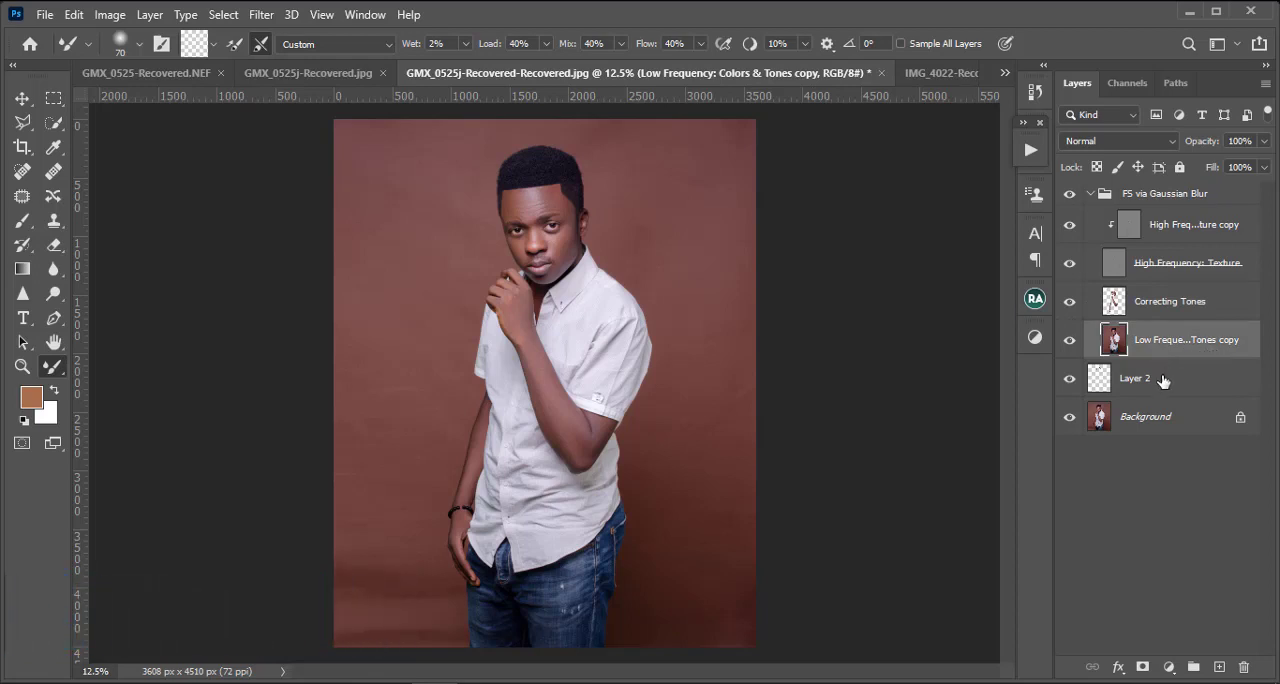
pyautogui.hotkey('ctrl', 'j')
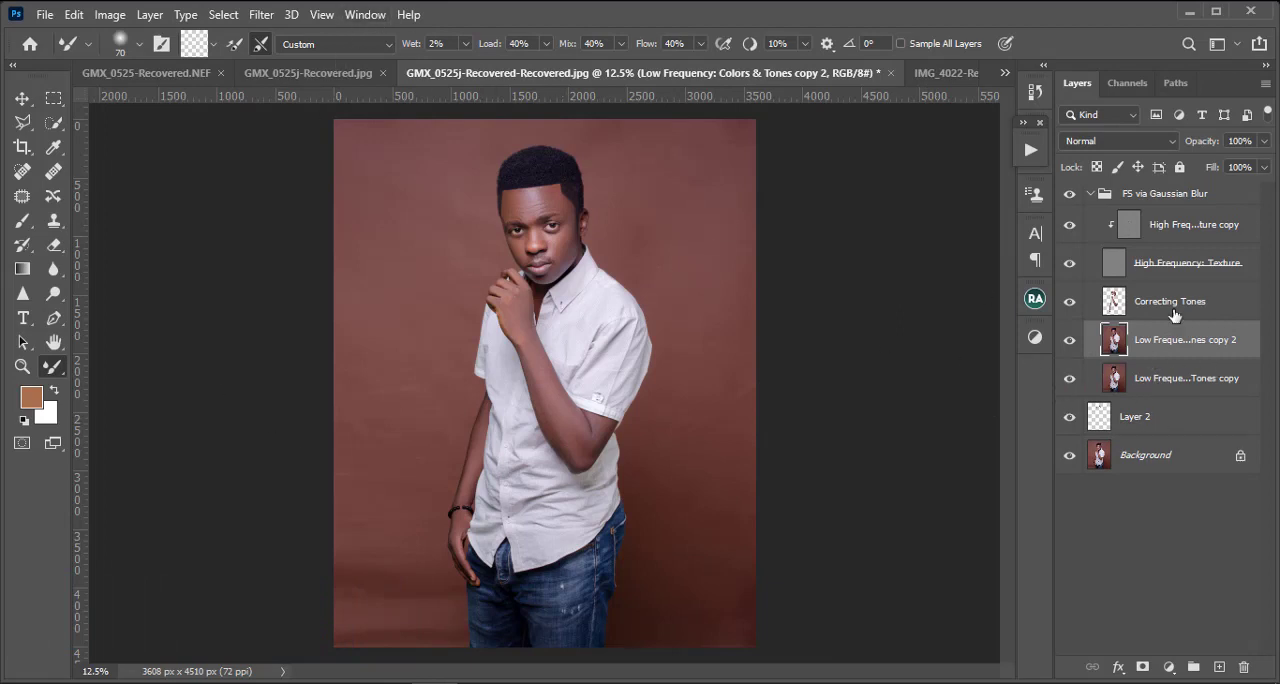
pyautogui.click(54, 123)
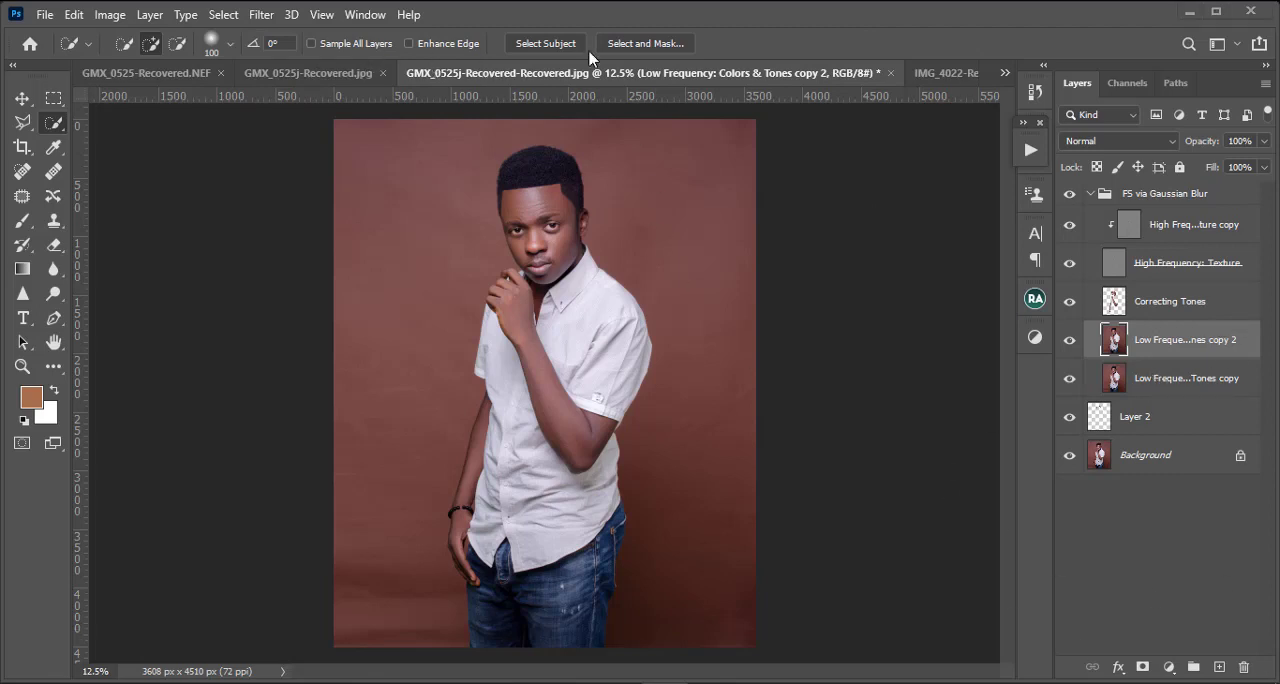
pyautogui.click(546, 46)
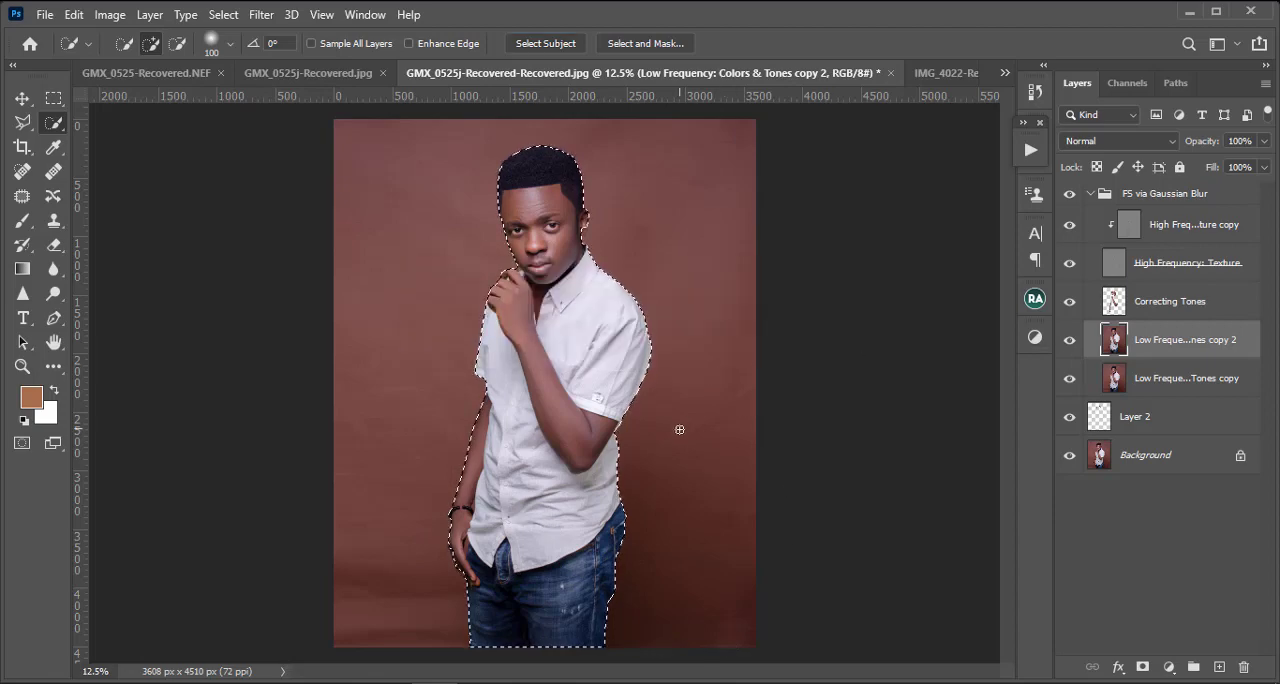
# Step: Add the missed earlobe to the selection with the Polygonal Lasso in add mode
pyautogui.hotkey('ctrl', '+')
pyautogui.hotkey('ctrl', '+')
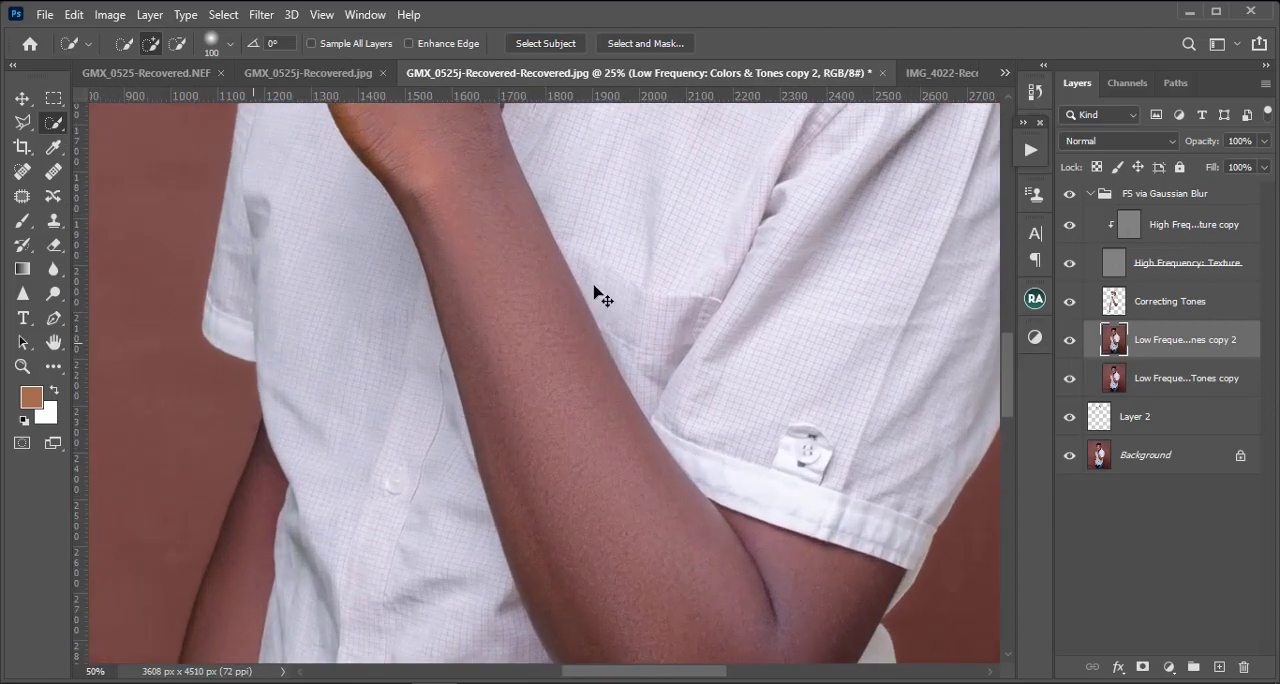
pyautogui.hotkey('ctrl', '+')
pyautogui.moveTo(535, 305); pyautogui.dragTo(535, 635)
pyautogui.moveTo(540, 130); pyautogui.dragTo(489, 391)
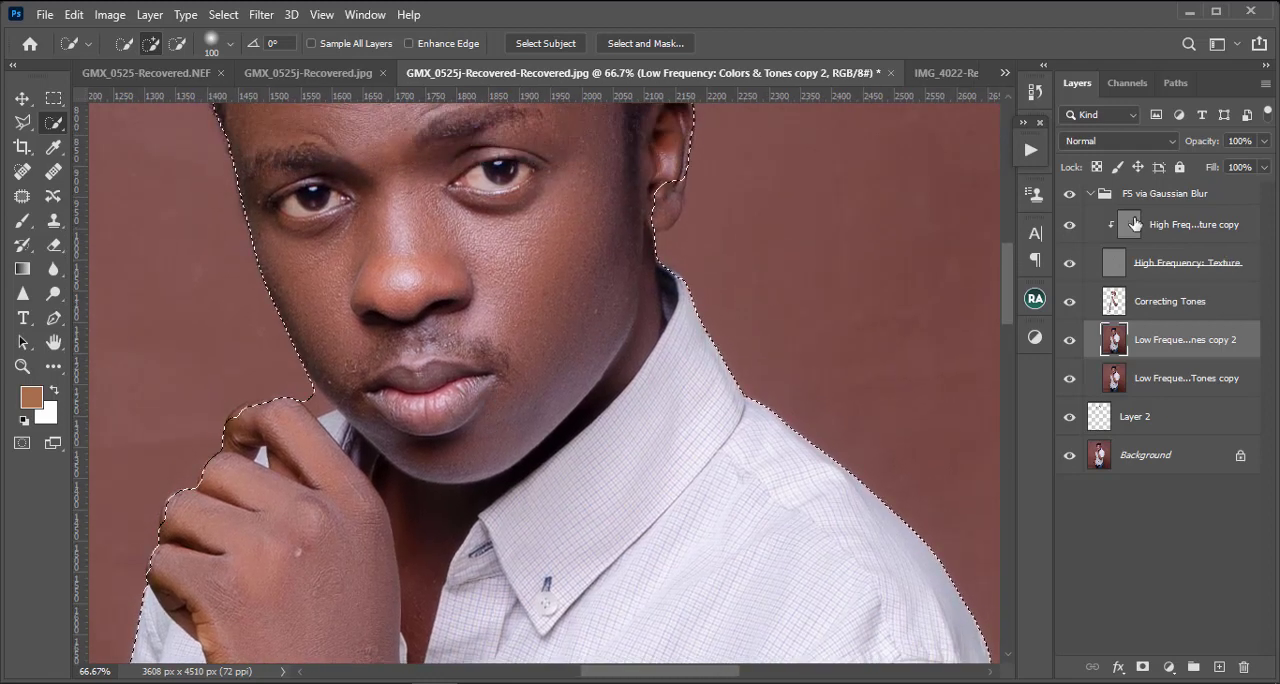
pyautogui.moveTo(625, 263); pyautogui.dragTo(583, 388)
pyautogui.hotkey('ctrl', '+')
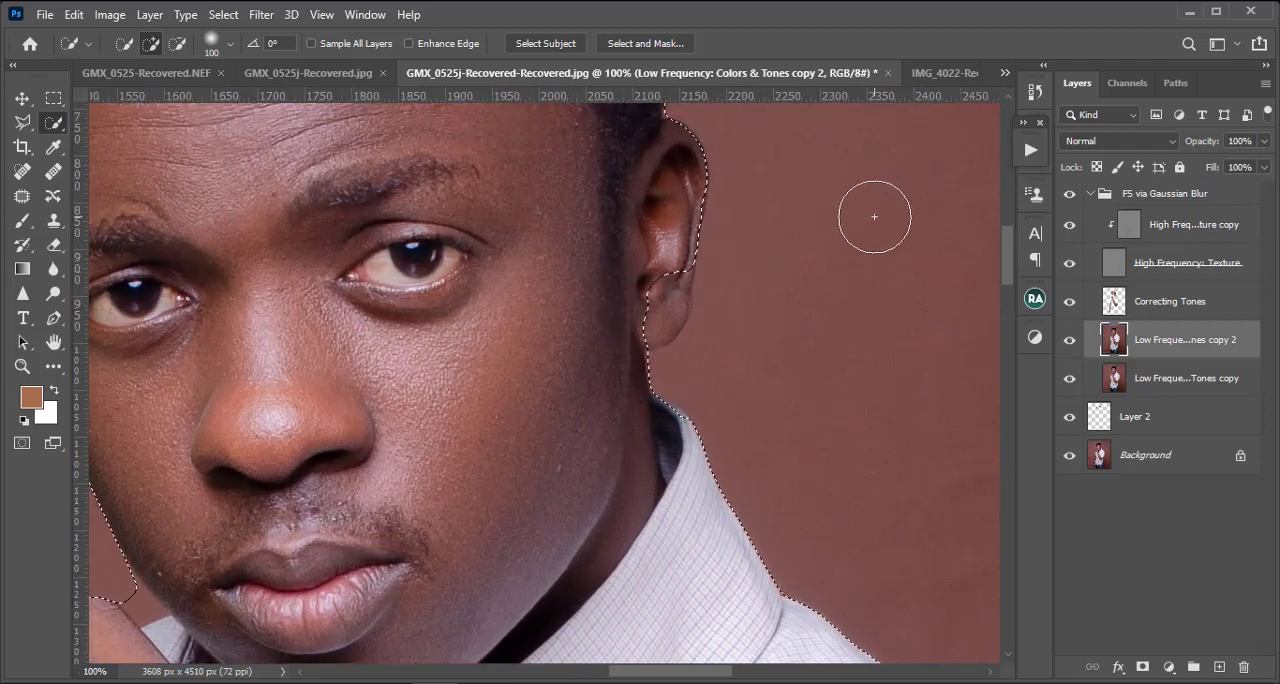
pyautogui.click(22, 124)
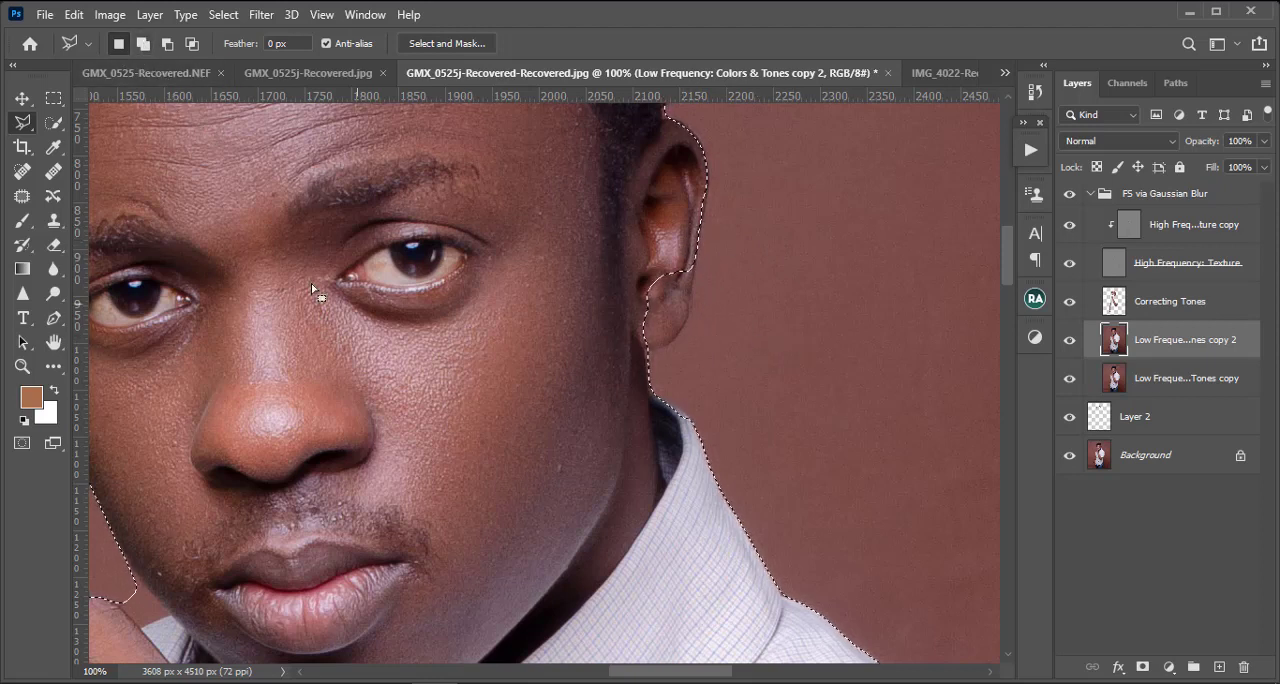
pyautogui.click(142, 43)
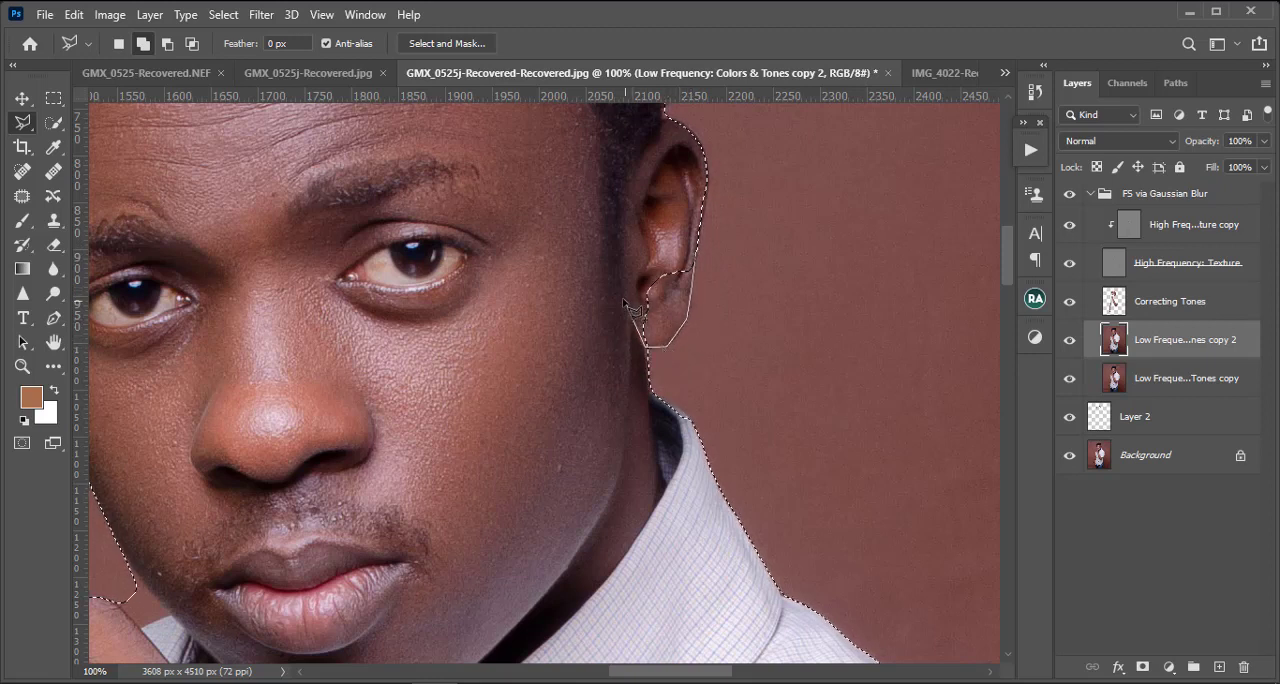
pyautogui.click(672, 213)
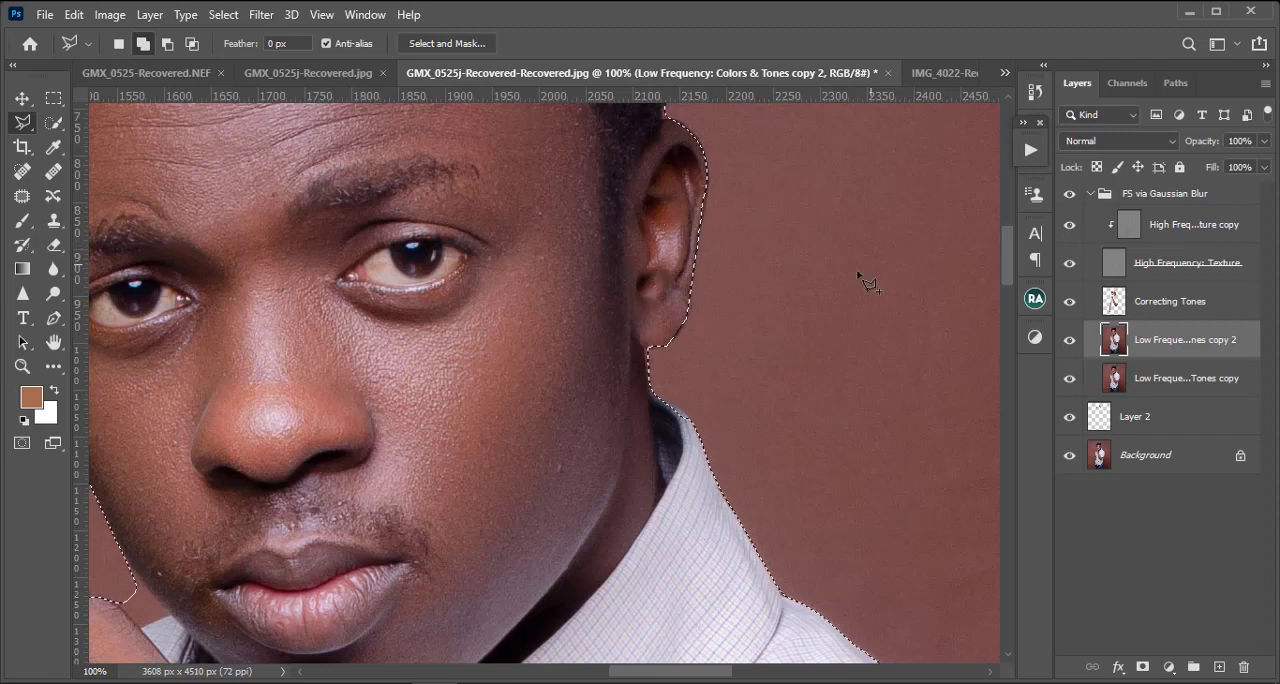
# Step: Add the missed edge of the jaw just above the raised hand to the selection with the Polygonal Lasso
pyautogui.moveTo(563, 434); pyautogui.dragTo(685, 172)
pyautogui.scroll(-1, 685, 172)
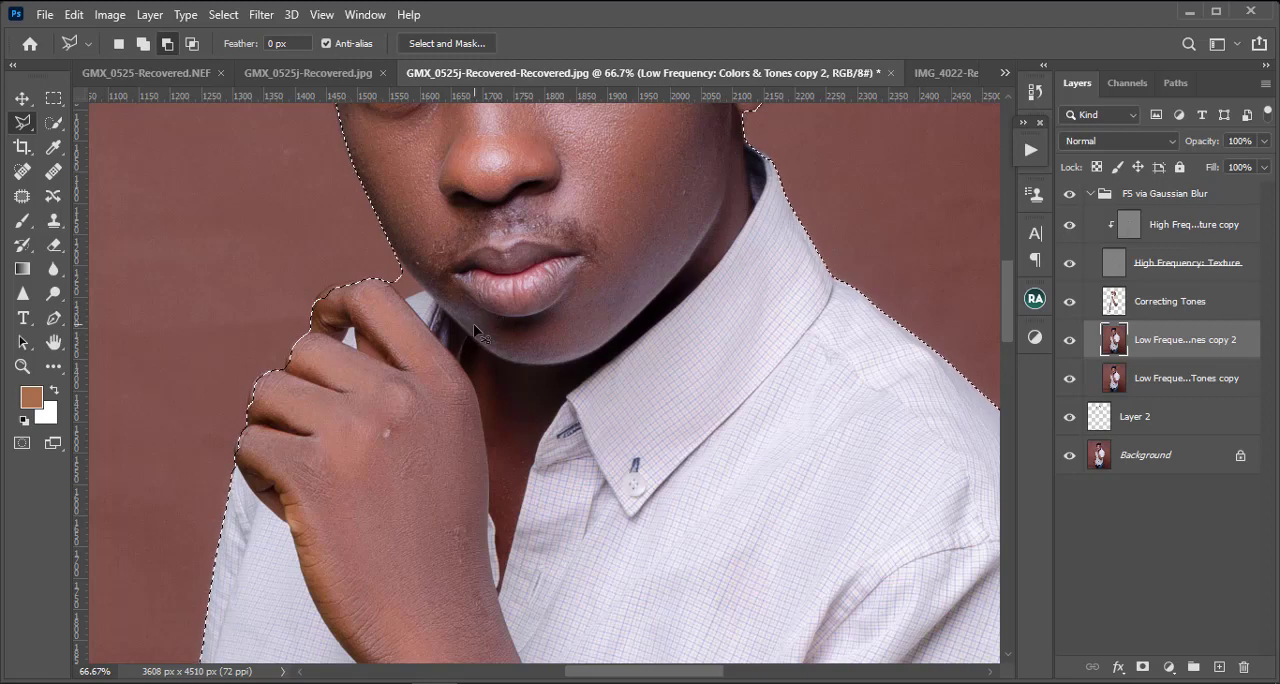
pyautogui.scroll(1, 381, 379)
pyautogui.moveTo(305, 358); pyautogui.dragTo(470, 435)
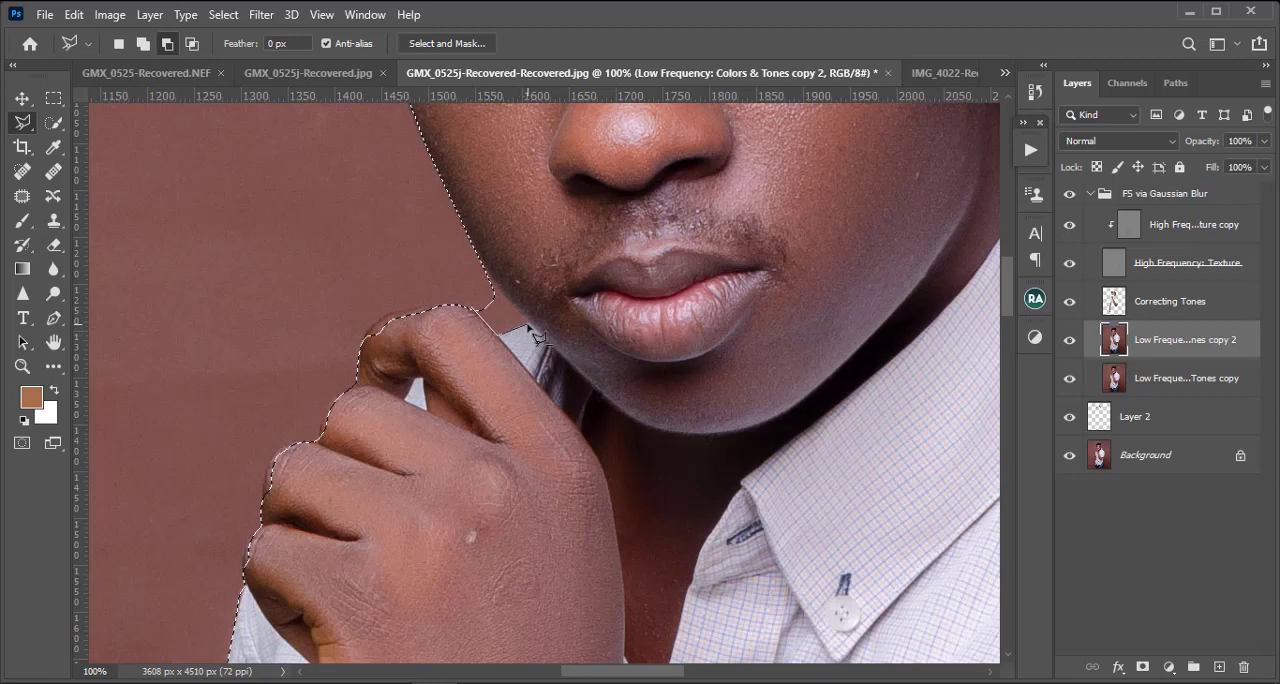
pyautogui.click(526, 324)
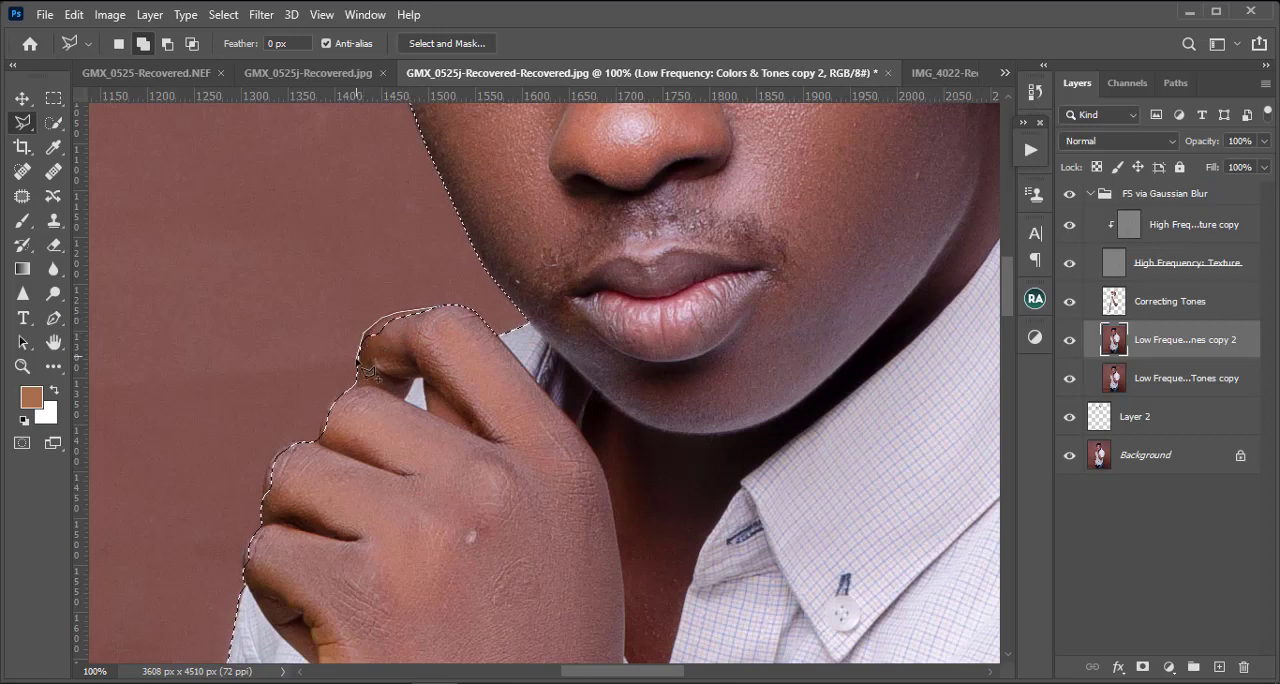
# Step: Add the missed outer edges of the raised hand's fingers to the selection with the Polygonal Lasso
pyautogui.keyDown('shift'); pyautogui.click(436, 333); pyautogui.keyUp('shift')
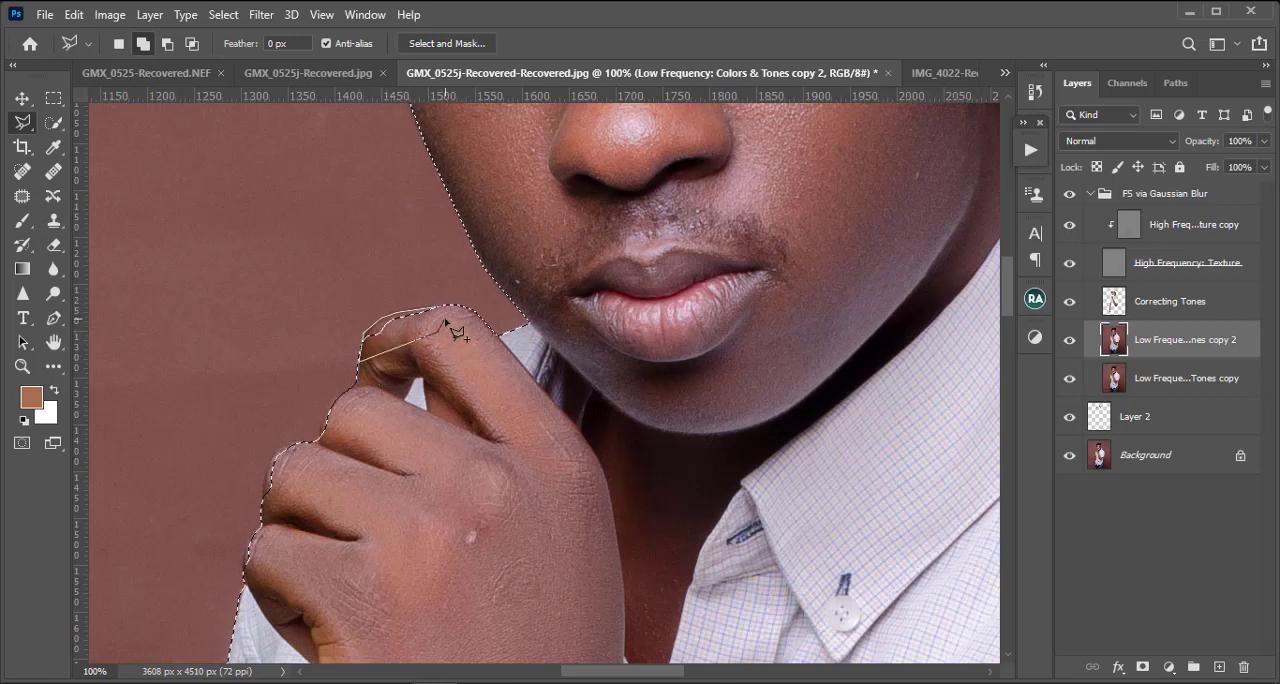
pyautogui.keyDown('shift'); pyautogui.click(442, 311); pyautogui.keyUp('shift')
pyautogui.scroll(-1, 358, 499)
pyautogui.scroll(-2, 358, 499)
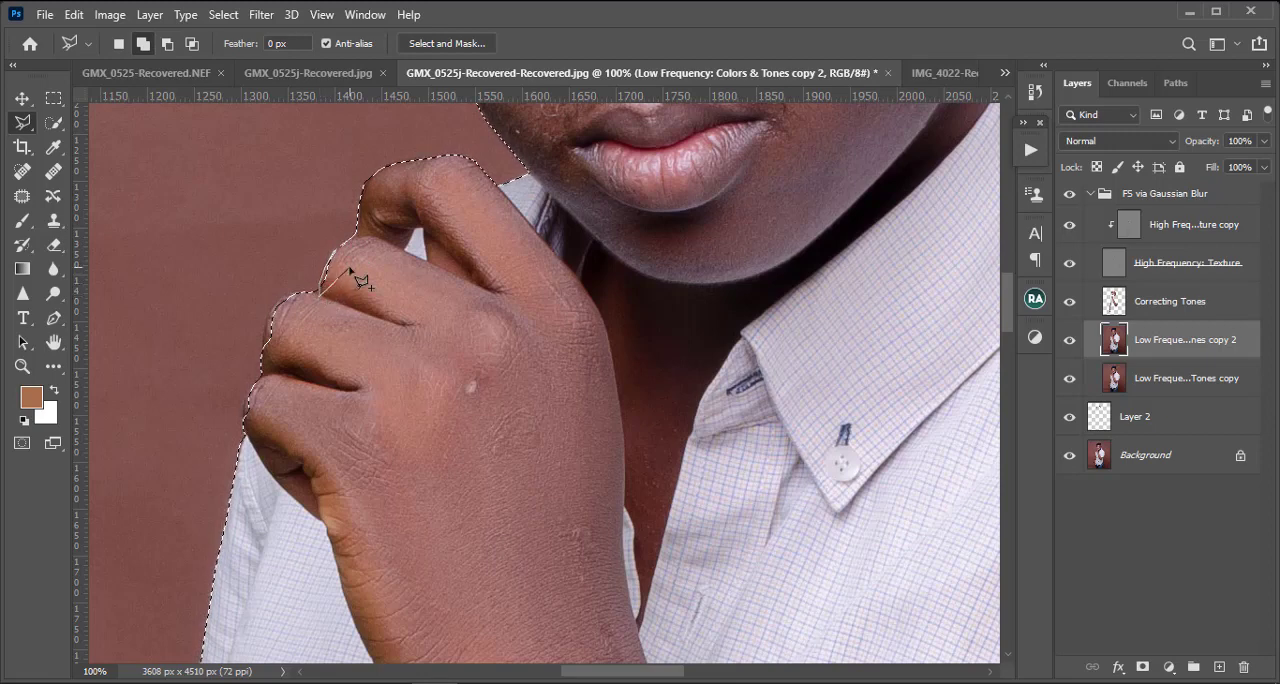
pyautogui.click(270, 313)
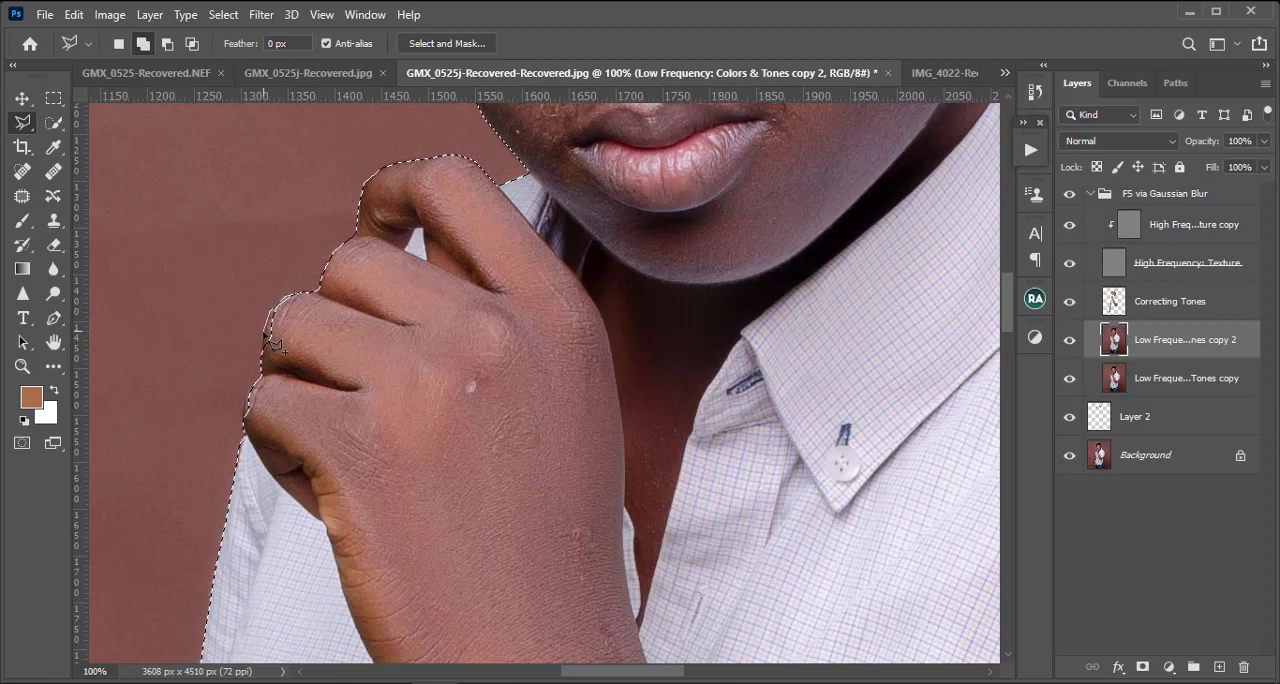
pyautogui.click(264, 336)
pyautogui.click(270, 371)
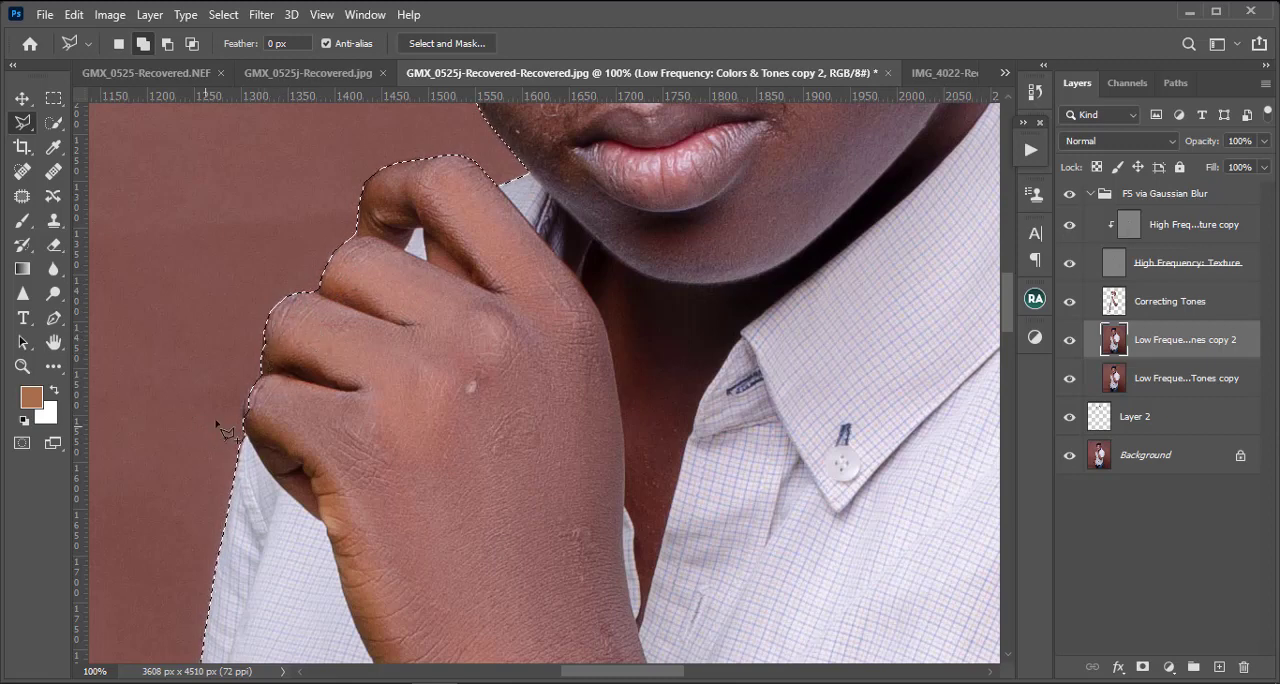
pyautogui.scroll(-2, 290, 320)
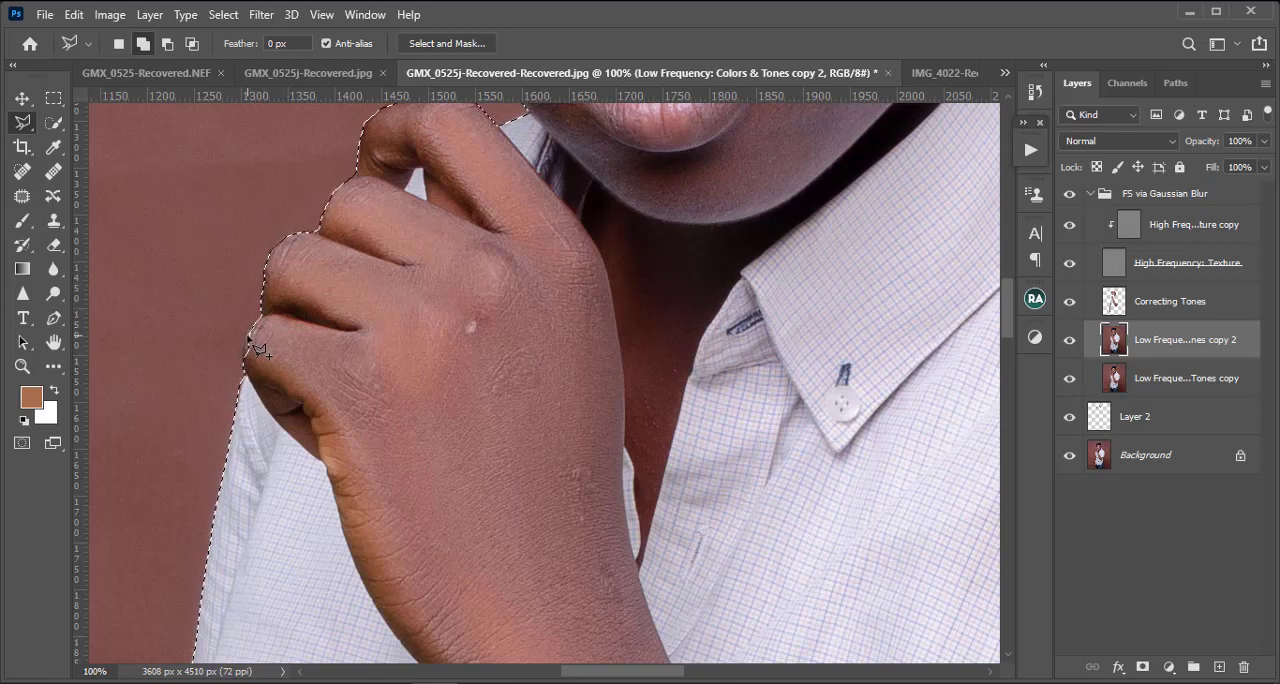
pyautogui.click(247, 369)
pyautogui.click(289, 356)
pyautogui.doubleClick(295, 331)
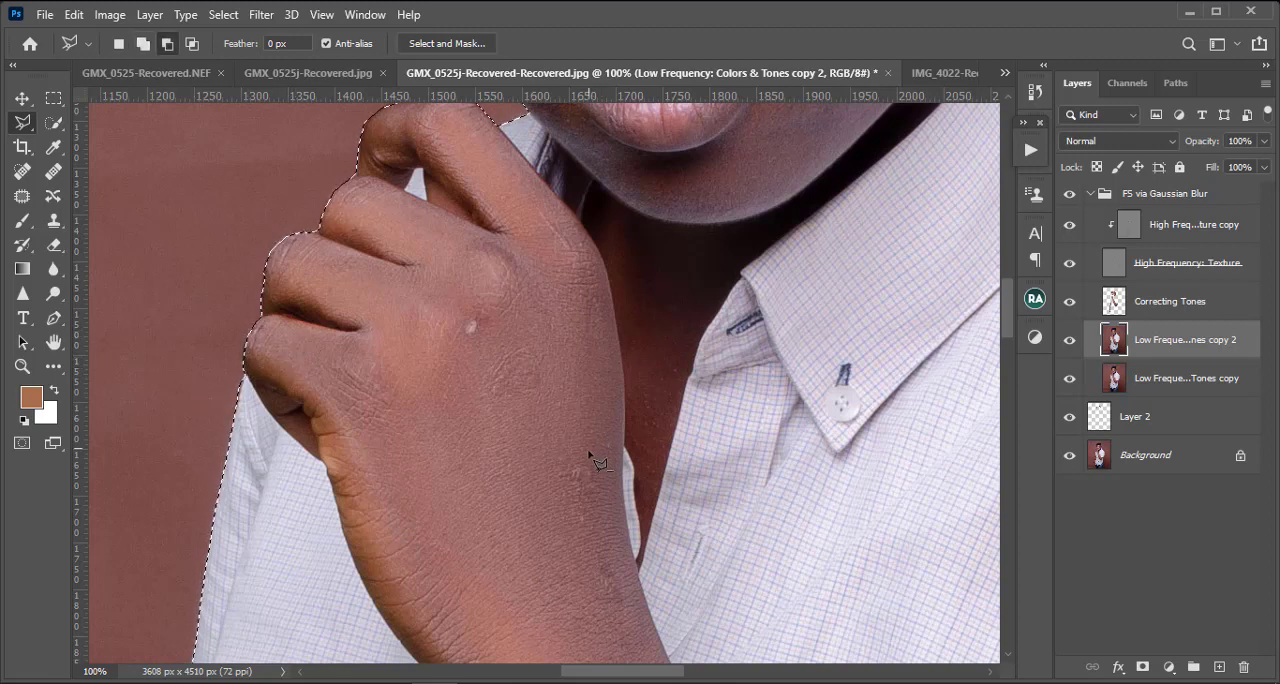
# Step: Subtract the background gap between the lowered forearm, the bead bracelet and the shirt from the selection with the Polygonal Lasso
pyautogui.hotkey('ctrl', '-')
pyautogui.hotkey('ctrl', '-')
pyautogui.hotkey('ctrl', '-')
pyautogui.hotkey('ctrl', '-')
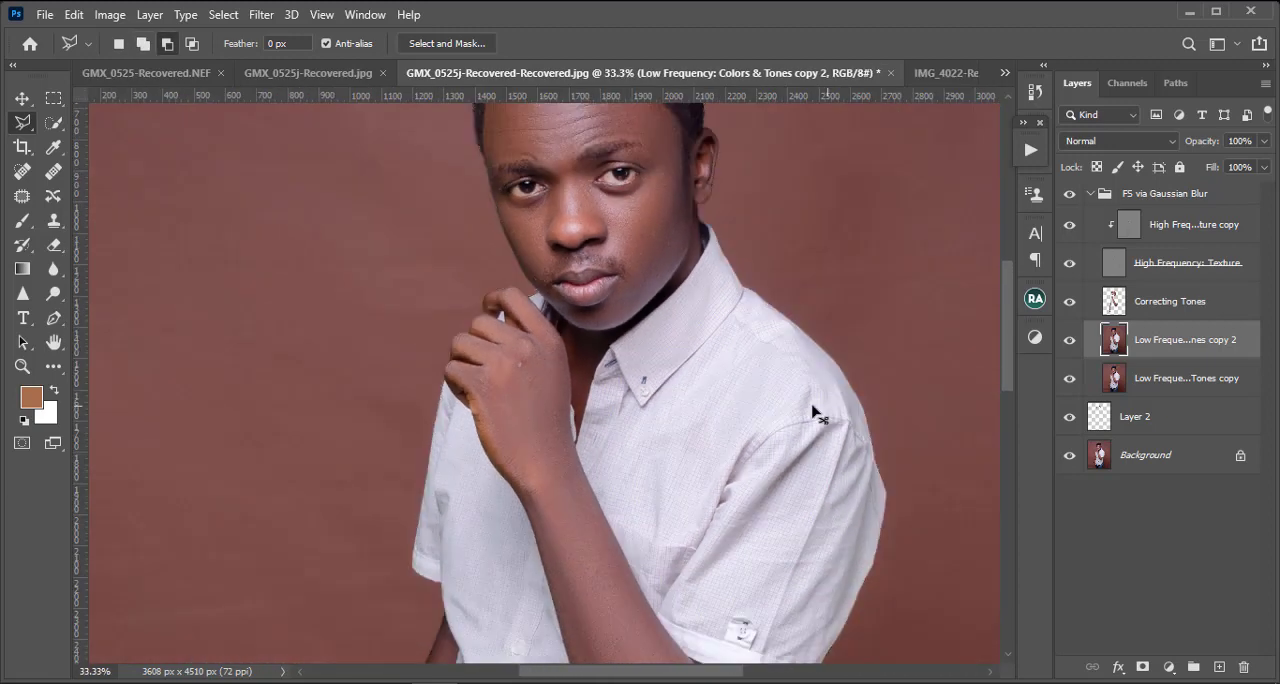
pyautogui.scroll(-5, 570, 565)
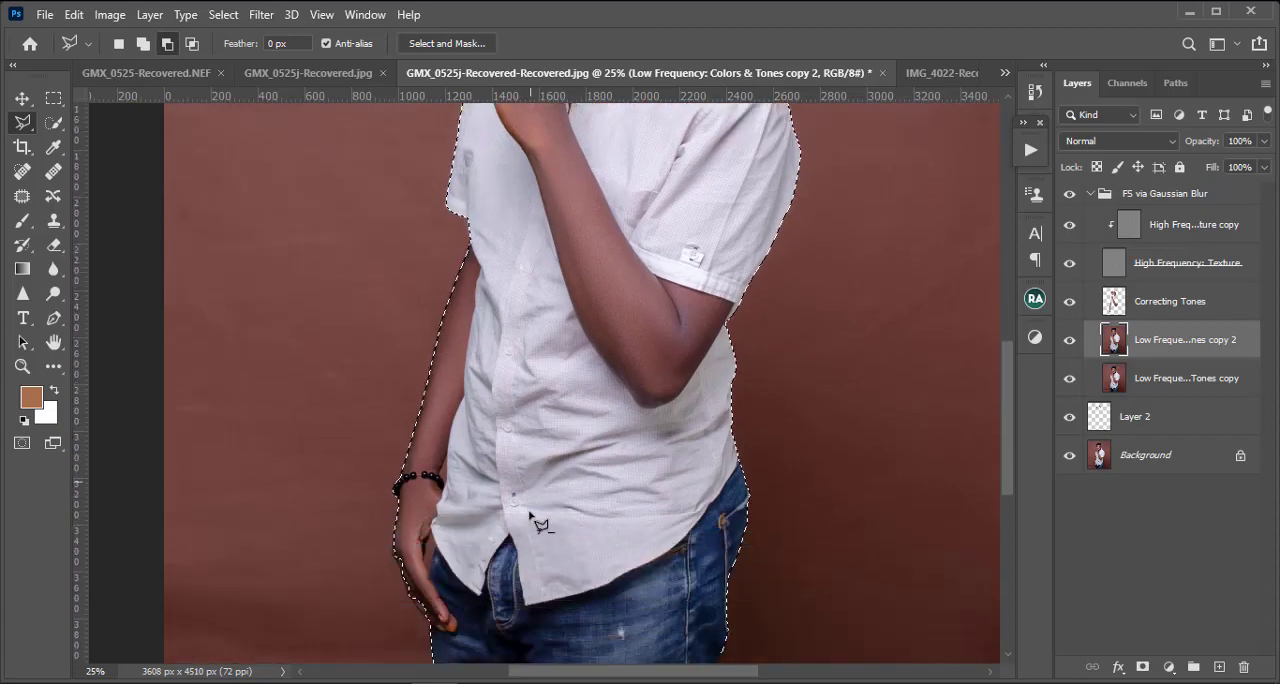
pyautogui.hotkey('ctrl', '+')
pyautogui.scroll(4, 406, 463)
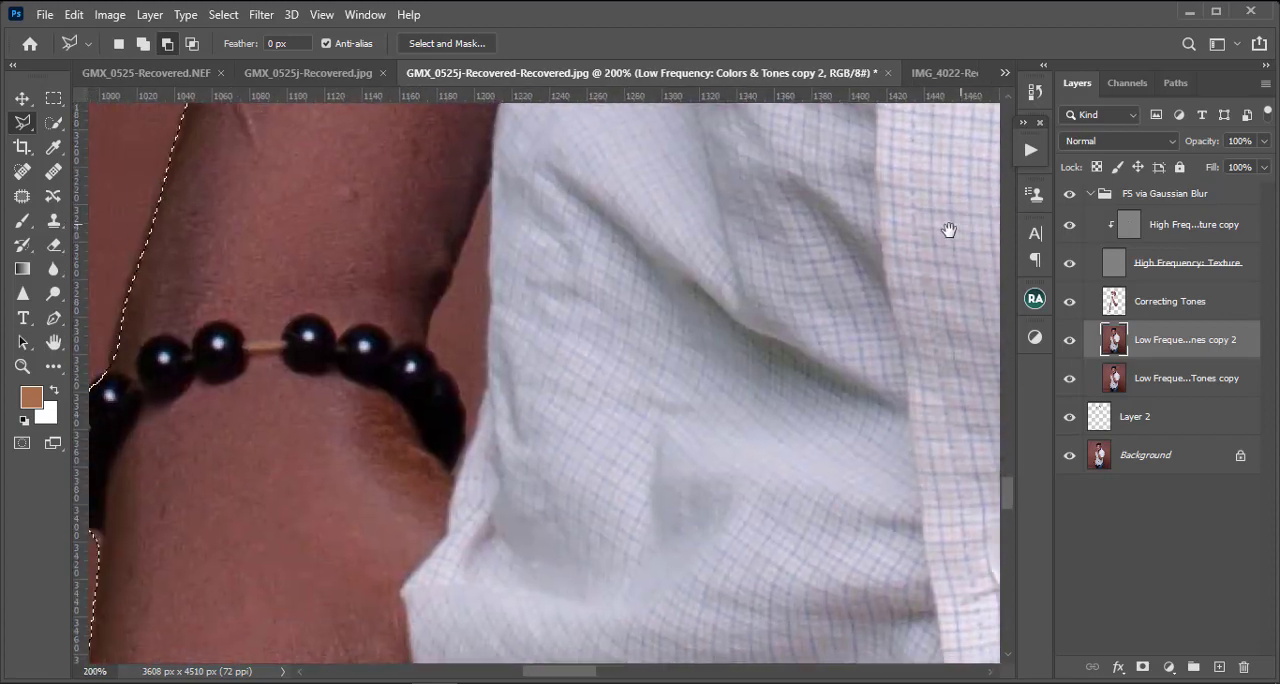
pyautogui.moveTo(949, 230); pyautogui.dragTo(937, 388)
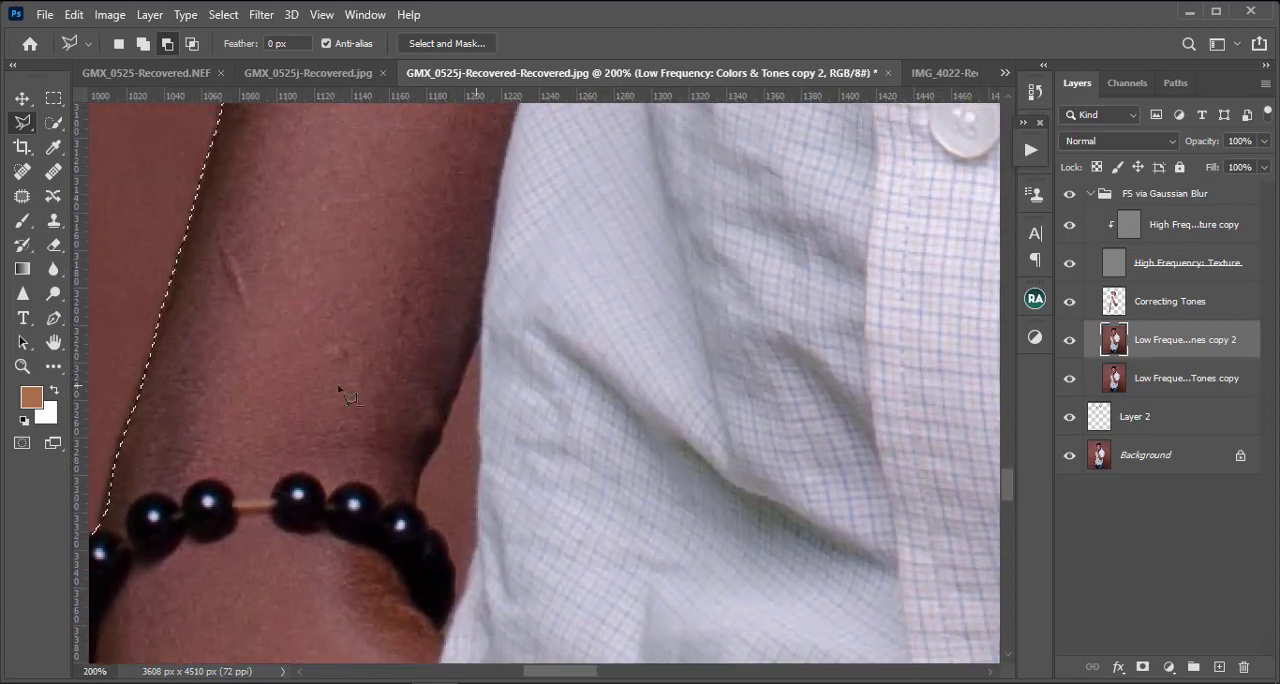
pyautogui.click(480, 334)
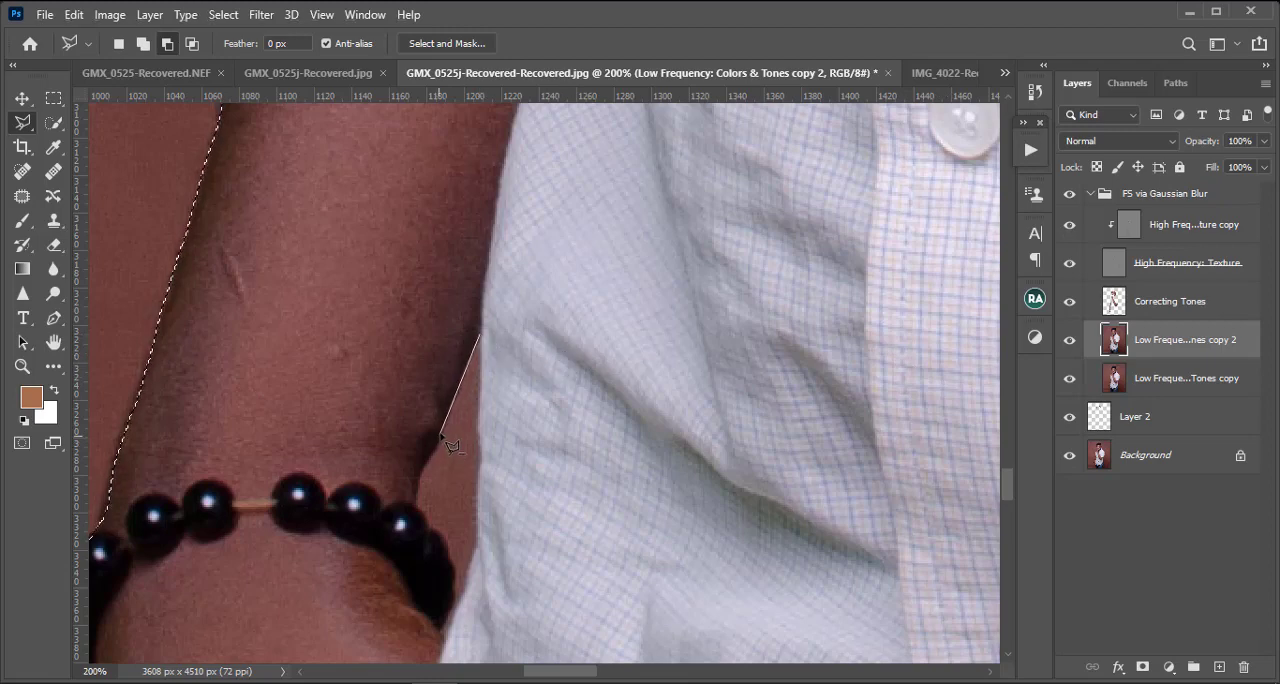
pyautogui.click(429, 528)
pyautogui.click(438, 532)
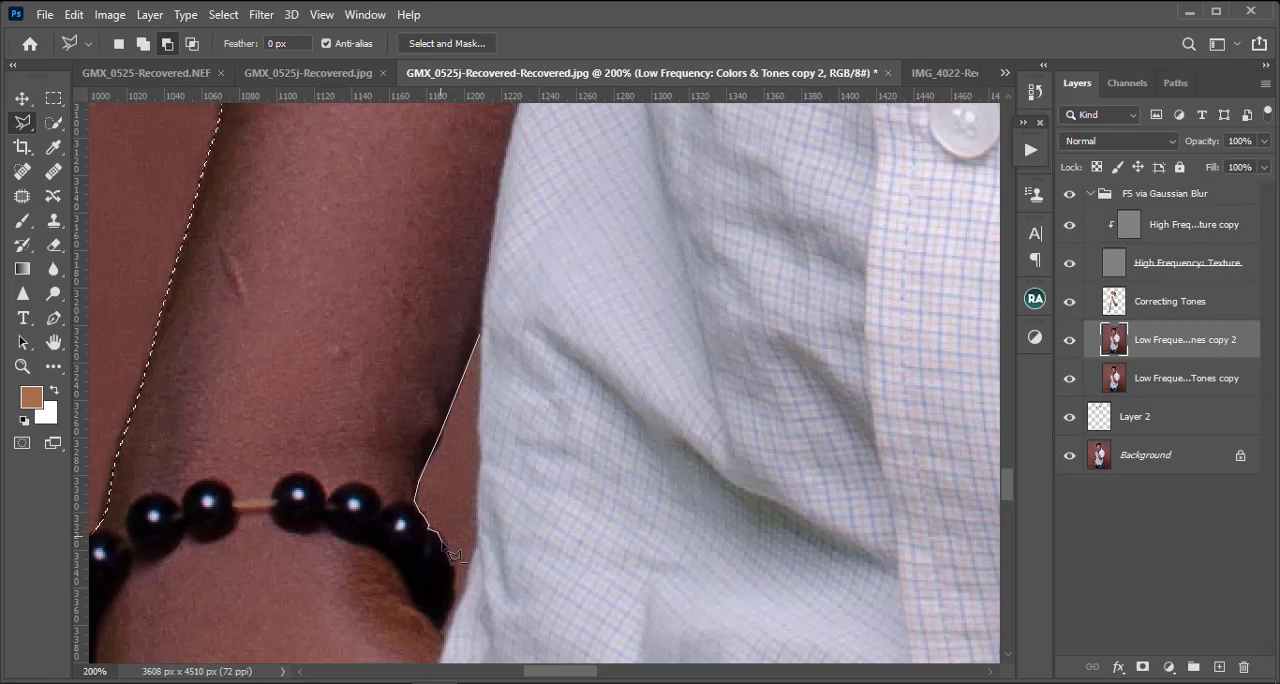
pyautogui.click(445, 541)
pyautogui.click(446, 552)
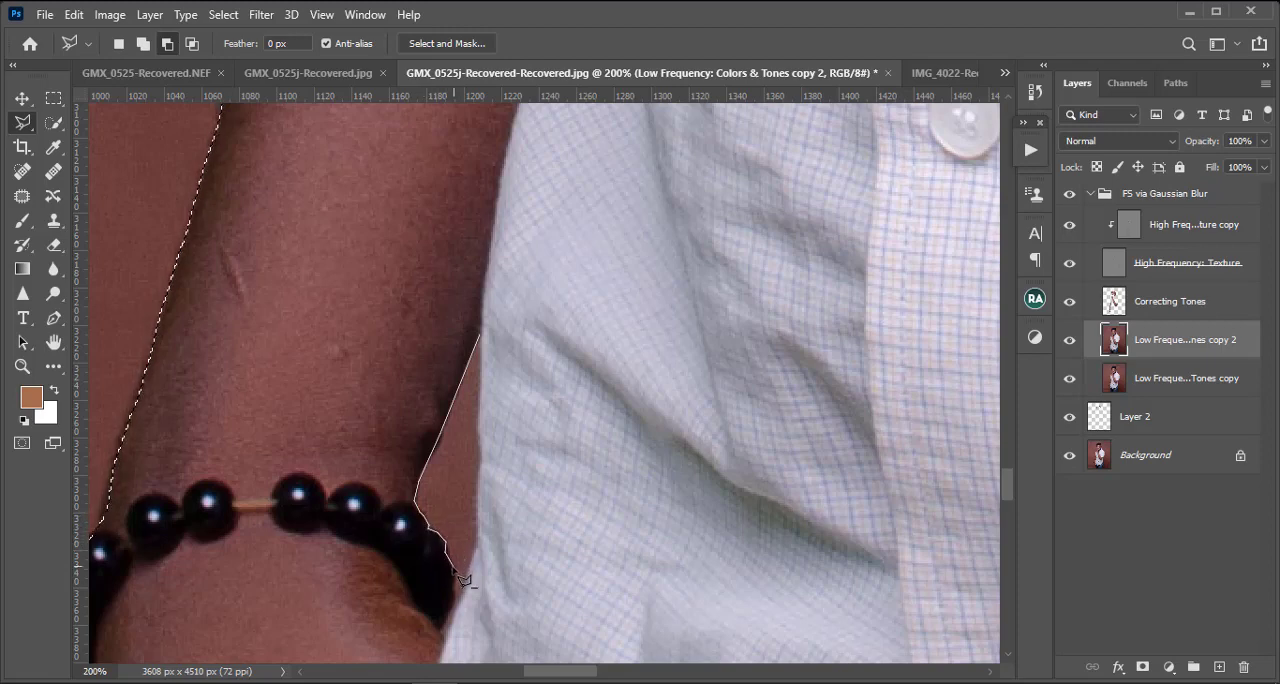
pyautogui.click(453, 566)
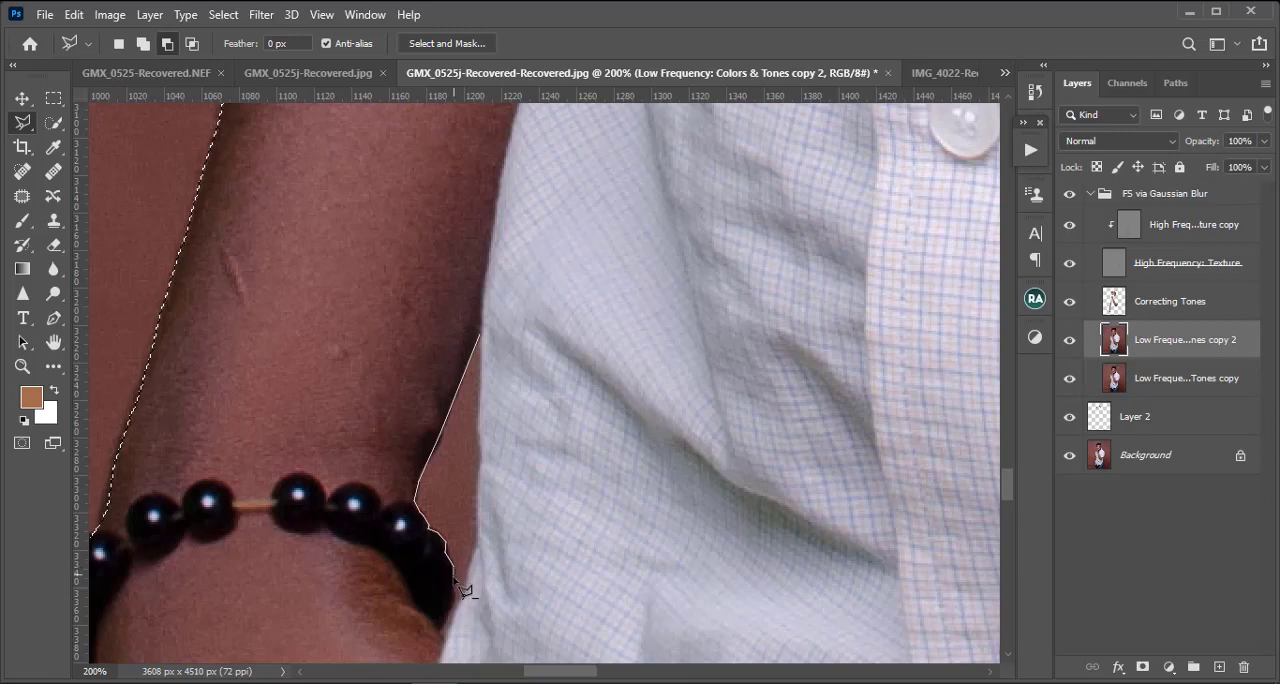
pyautogui.click(454, 580)
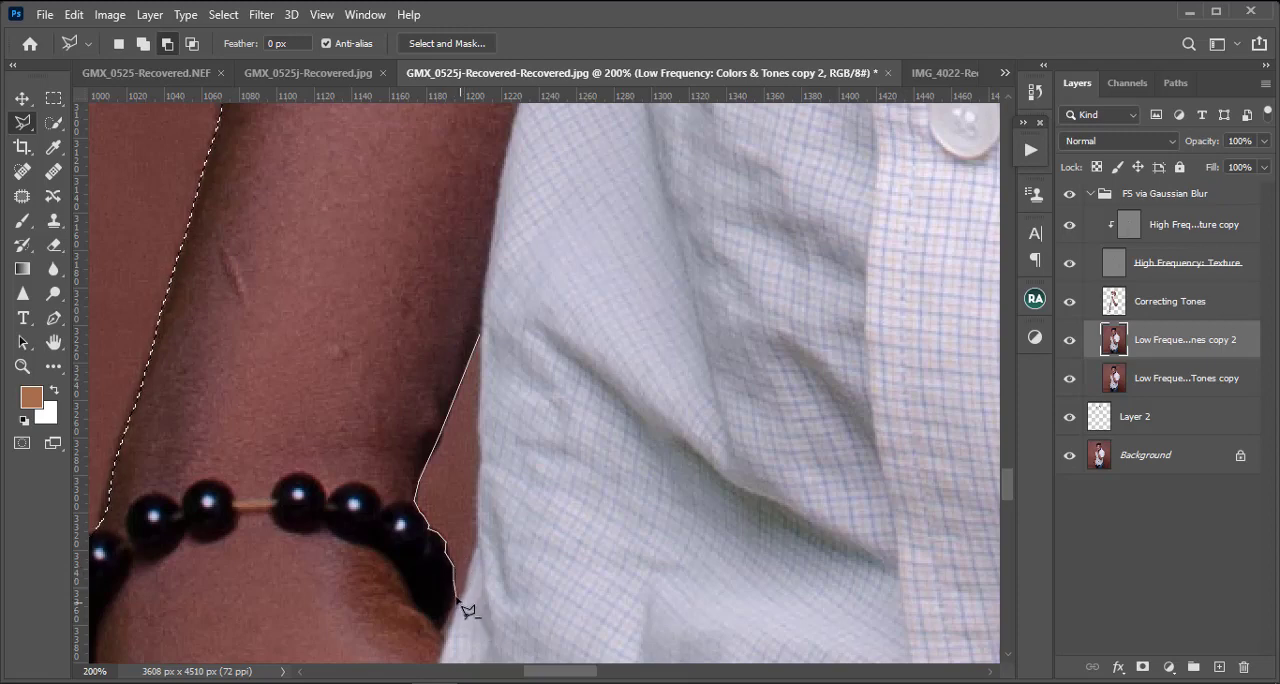
pyautogui.click(457, 595)
pyautogui.click(475, 543)
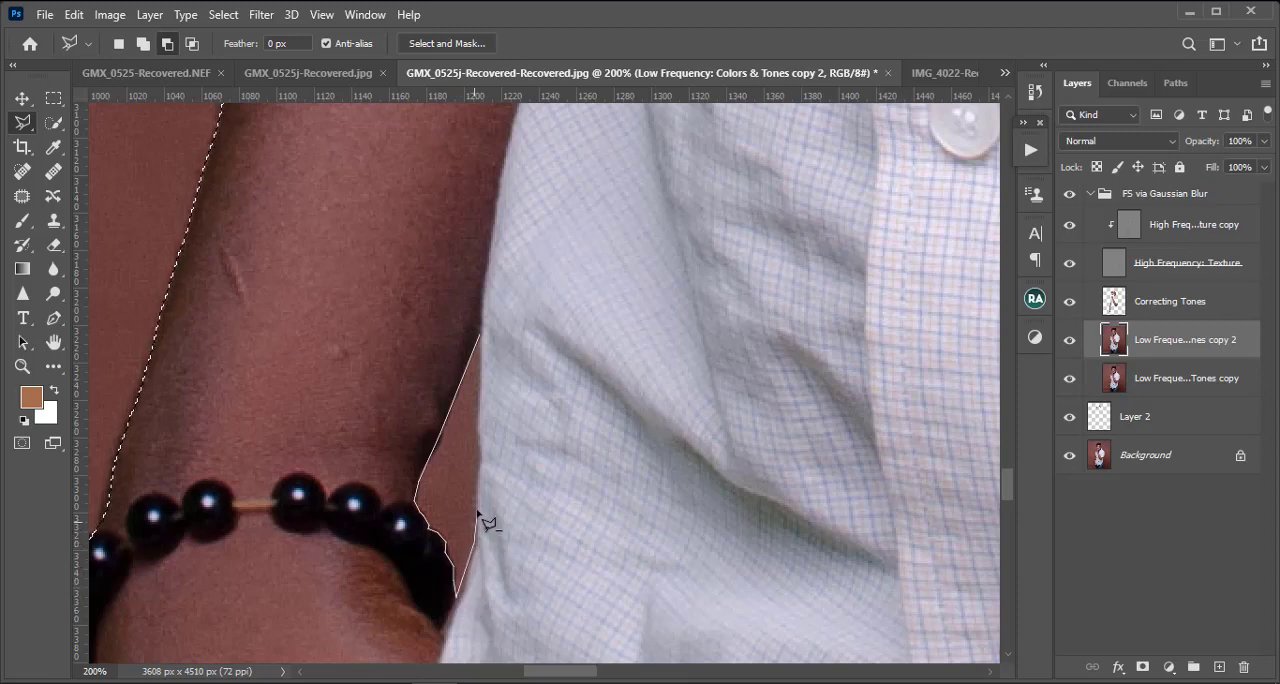
pyautogui.click(478, 503)
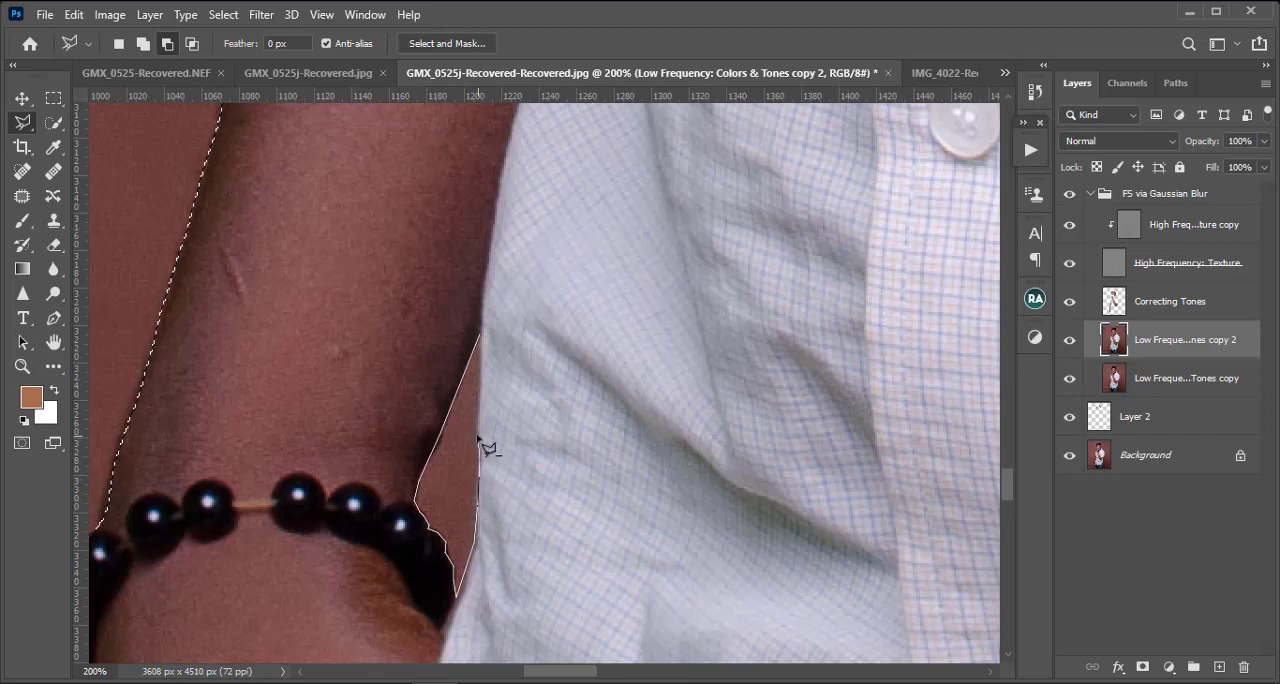
pyautogui.click(483, 338)
# Step: Subtract the background gap between the lowered hand, the shirt's hem and the jeans from the selection with the Polygonal Lasso
pyautogui.moveTo(424, 585); pyautogui.dragTo(466, 49)
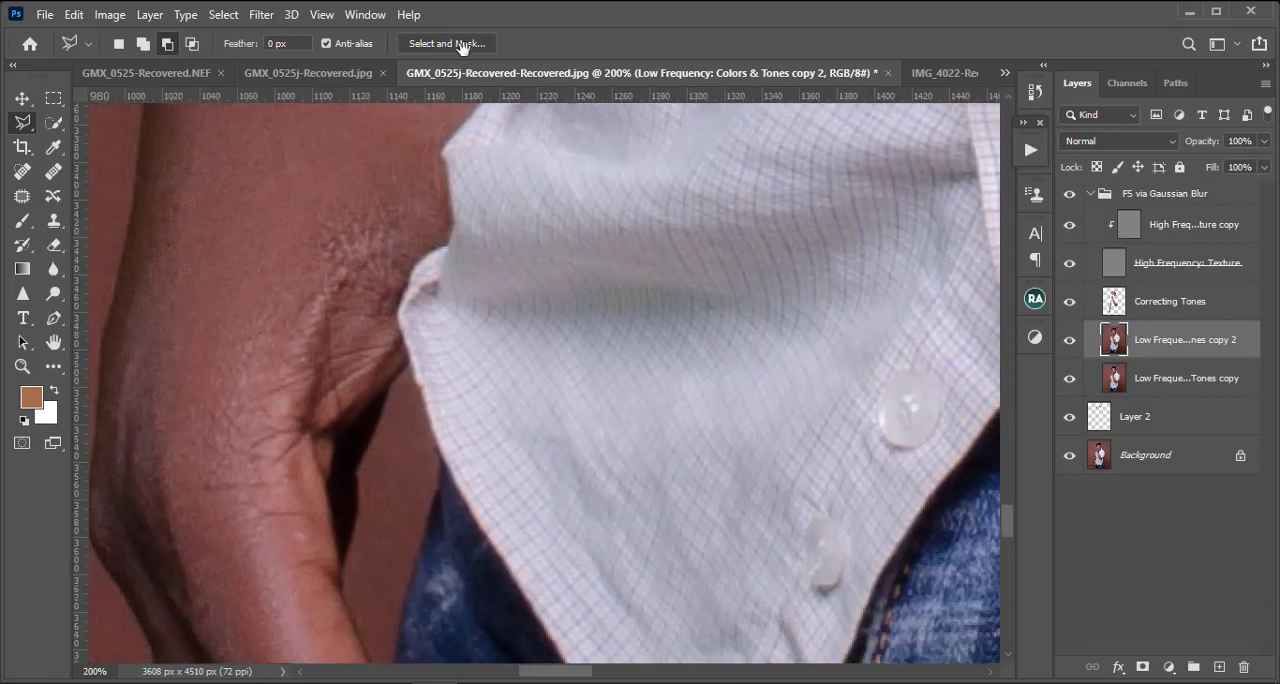
pyautogui.moveTo(469, 563)
pyautogui.mouseDown()
pyautogui.moveTo(460, 523)
pyautogui.moveTo(452, 614)
pyautogui.mouseUp()
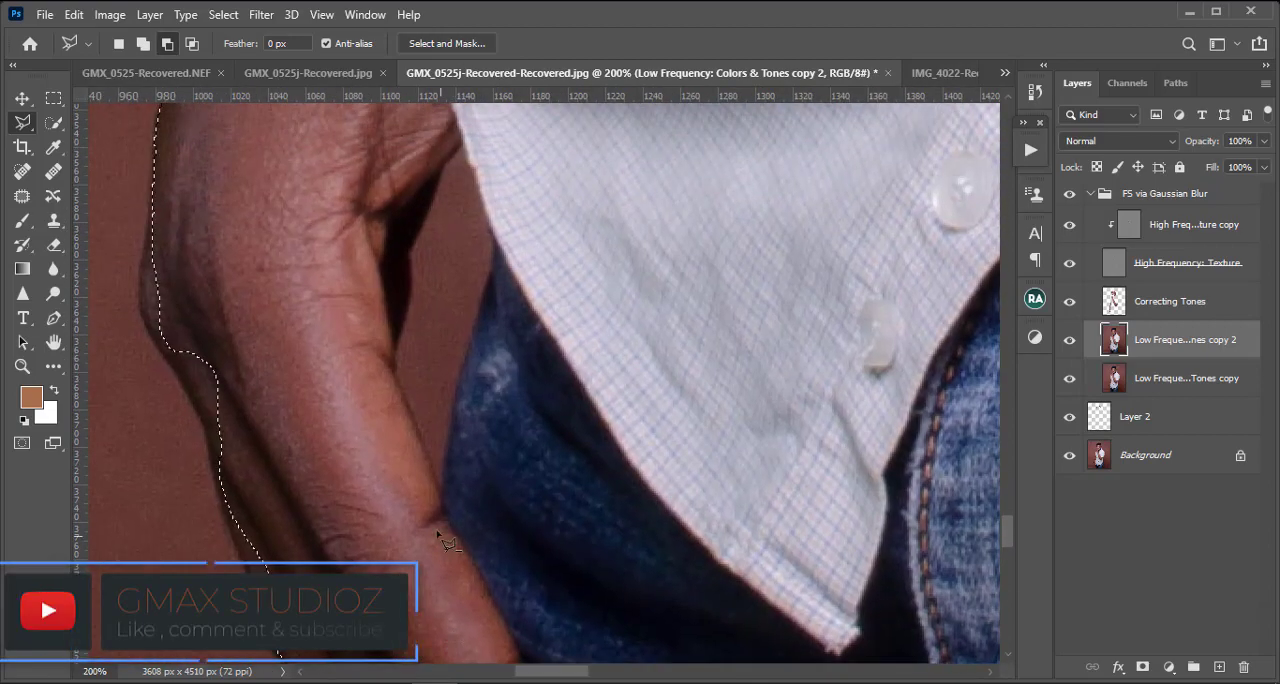
pyautogui.click(440, 484)
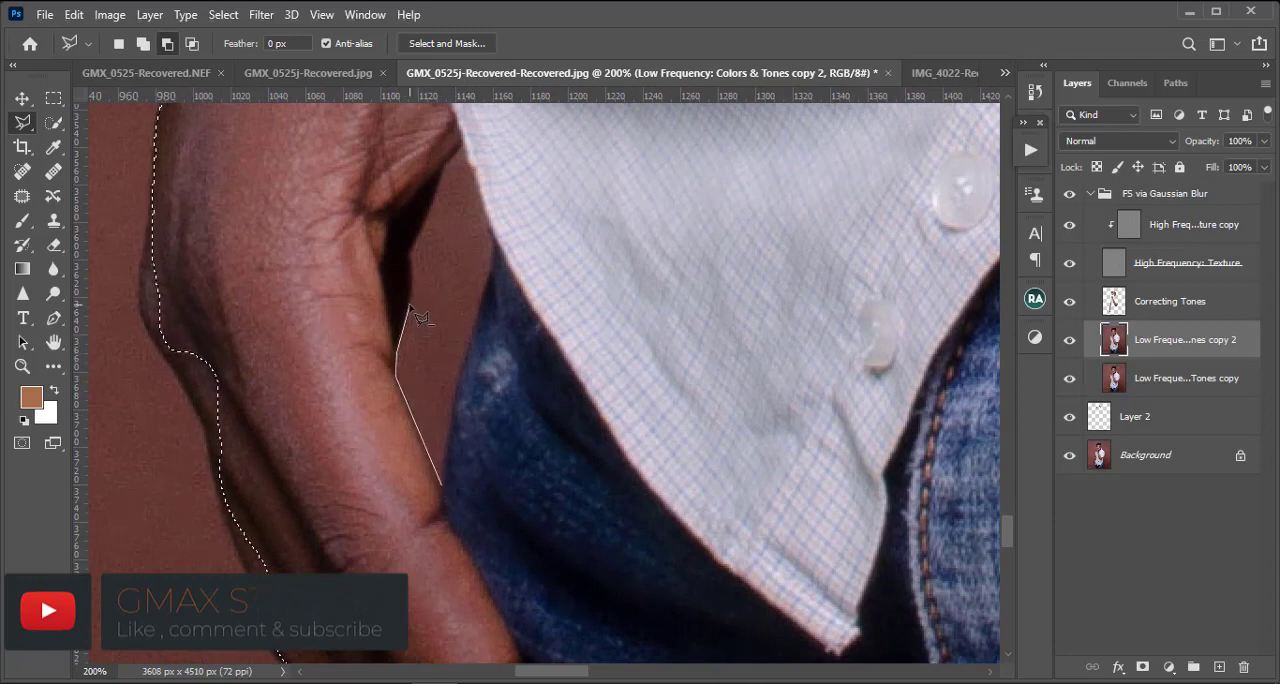
pyautogui.click(410, 260)
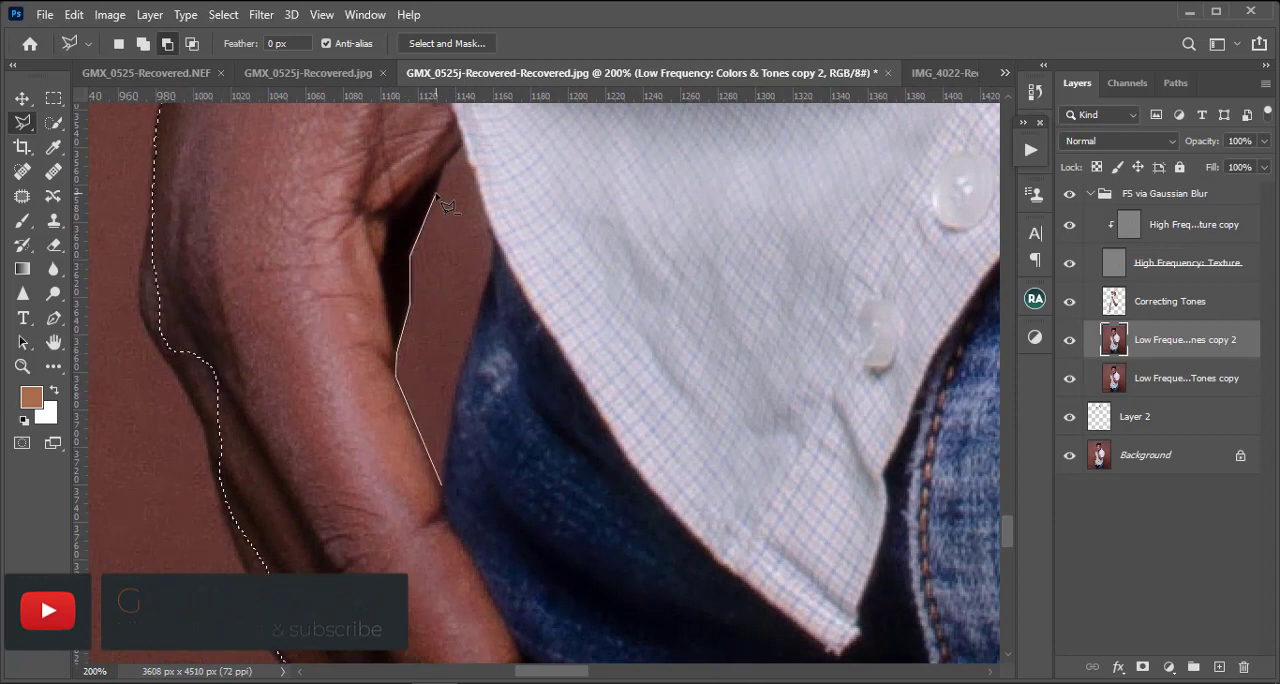
pyautogui.click(461, 143)
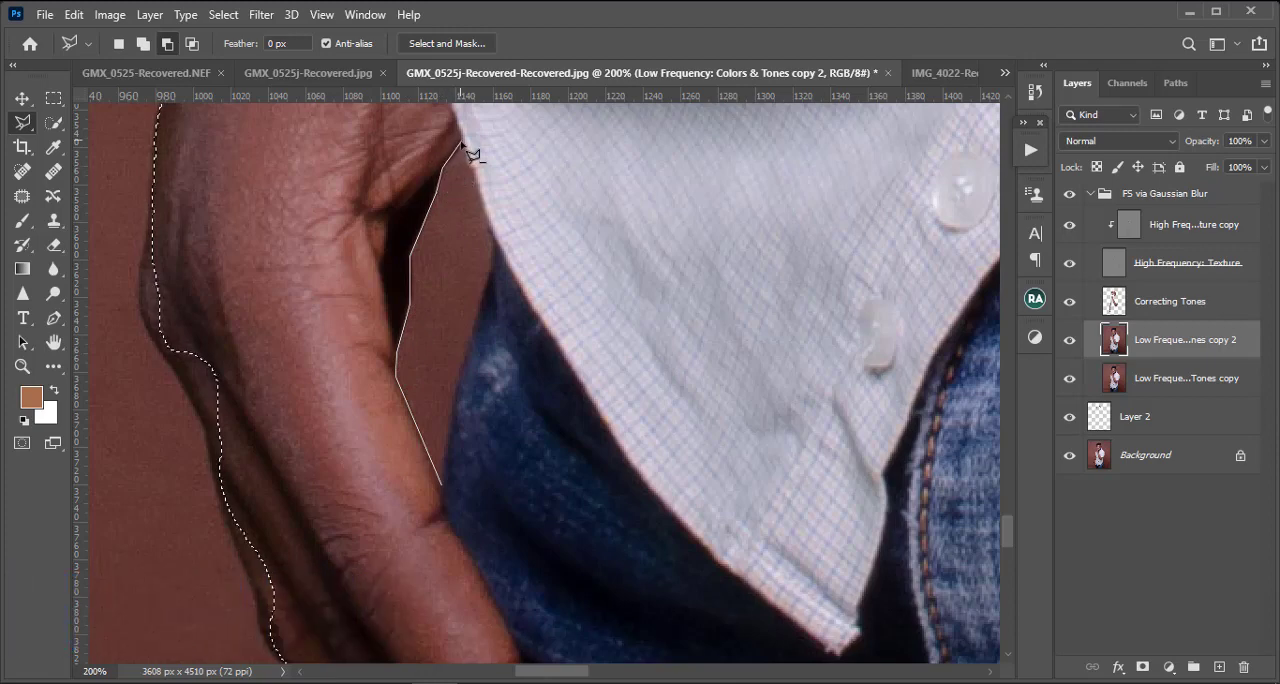
pyautogui.click(492, 241)
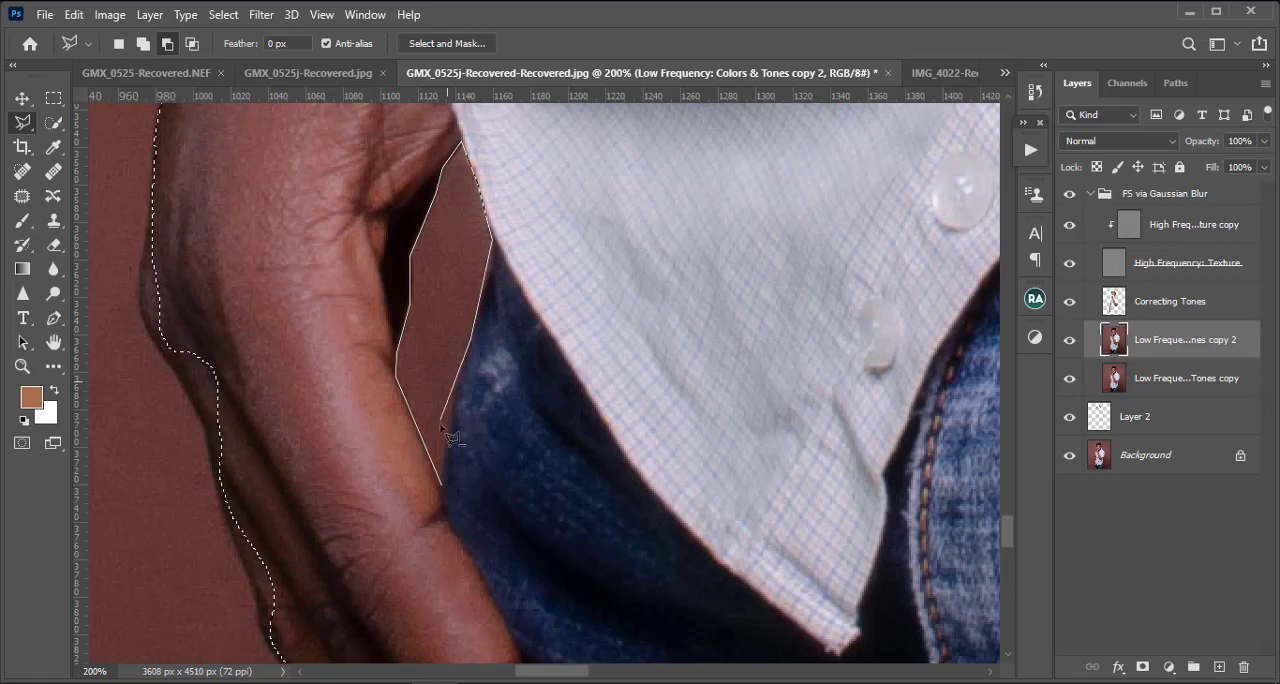
pyautogui.click(444, 490)
pyautogui.click(442, 490)
pyautogui.press('Escape')
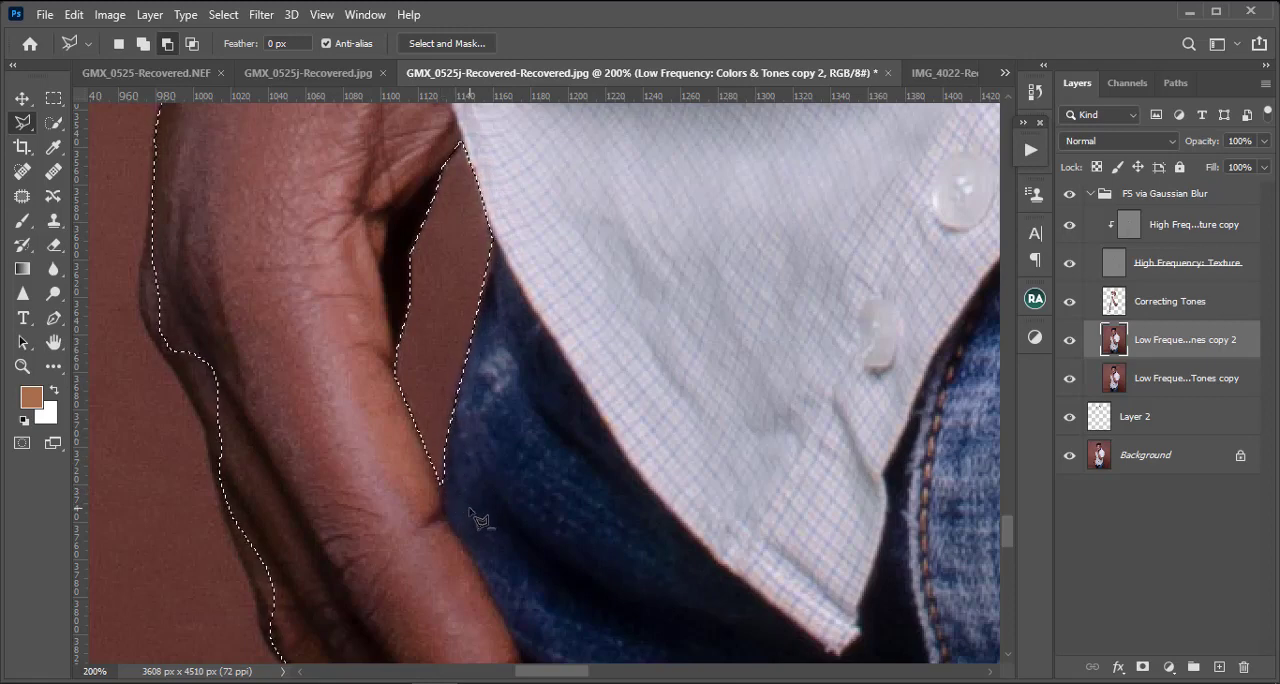
# Step: Add the missed outer edge of the lowered hand and its fingers, below the bracelet, to the selection with the Polygonal Lasso
pyautogui.hotkey('ctrl', '-')
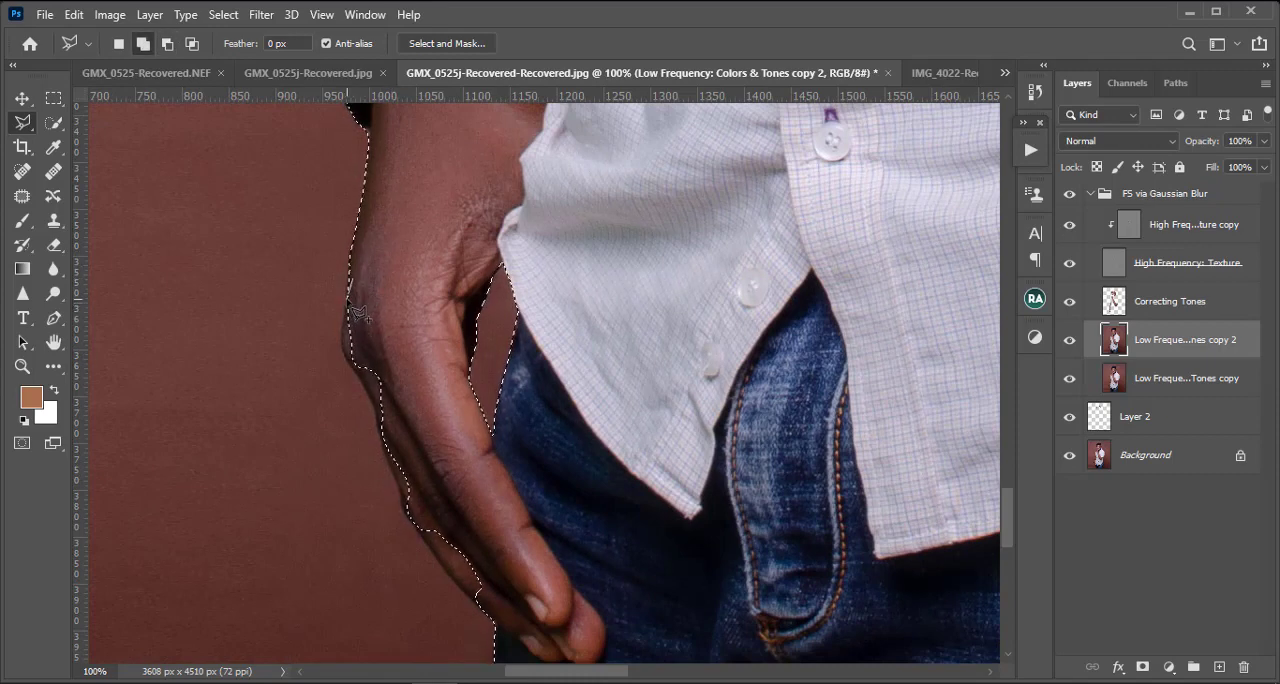
pyautogui.click(343, 351)
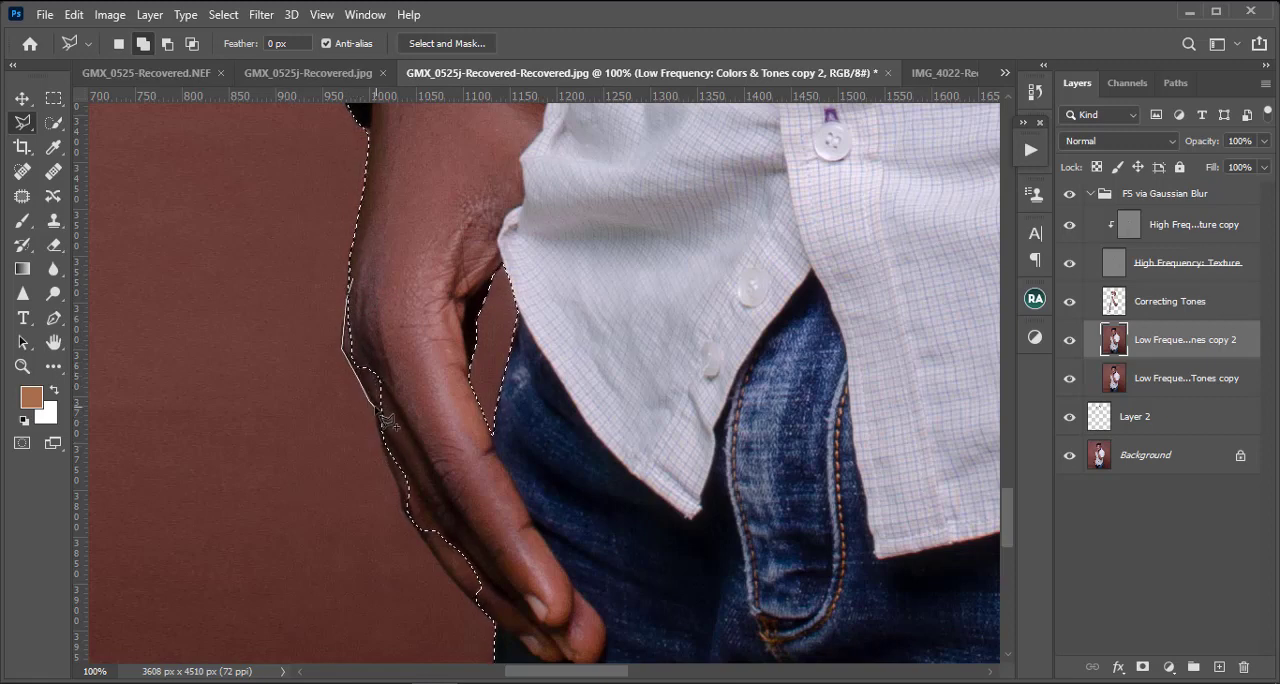
pyautogui.click(379, 410)
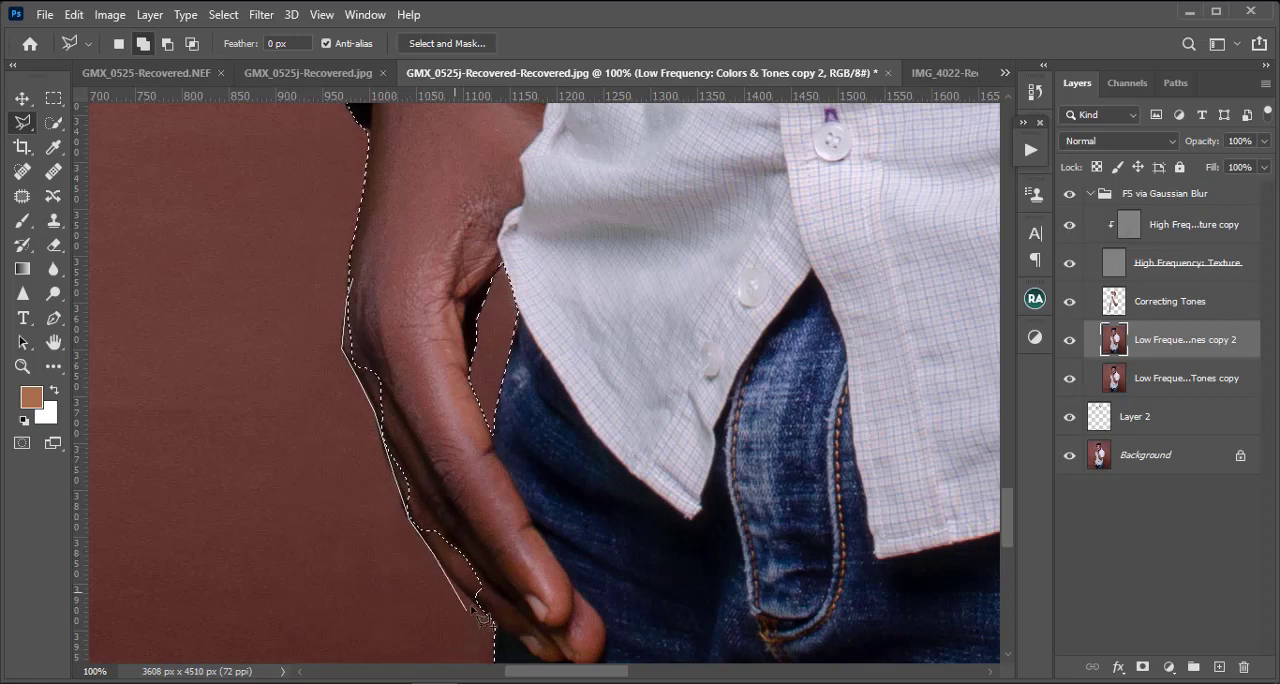
pyautogui.scroll(-3, 450, 560)
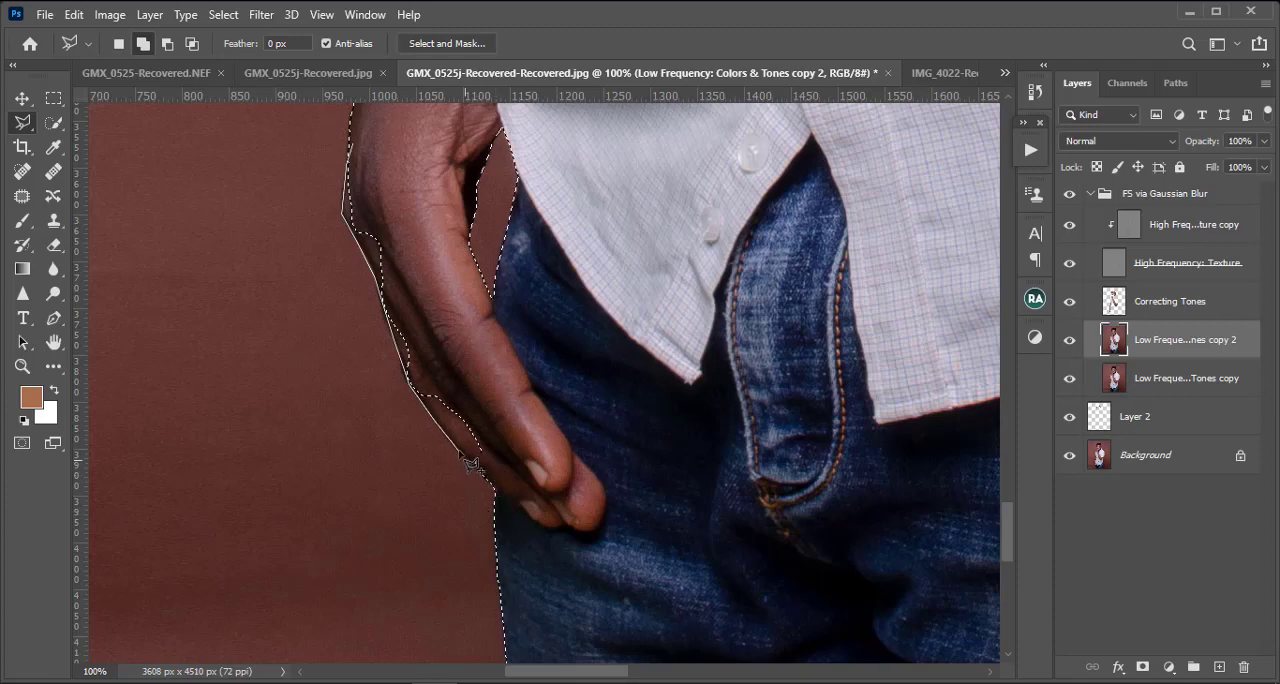
pyautogui.click(477, 456)
pyautogui.click(513, 504)
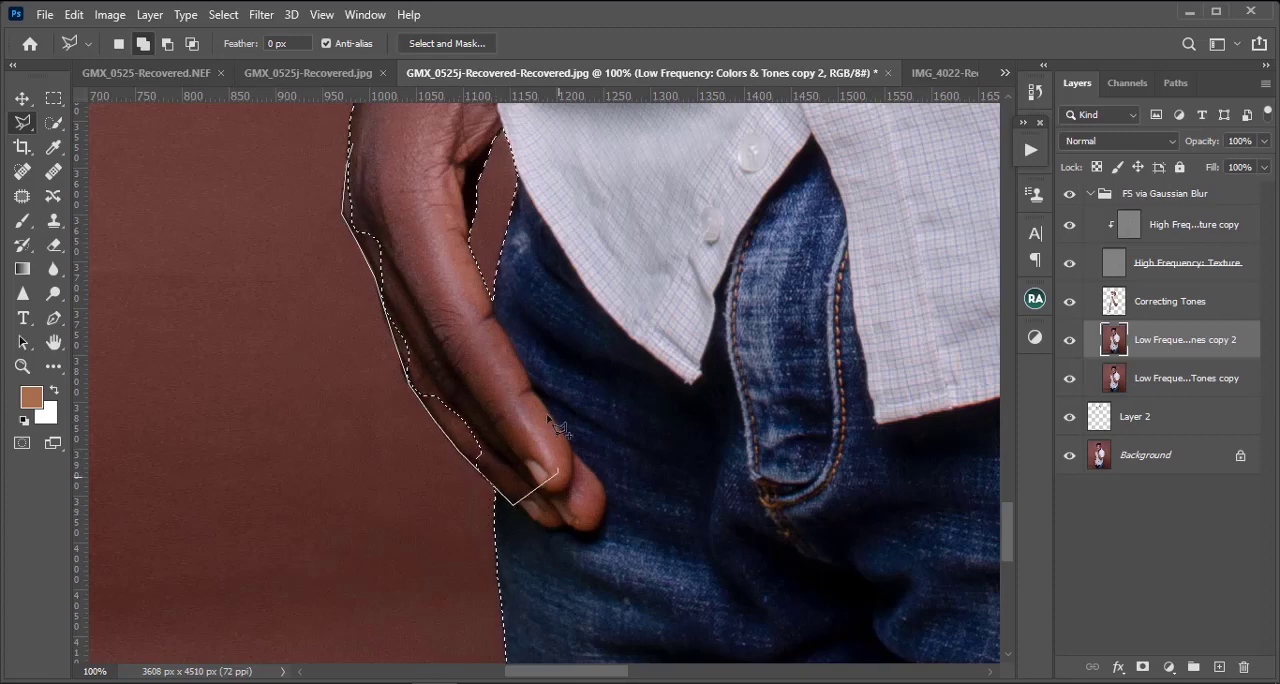
pyautogui.click(422, 223)
pyautogui.moveTo(410, 149); pyautogui.dragTo(357, 471)
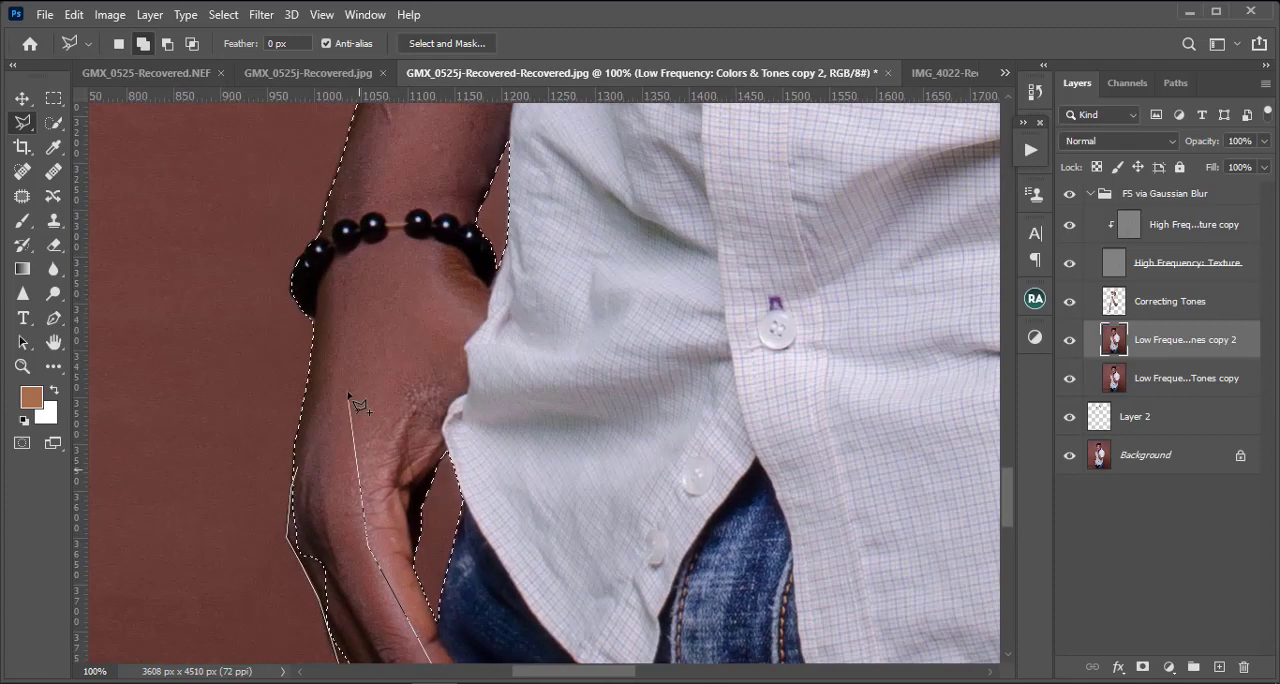
pyautogui.doubleClick(349, 396)
# Step: Examine the selection outline around the man's whole figure for missed areas
pyautogui.hotkey('ctrl', '-')
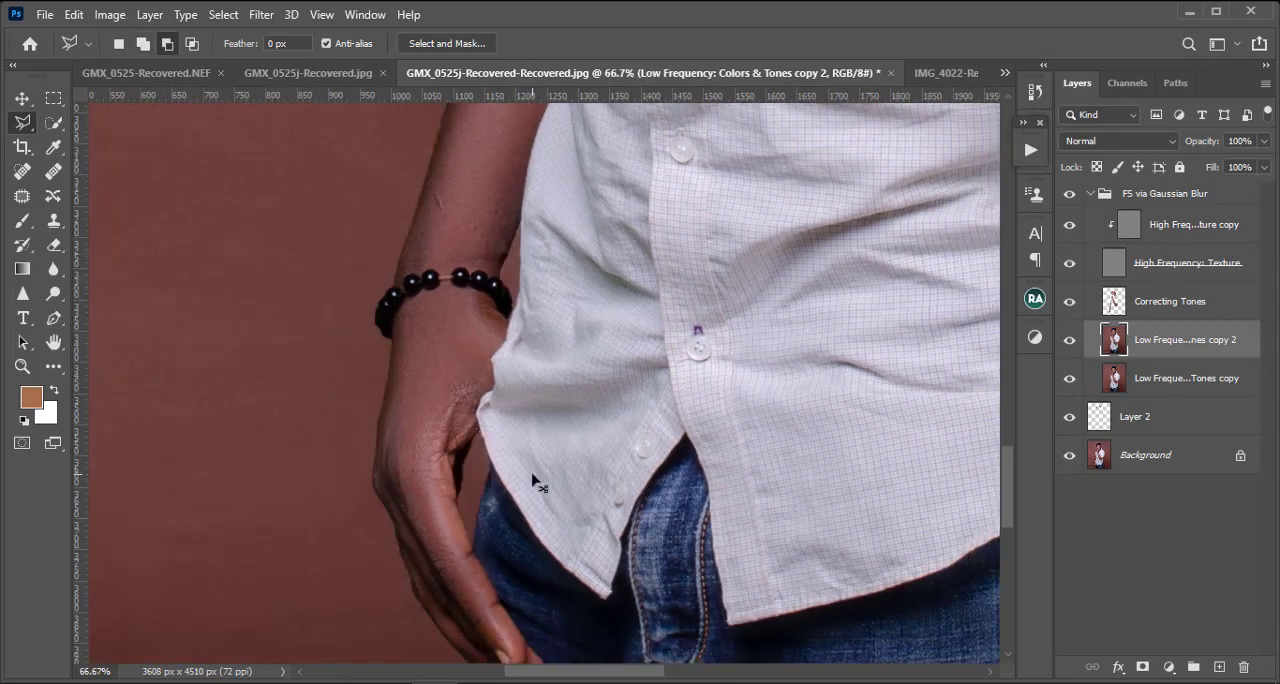
pyautogui.hotkey('ctrl', '-')
pyautogui.hotkey('ctrl', '-')
pyautogui.hotkey('ctrl', '-')
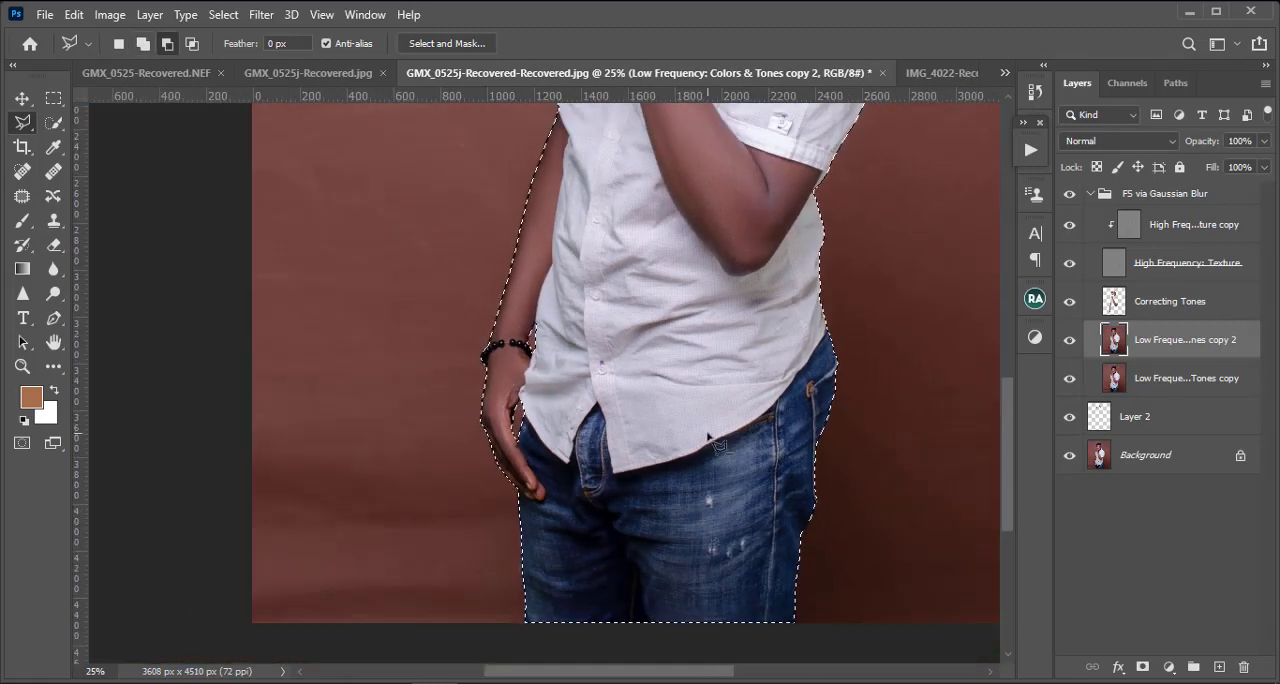
pyautogui.hotkey('ctrl', '-')
pyautogui.hotkey('ctrl', '-')
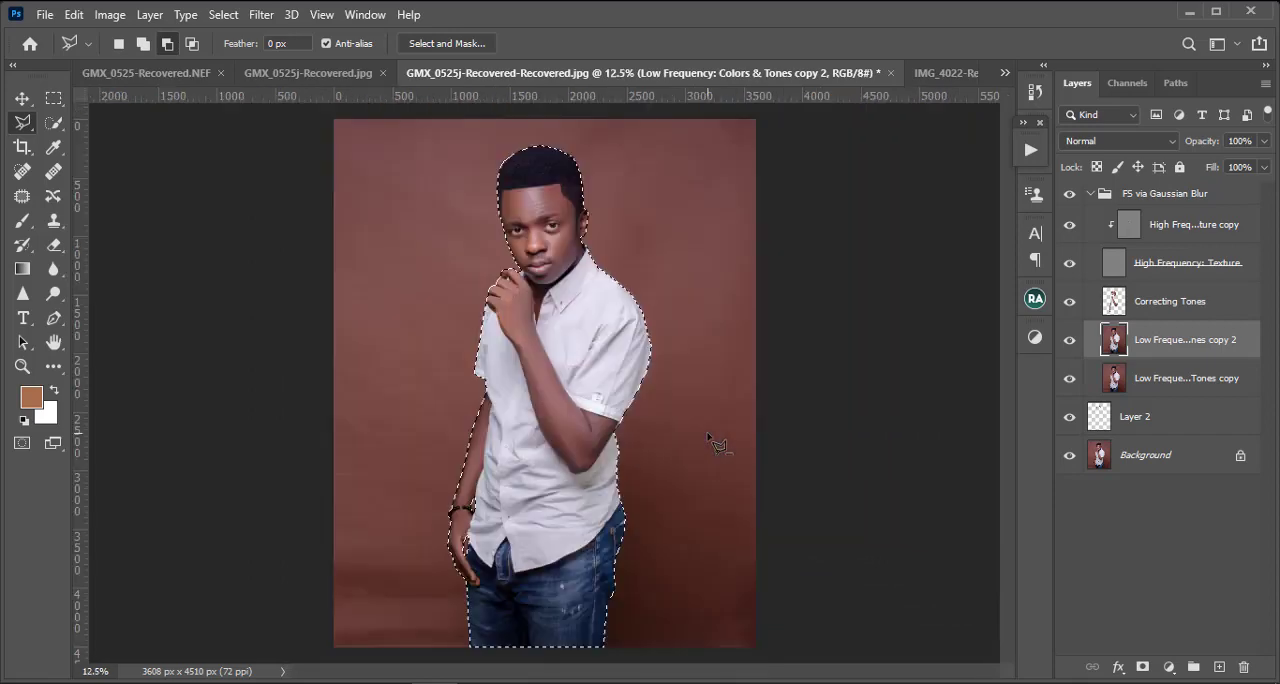
pyautogui.hotkey('ctrl', '+')
pyautogui.hotkey('ctrl', '+')
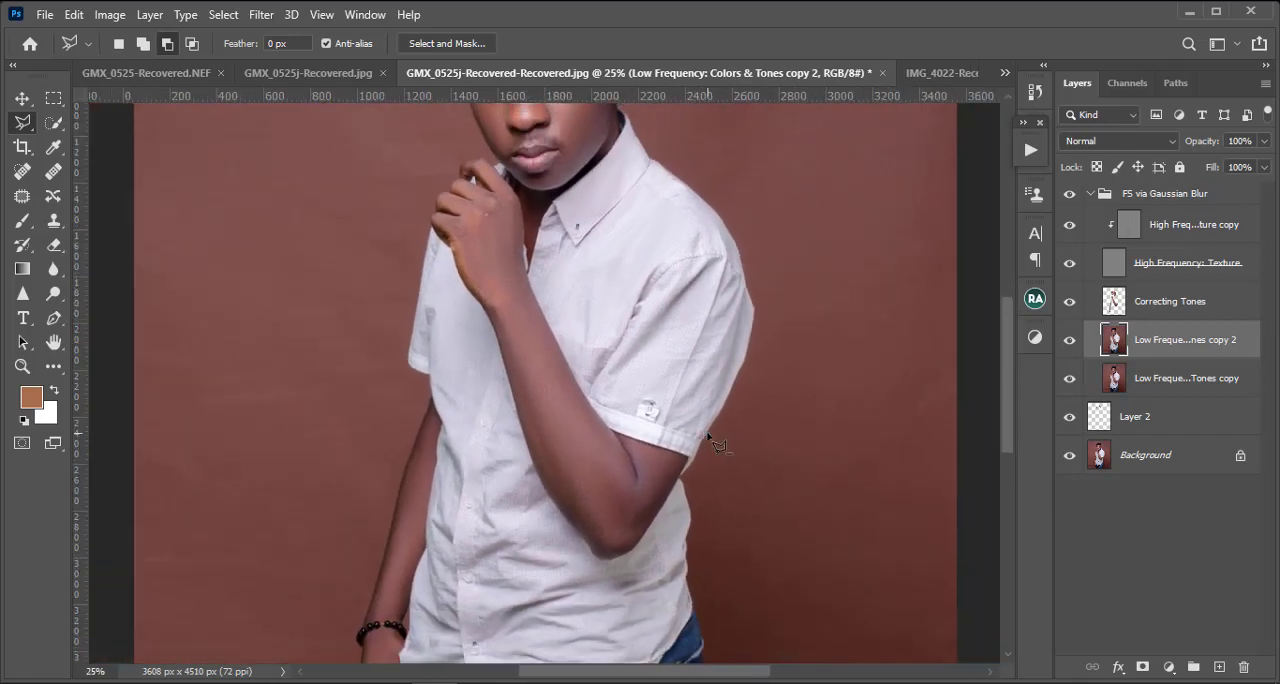
pyautogui.hotkey('ctrl', '-')
pyautogui.hotkey('ctrl', '-')
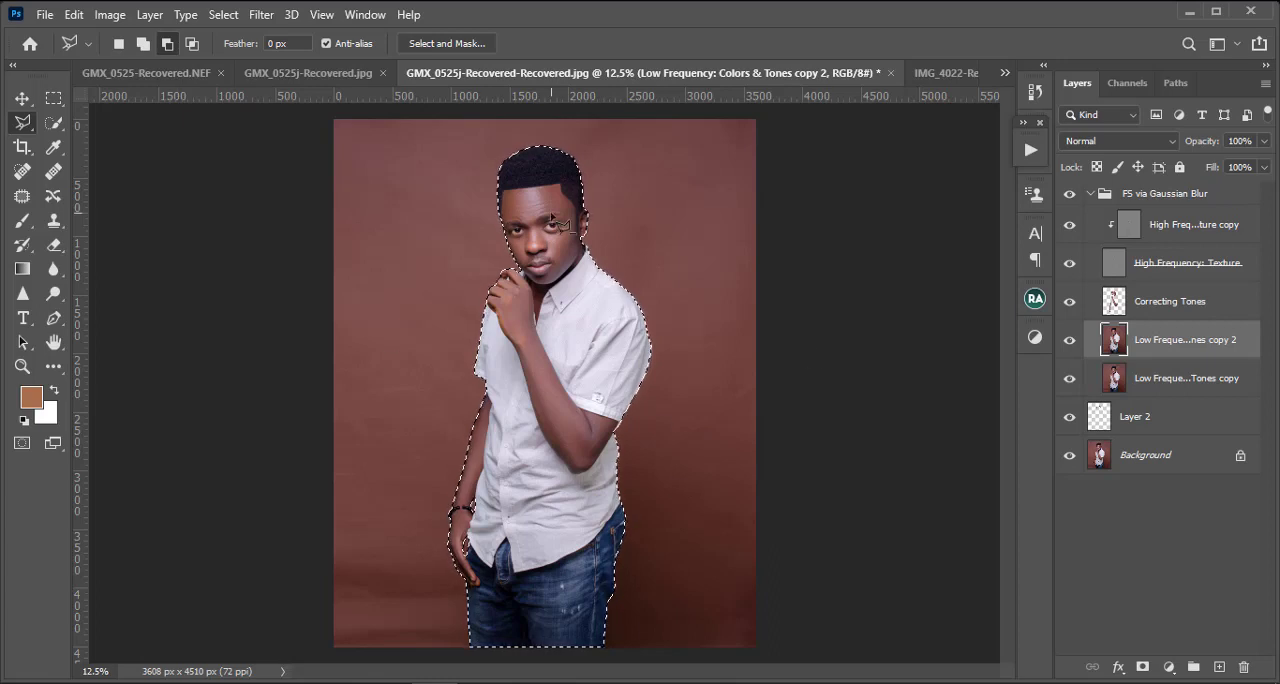
# Step: Feather the man's selection by 1 pixel twice and turn it into a layer mask on the Low Frequency copy 2 layer
pyautogui.rightClick(587, 220)
pyautogui.click(640, 249)
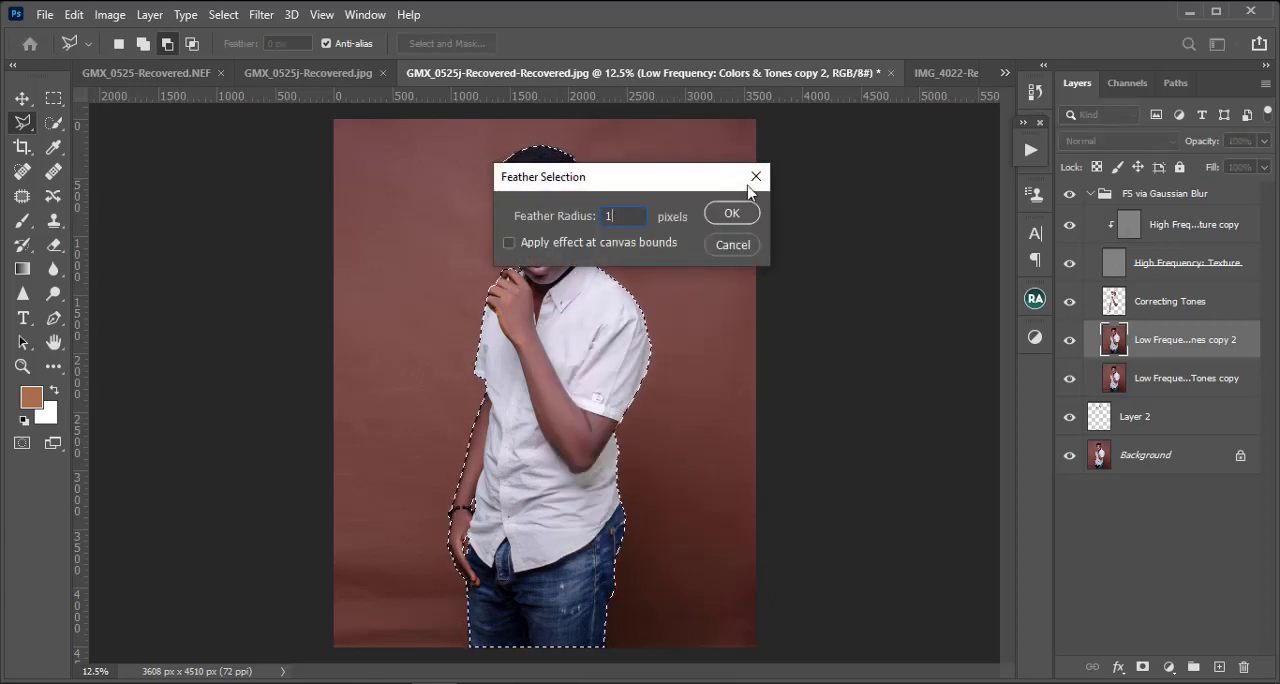
pyautogui.click(729, 215)
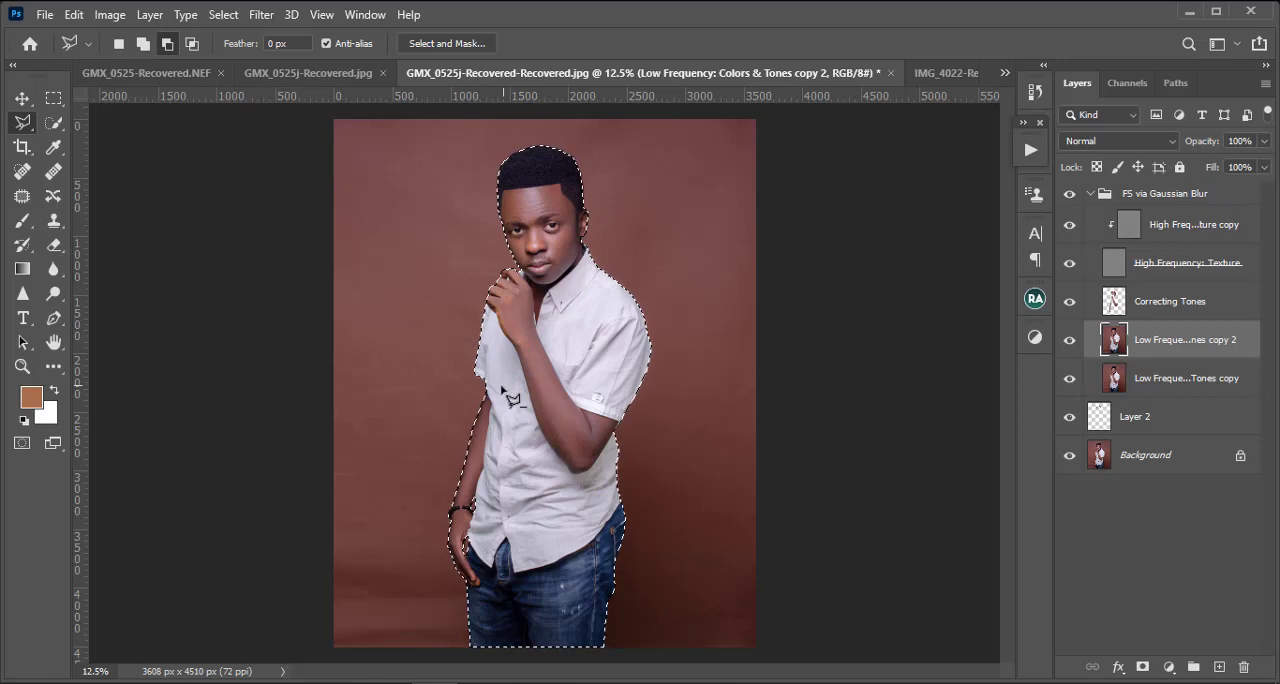
pyautogui.rightClick(560, 264)
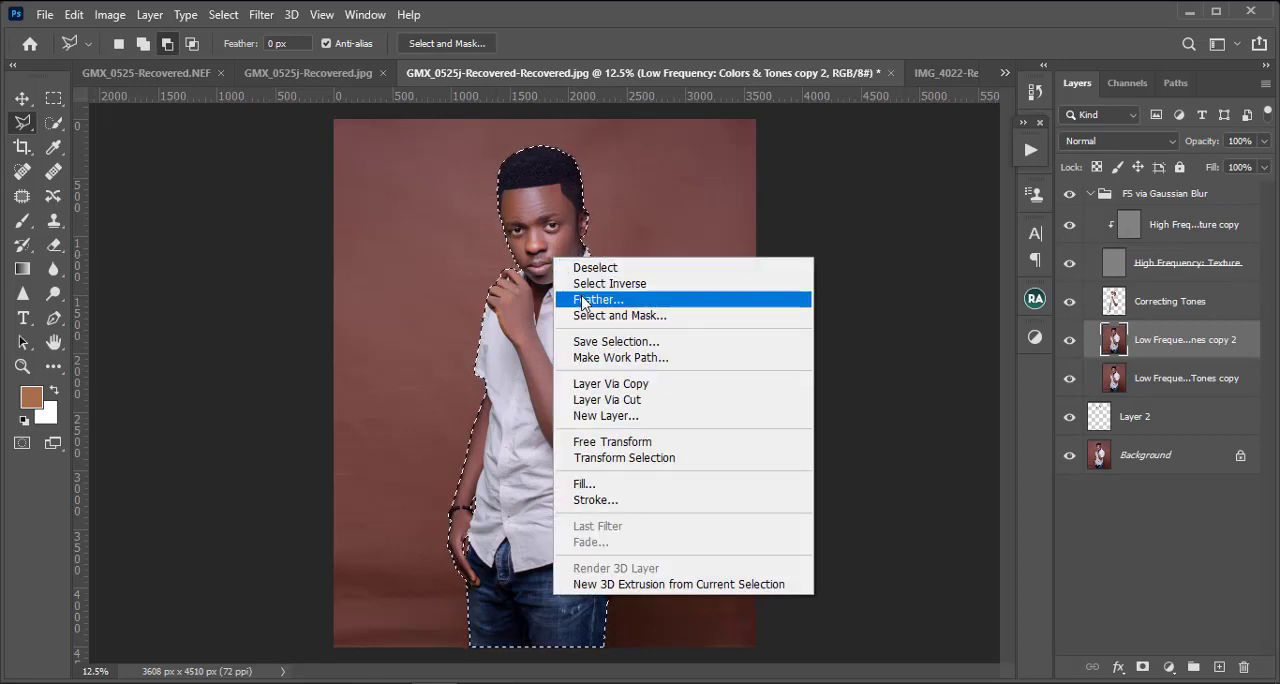
pyautogui.click(585, 300)
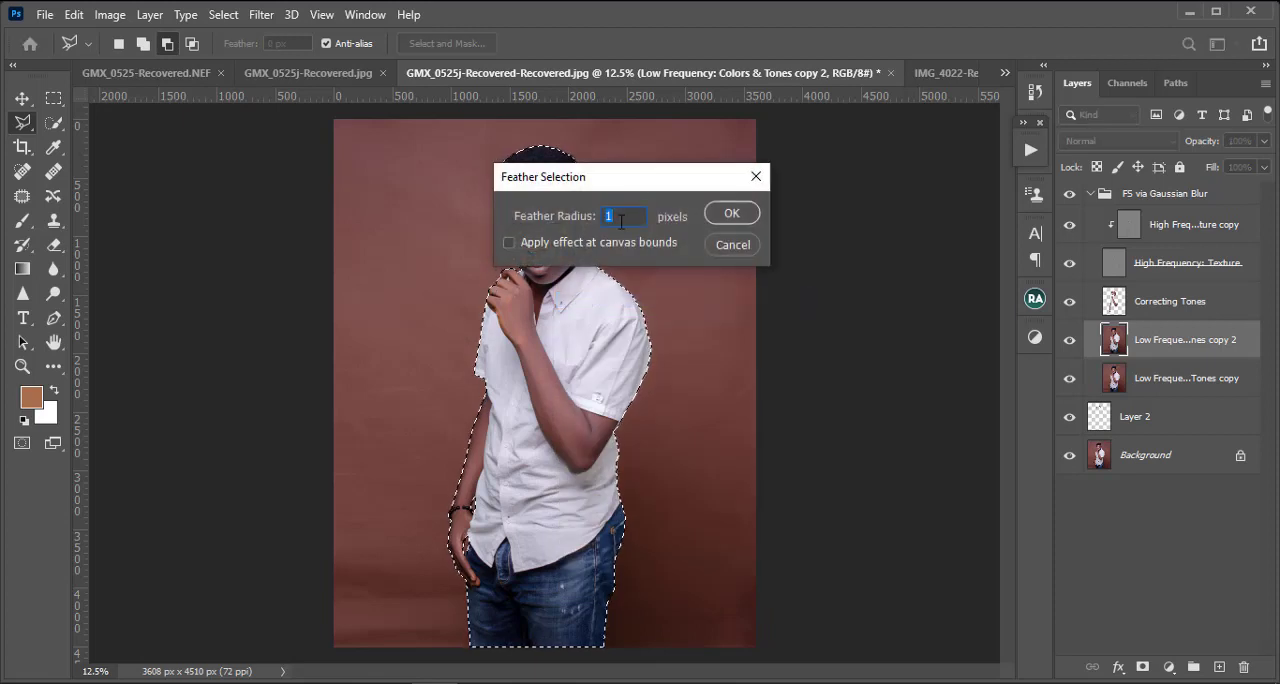
pyautogui.click(737, 214)
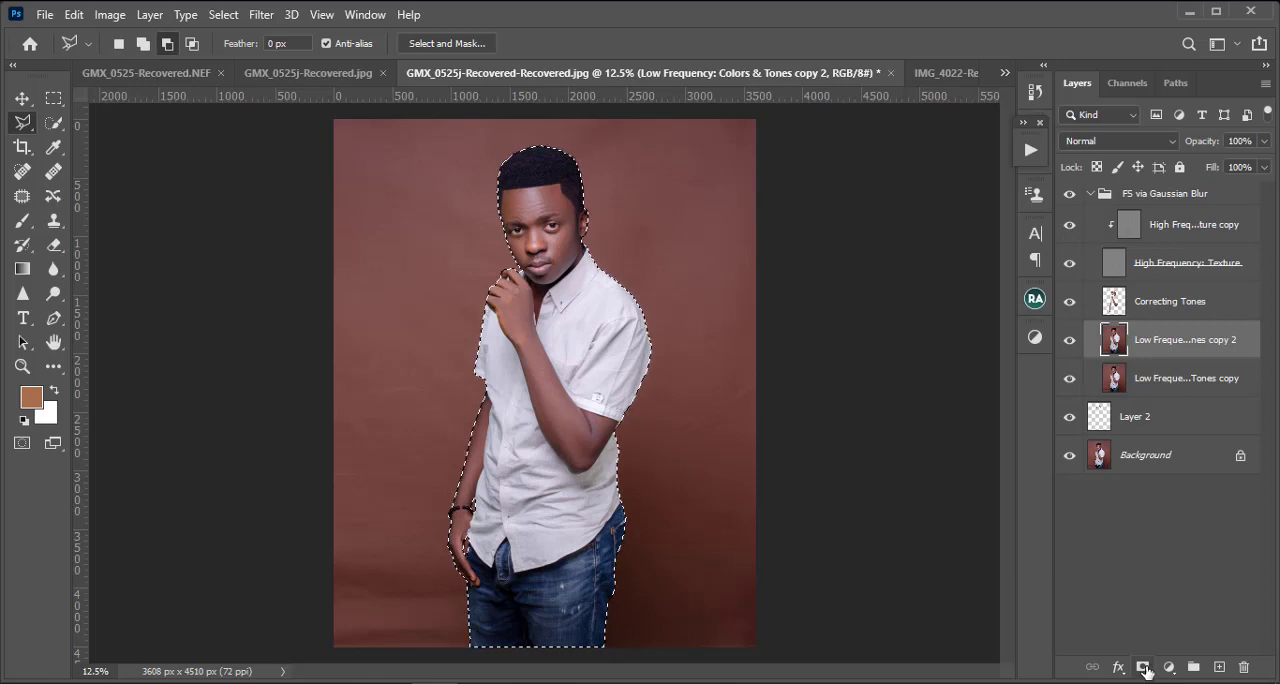
pyautogui.click(1143, 667)
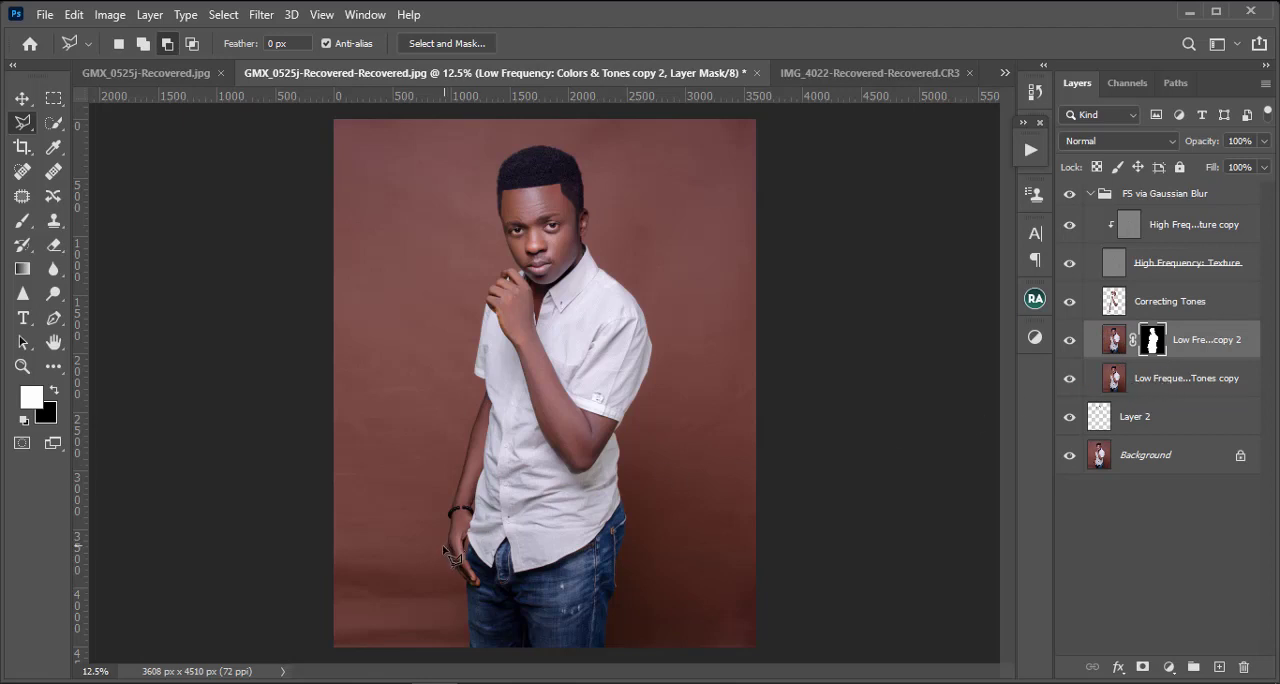
# Step: Make the unmasked Low Frequency copy layer active and set up the Mixer Brush with a size of 700
pyautogui.click(52, 369)
pyautogui.click(1168, 393)
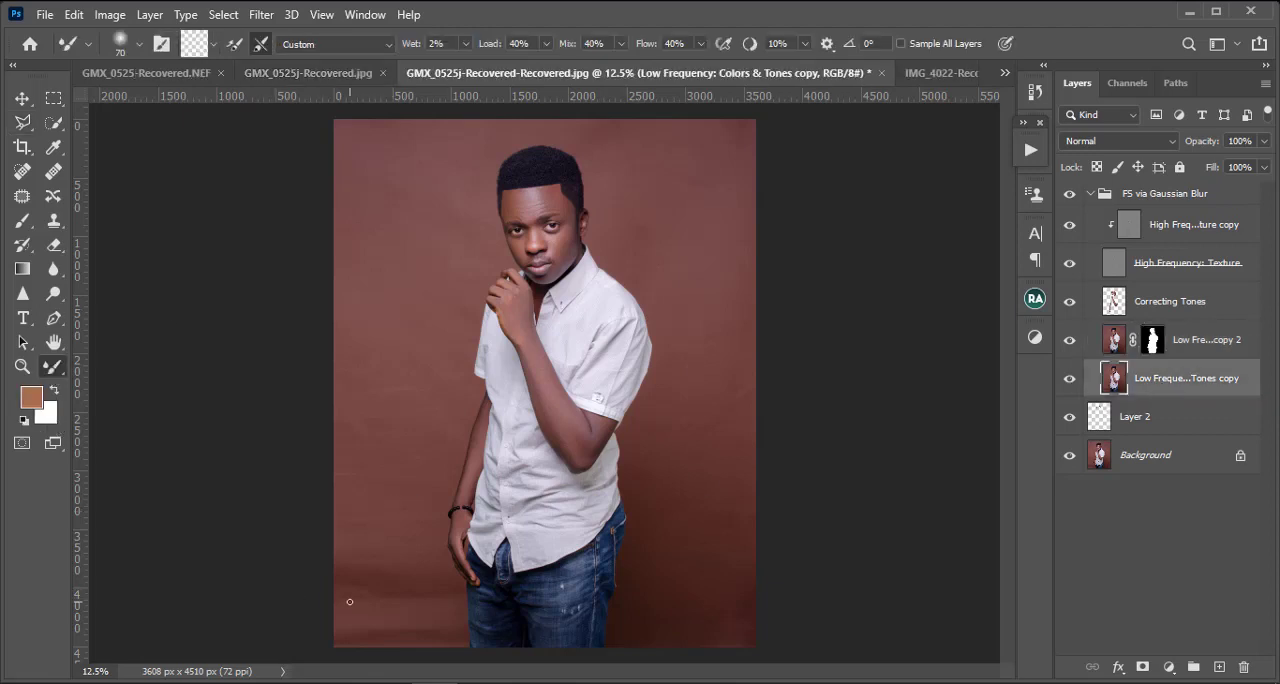
pyautogui.press(']')
pyautogui.press(']')
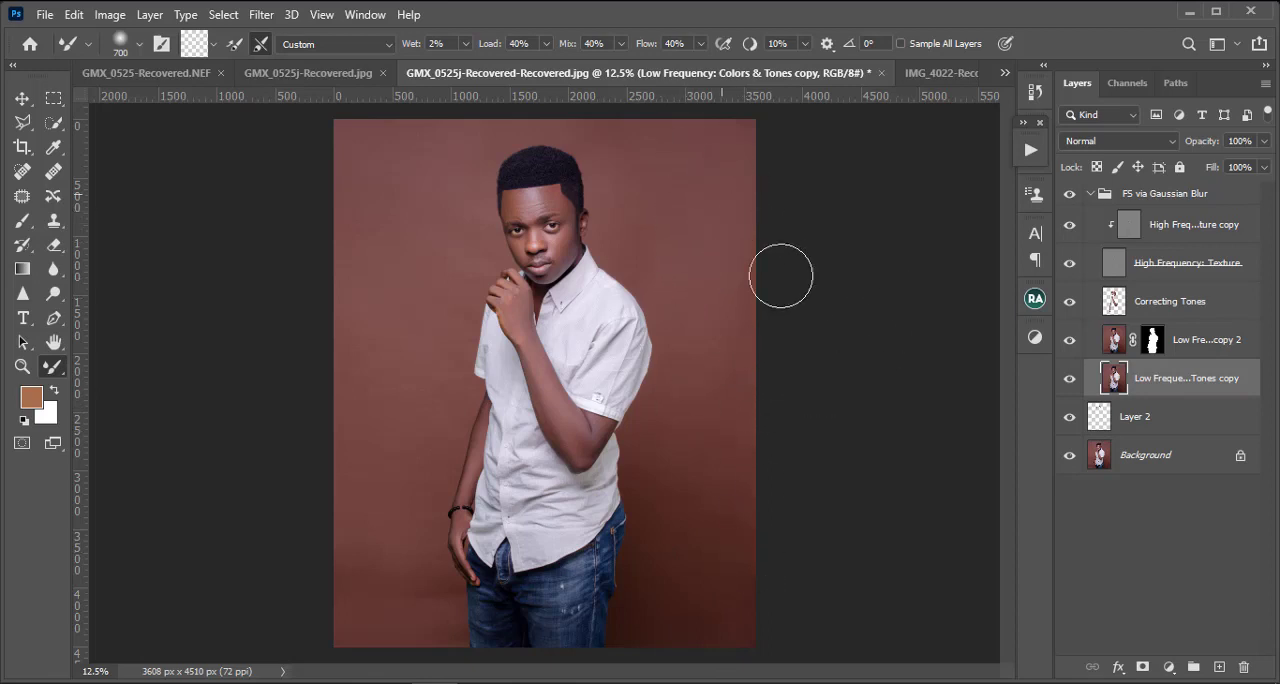
# Step: Apply a Surface Blur to the unmasked low-frequency copy with a radius of 65 pixels and a threshold of about 16 levels
pyautogui.click(264, 20)
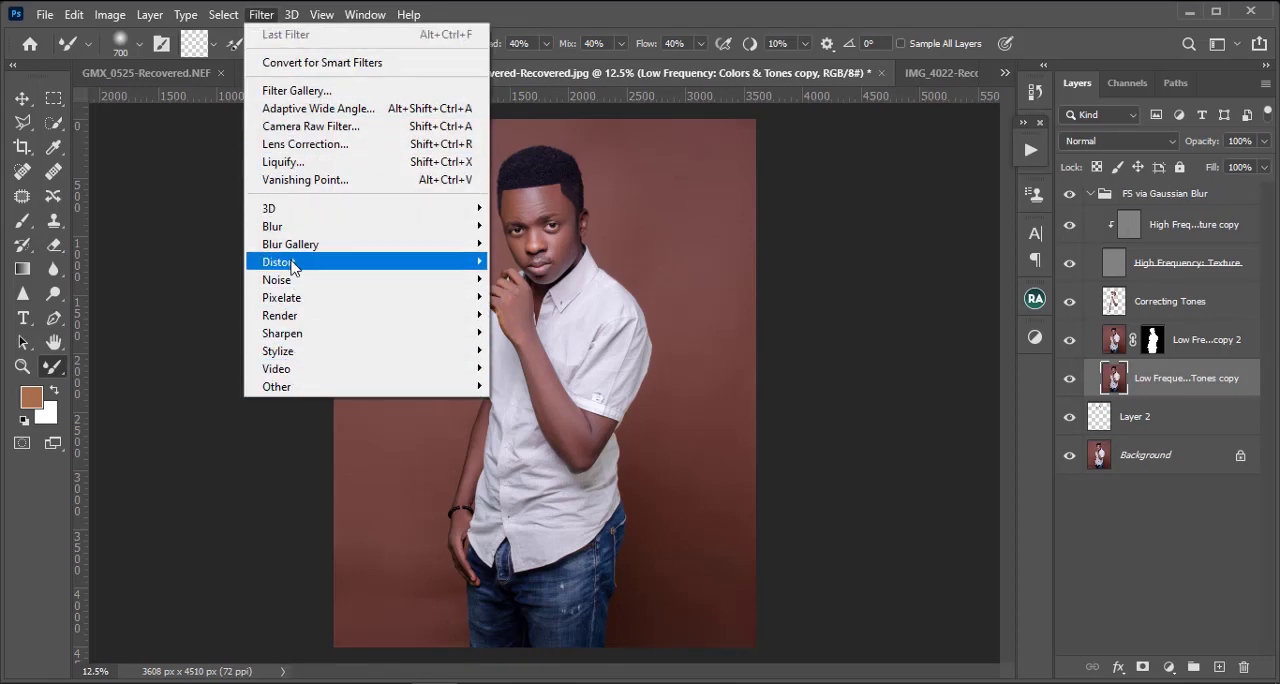
pyautogui.moveTo(298, 230)
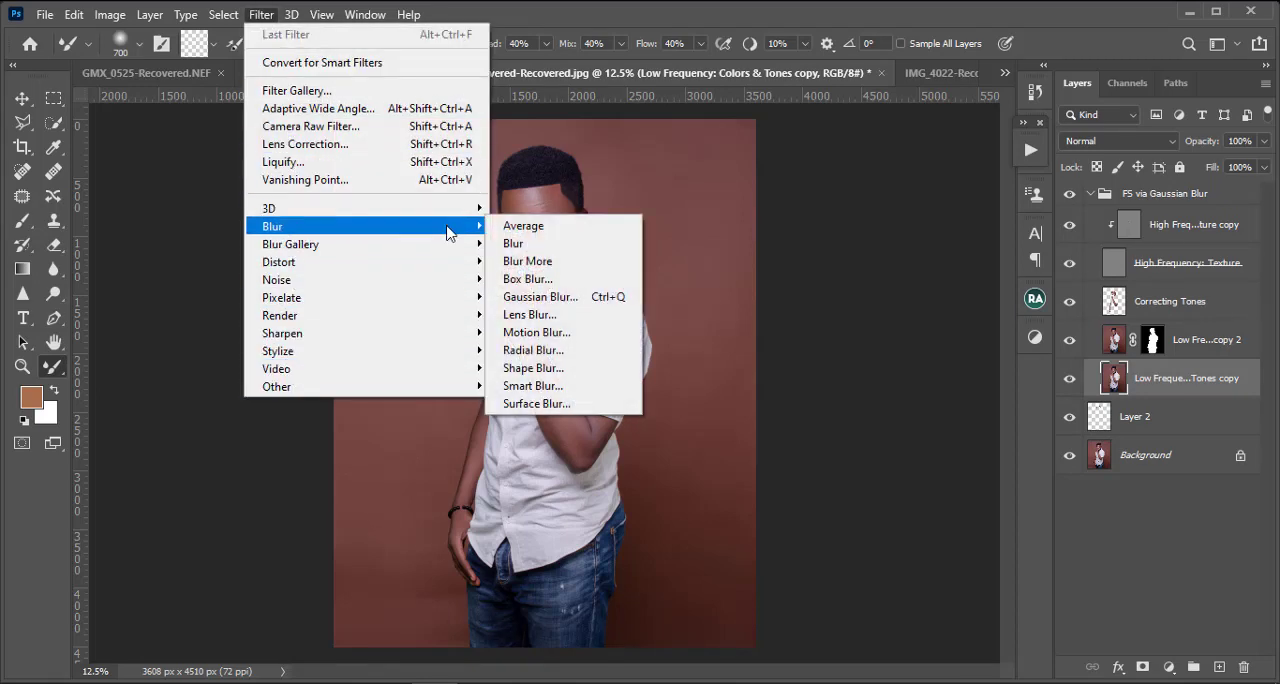
pyautogui.click(546, 406)
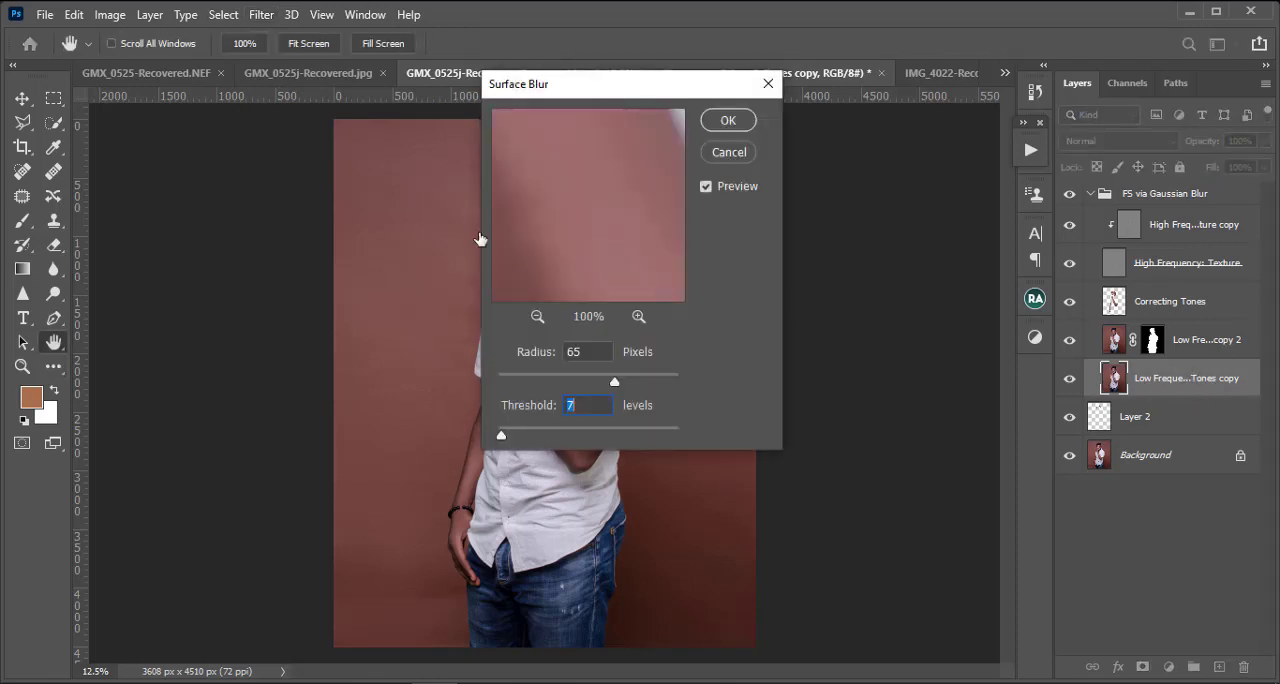
pyautogui.moveTo(565, 97); pyautogui.dragTo(834, 100)
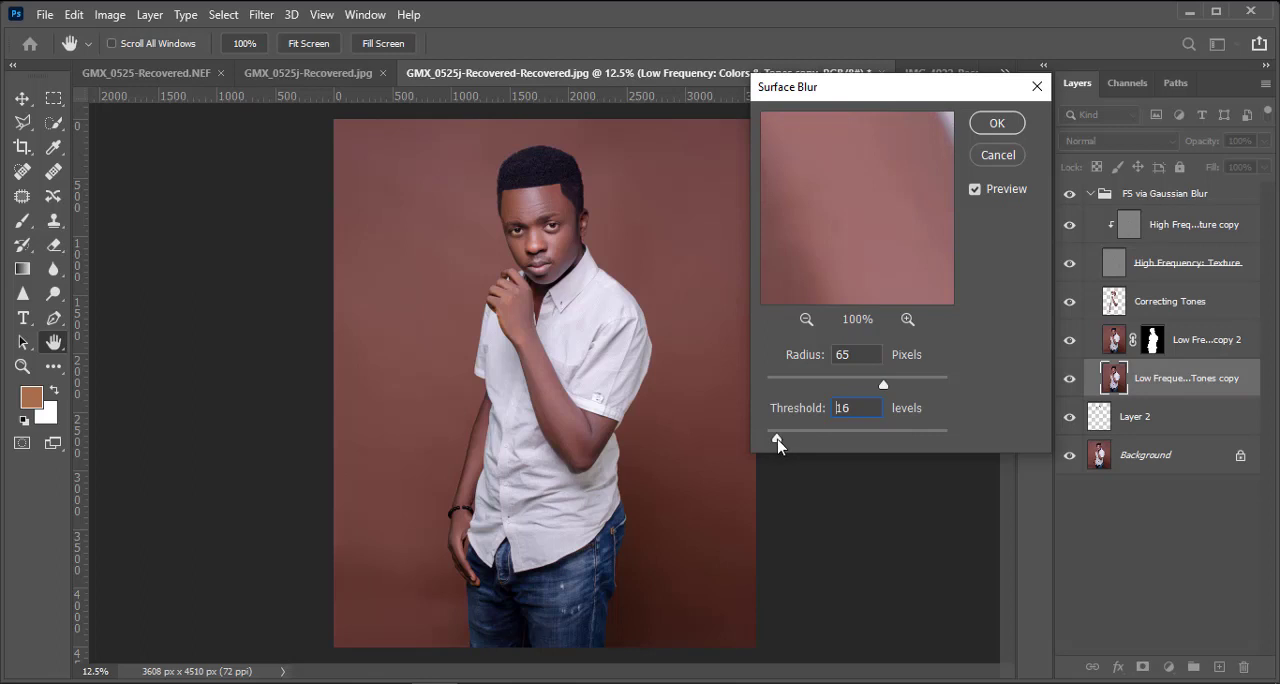
pyautogui.moveTo(778, 445); pyautogui.dragTo(775, 440)
pyautogui.click(979, 122)
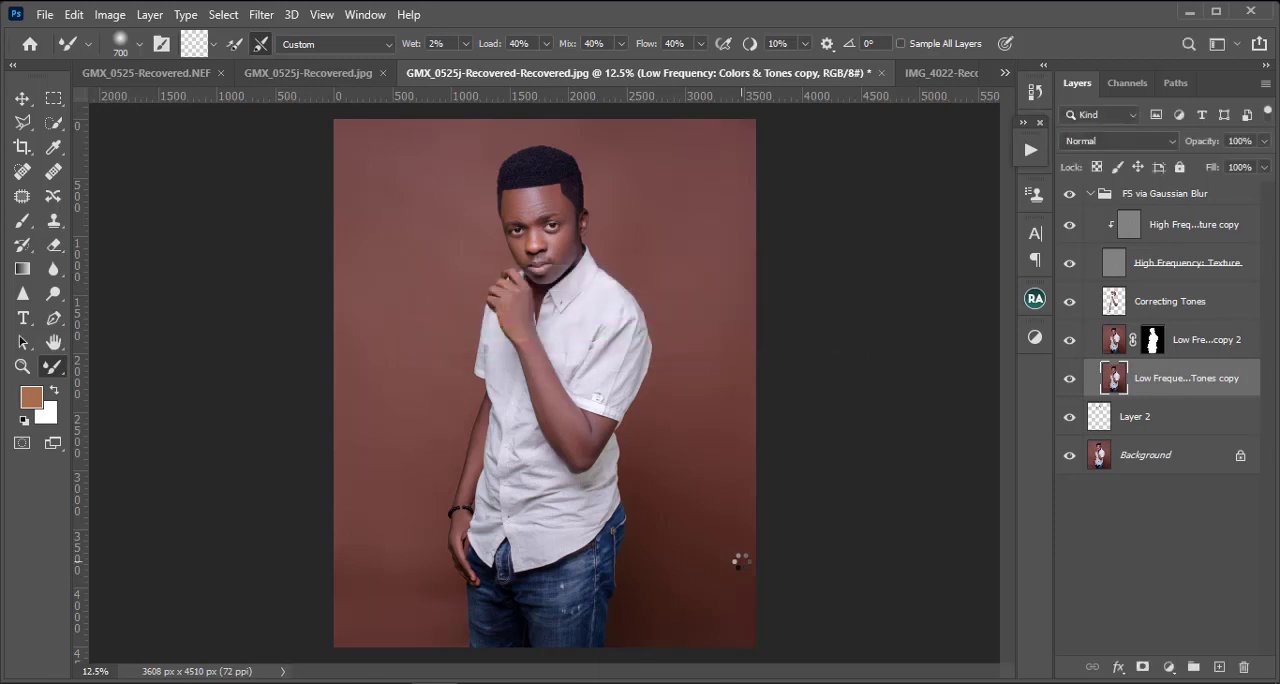
# Step: Examine the blurred backdrop around the man at several magnifications
pyautogui.hotkey('ctrl', '+')
pyautogui.hotkey('ctrl', '+')
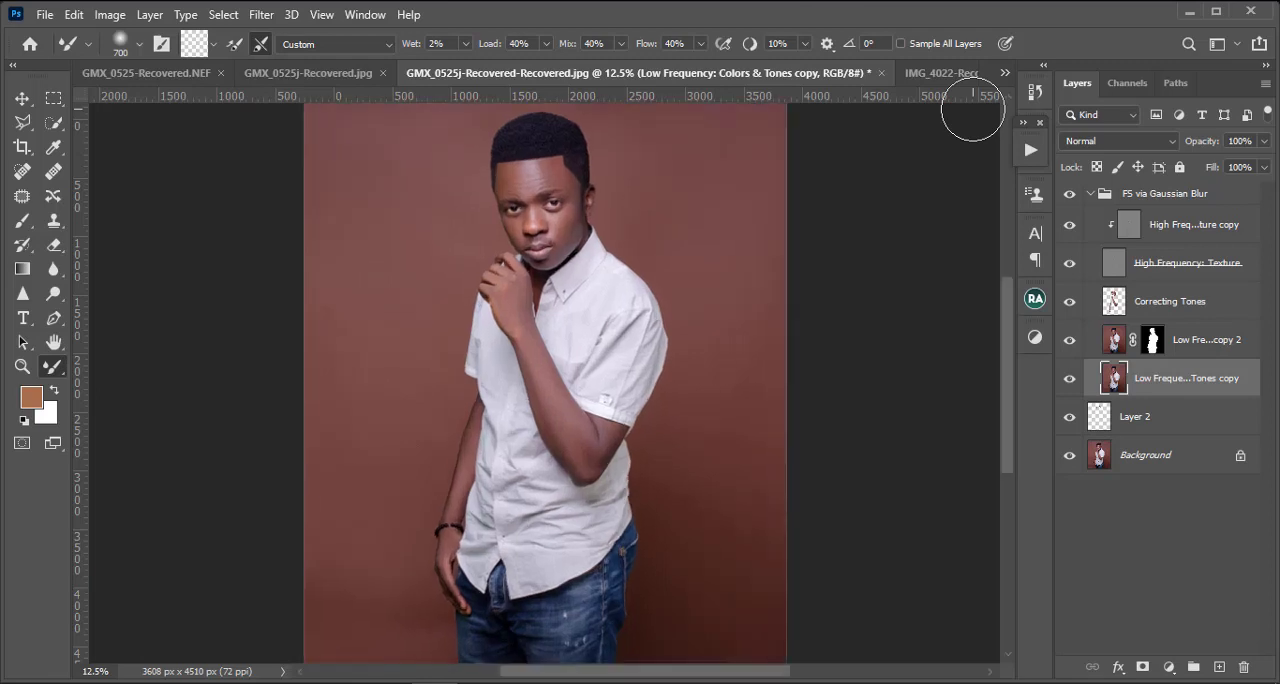
pyautogui.hotkey('ctrl', '-')
pyautogui.hotkey('ctrl', '-')
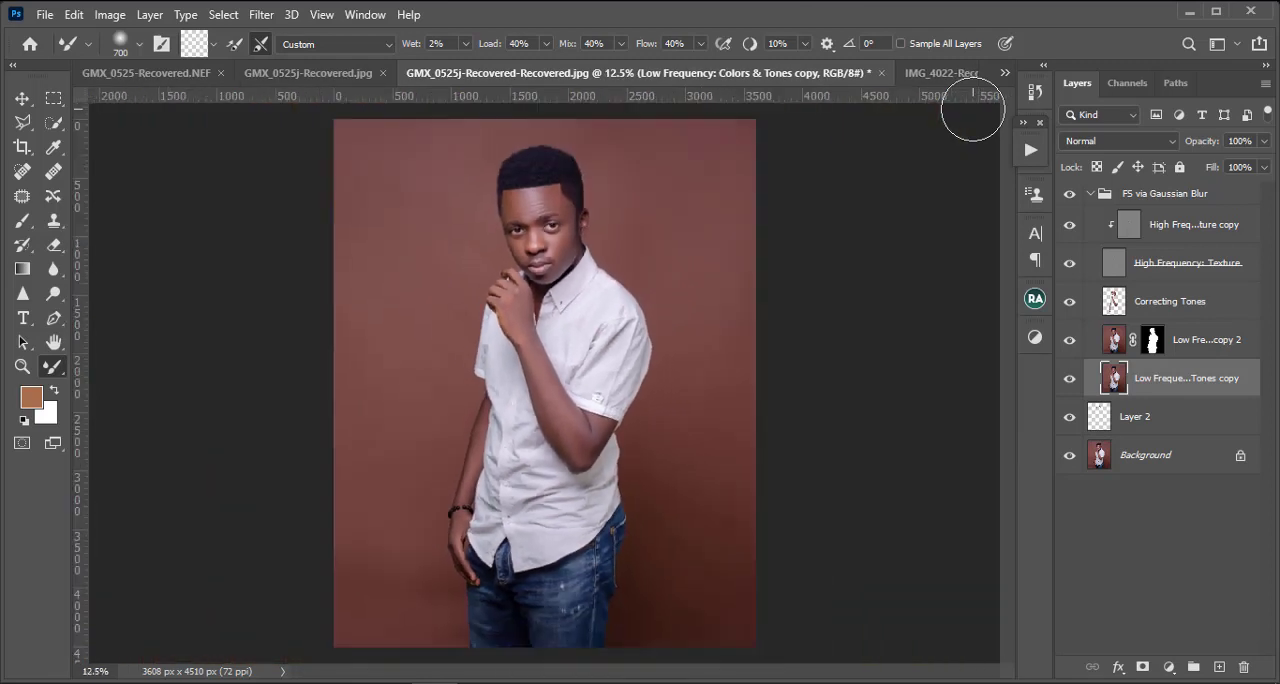
pyautogui.hotkey('ctrl', '+')
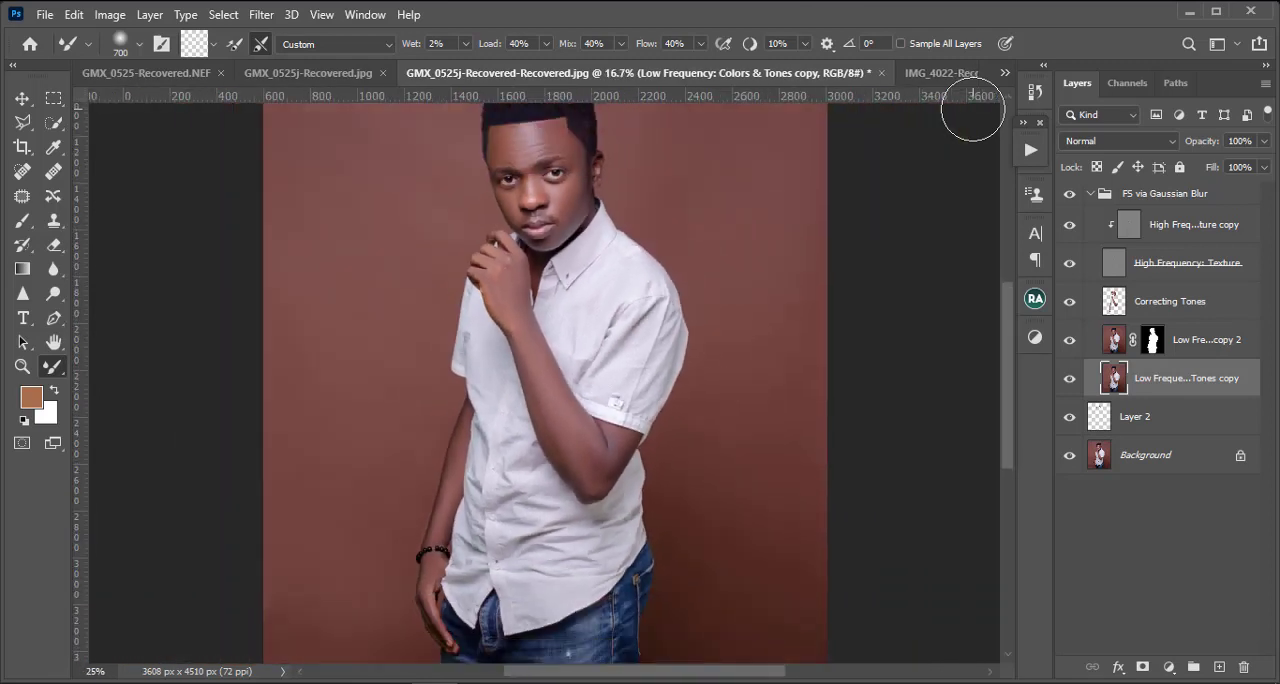
pyautogui.hotkey('ctrl', '-')
pyautogui.hotkey('ctrl', '-')
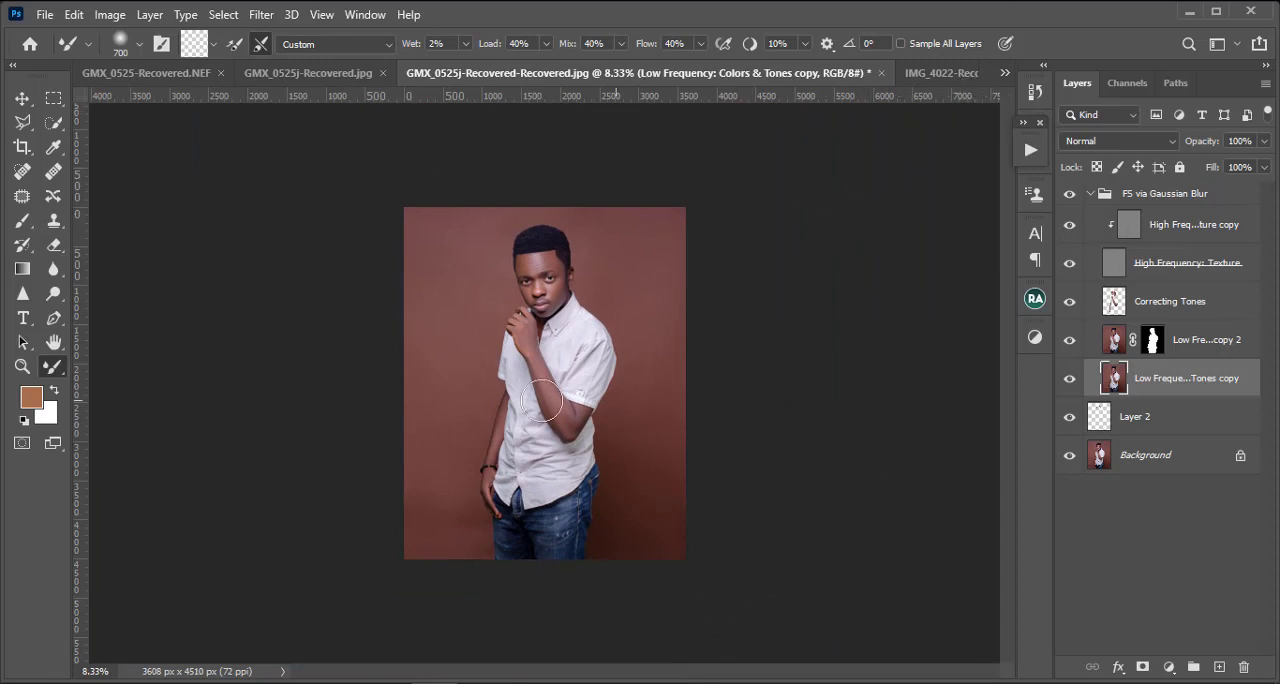
pyautogui.hotkey('ctrl', '+')
pyautogui.hotkey('ctrl', '+')
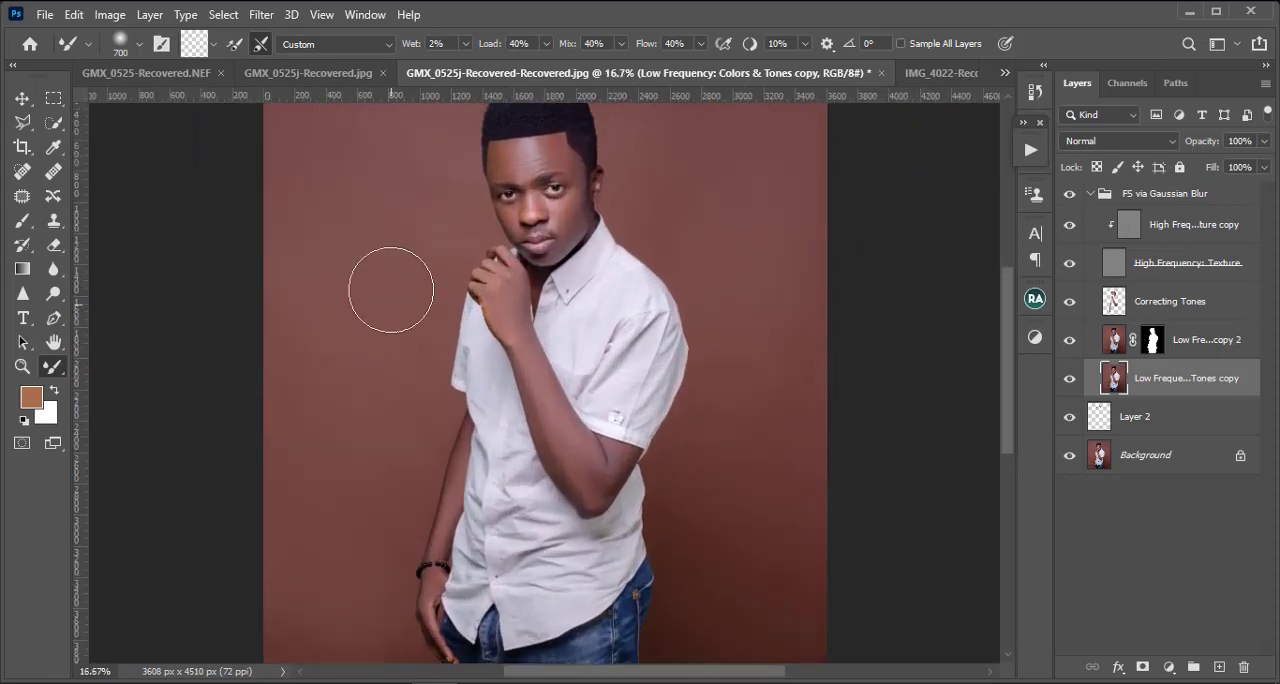
# Step: Inspect the smoothed backdrop from the man's head down to his jeans, including the whole photo at 8.33%
pyautogui.scroll(2, 391, 289)
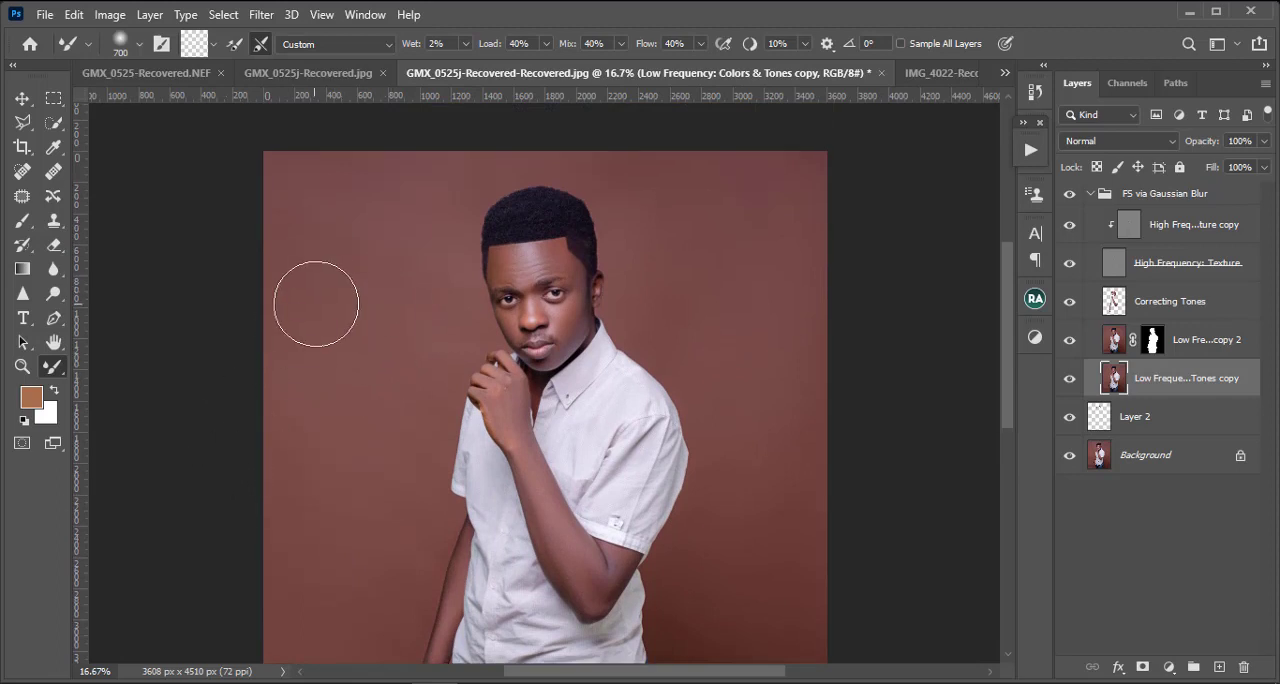
pyautogui.scroll(-1, 343, 400)
pyautogui.scroll(-4, 343, 400)
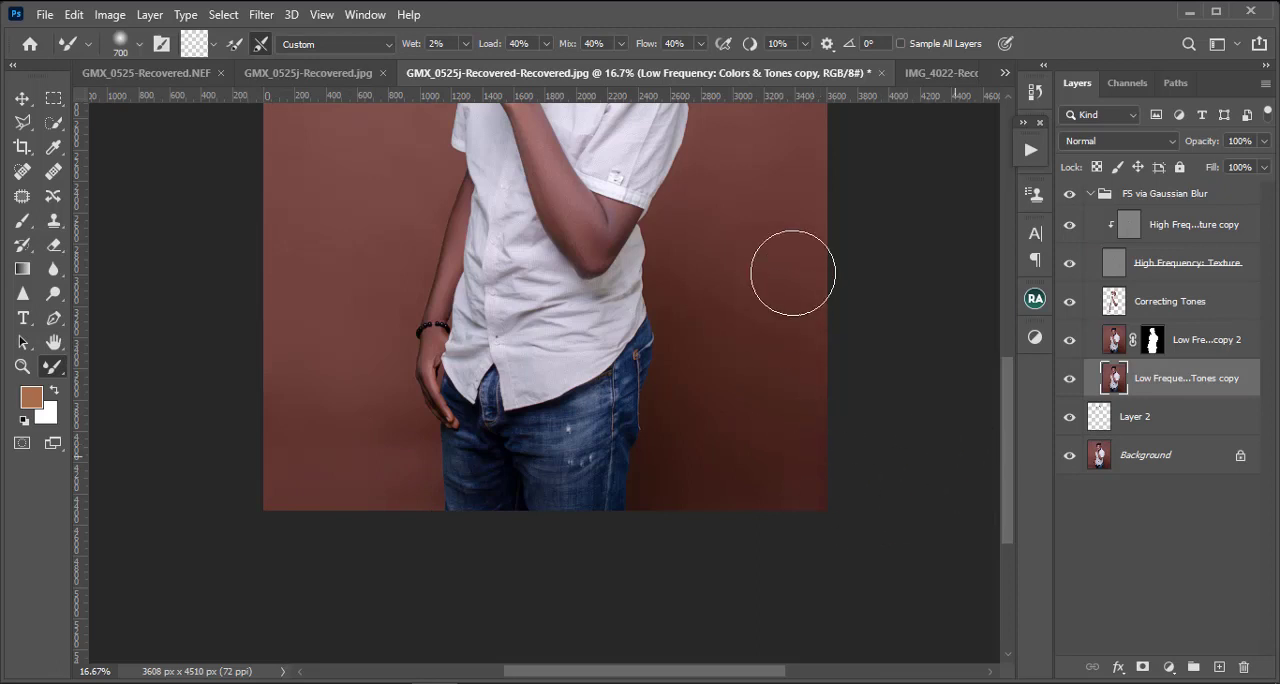
pyautogui.scroll(2, 791, 269)
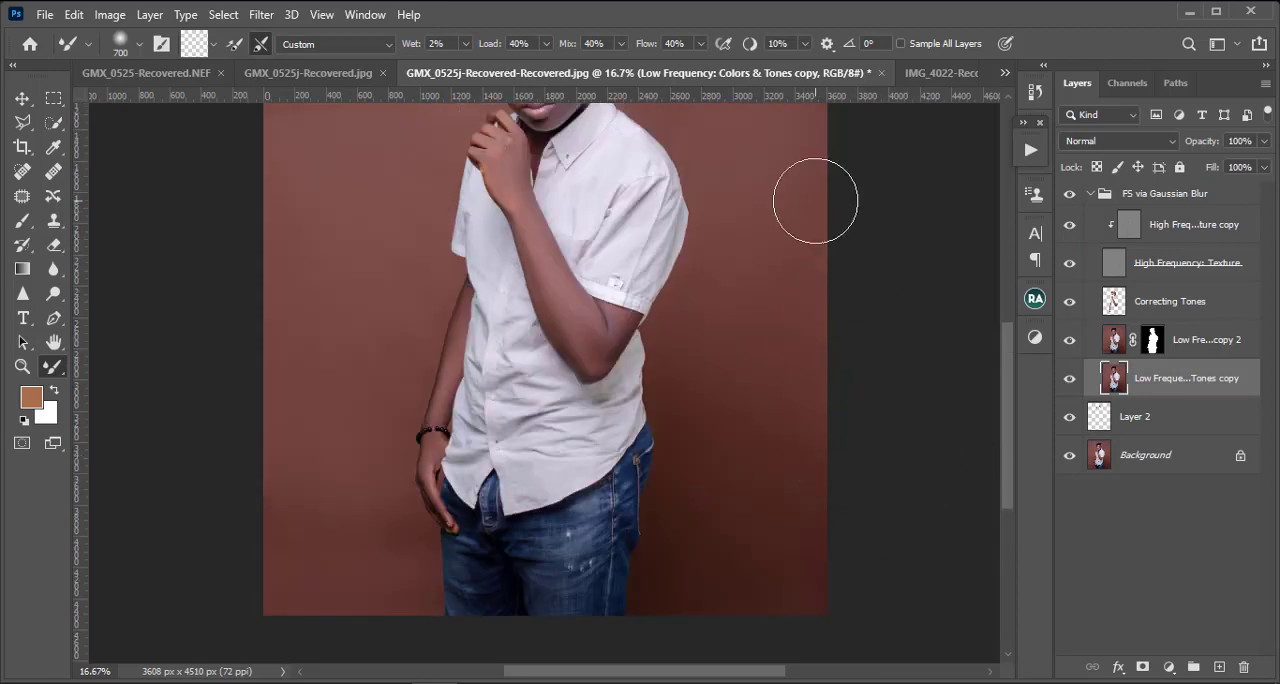
pyautogui.hotkey('ctrl', '0')
pyautogui.hotkey('ctrl', '-')
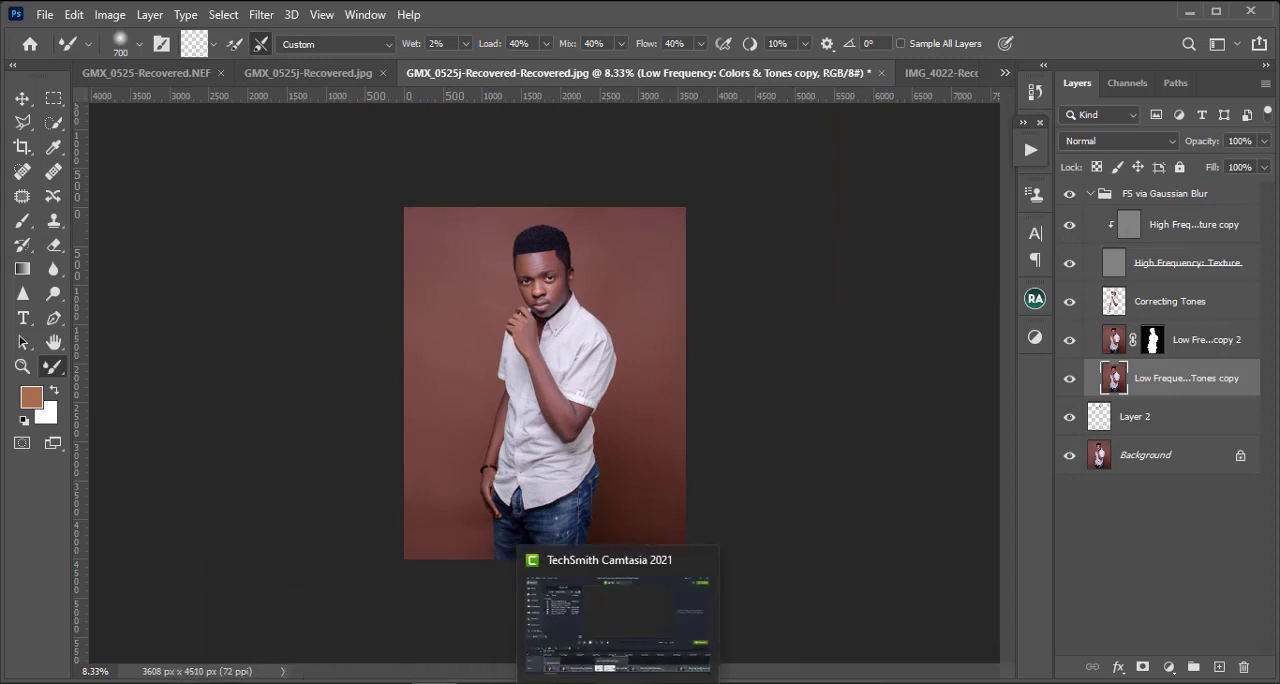
# Step: Switch to File Explorer, open the Downloads folder and maximize its window
pyautogui.moveTo(250, 683)
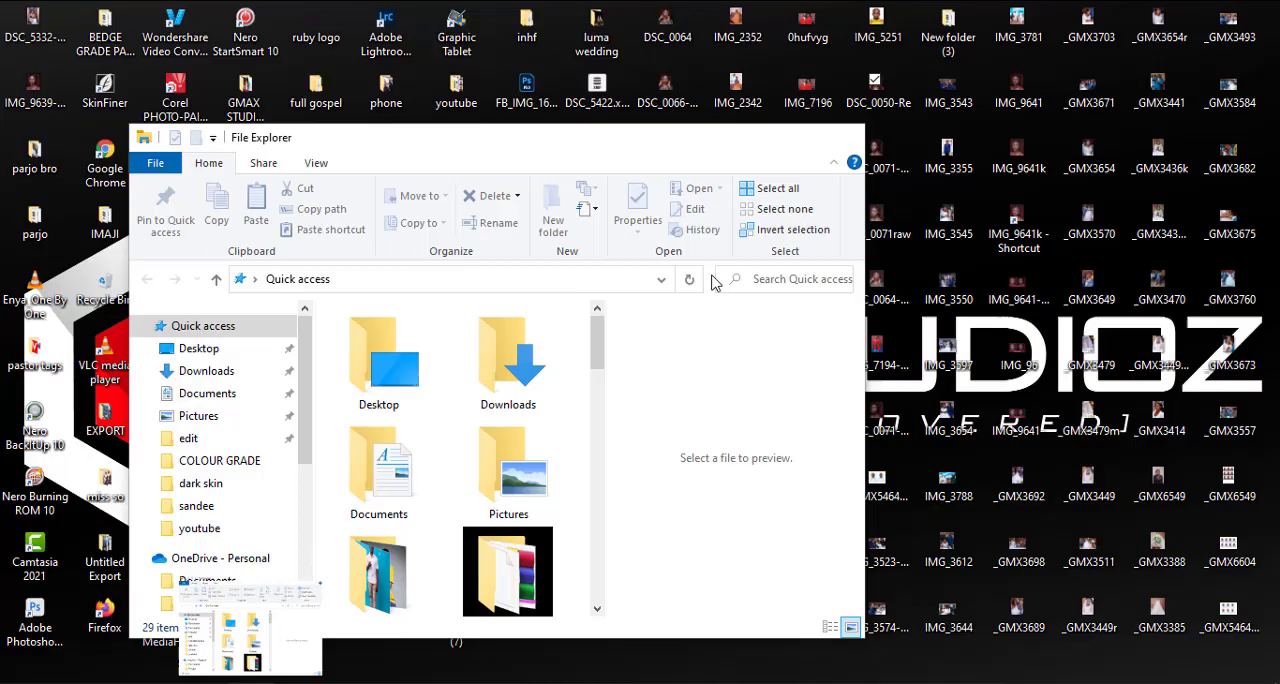
pyautogui.click(248, 628)
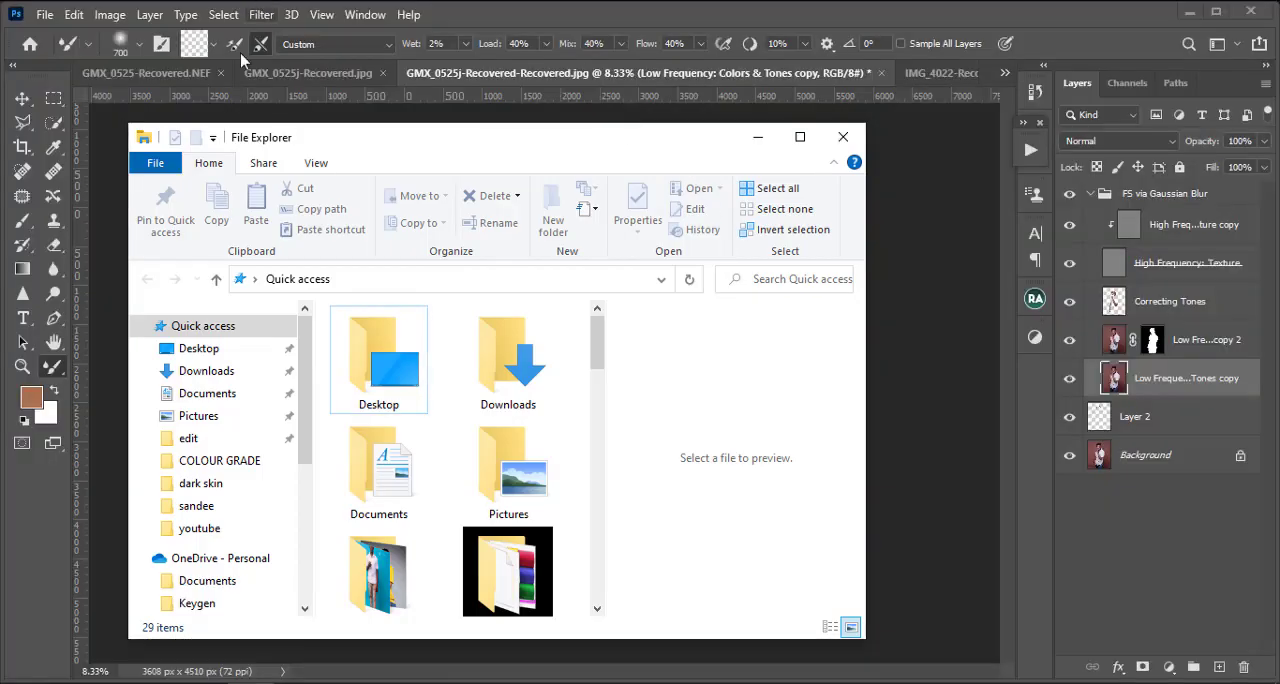
pyautogui.click(230, 373)
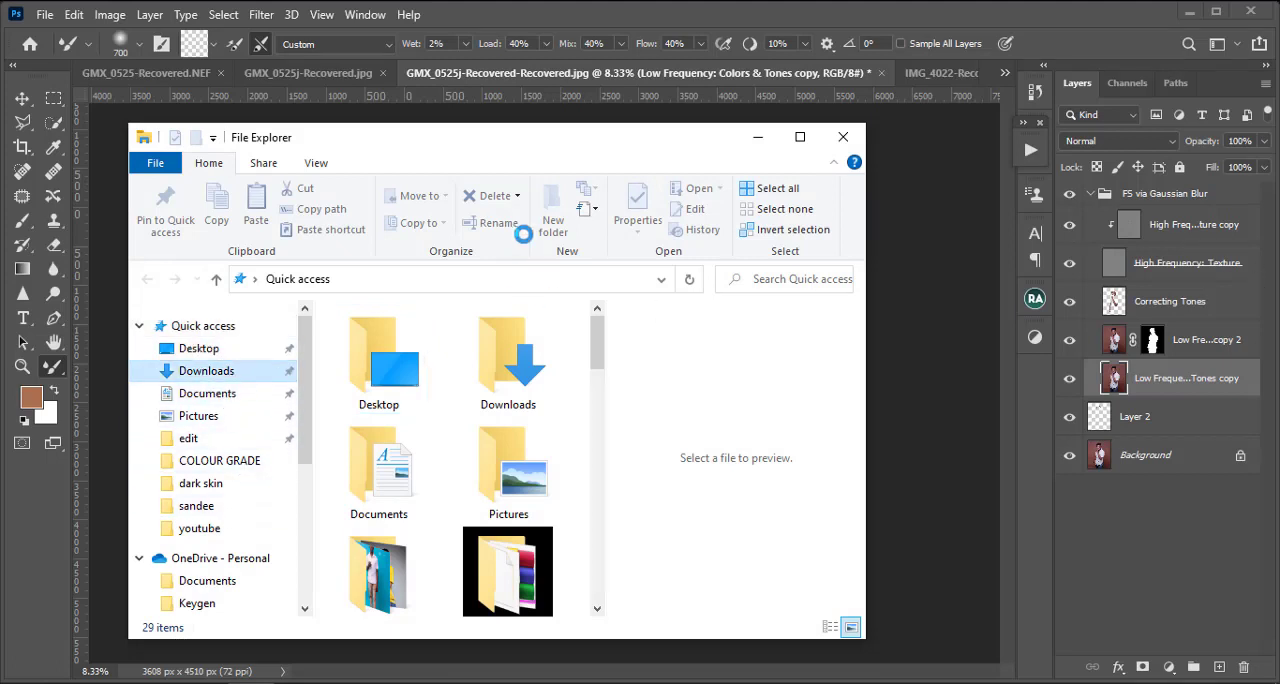
pyautogui.click(801, 139)
# Step: Place the orange texture wallpaperflare.com_wallpaper (7) from Downloads into the portrait, directly above the unmasked low-frequency copy
pyautogui.scroll(-3, 490, 415)
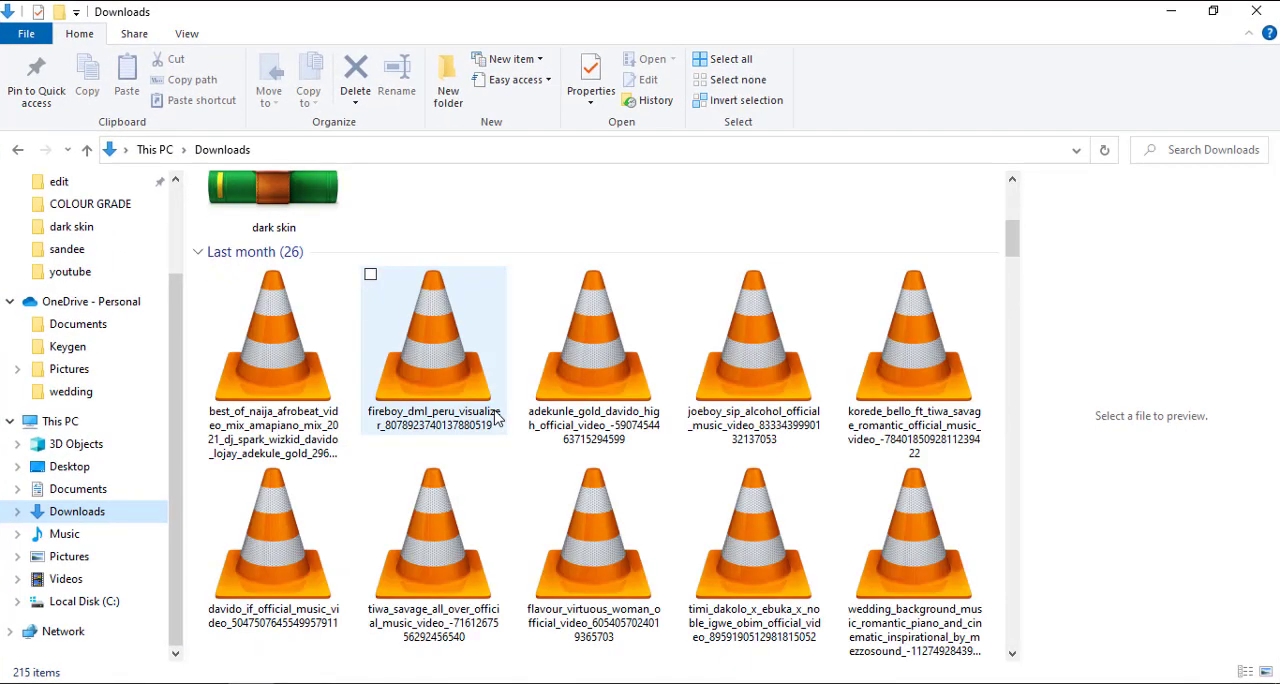
pyautogui.scroll(-10, 495, 418)
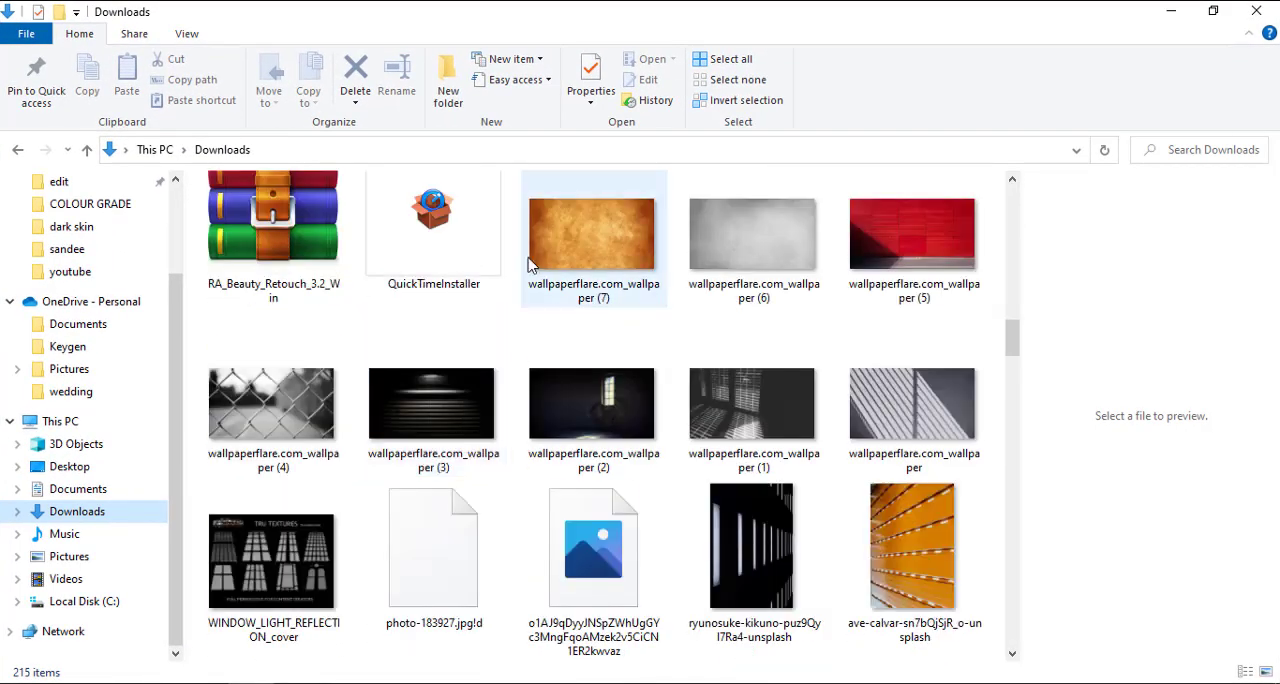
pyautogui.click(622, 238)
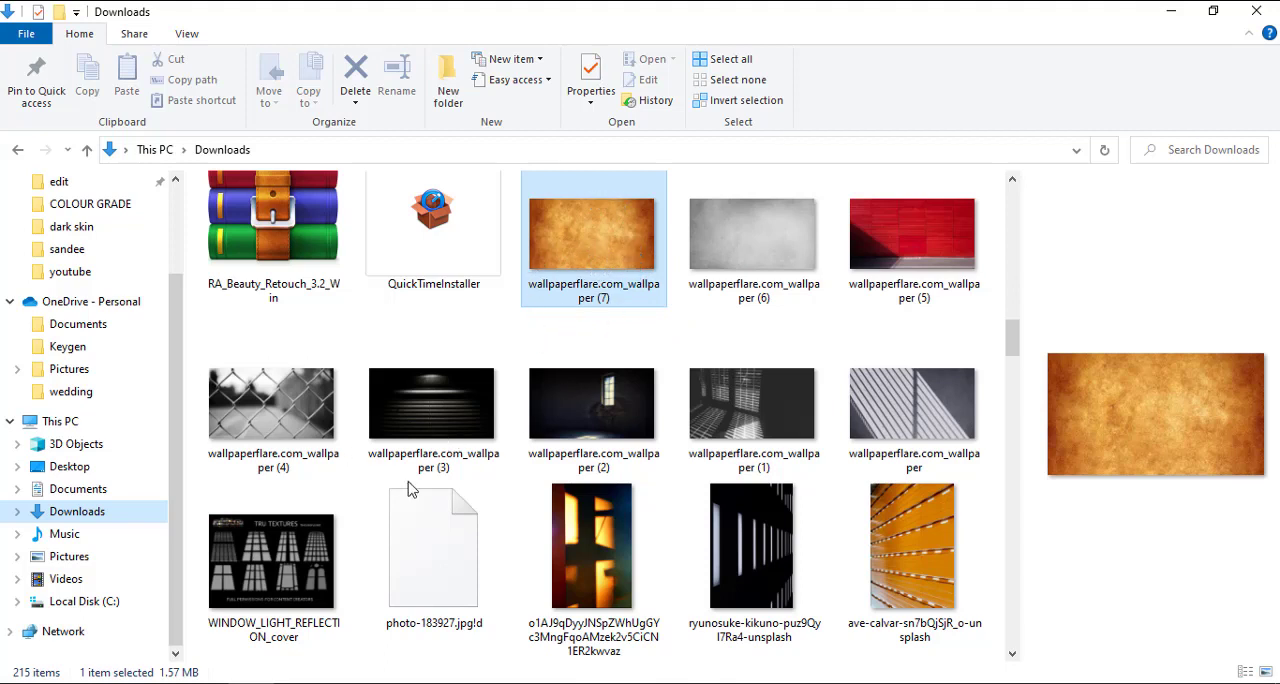
pyautogui.scroll(1, 408, 488)
pyautogui.moveTo(585, 540); pyautogui.dragTo(538, 572)
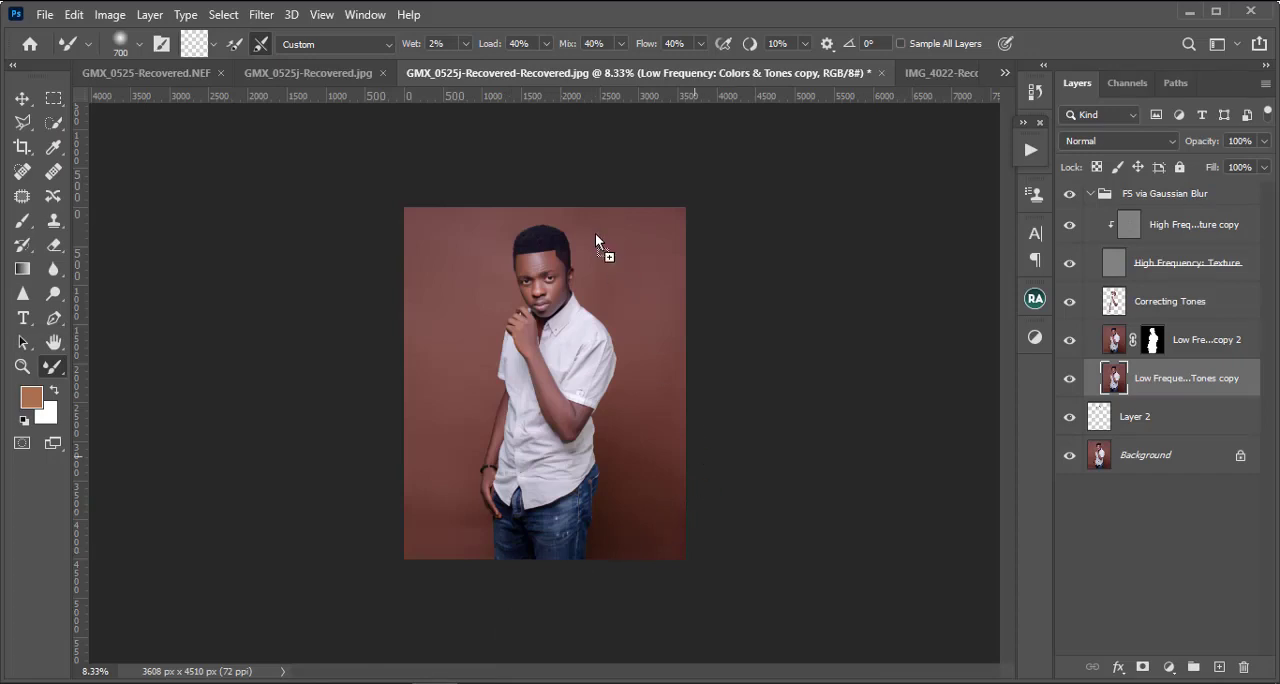
pyautogui.moveTo(554, 296); pyautogui.dragTo(554, 296)
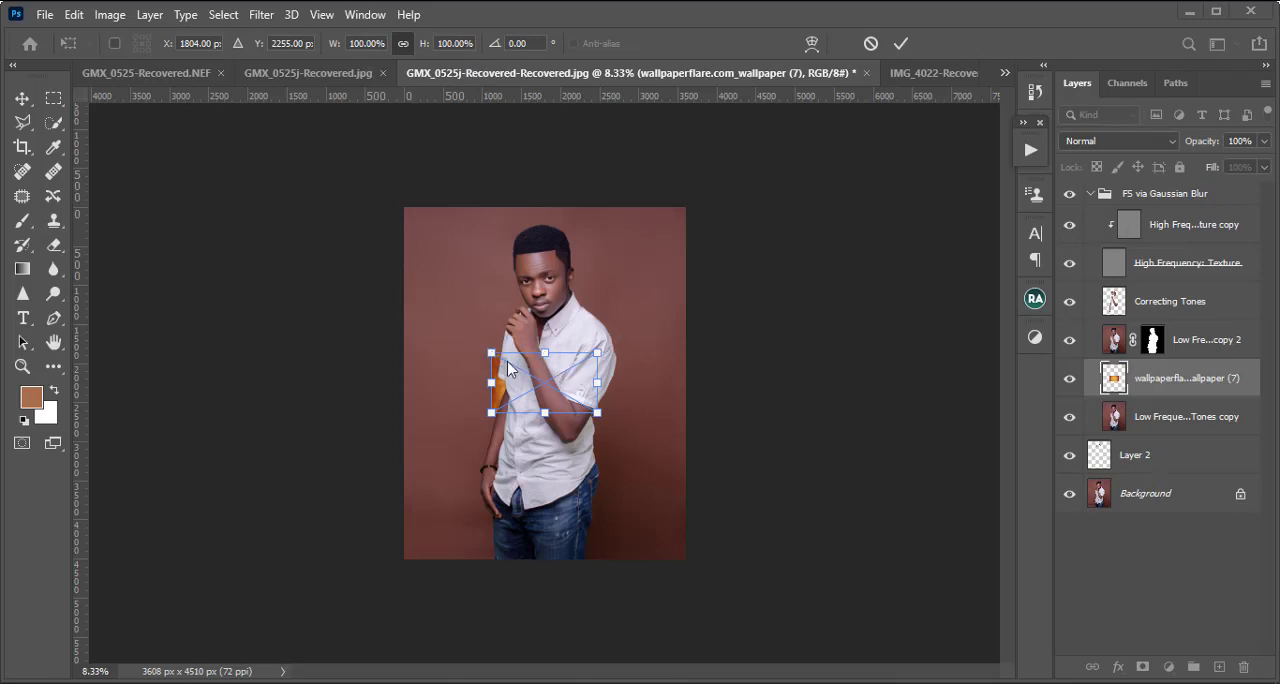
# Step: Rotate the placed texture about 90°, scale it to about 488% to cover the whole canvas behind the man, and commit the transform
pyautogui.moveTo(491, 354); pyautogui.dragTo(428, 318)
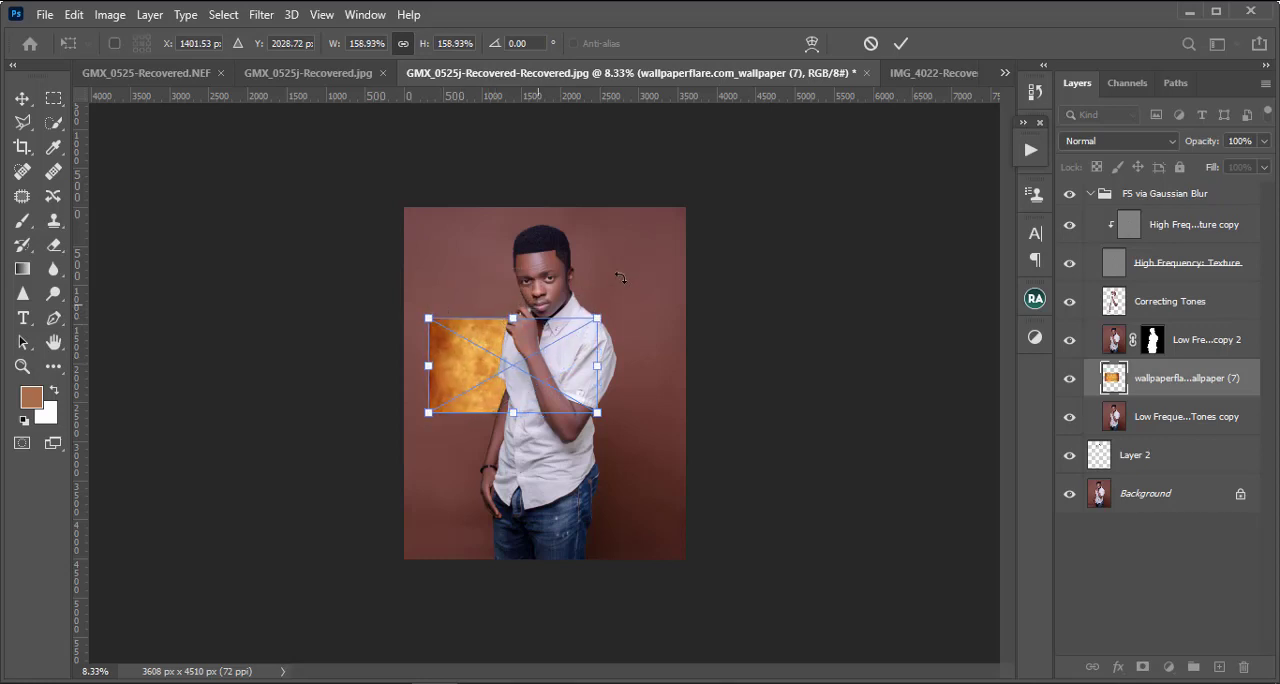
pyautogui.moveTo(625, 297); pyautogui.dragTo(690, 590)
pyautogui.moveTo(677, 241); pyautogui.dragTo(704, 253)
pyautogui.moveTo(558, 281); pyautogui.dragTo(559, 113)
pyautogui.moveTo(607, 273); pyautogui.dragTo(584, 289)
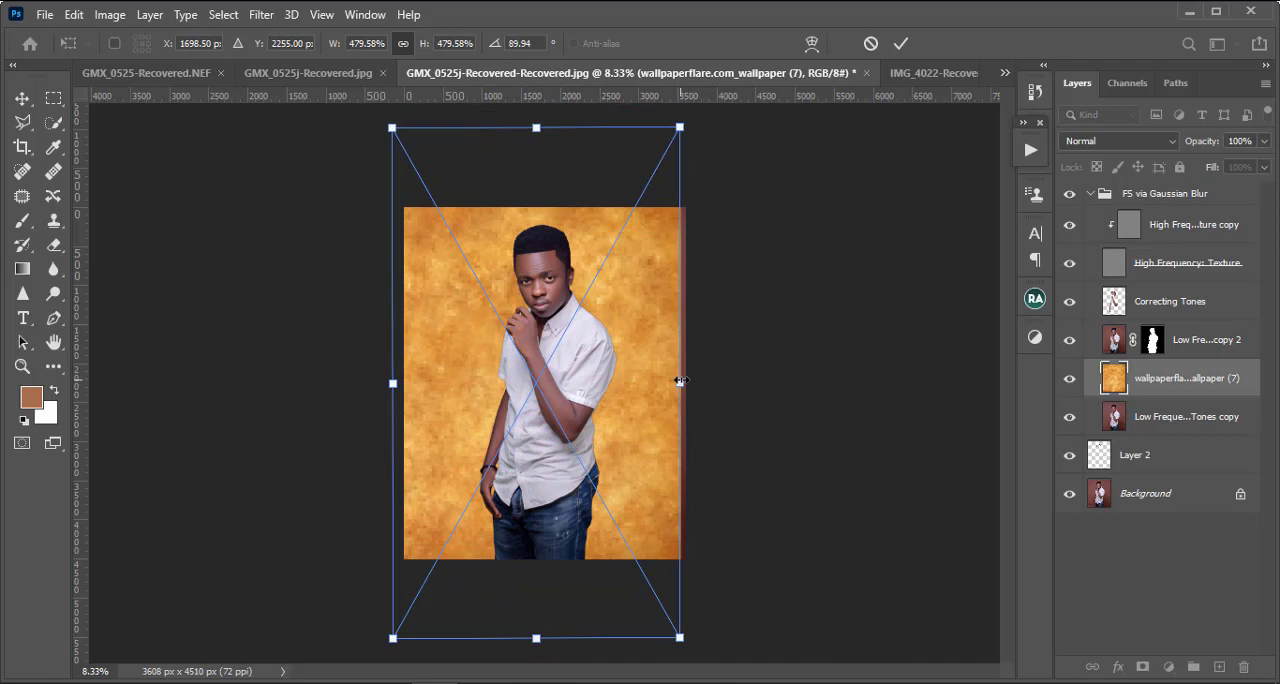
pyautogui.moveTo(680, 380); pyautogui.dragTo(685, 380)
pyautogui.moveTo(613, 354); pyautogui.dragTo(617, 383)
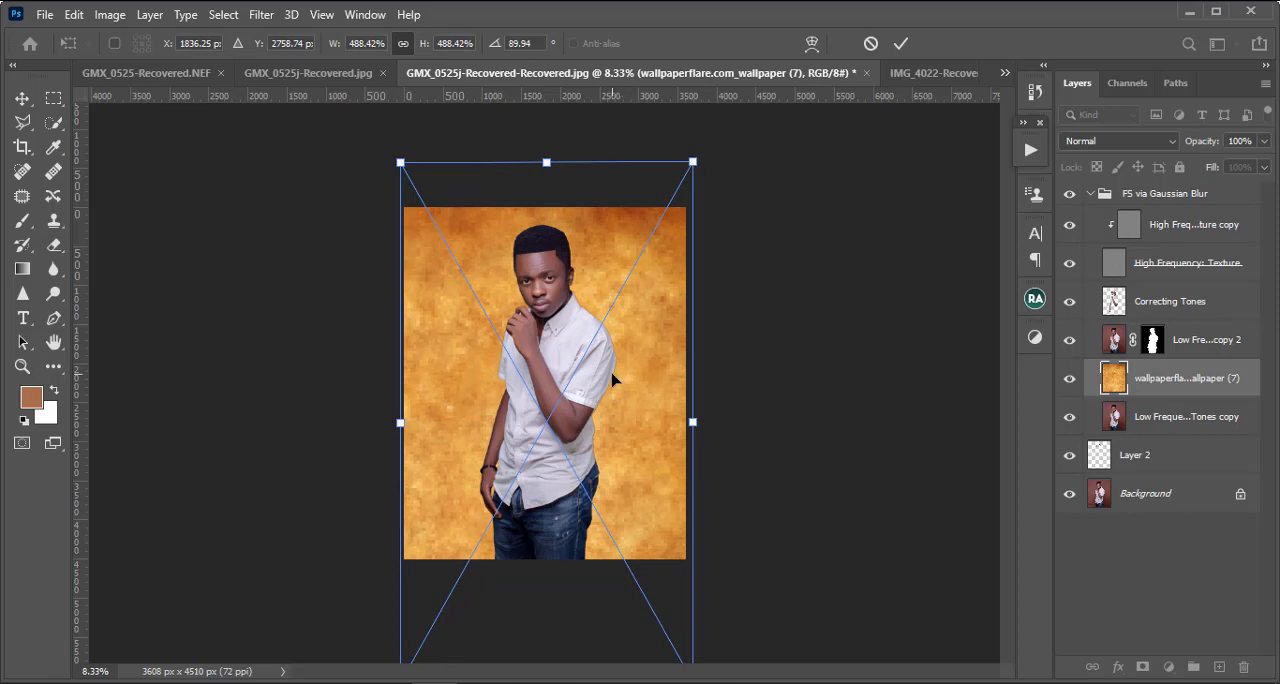
pyautogui.press('Return')
pyautogui.press('b')
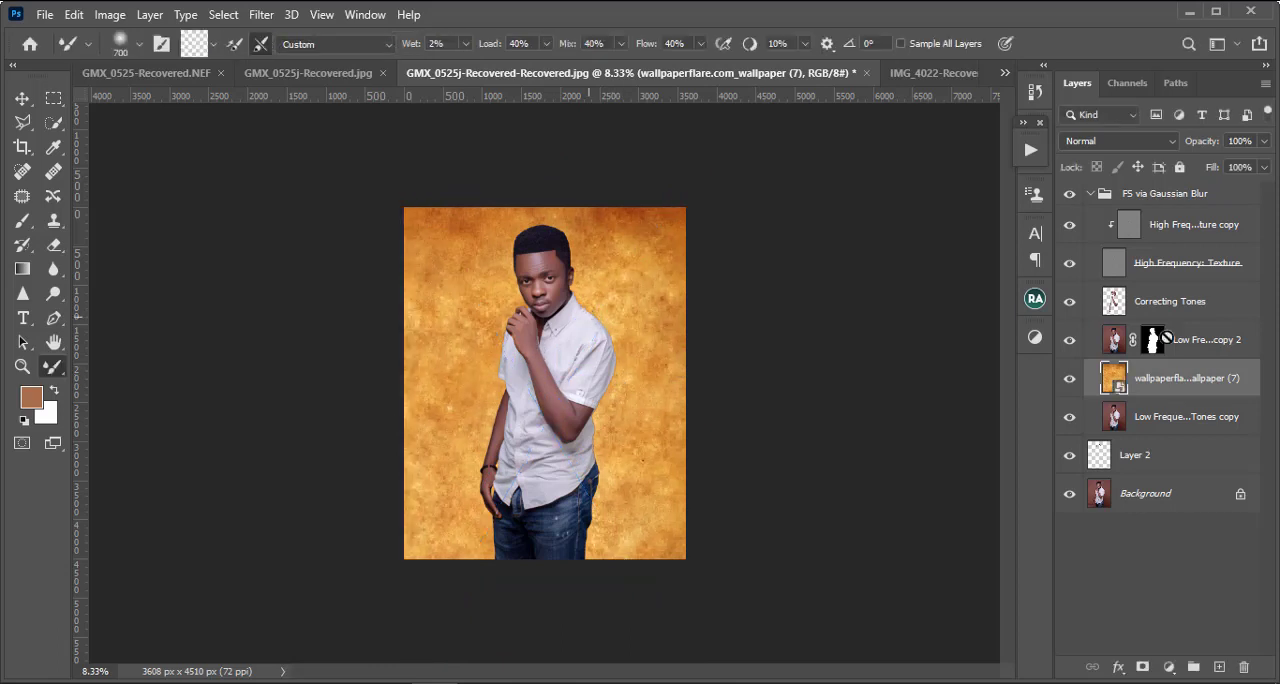
# Step: Blend the texture layer into the backdrop with Soft Light at 45% opacity
pyautogui.click(1127, 140)
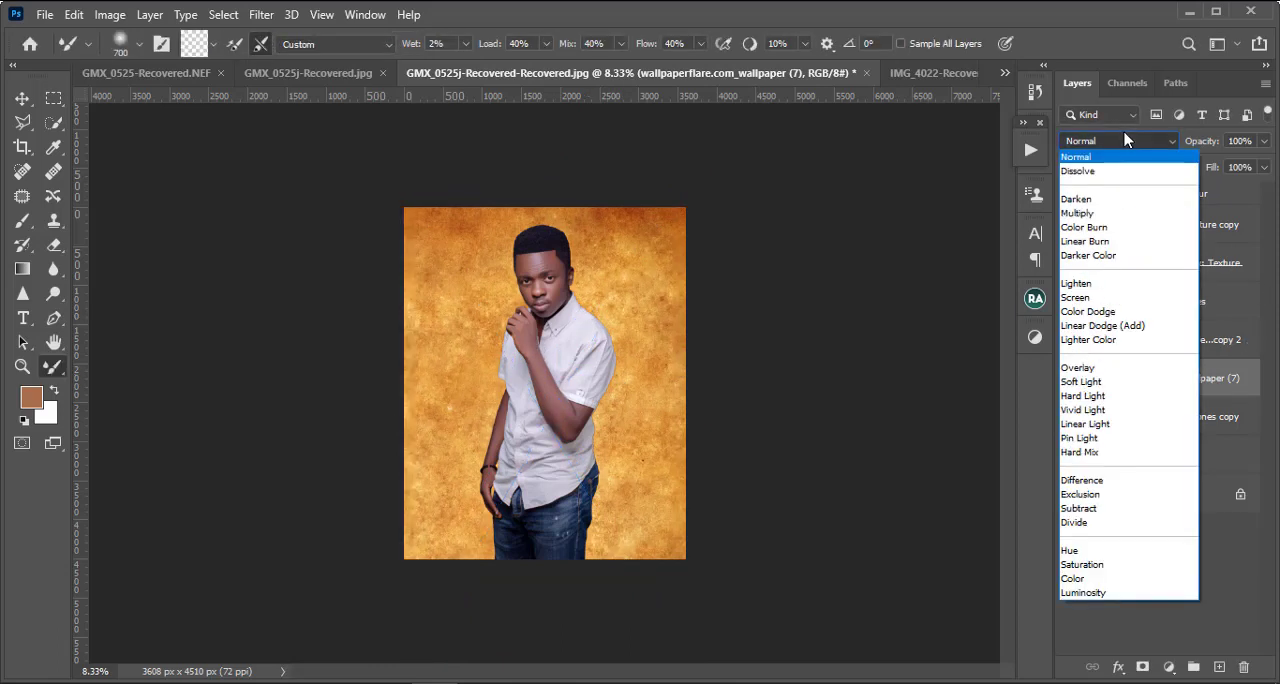
pyautogui.click(1115, 383)
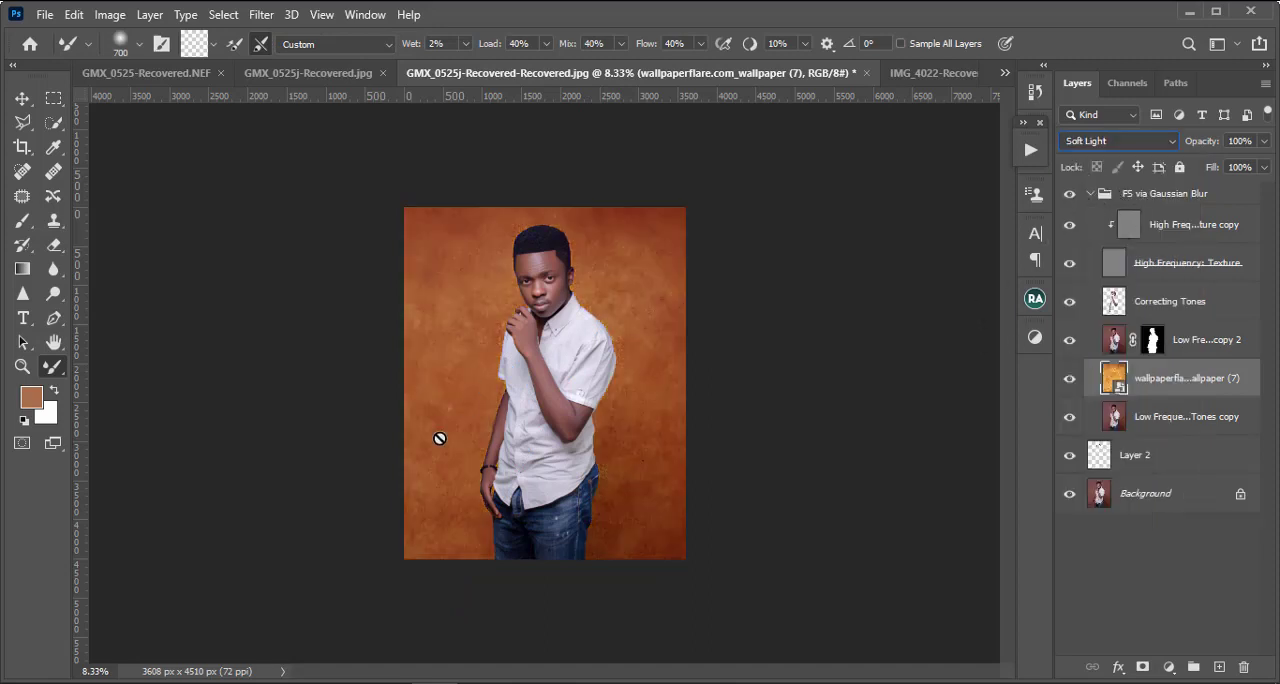
pyautogui.click(1264, 143)
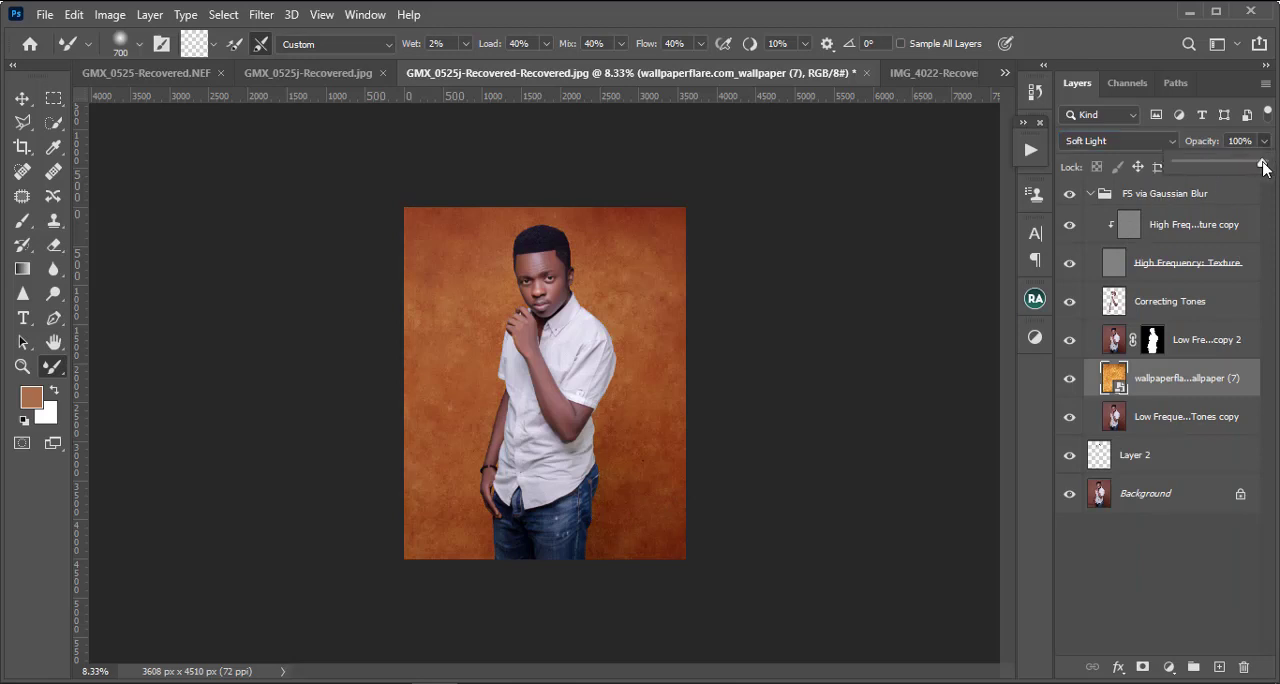
pyautogui.moveTo(1263, 167); pyautogui.dragTo(1230, 172)
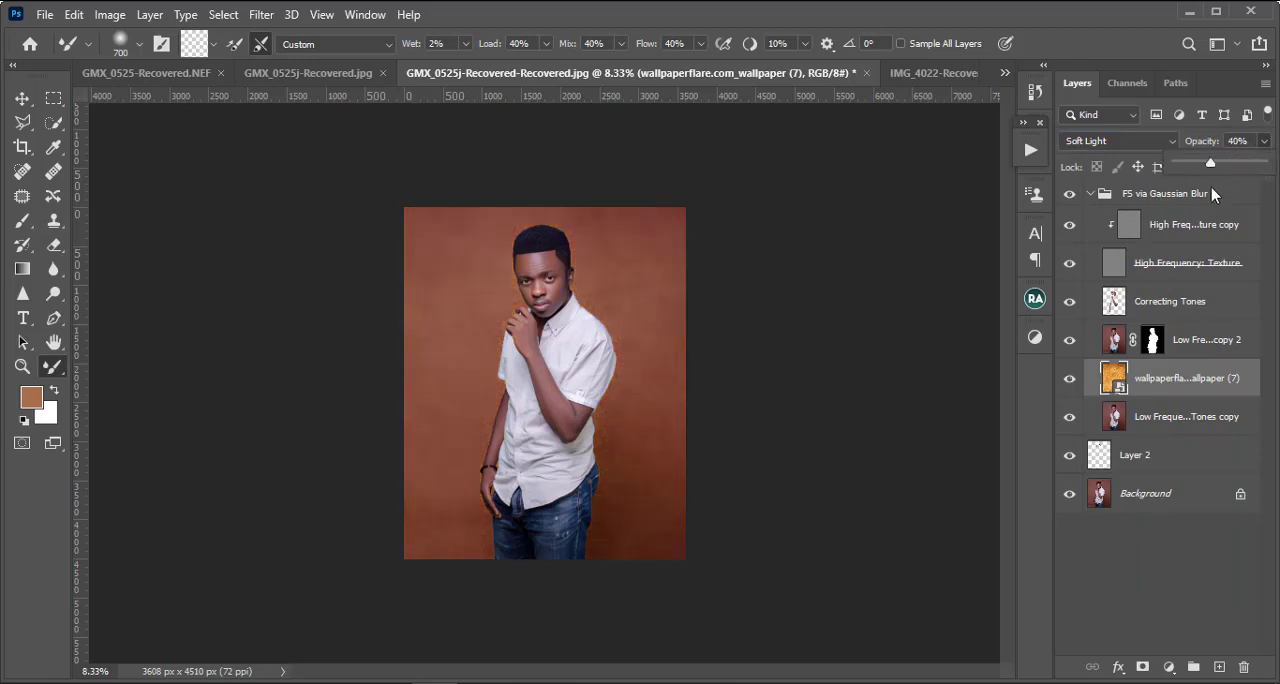
pyautogui.moveTo(1212, 192); pyautogui.dragTo(1218, 197)
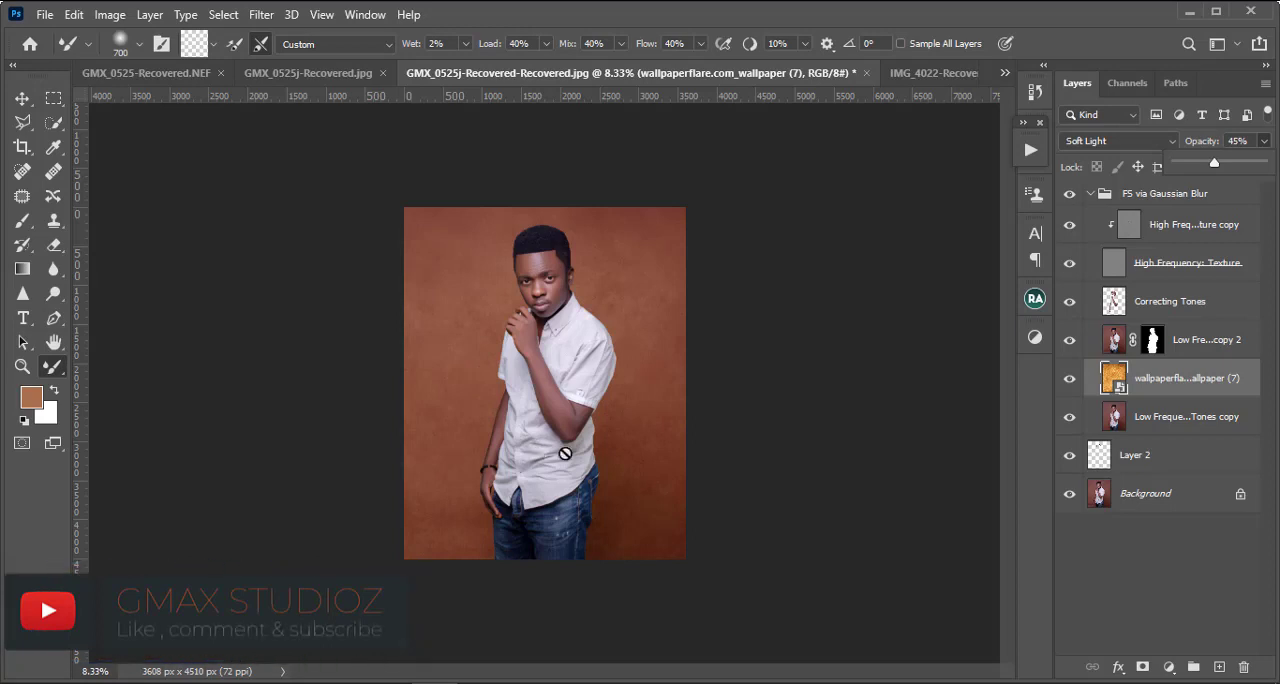
# Step: Add a Curves adjustment layer above the texture and darken the backdrop by pulling the midtones down at input 142
pyautogui.click(1169, 667)
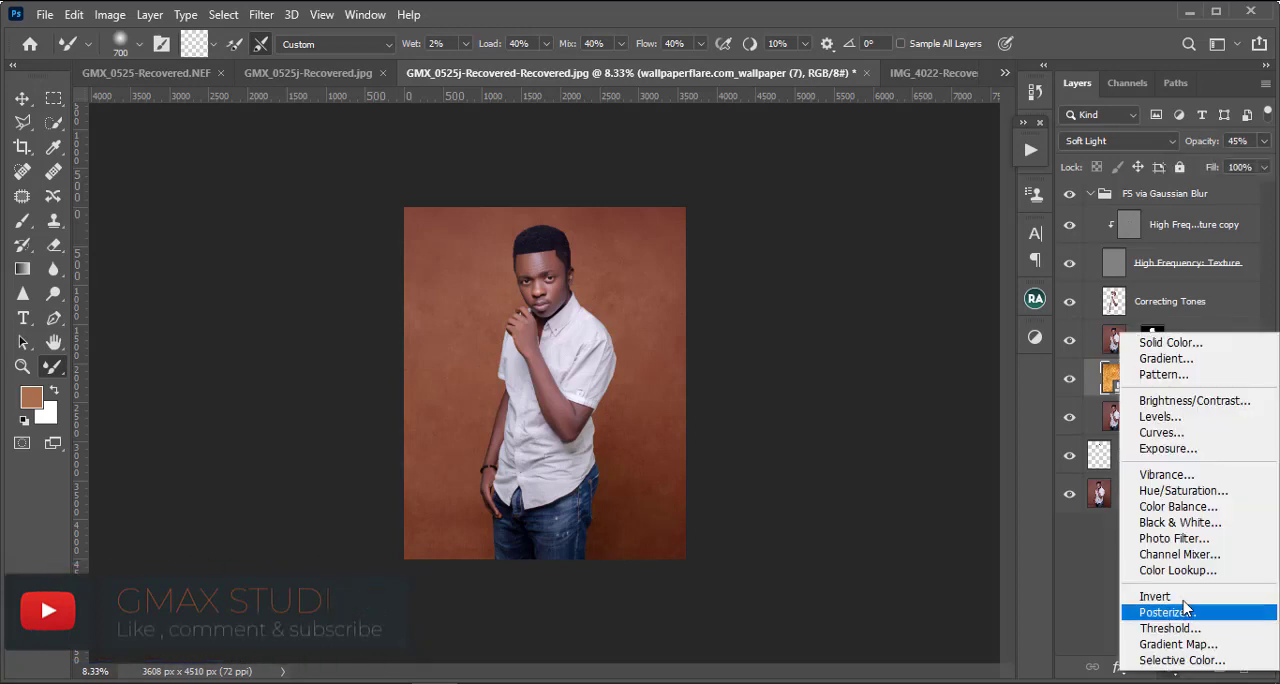
pyautogui.click(1145, 350)
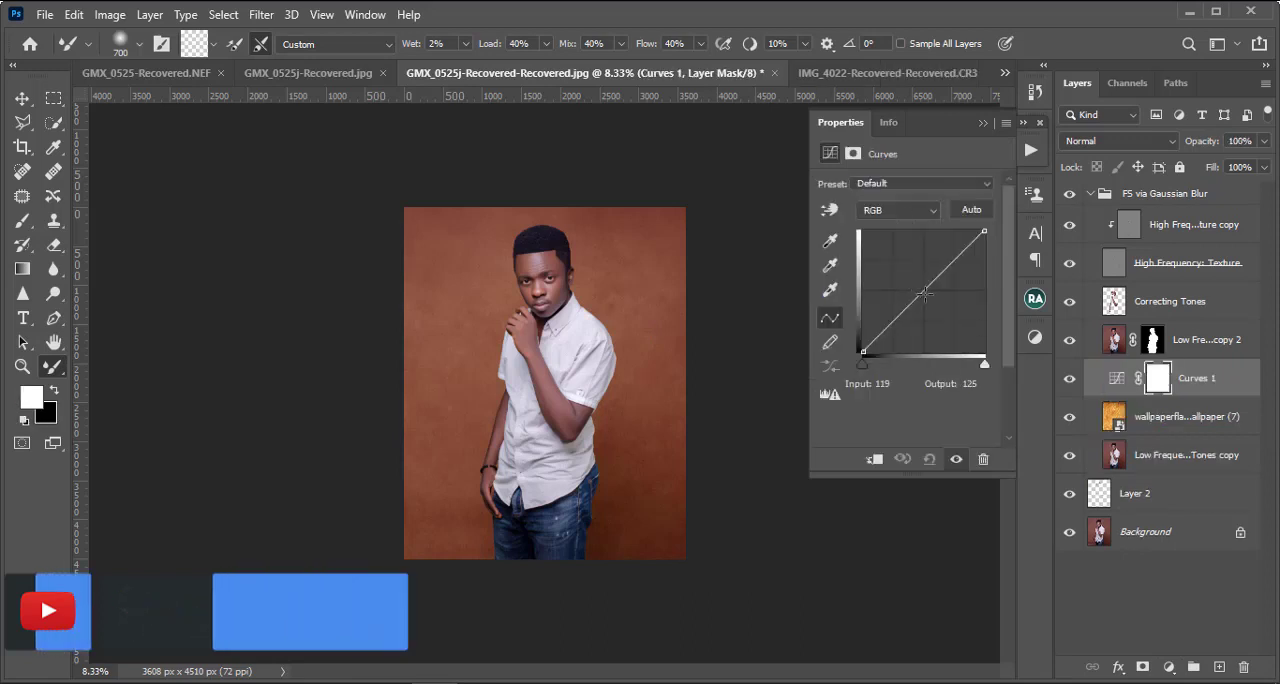
pyautogui.moveTo(926, 294); pyautogui.dragTo(930, 300)
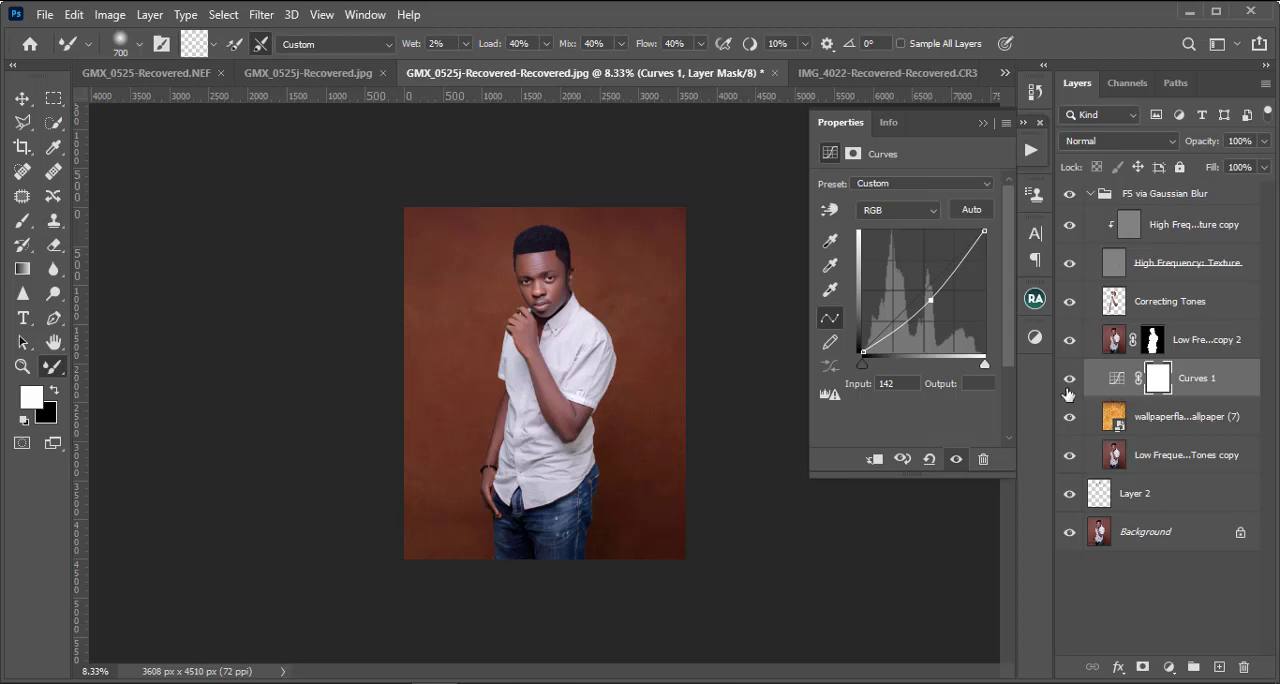
# Step: Set up the Brush tool with the Soft Round tip at a size of 2800 px
pyautogui.click(22, 220)
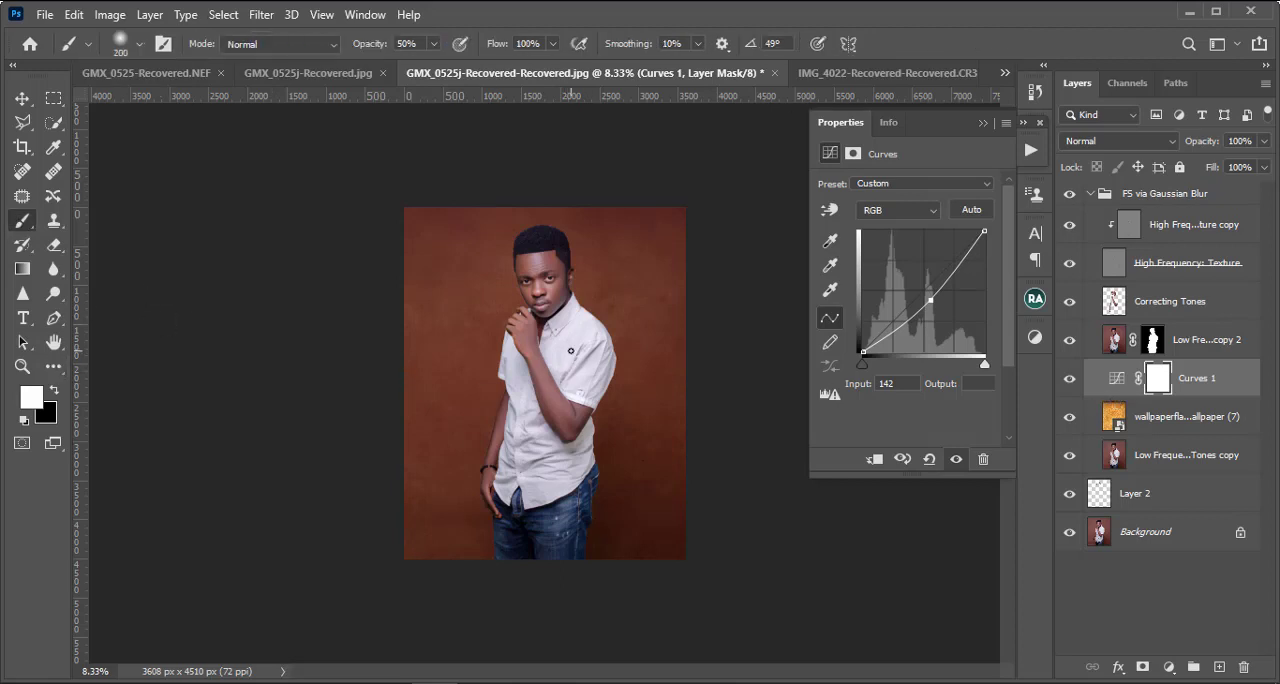
pyautogui.press(']')
pyautogui.press(']')
pyautogui.press(']')
pyautogui.press(']')
pyautogui.press(']')
pyautogui.press(']')
pyautogui.press(']')
pyautogui.press(']')
pyautogui.press(']')
pyautogui.press(']')
pyautogui.press(']')
pyautogui.press(']')
pyautogui.press(']')
pyautogui.press(']')
pyautogui.press(']')
pyautogui.click(137, 46)
pyautogui.click(39, 225)
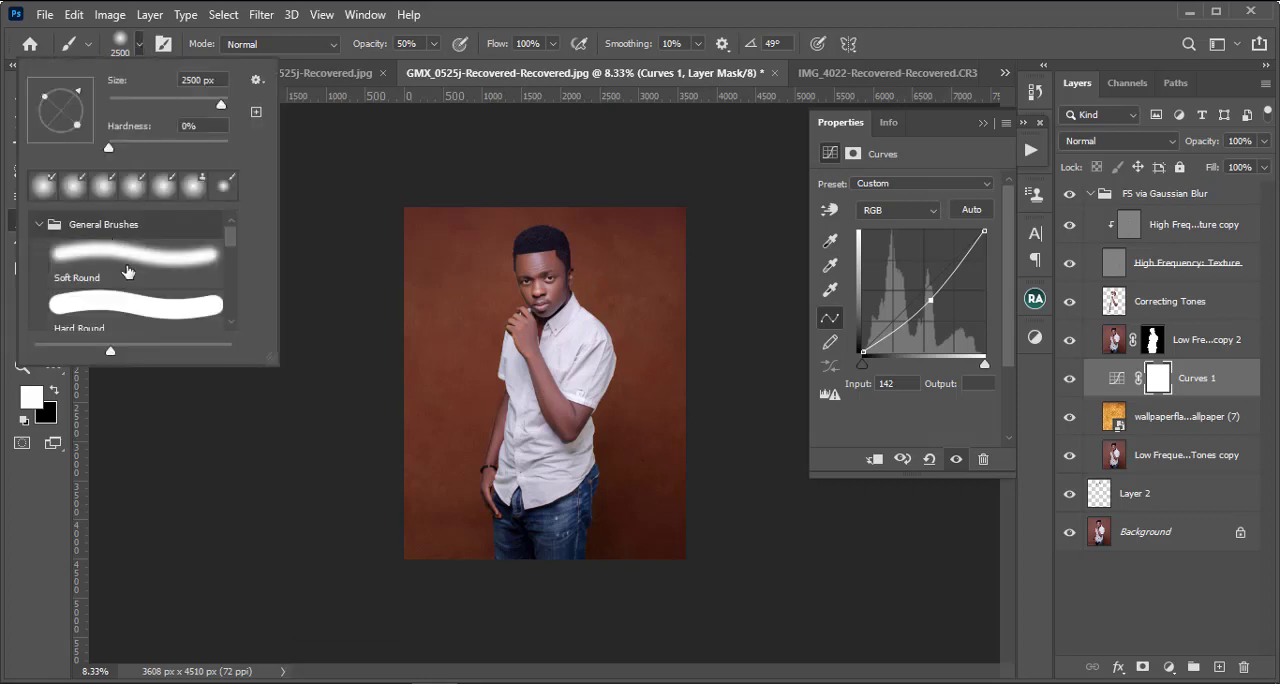
pyautogui.click(128, 272)
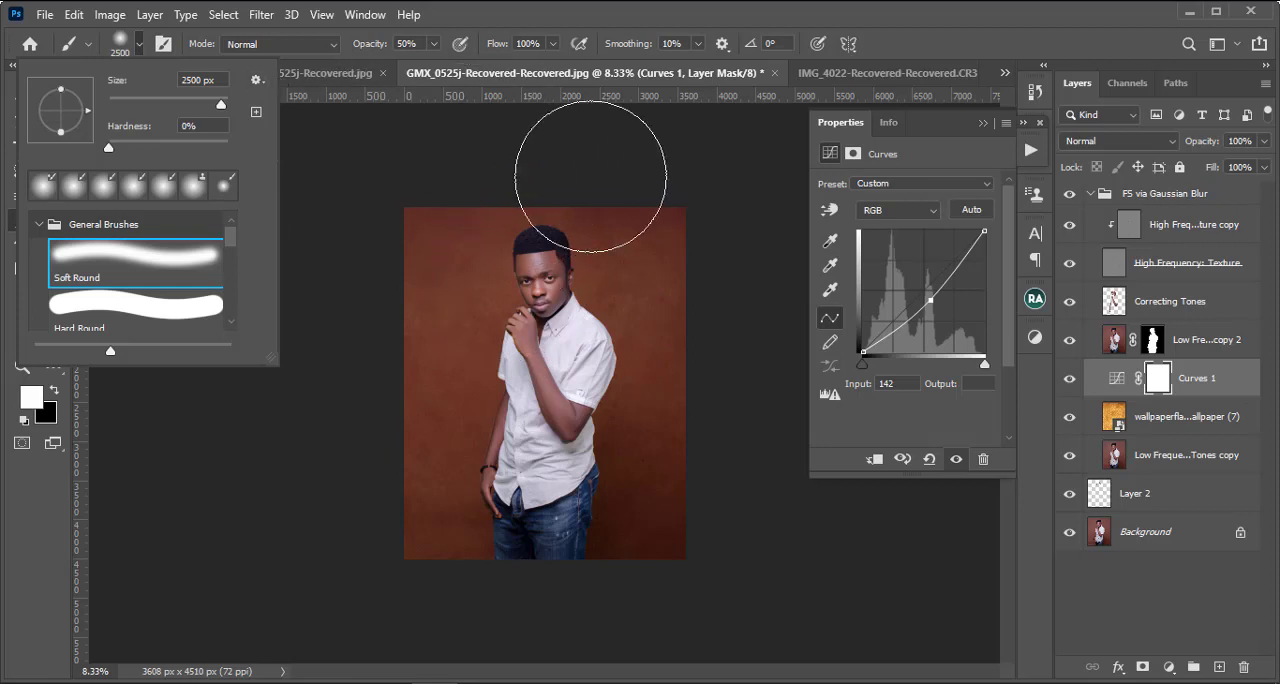
pyautogui.click(699, 185)
pyautogui.press(']')
pyautogui.press(']')
pyautogui.press(']')
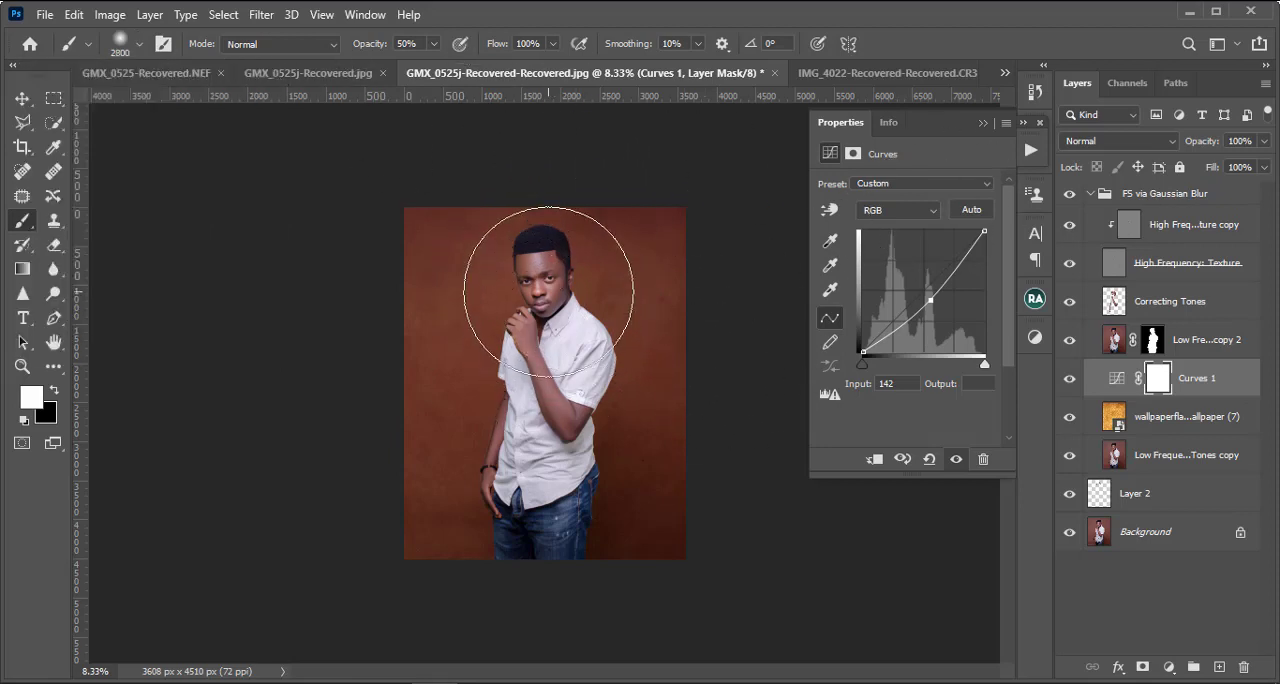
# Step: Paint black on the Curves mask around the man at 50% and then 100% brush opacity, keeping the darkening at the photo's edges
pyautogui.click(56, 391)
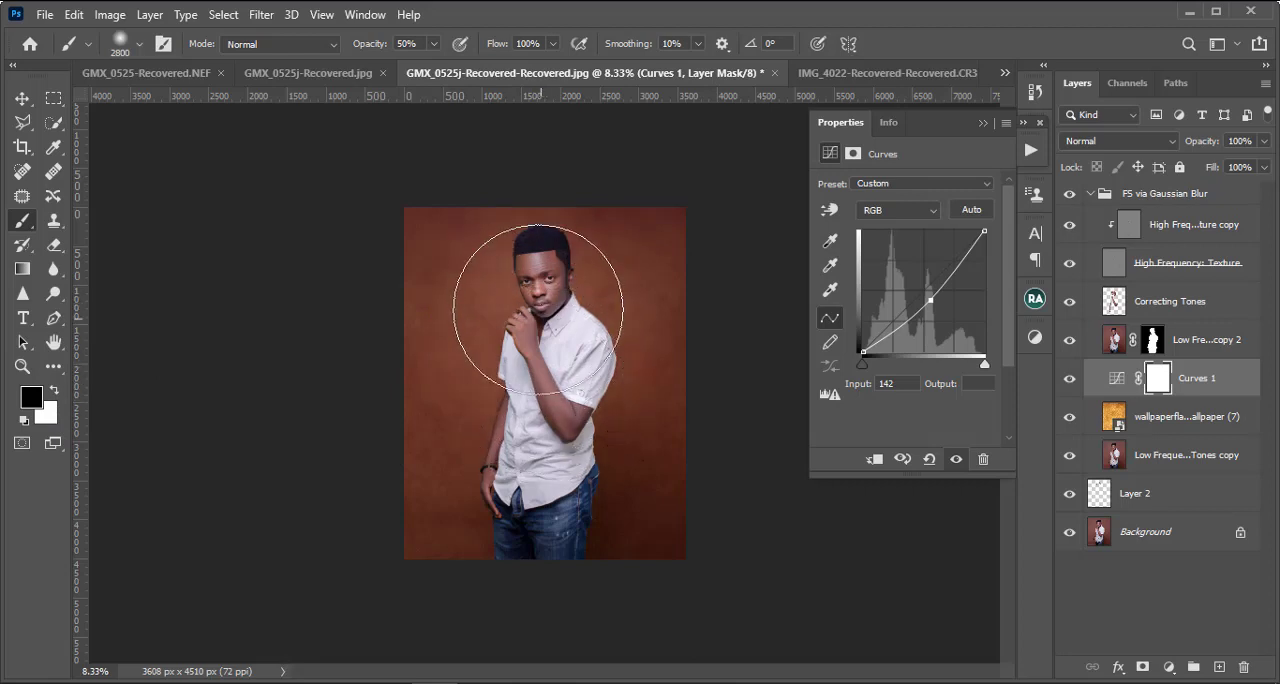
pyautogui.moveTo(520, 257); pyautogui.dragTo(529, 251)
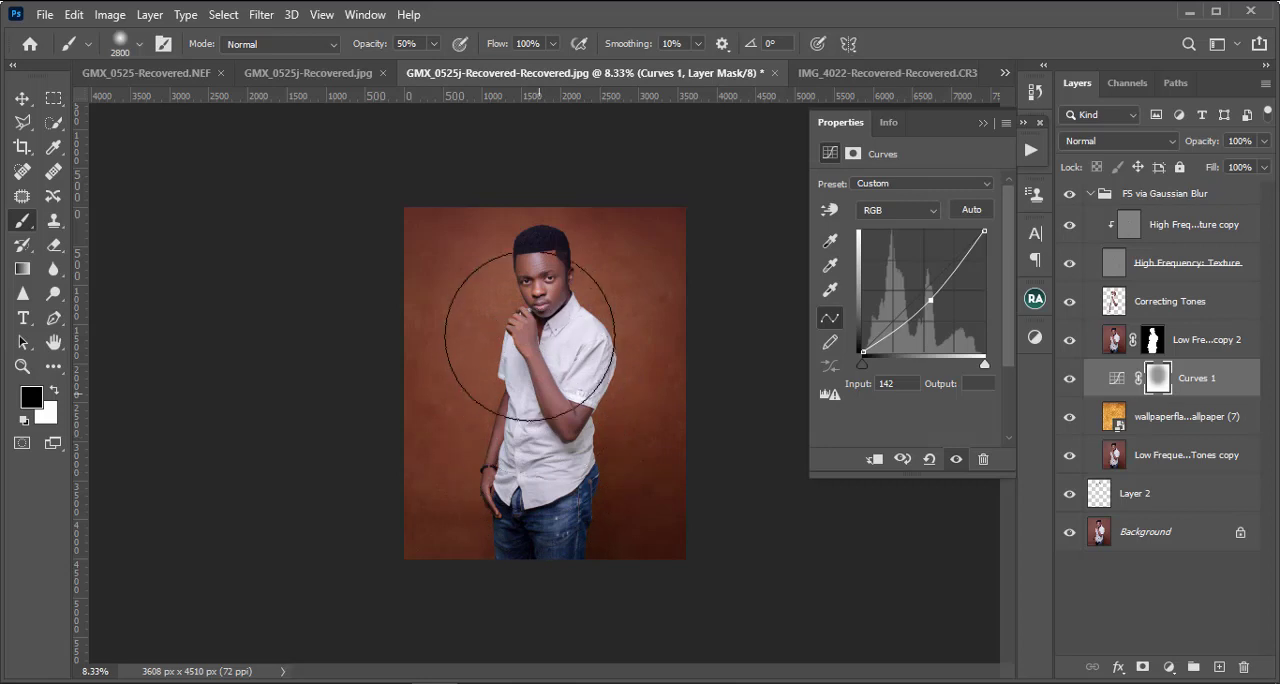
pyautogui.moveTo(544, 434); pyautogui.dragTo(556, 414)
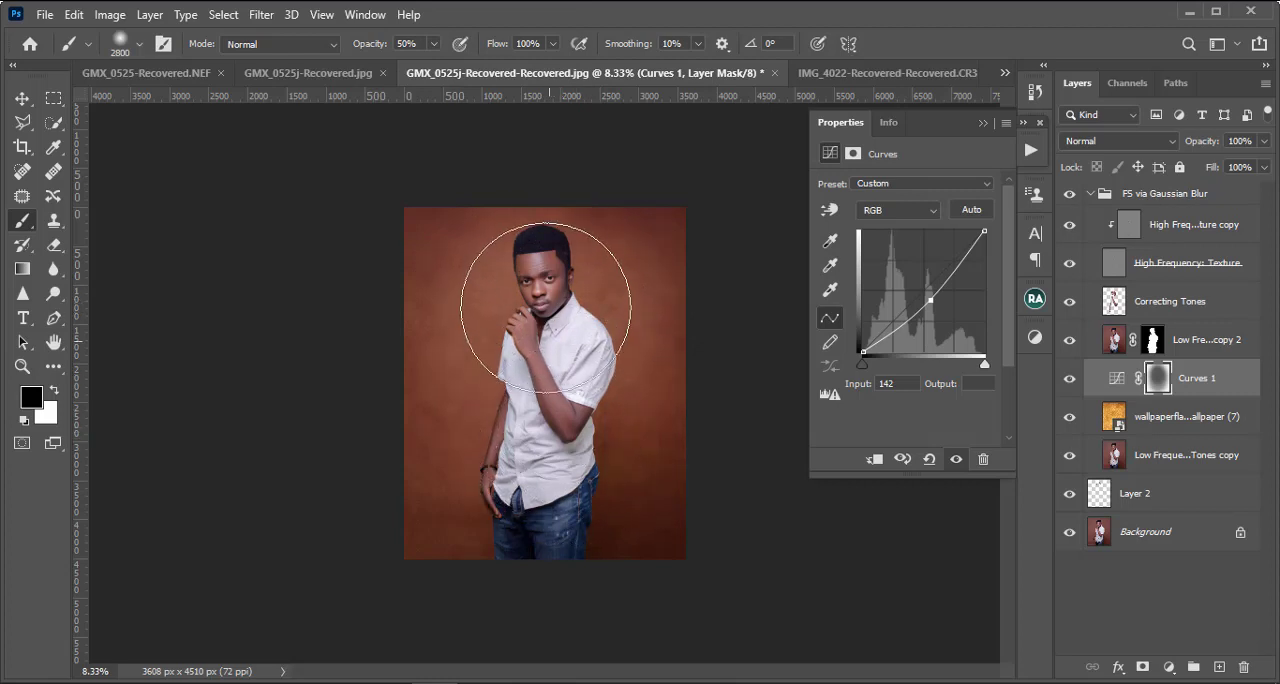
pyautogui.moveTo(546, 293); pyautogui.dragTo(552, 500)
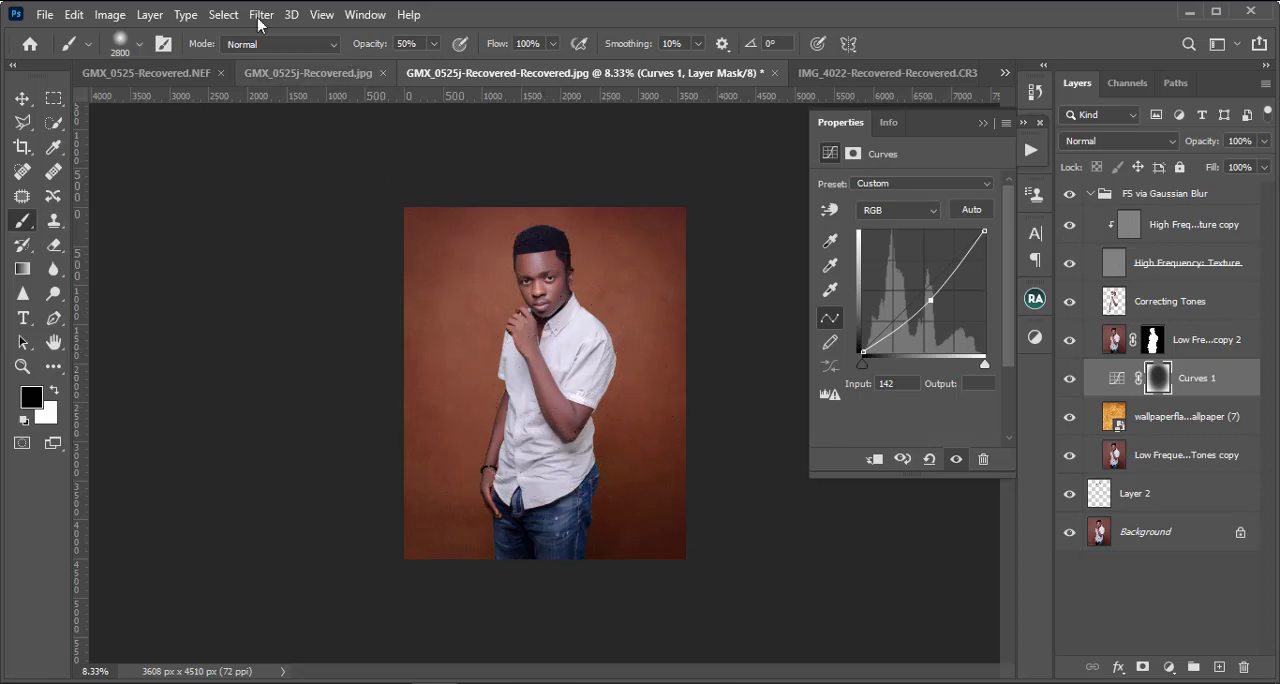
pyautogui.moveTo(435, 50); pyautogui.dragTo(471, 77)
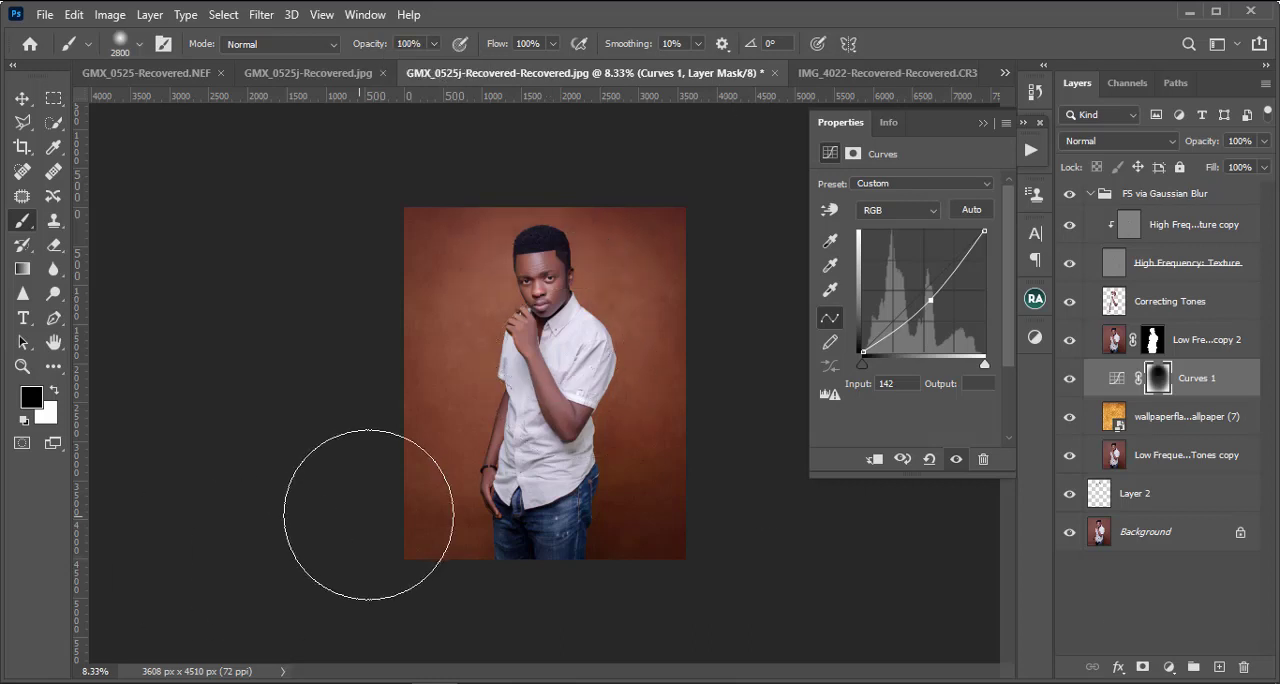
# Step: Compare the backdrop with and without the Curves vignette and collapse the adjustment's properties
pyautogui.click(1070, 380)
pyautogui.click(1070, 380)
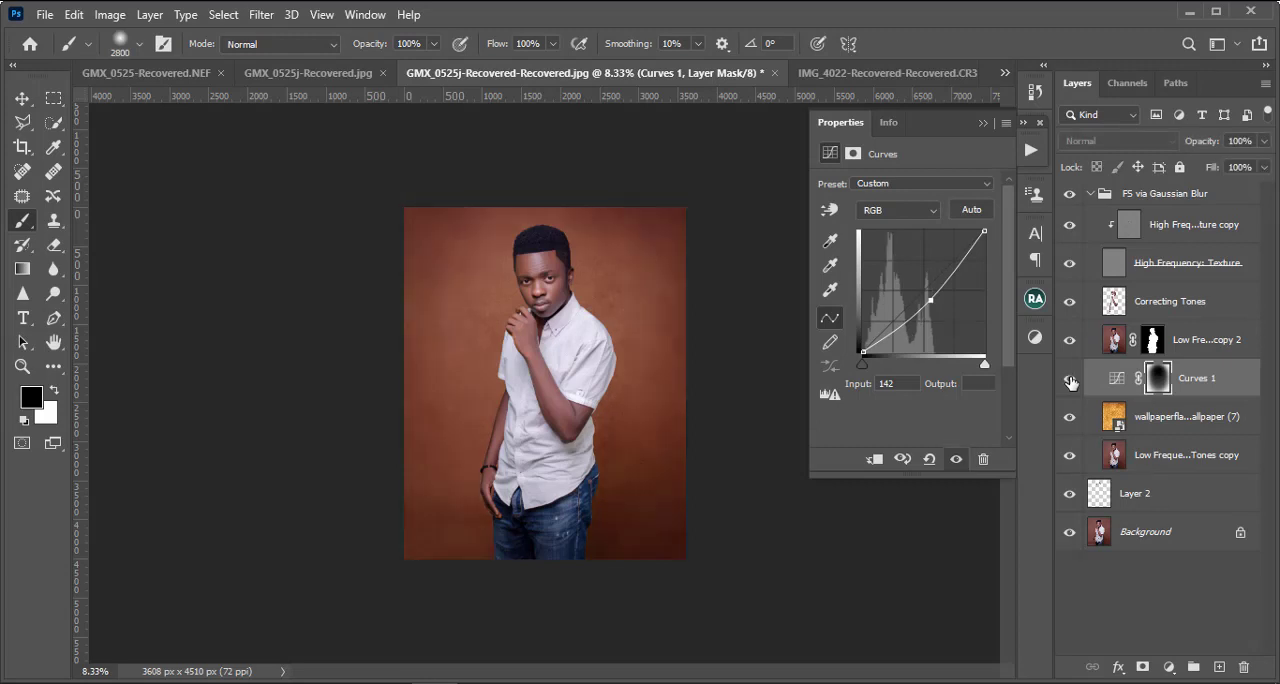
pyautogui.click(1070, 380)
pyautogui.click(1070, 380)
pyautogui.click(984, 122)
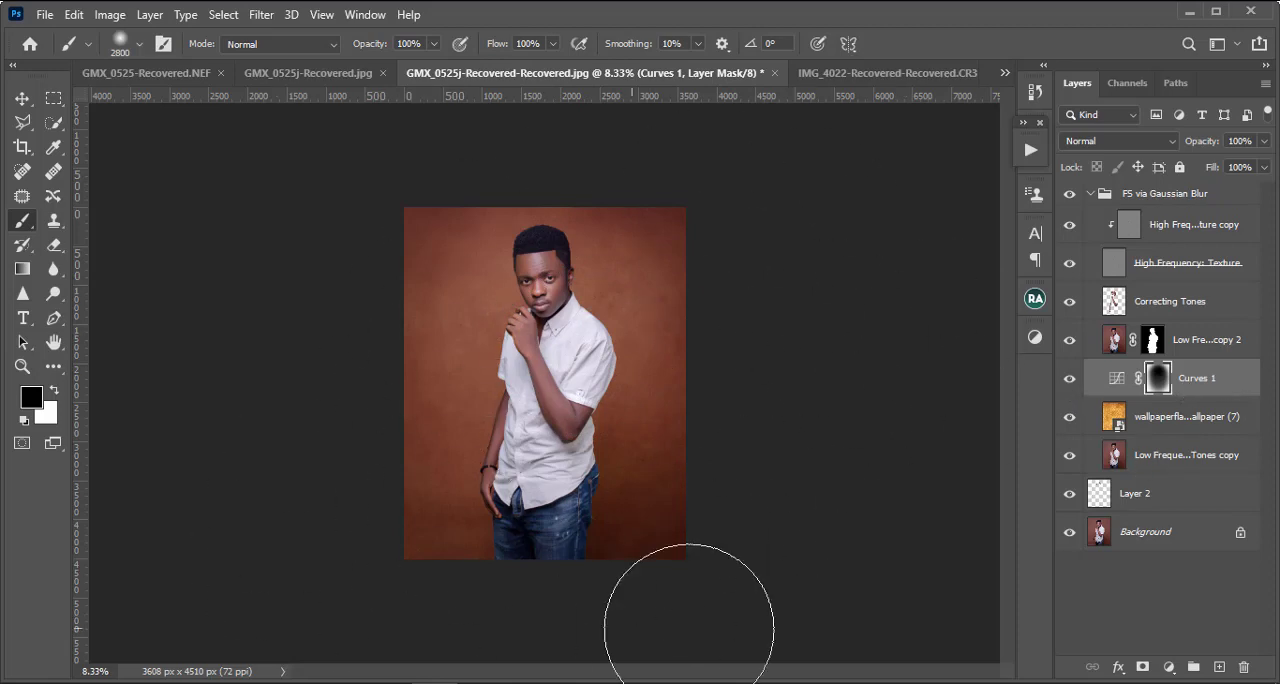
# Step: Compare the portrait's backdrop with and without the wallpaper texture and the Curves 1 vignette, and collapse the F5 via Gaussian Blur group
pyautogui.hotkey('ctrl', '+')
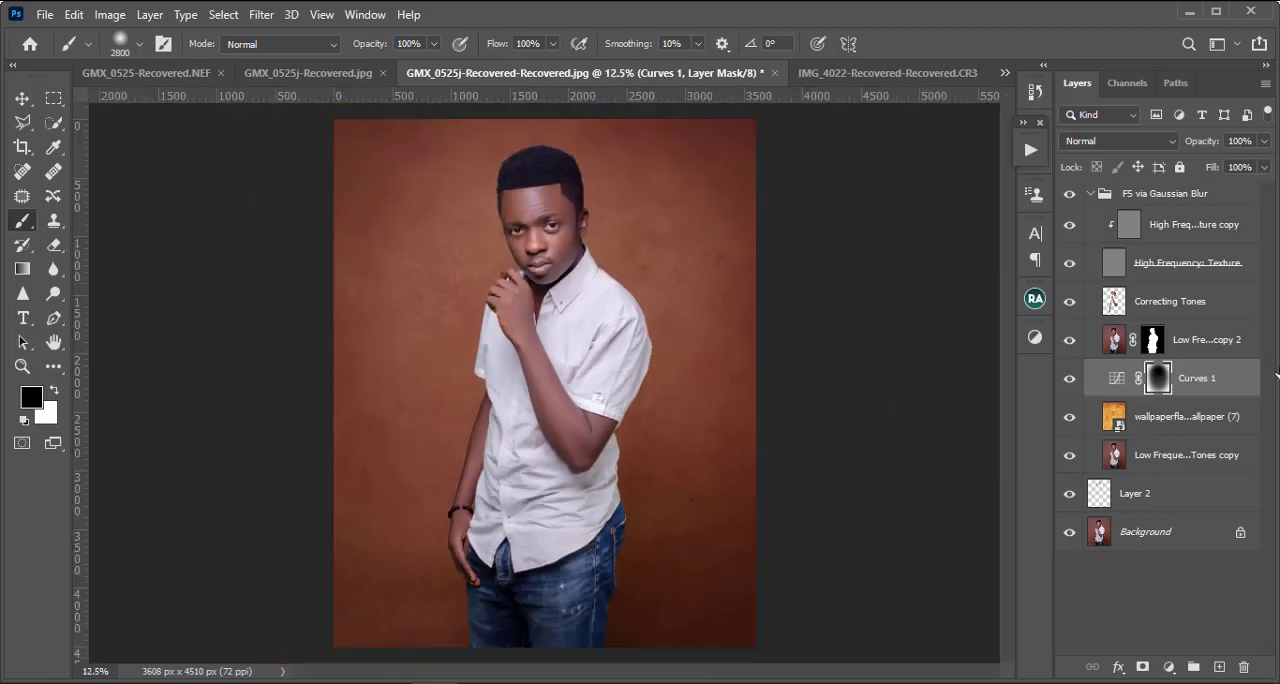
pyautogui.hotkey('ctrl', '-')
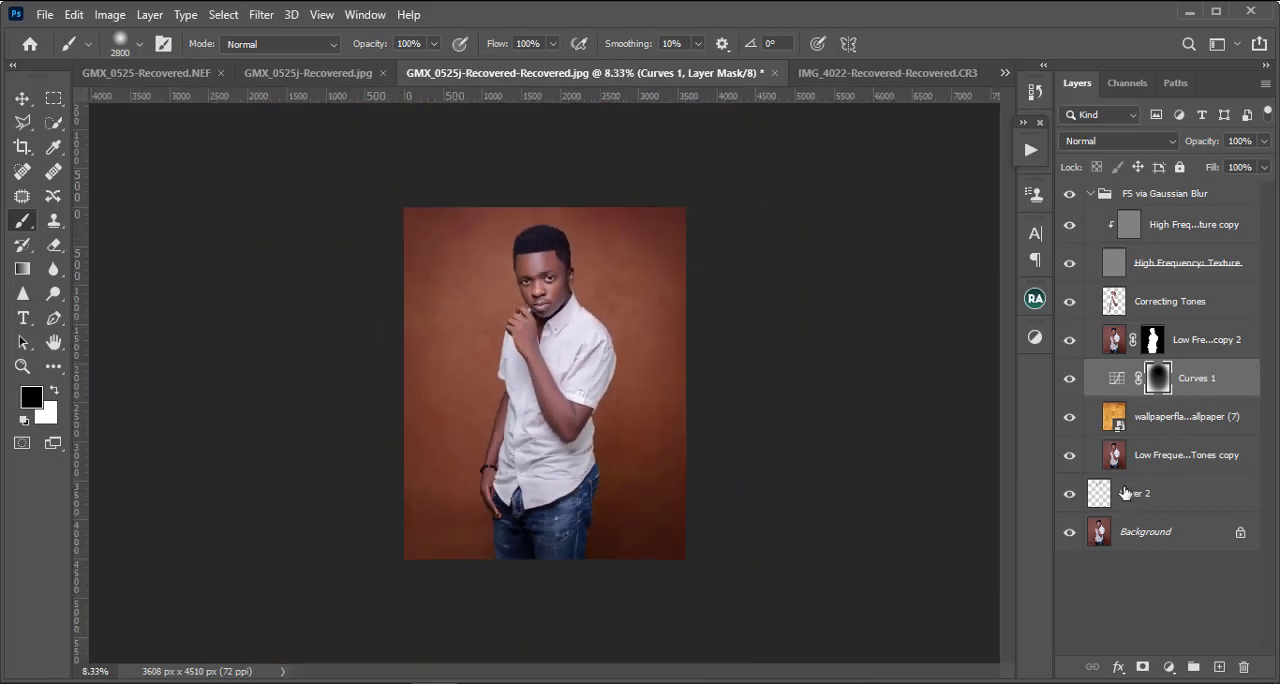
pyautogui.click(1069, 418)
pyautogui.click(1069, 418)
pyautogui.click(1067, 390)
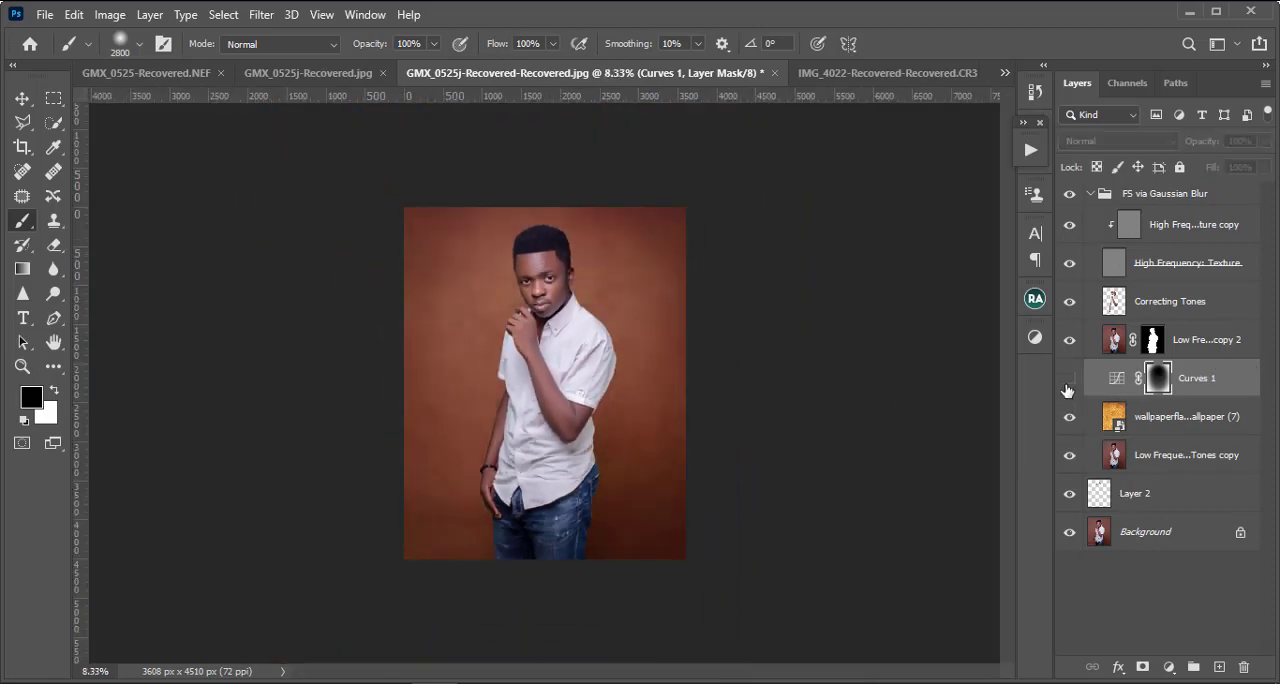
pyautogui.click(1068, 381)
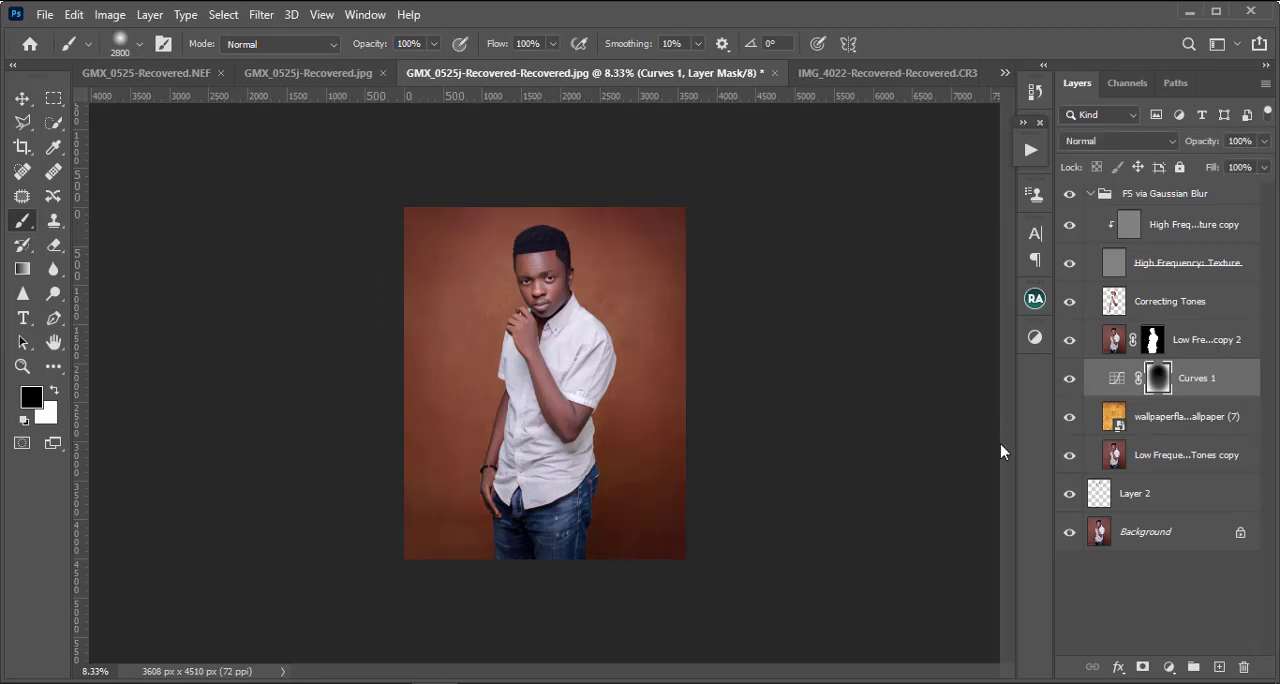
pyautogui.hotkey('ctrl', '+')
pyautogui.hotkey('ctrl', '+')
pyautogui.scroll(3, 688, 363)
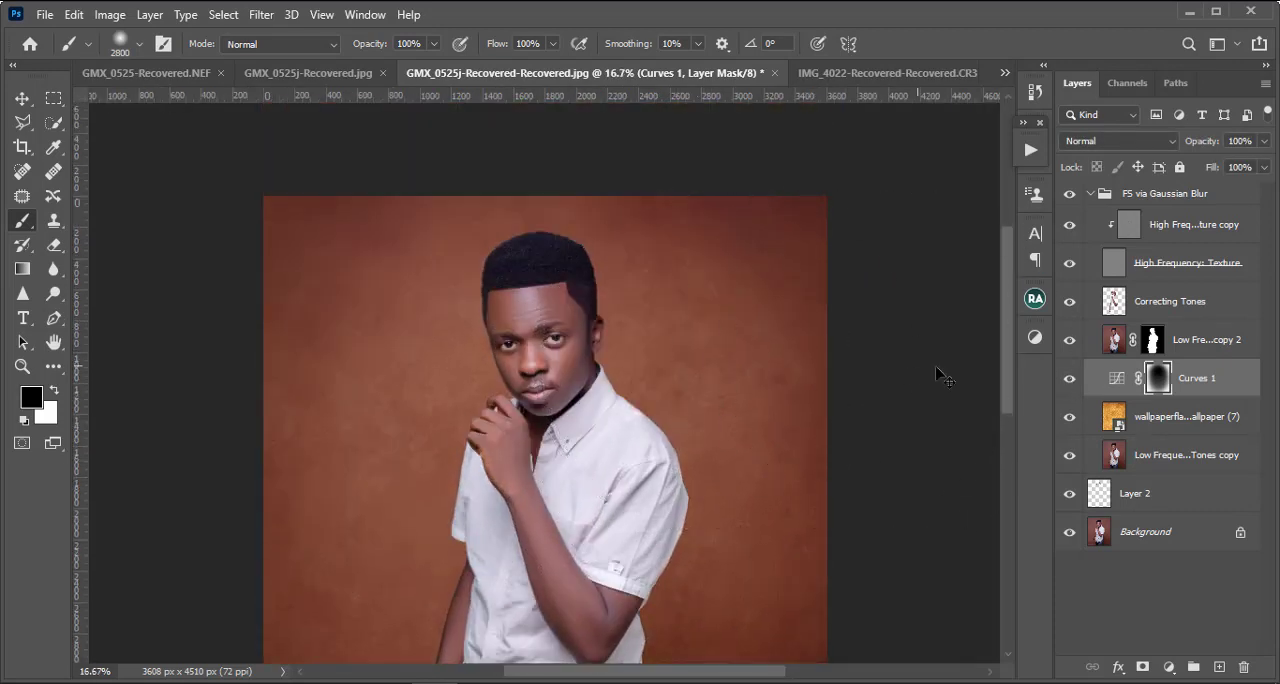
pyautogui.hotkey('ctrl', '-')
pyautogui.hotkey('ctrl', '-')
pyautogui.hotkey('ctrl', '-')
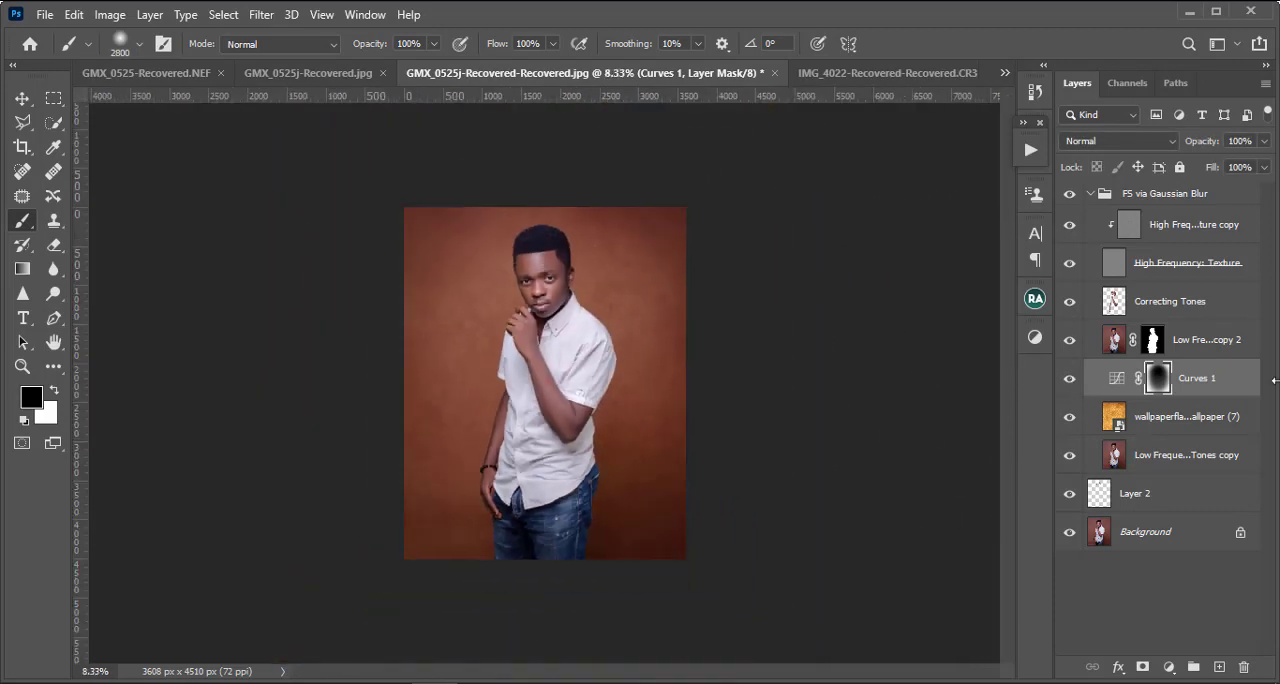
pyautogui.click(1090, 194)
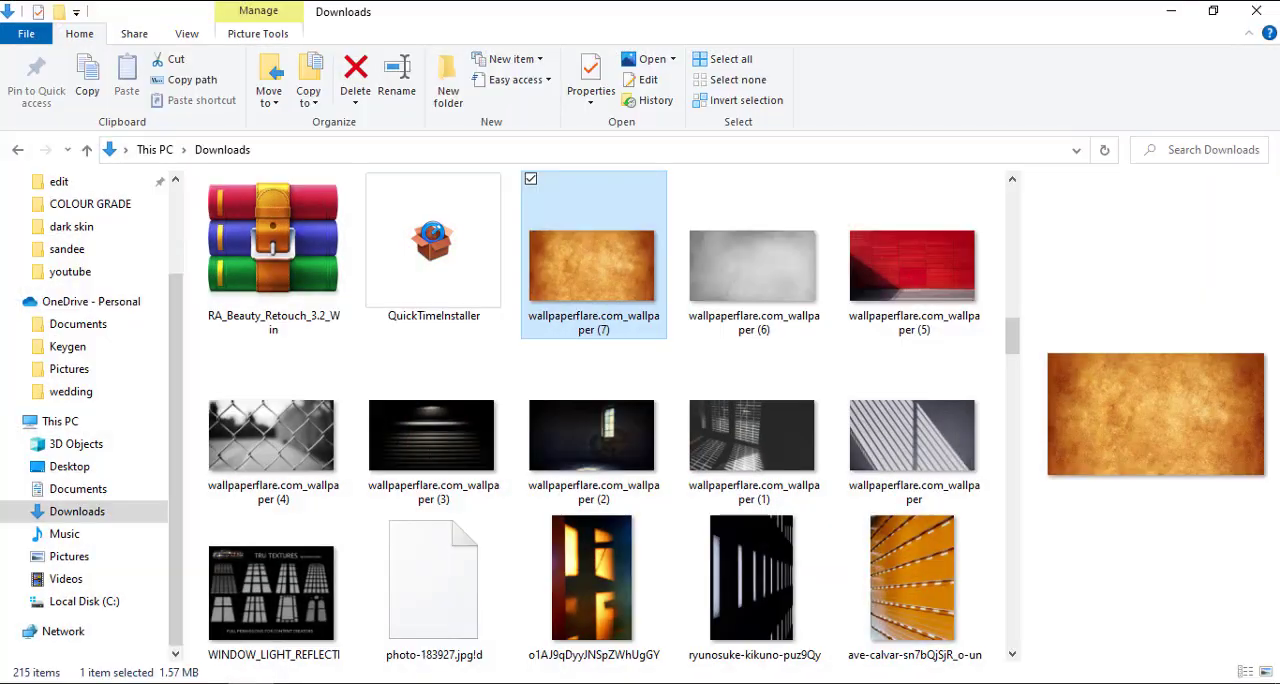
# Step: Switch to File Explorer, find dark skin grade in the COLOUR GRADE folder under Documents, and open it in Photoshop
pyautogui.scroll(15, 516, 441)
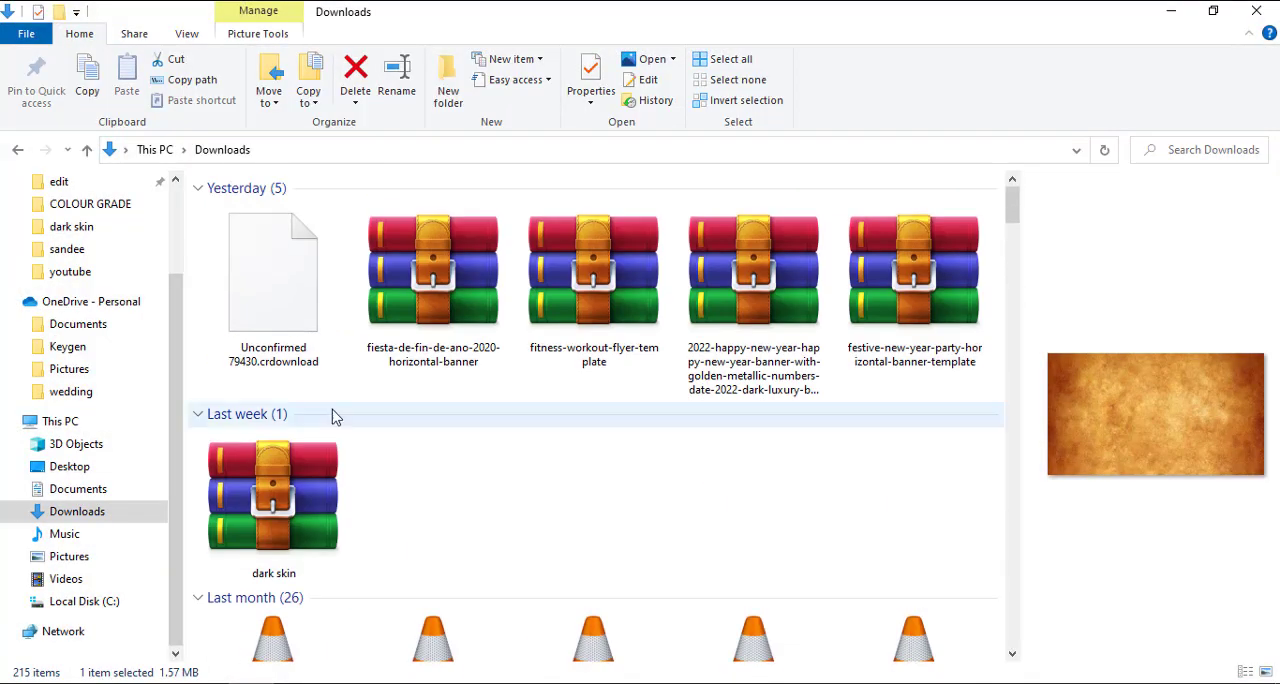
pyautogui.scroll(2, 94, 366)
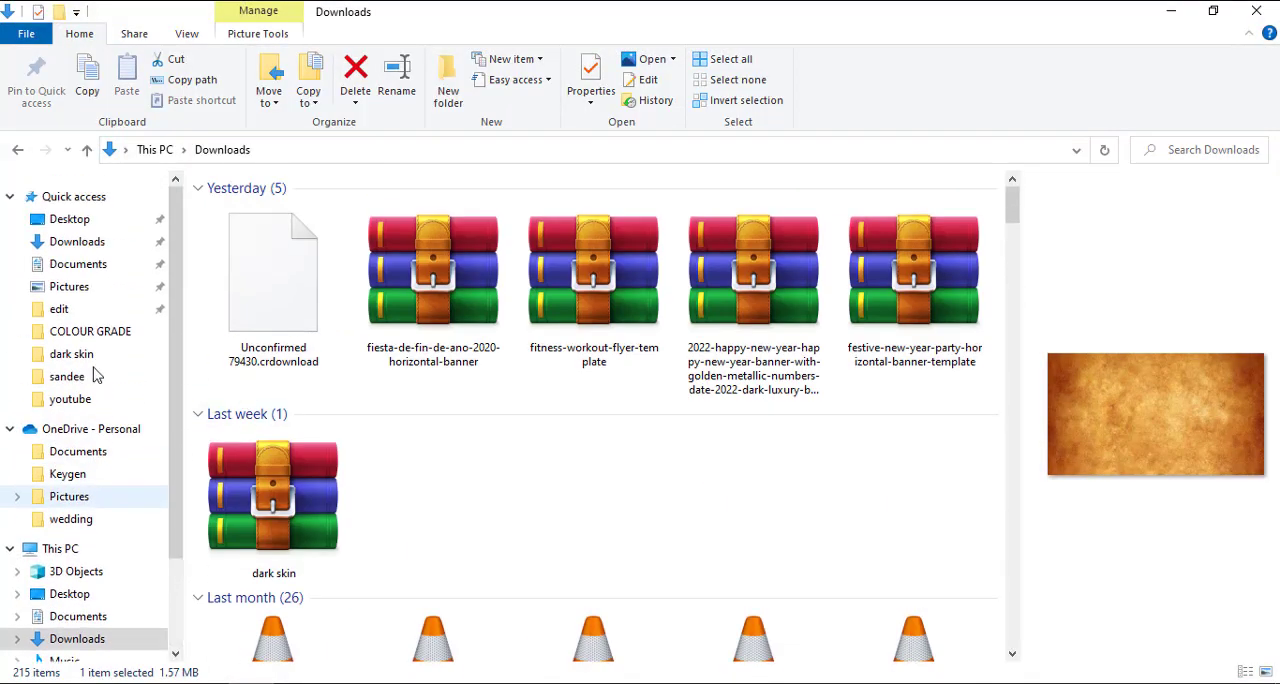
pyautogui.click(90, 293)
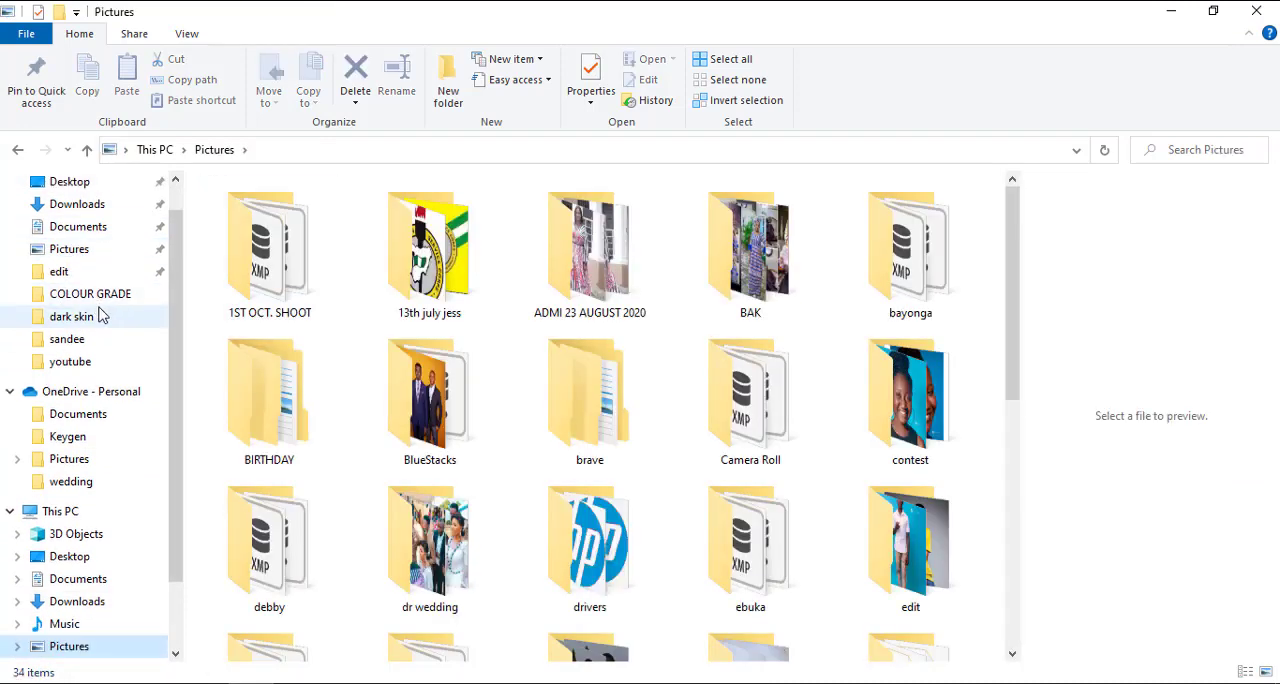
pyautogui.scroll(-2, 545, 300)
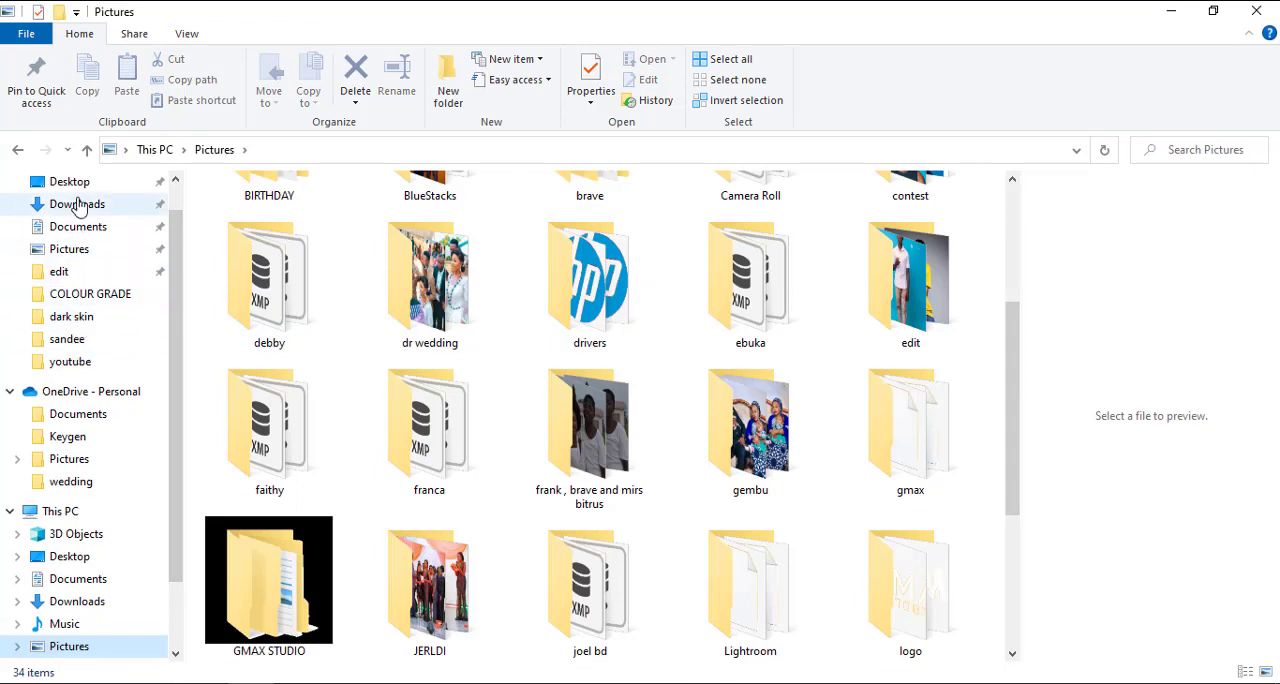
pyautogui.click(88, 226)
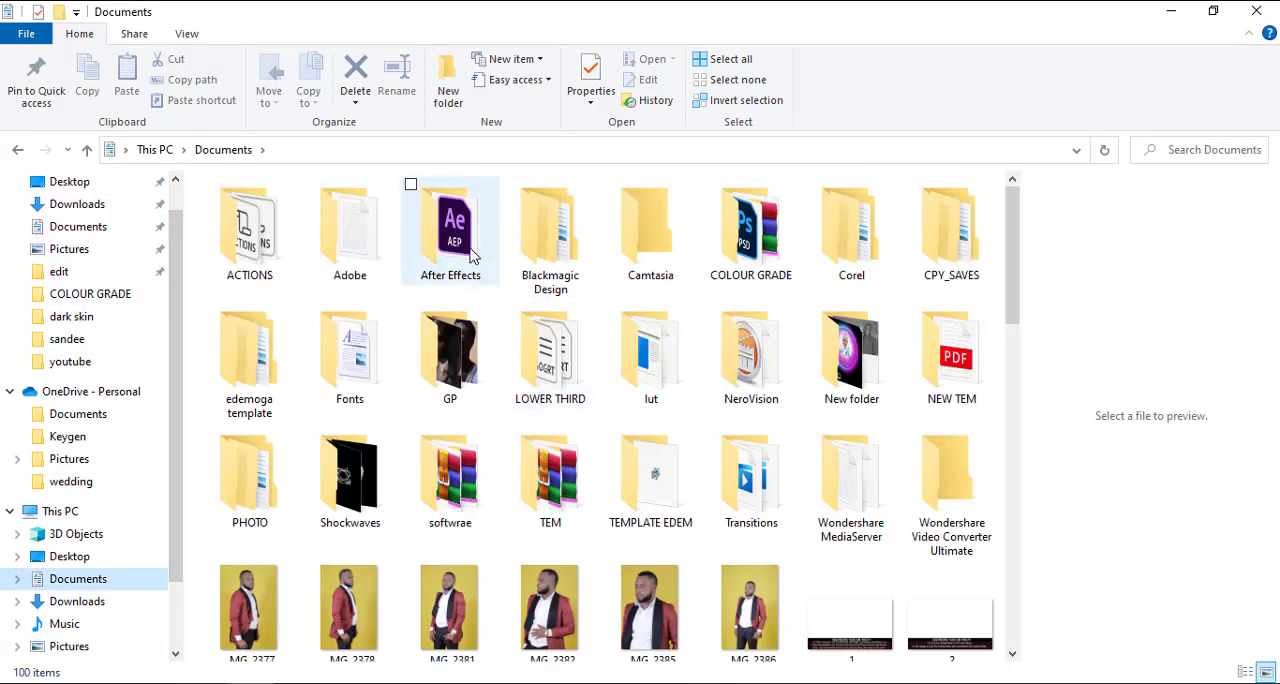
pyautogui.doubleClick(786, 233)
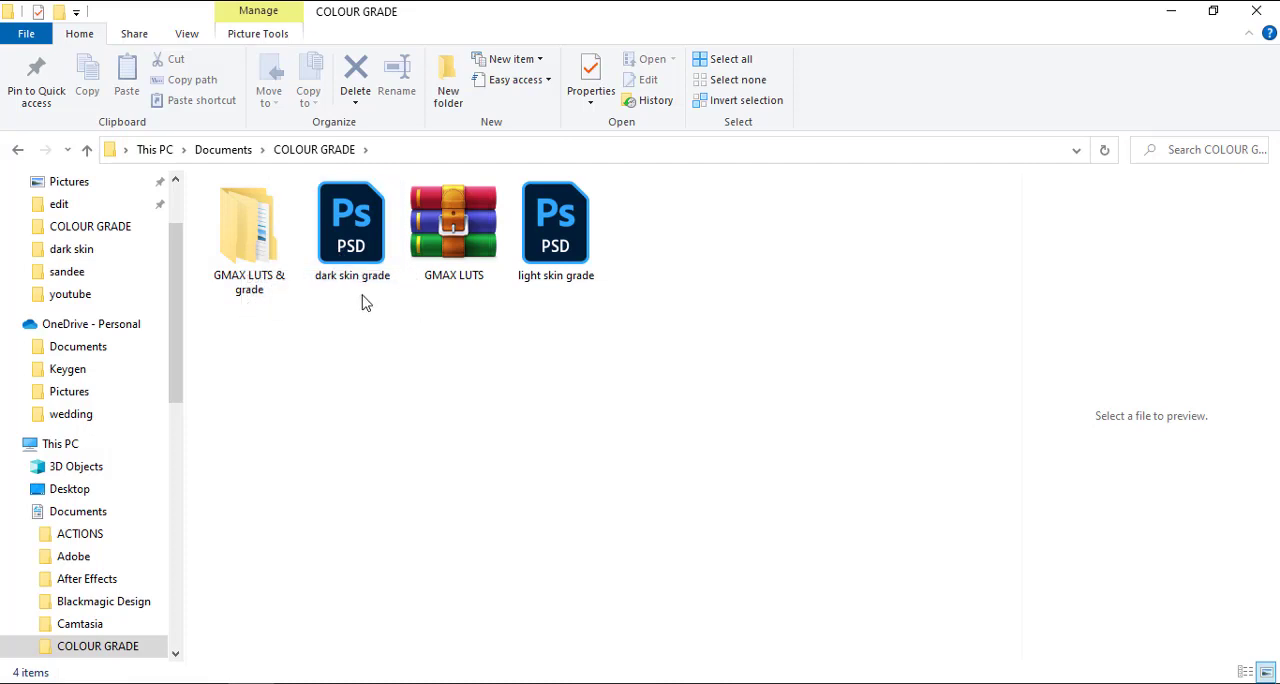
pyautogui.click(352, 236)
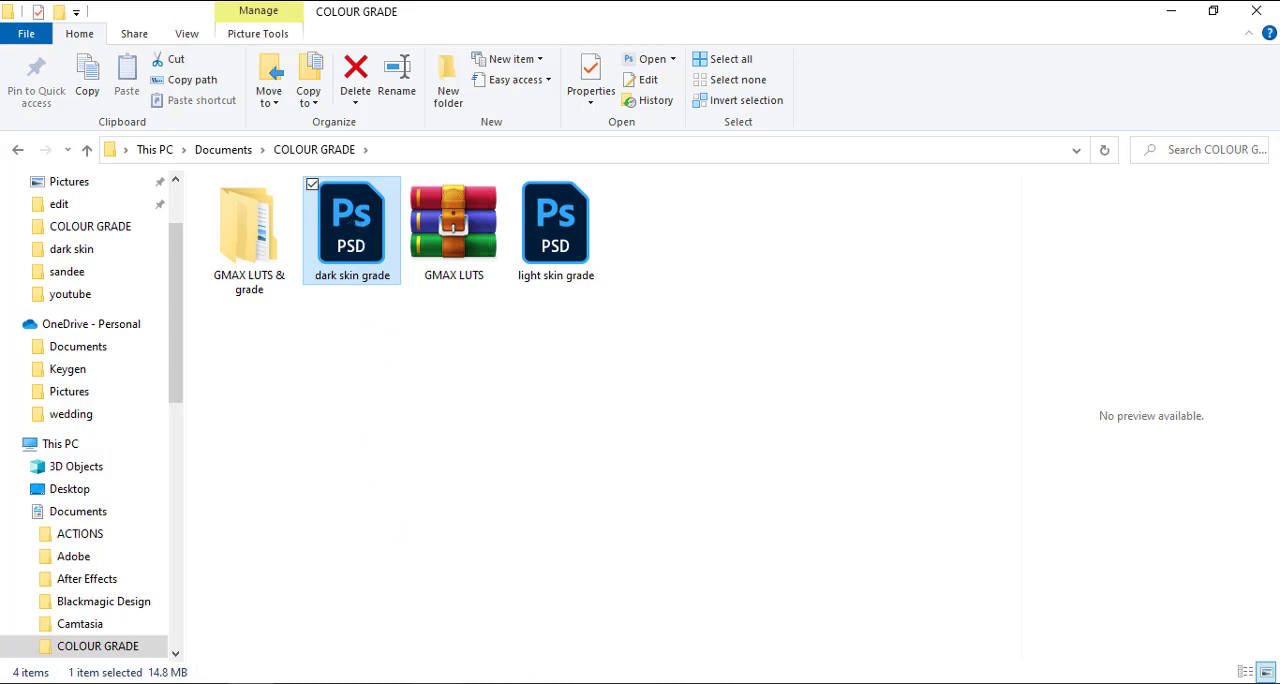
pyautogui.click(435, 682)
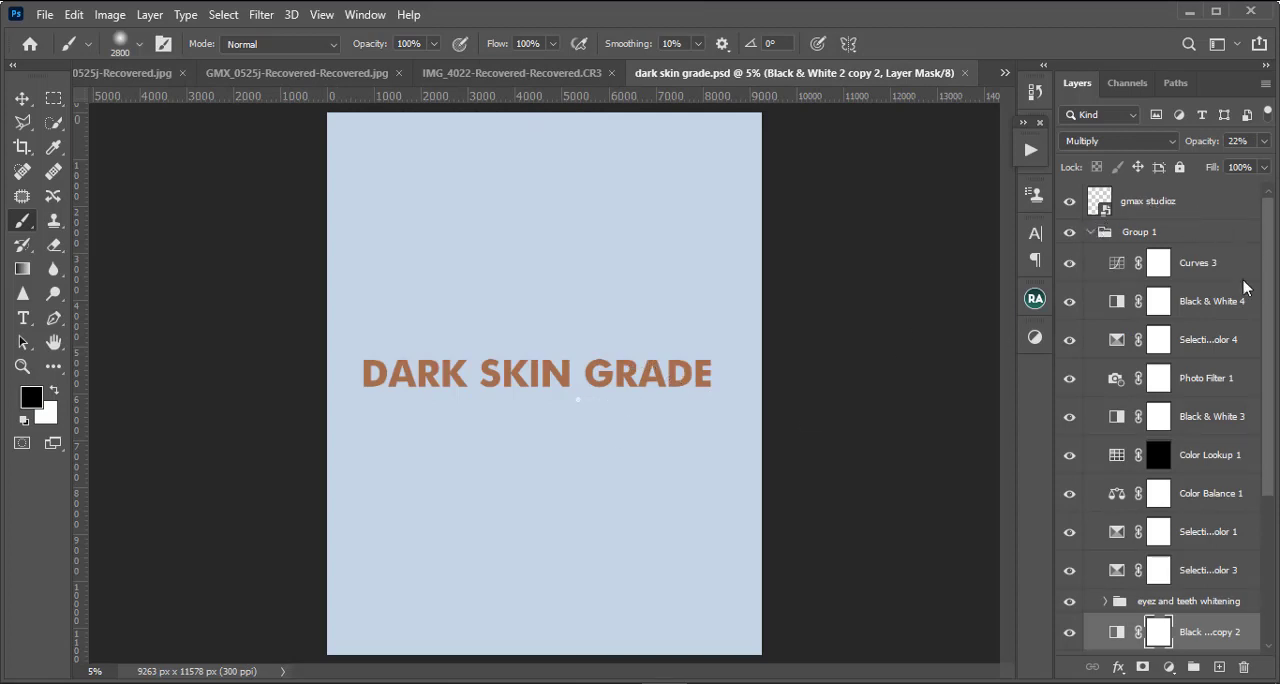
# Step: Look through the adjustment layers inside Group 1 of the dark skin grade file
pyautogui.scroll(-5, 1245, 287)
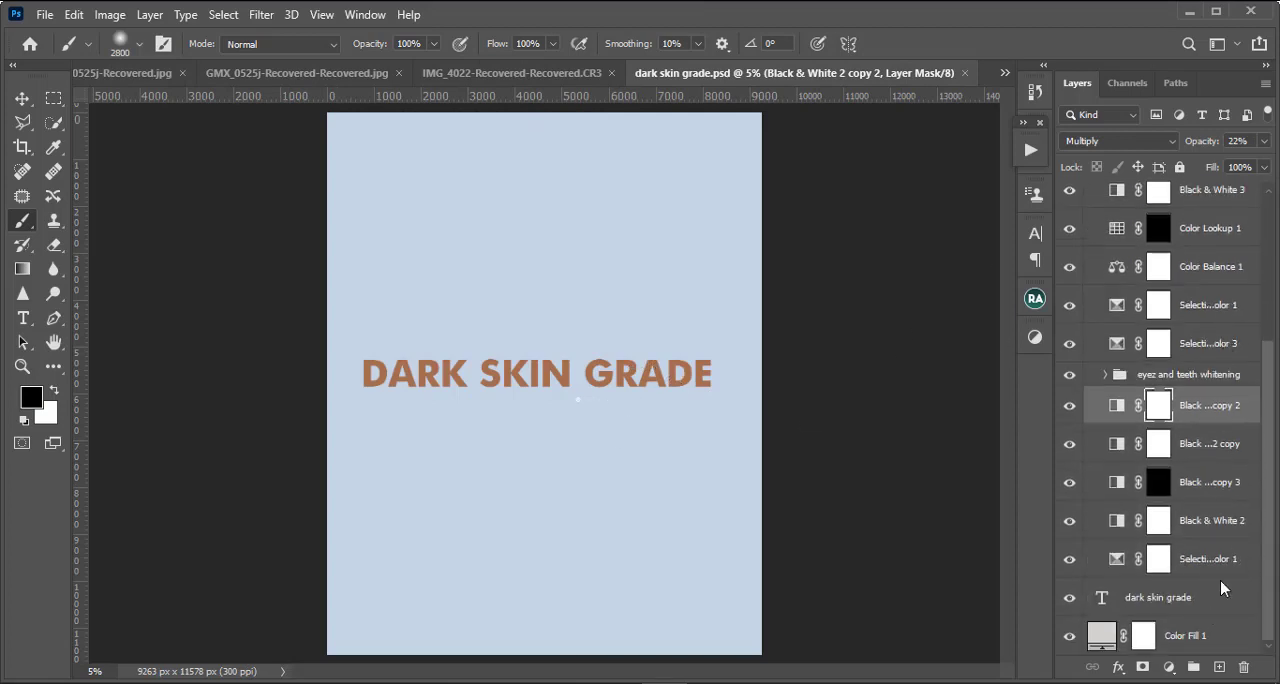
pyautogui.scroll(1, 1240, 560)
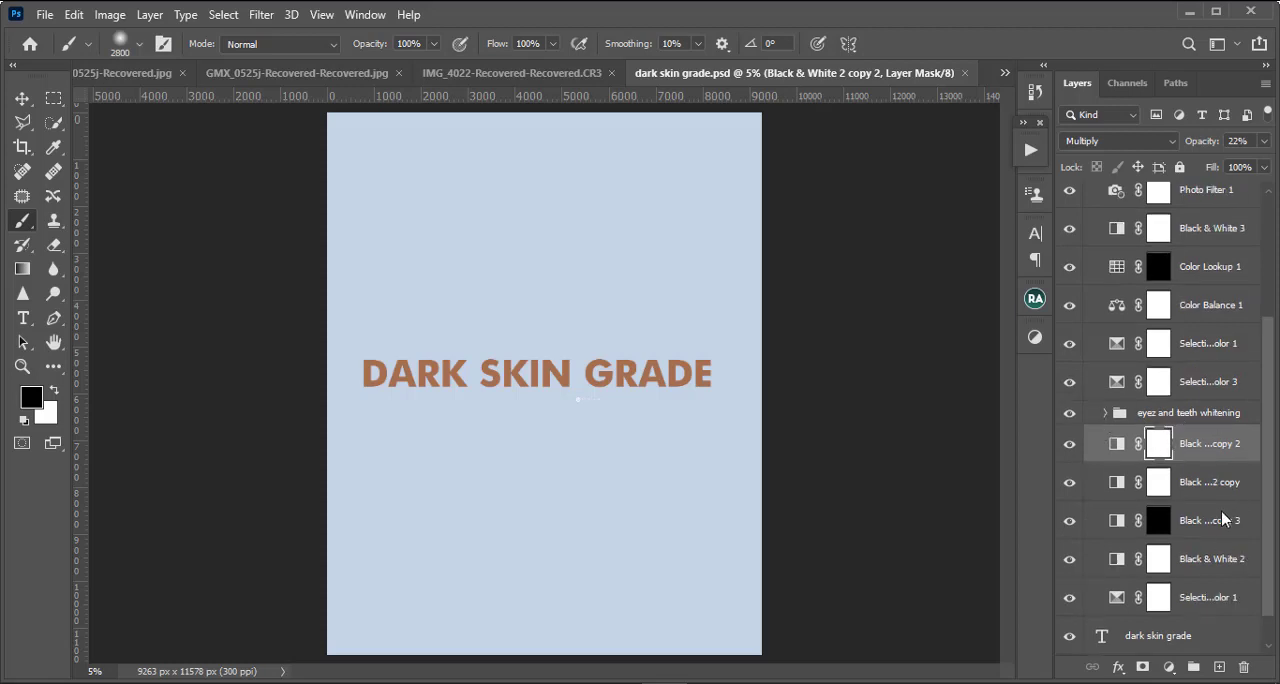
pyautogui.scroll(-1, 1190, 565)
pyautogui.scroll(1, 1190, 563)
pyautogui.scroll(2, 1203, 565)
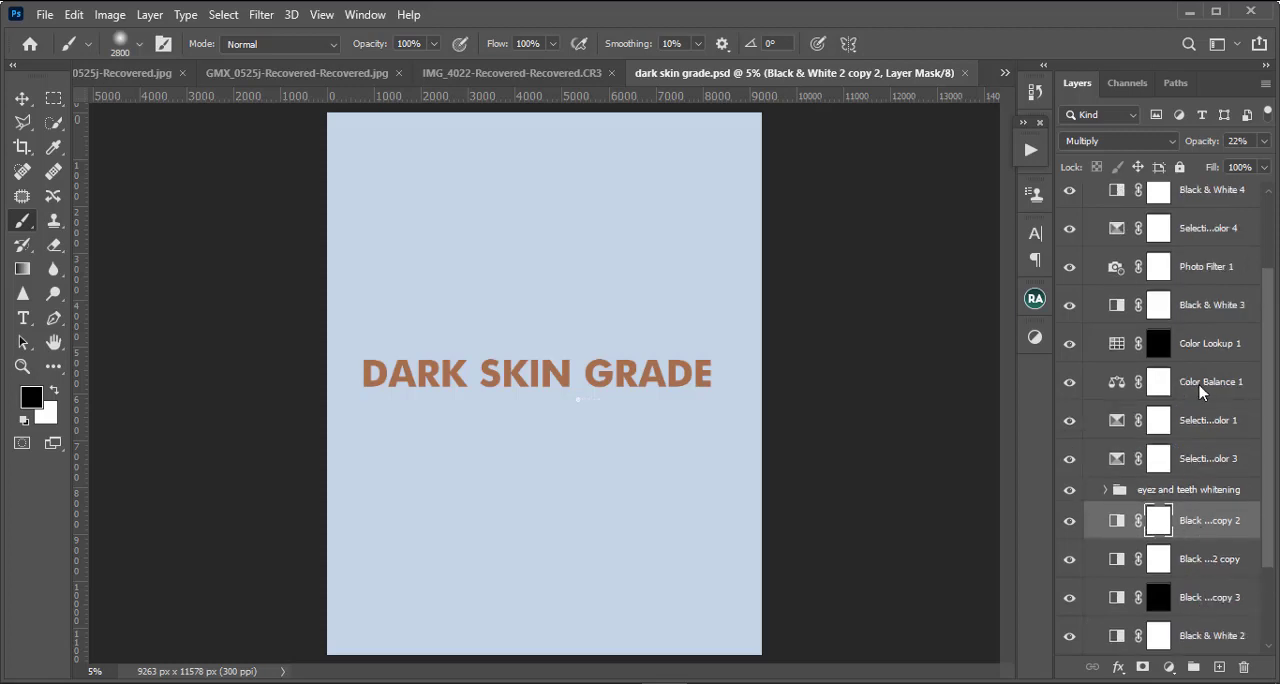
pyautogui.scroll(1, 1202, 392)
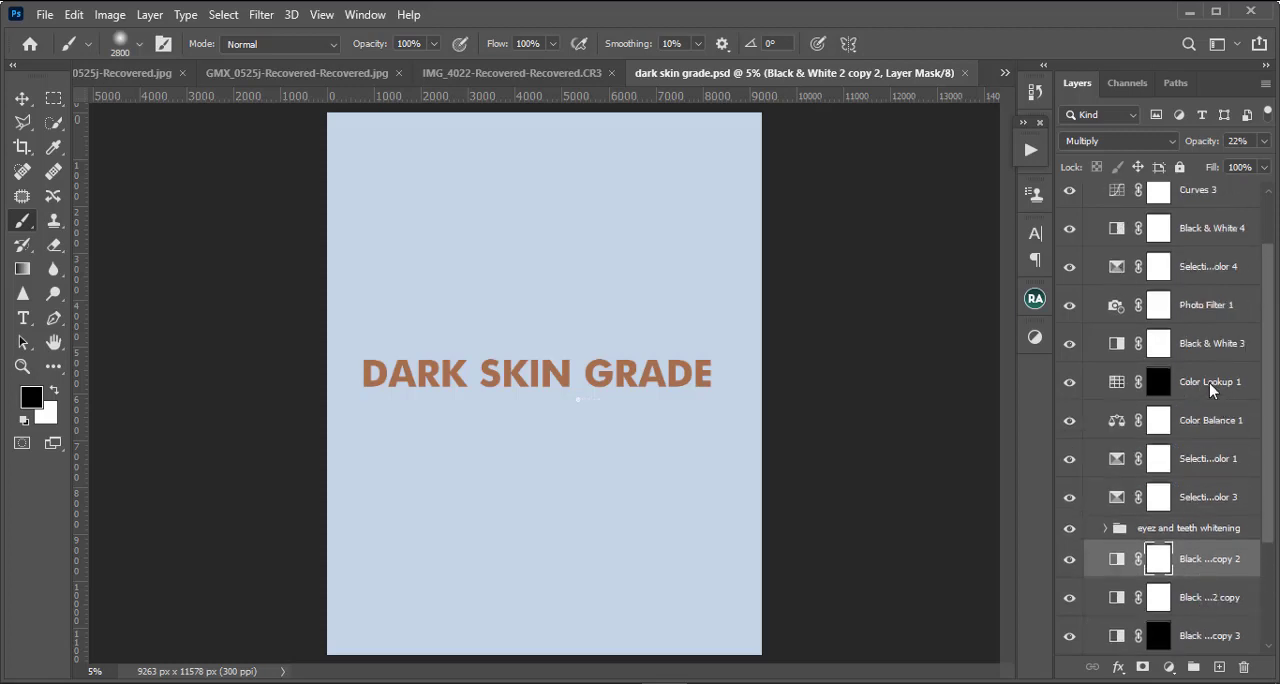
pyautogui.scroll(2, 1217, 320)
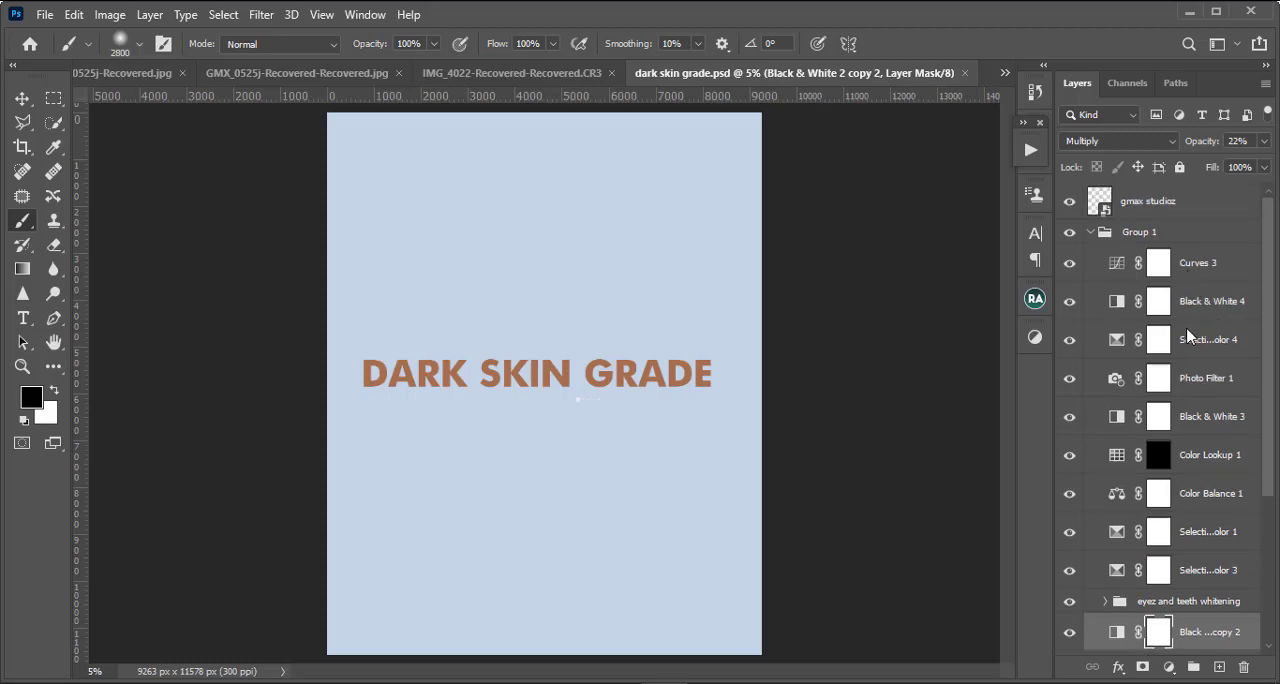
# Step: Inspect the 3D LUT choices of the Color Lookup 1 adjustment without changing the preset, and close its properties
pyautogui.click(1196, 455)
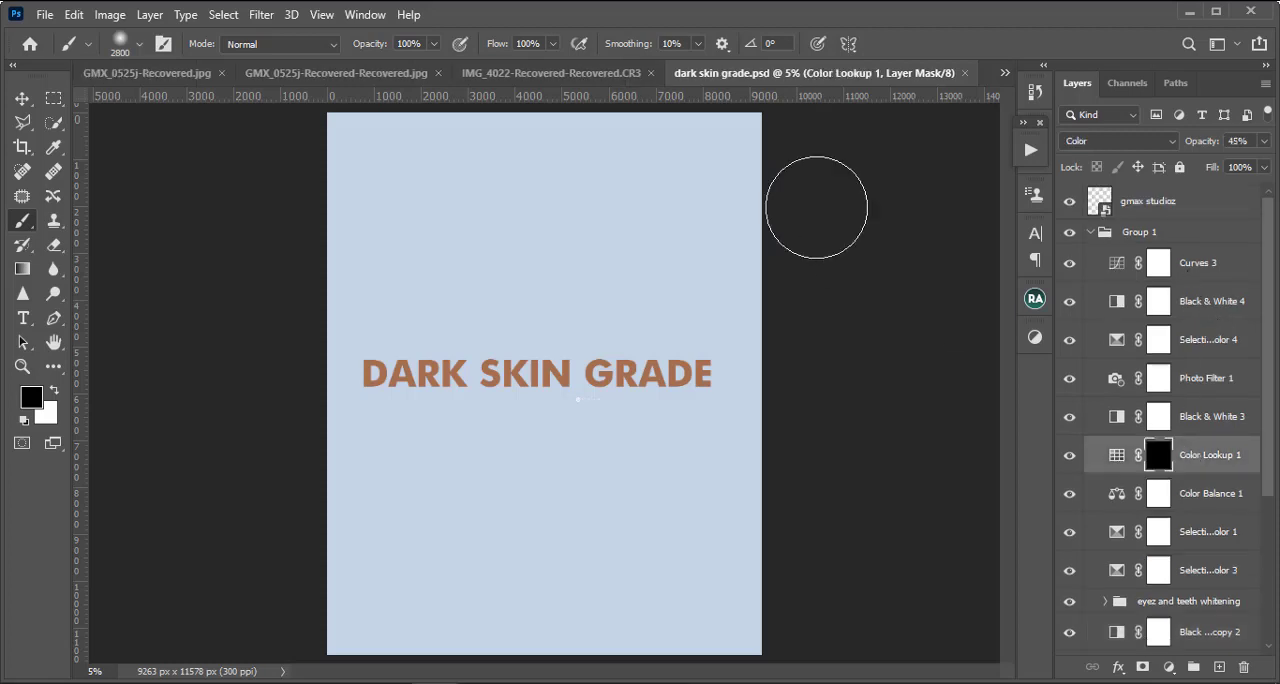
pyautogui.doubleClick(1117, 455)
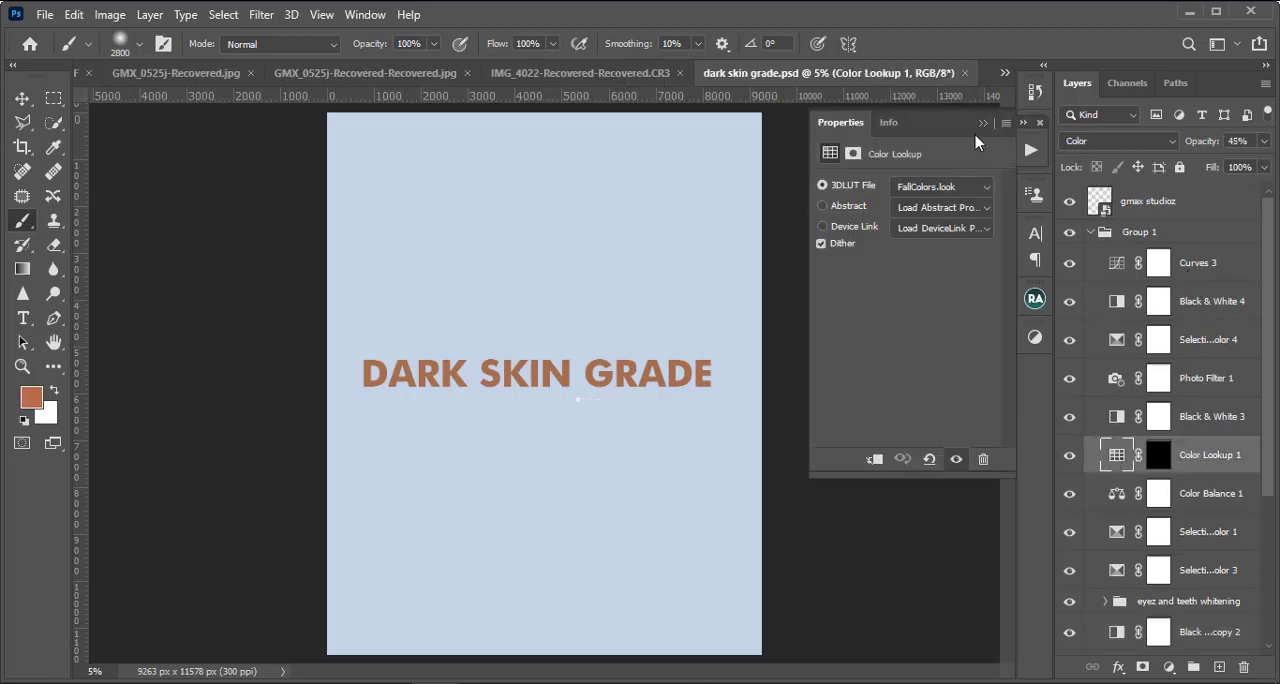
pyautogui.click(981, 194)
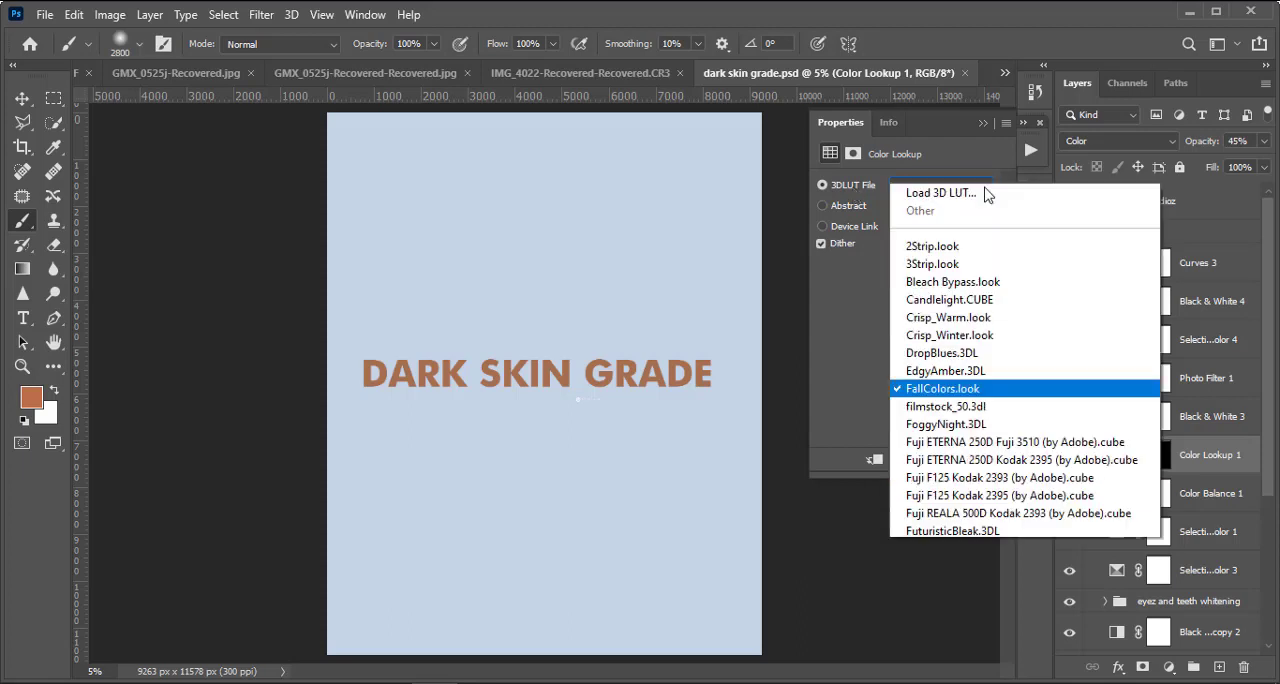
pyautogui.click(838, 376)
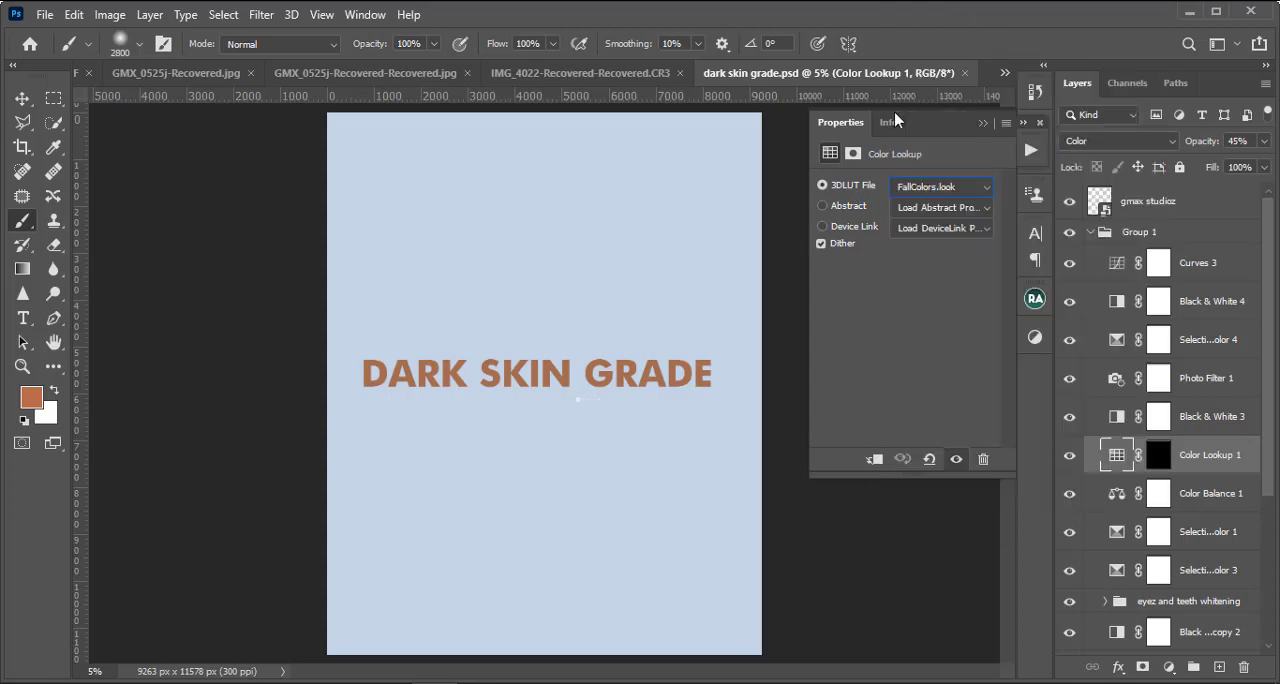
pyautogui.click(980, 123)
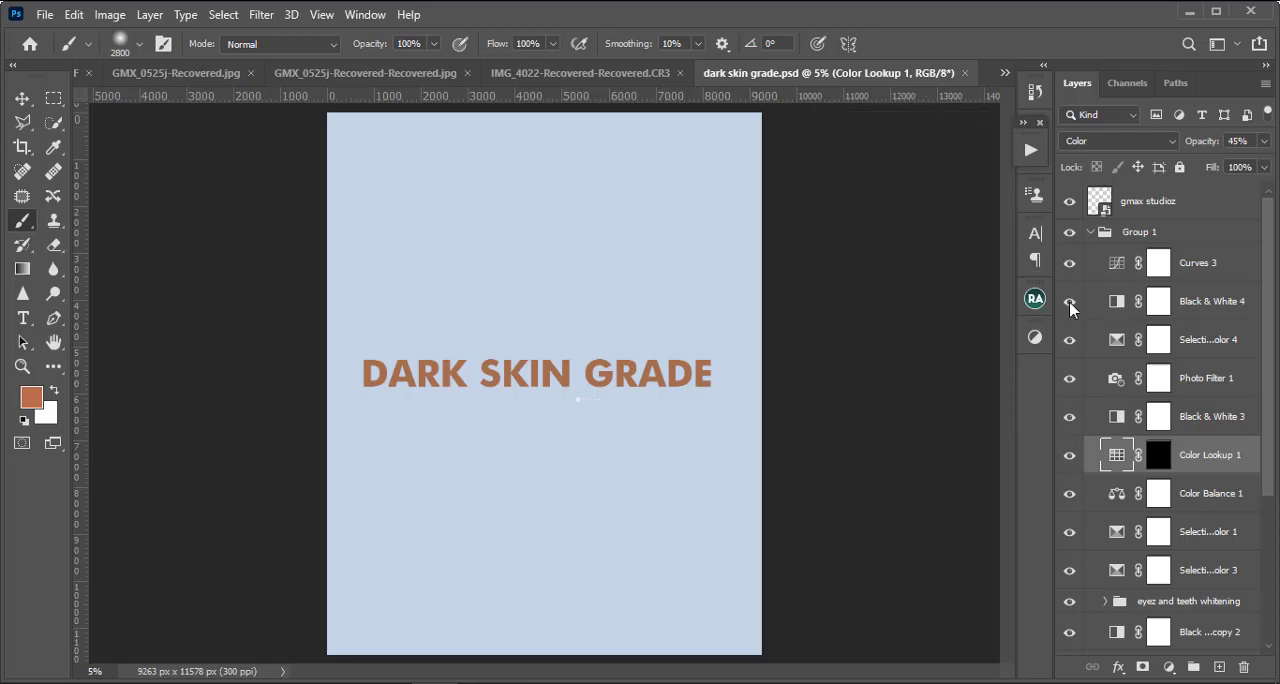
# Step: Collapse and re-expand Group 1 to review its full stack of grading adjustments down to the Color Fill 1 layer
pyautogui.click(1092, 232)
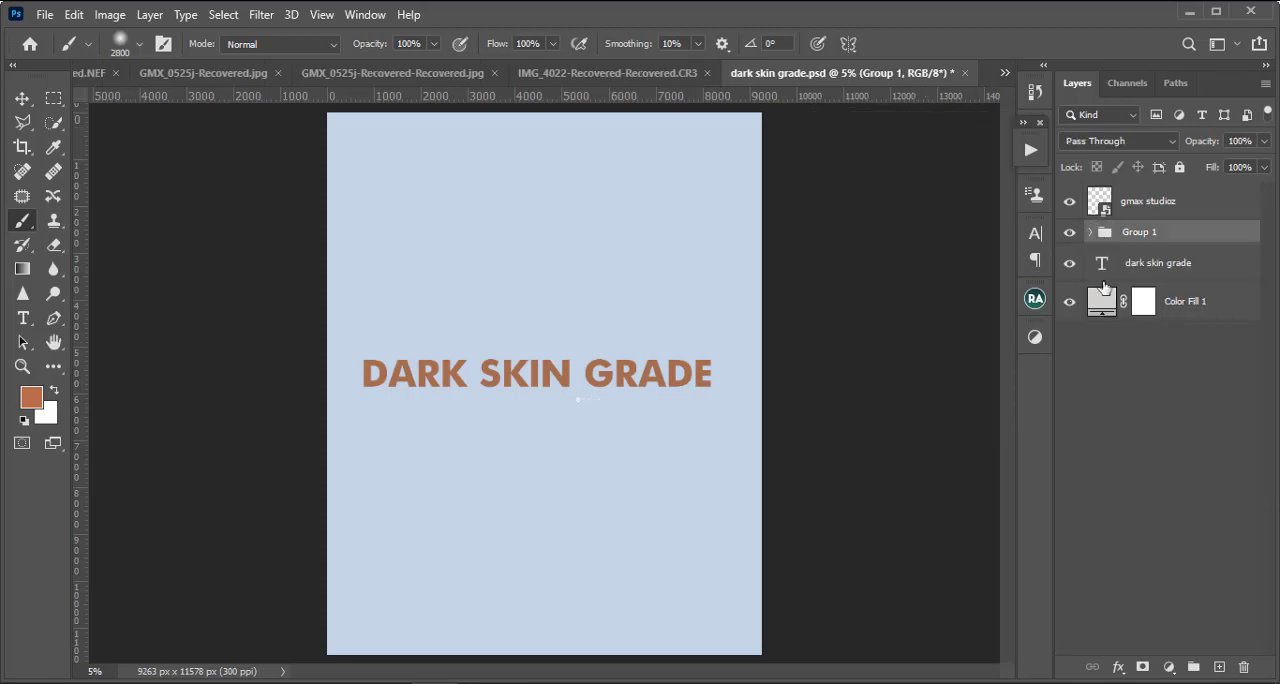
pyautogui.click(1090, 232)
pyautogui.scroll(-5, 1215, 472)
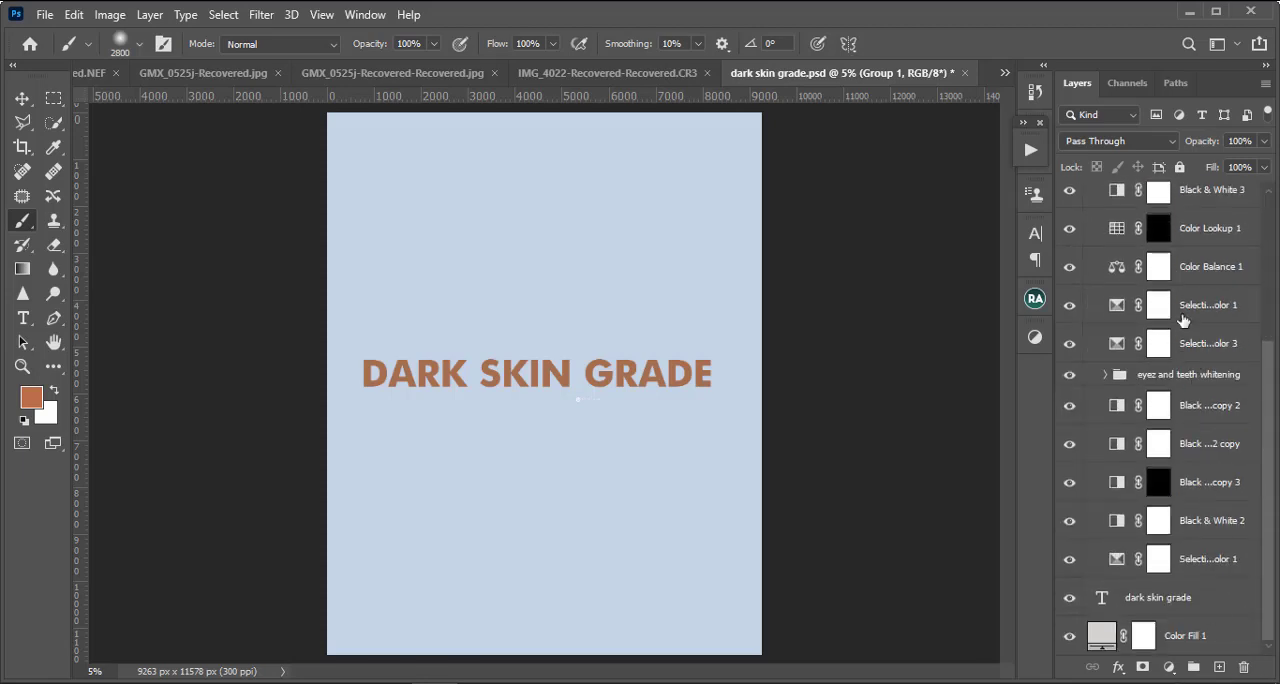
pyautogui.scroll(5, 1183, 318)
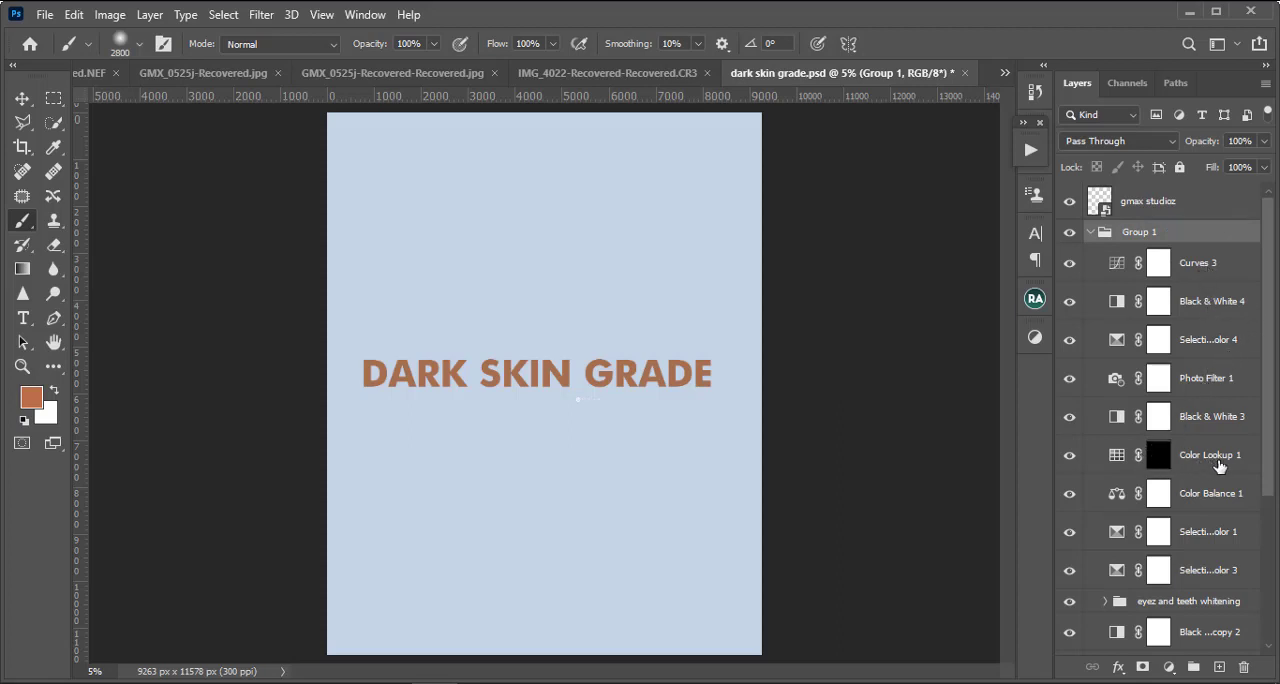
pyautogui.scroll(-3, 1187, 519)
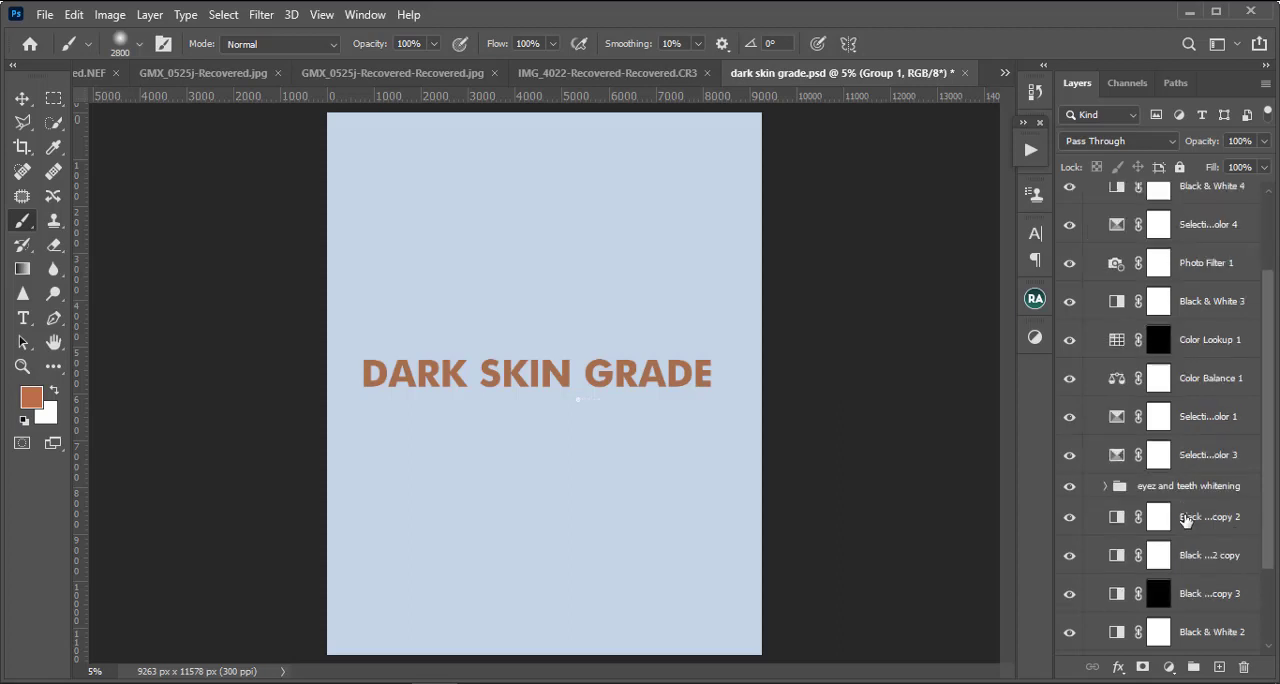
pyautogui.scroll(3, 1187, 519)
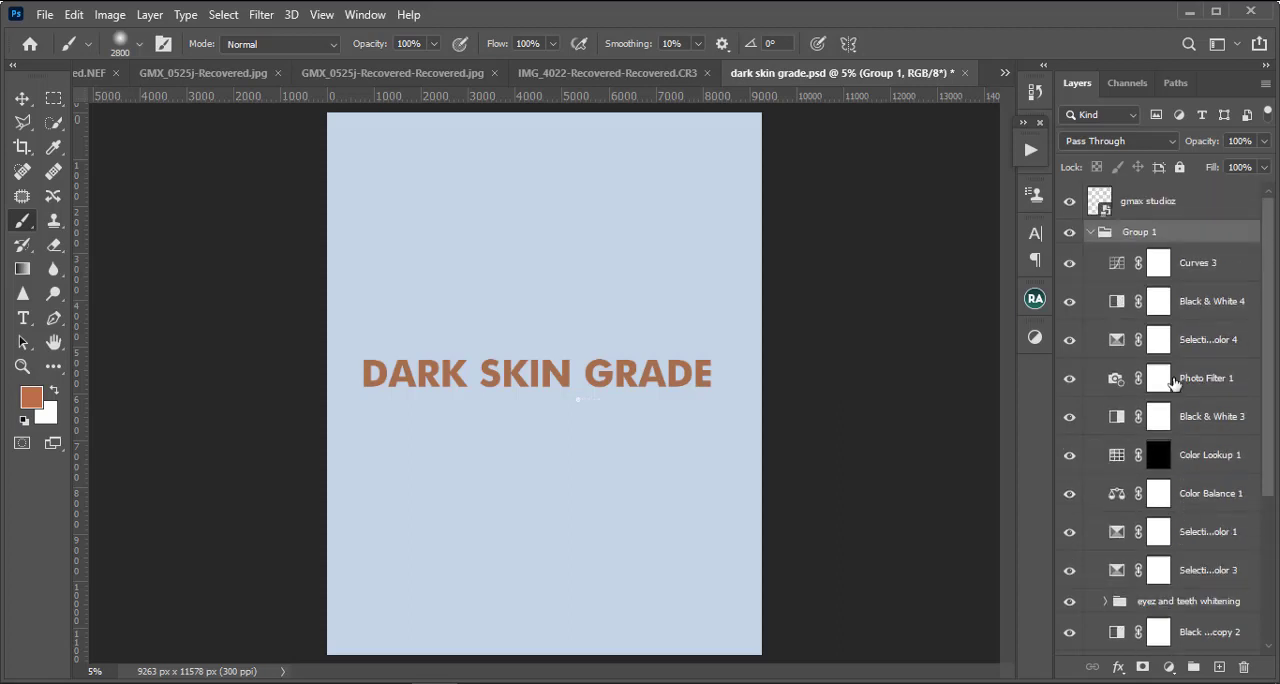
# Step: Collapse Group 1 and select it together with the gmax studioz layer
pyautogui.click(1183, 207)
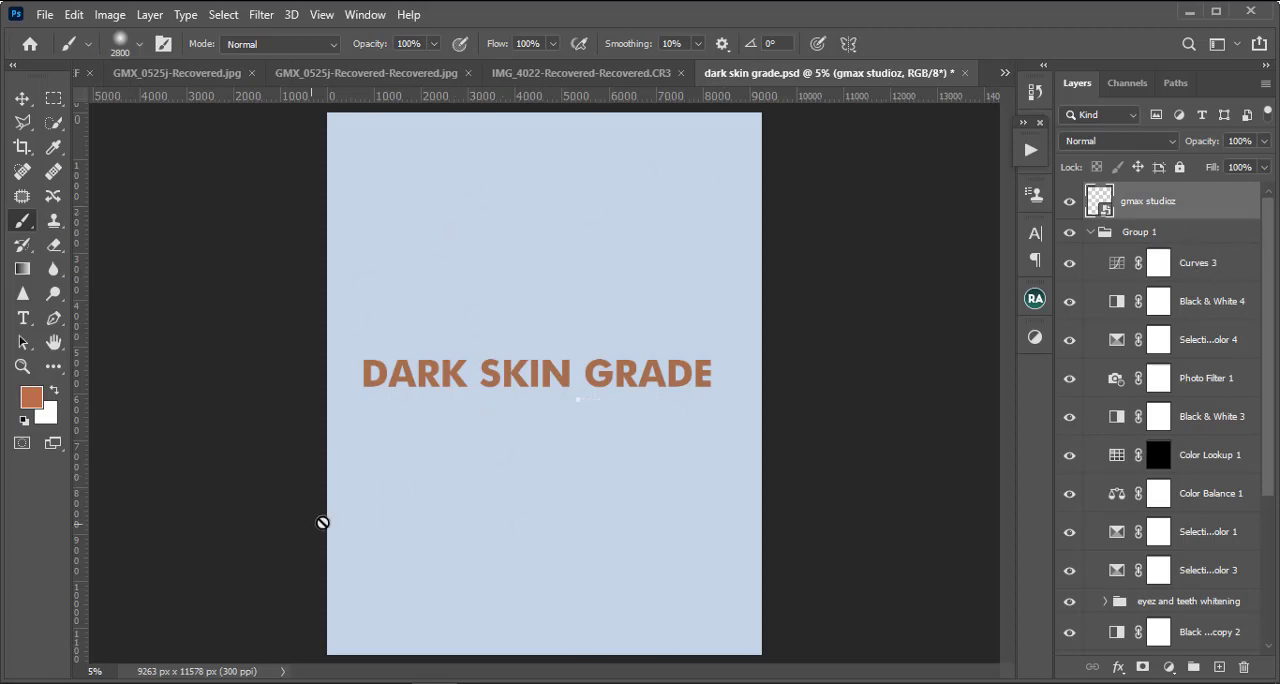
pyautogui.click(1196, 238)
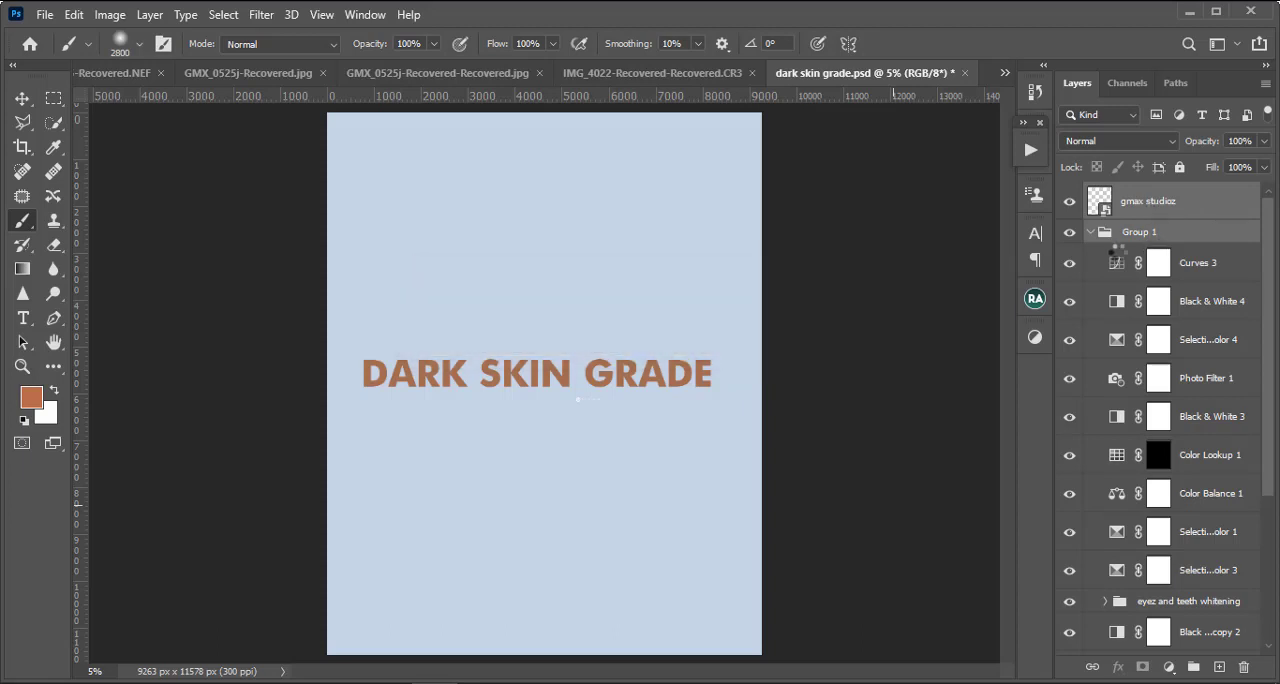
pyautogui.click(1088, 233)
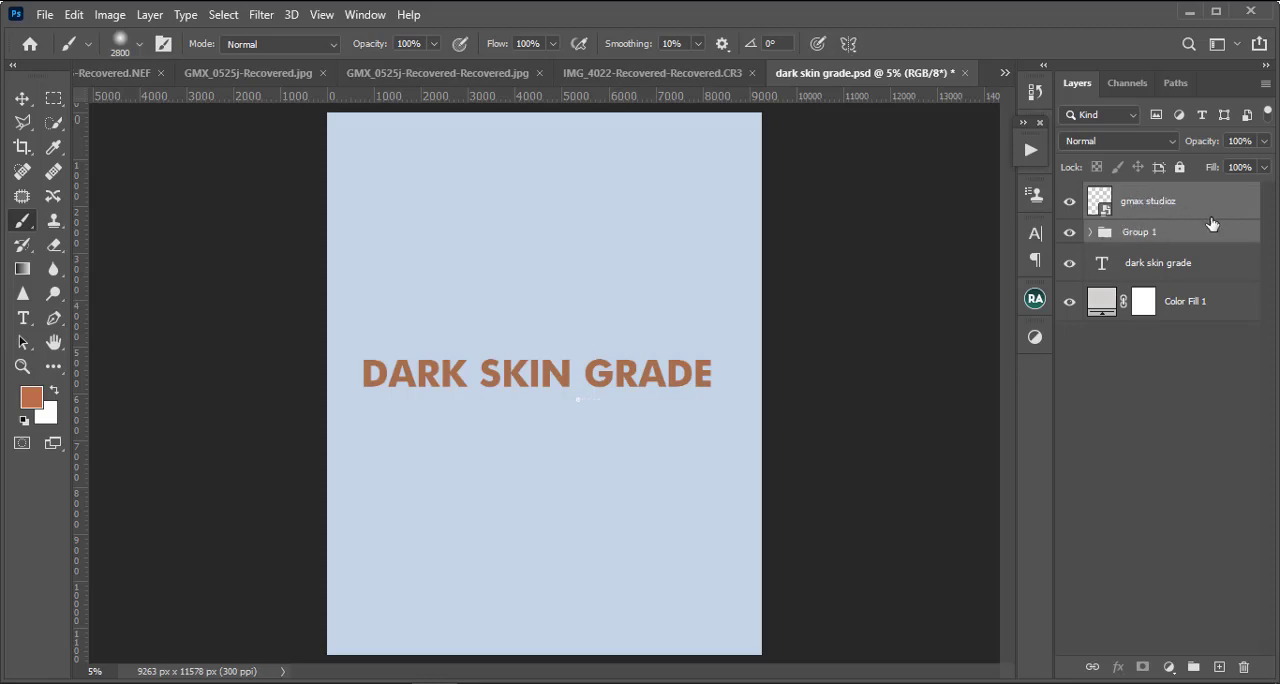
pyautogui.click(1158, 240)
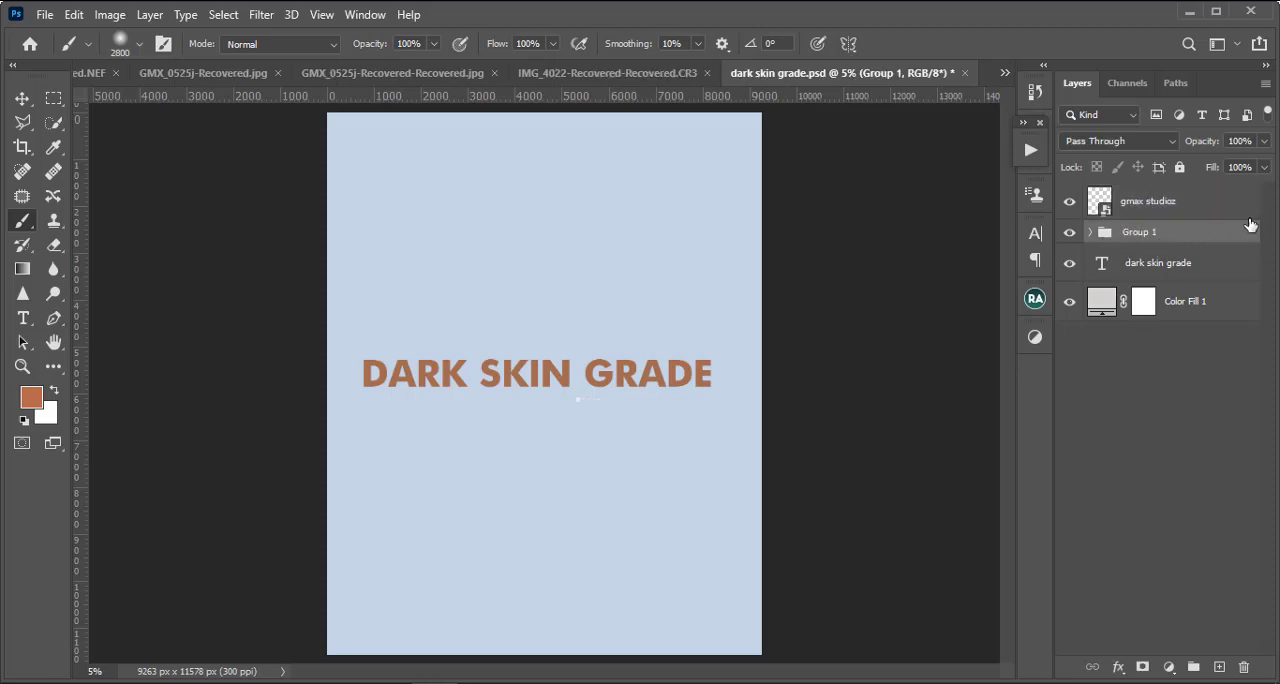
pyautogui.keyDown('shift'); pyautogui.click(1166, 207); pyautogui.keyUp('shift')
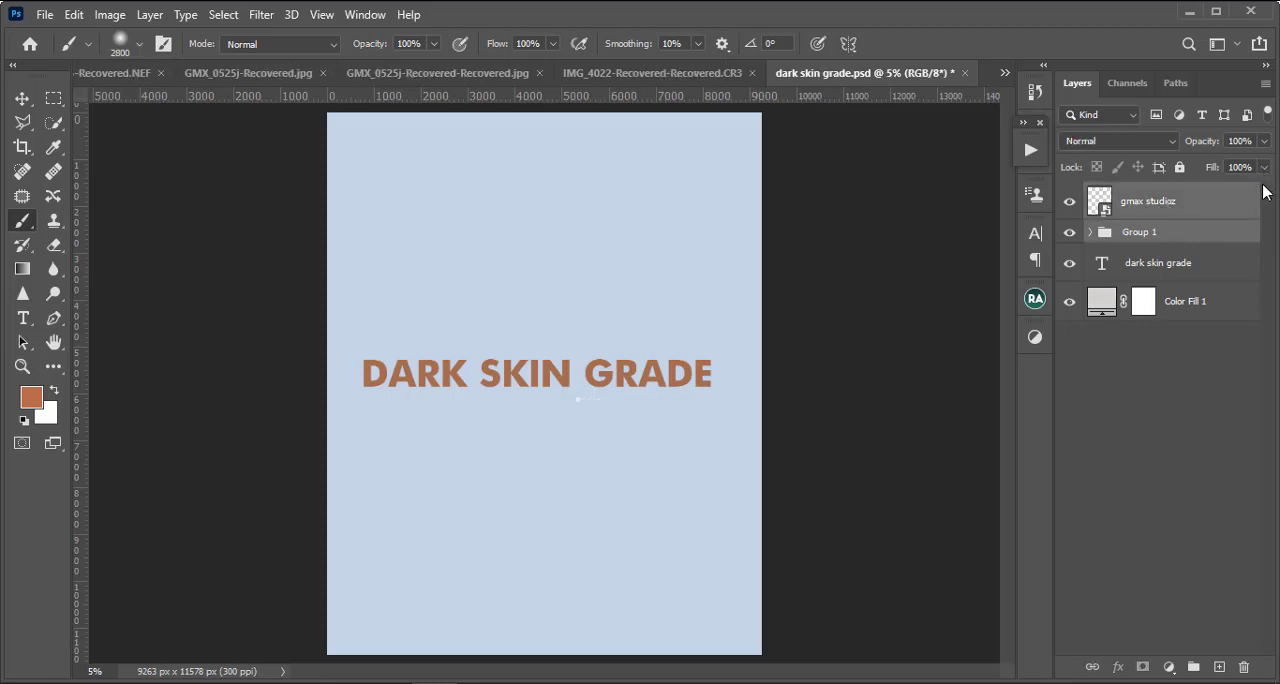
# Step: Copy the gmax studioz layer and Group 1 from the dark skin grade file onto the portrait in GMX_0525j-Recovered-Recovered.jpg
pyautogui.click(666, 76)
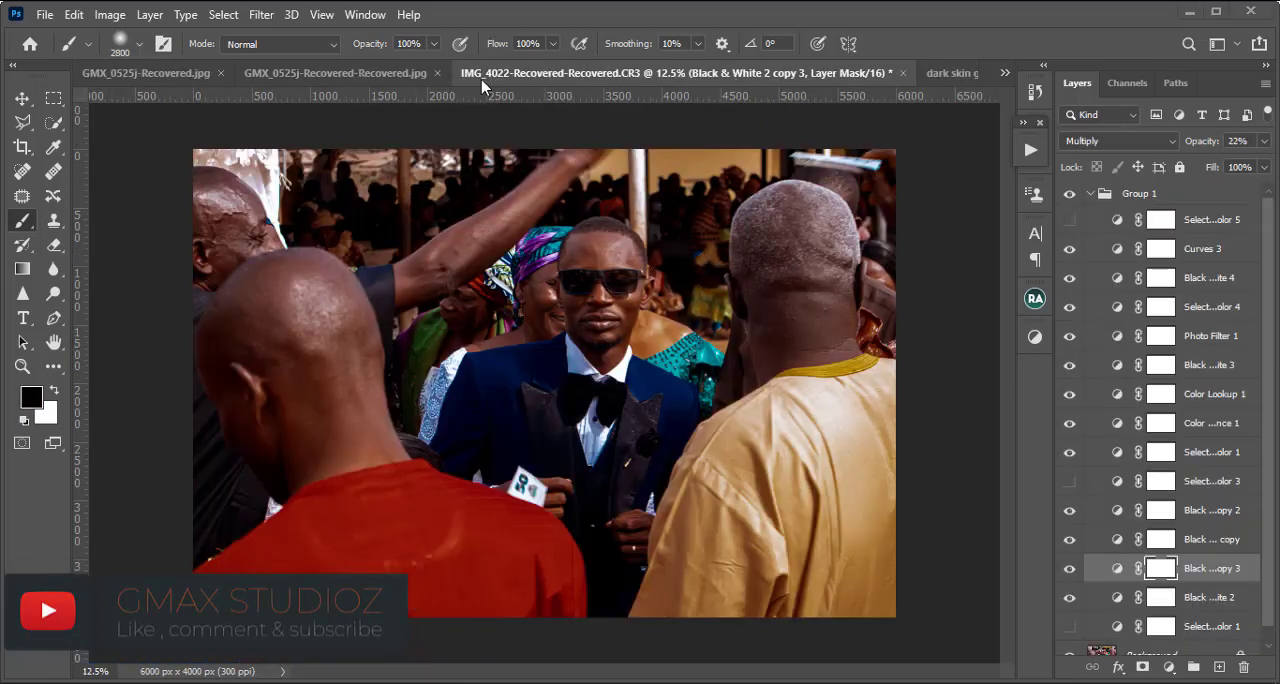
pyautogui.click(379, 72)
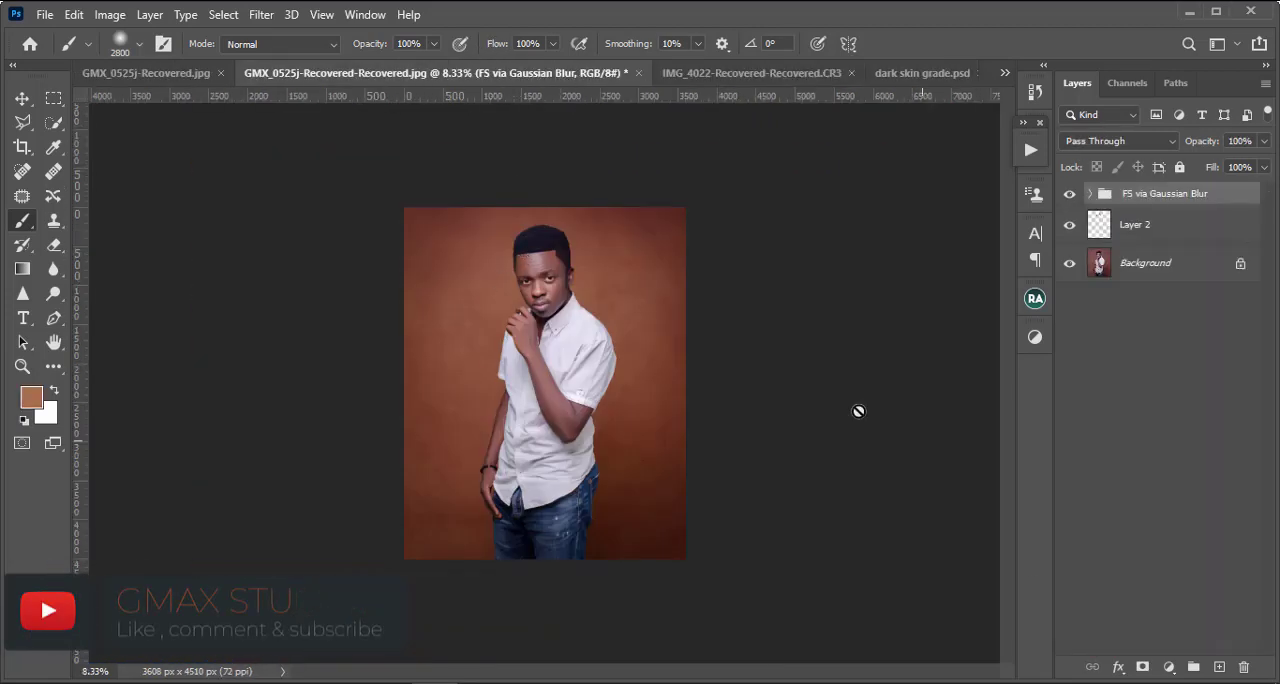
pyautogui.hotkey('ctrl', '+')
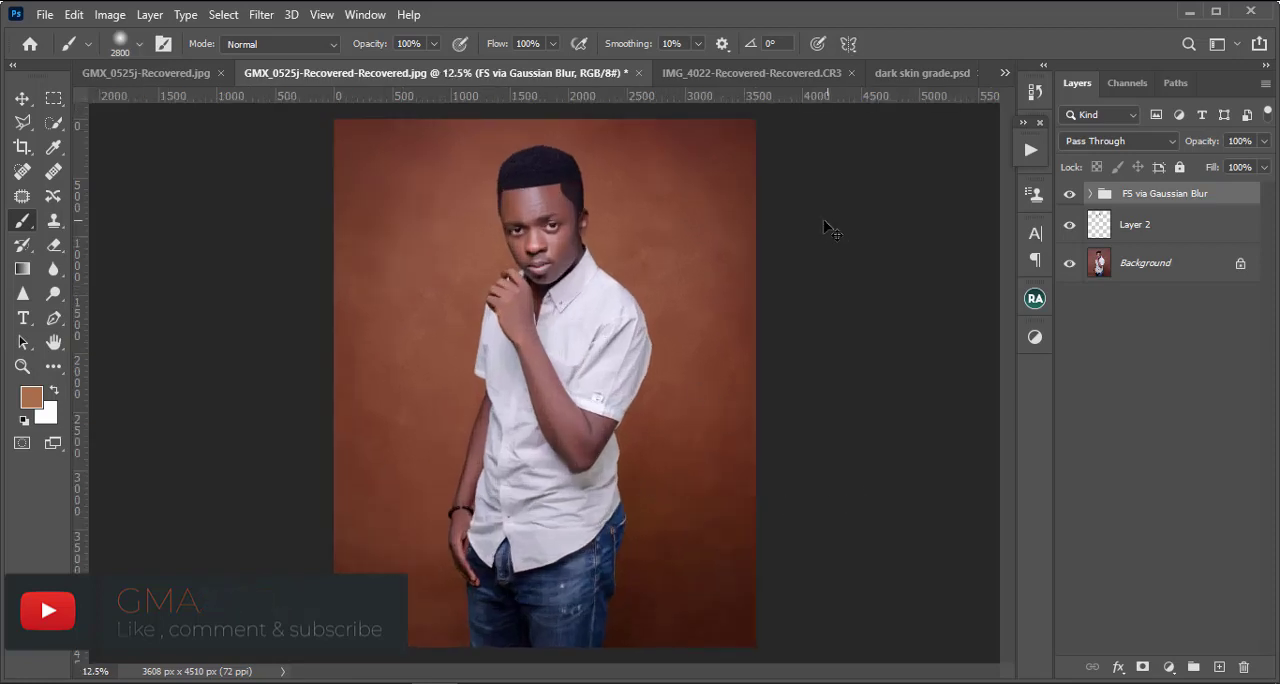
pyautogui.hotkey('ctrl', '-')
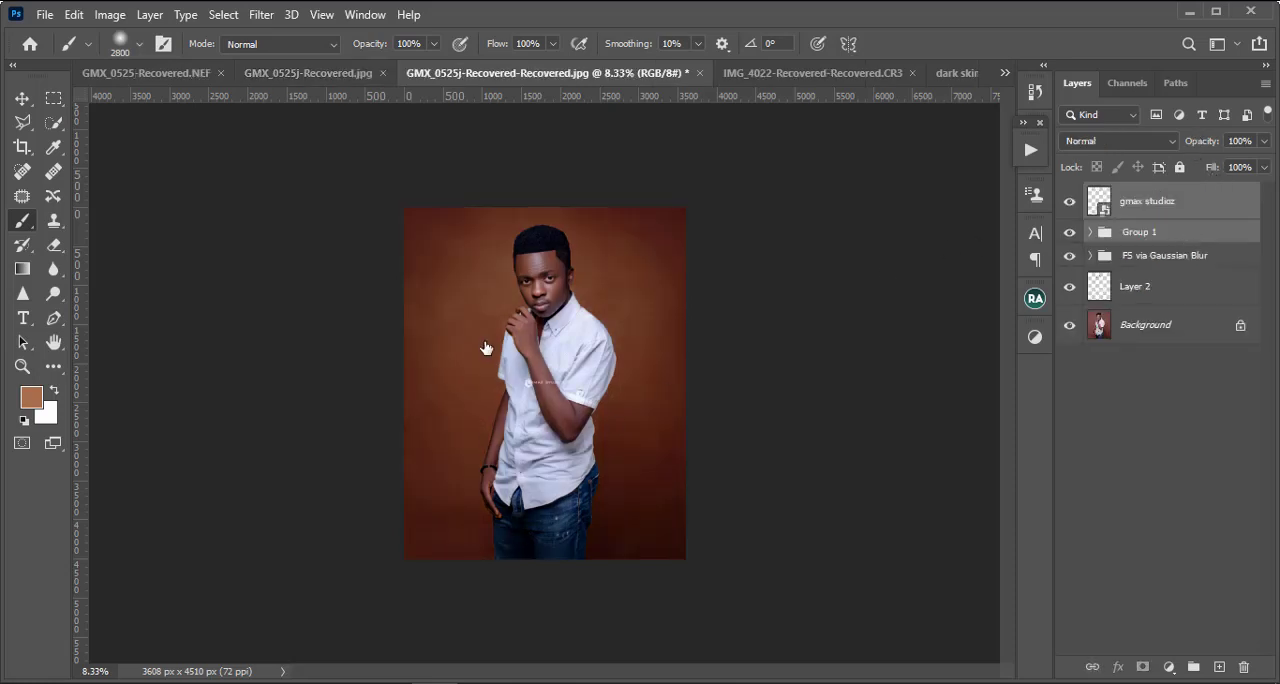
# Step: Enlarge the gmax studioz logo slightly and move it onto the empty backdrop beside the subject's arm, left of the shirt
pyautogui.click(1213, 203)
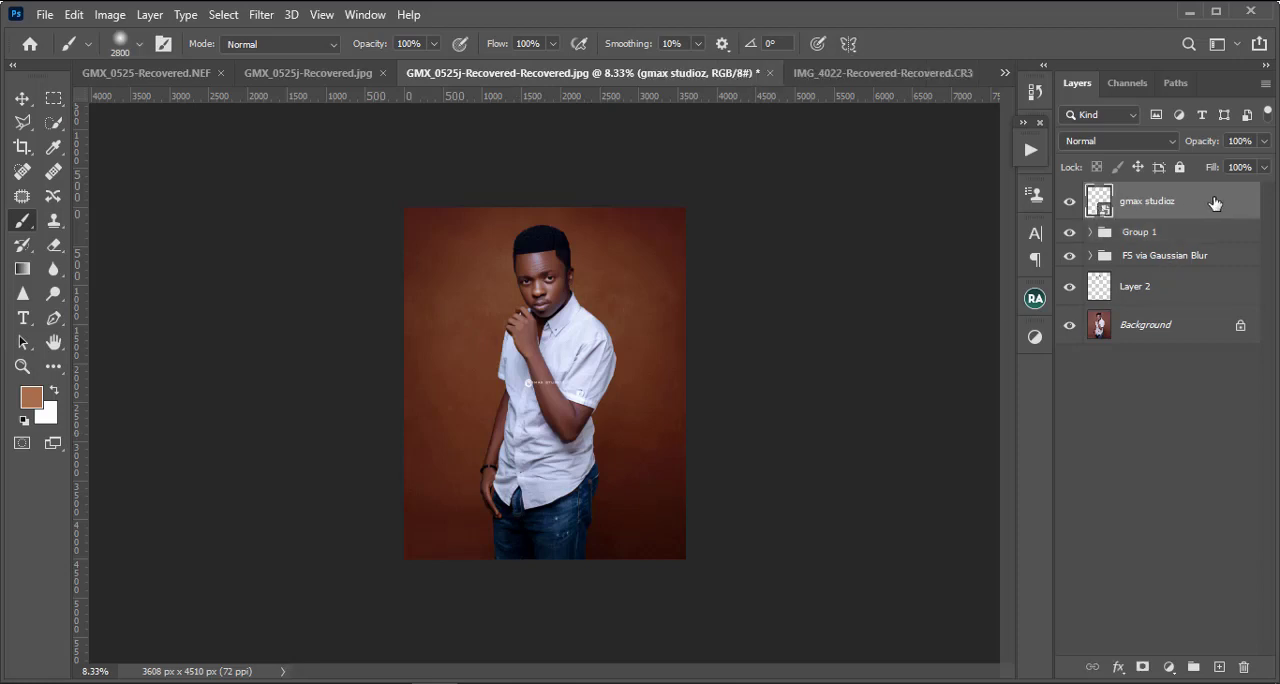
pyautogui.hotkey('ctrl', '+')
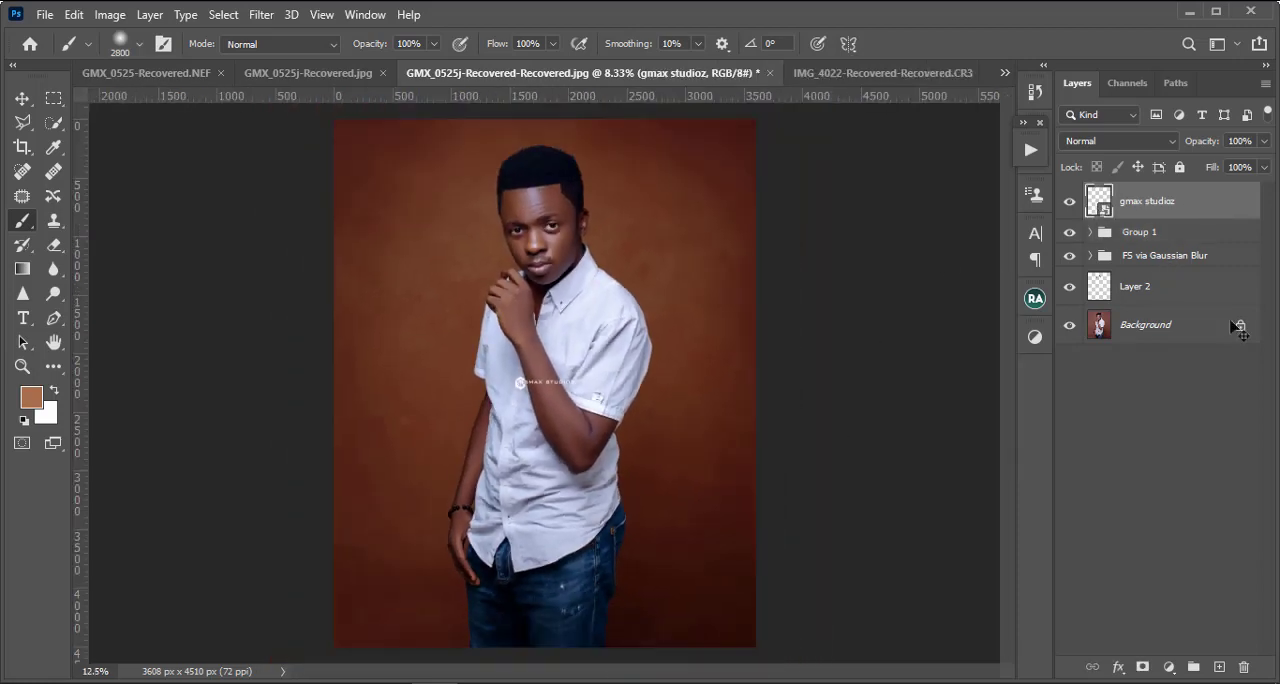
pyautogui.hotkey('ctrl', '-')
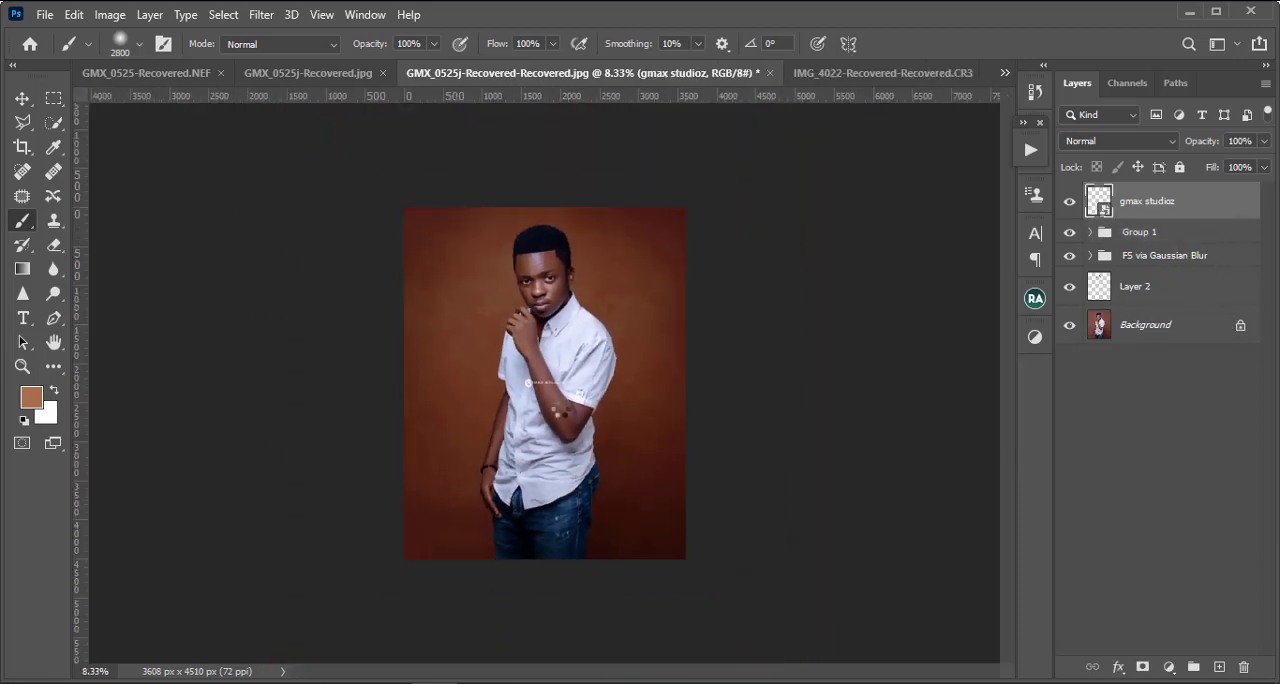
pyautogui.hotkey('ctrl', 't')
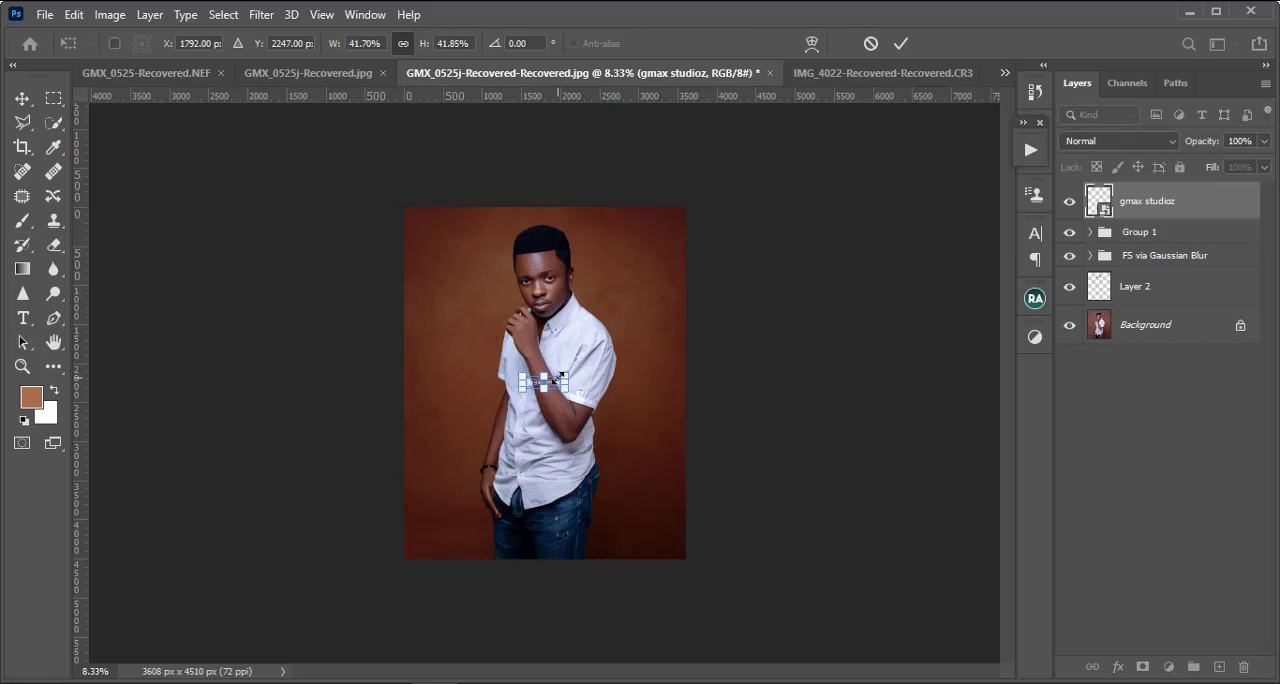
pyautogui.moveTo(568, 370); pyautogui.dragTo(472, 387)
pyautogui.press('Return')
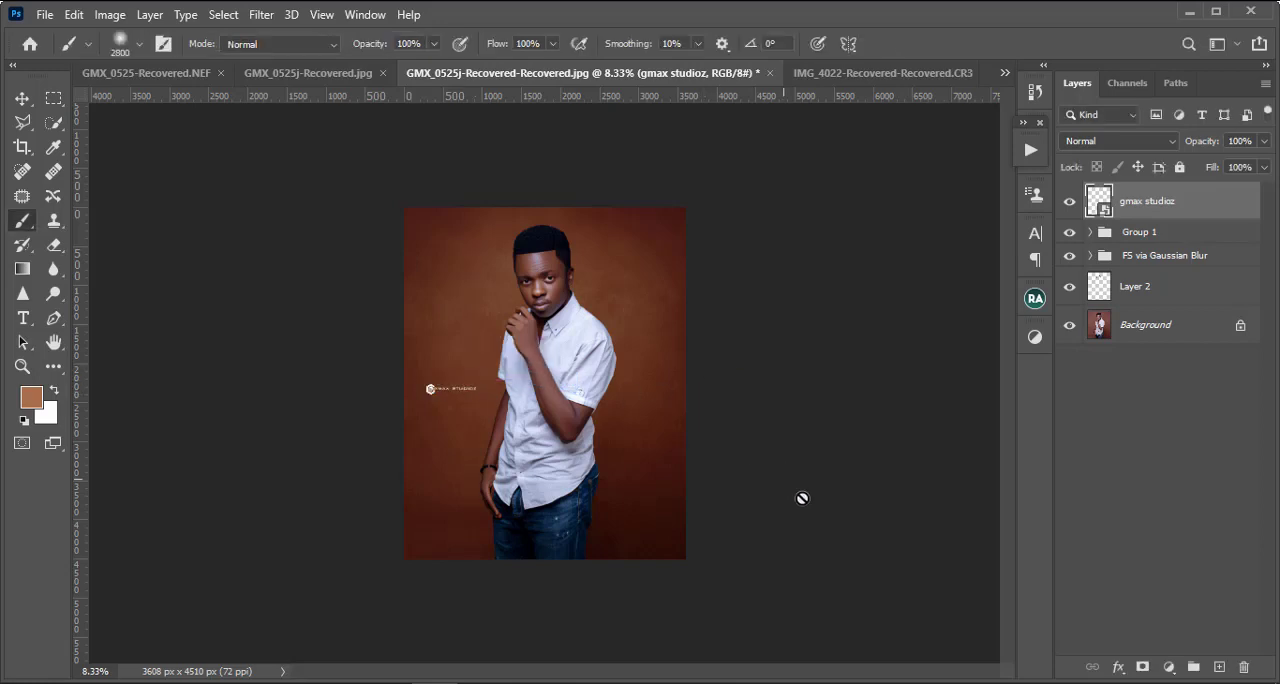
# Step: Examine the graded face, hand and shirt up close and compare them with the overall portrait
pyautogui.hotkey('ctrl', '+')
pyautogui.hotkey('ctrl', '+')
pyautogui.hotkey('ctrl', '+')
pyautogui.hotkey('ctrl', '+')
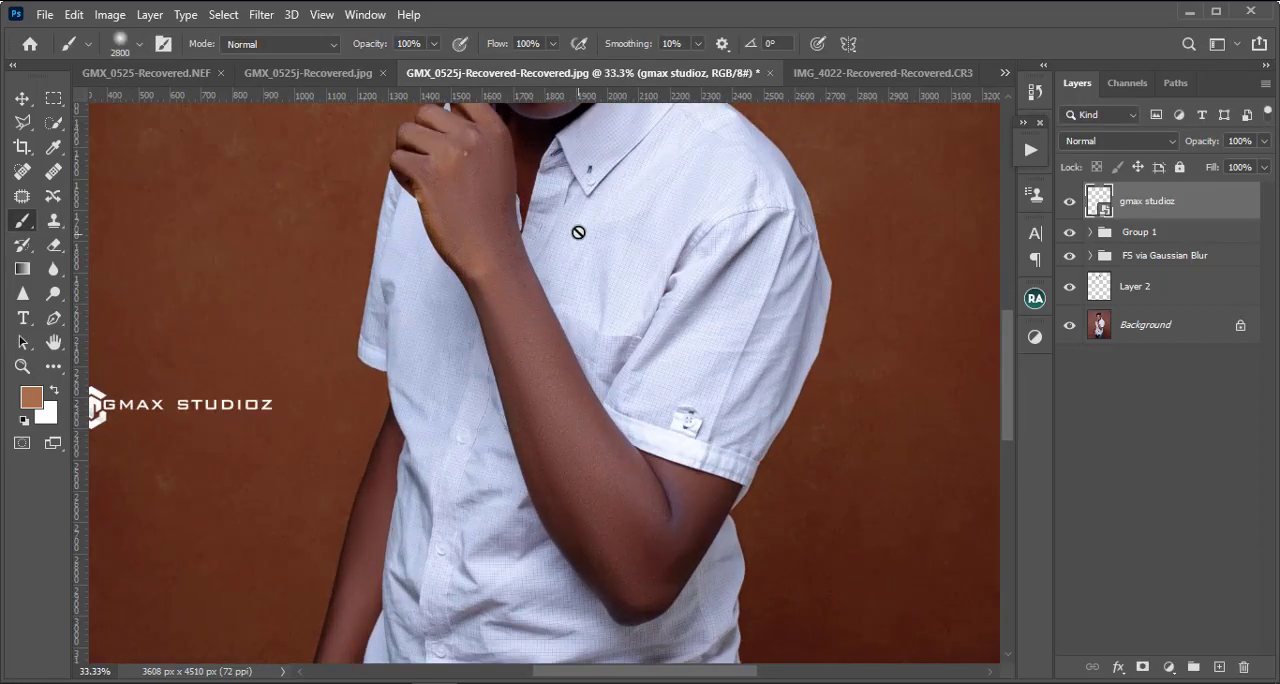
pyautogui.moveTo(580, 186); pyautogui.dragTo(565, 564)
pyautogui.hotkey('ctrl', '+')
pyautogui.hotkey('ctrl', '+')
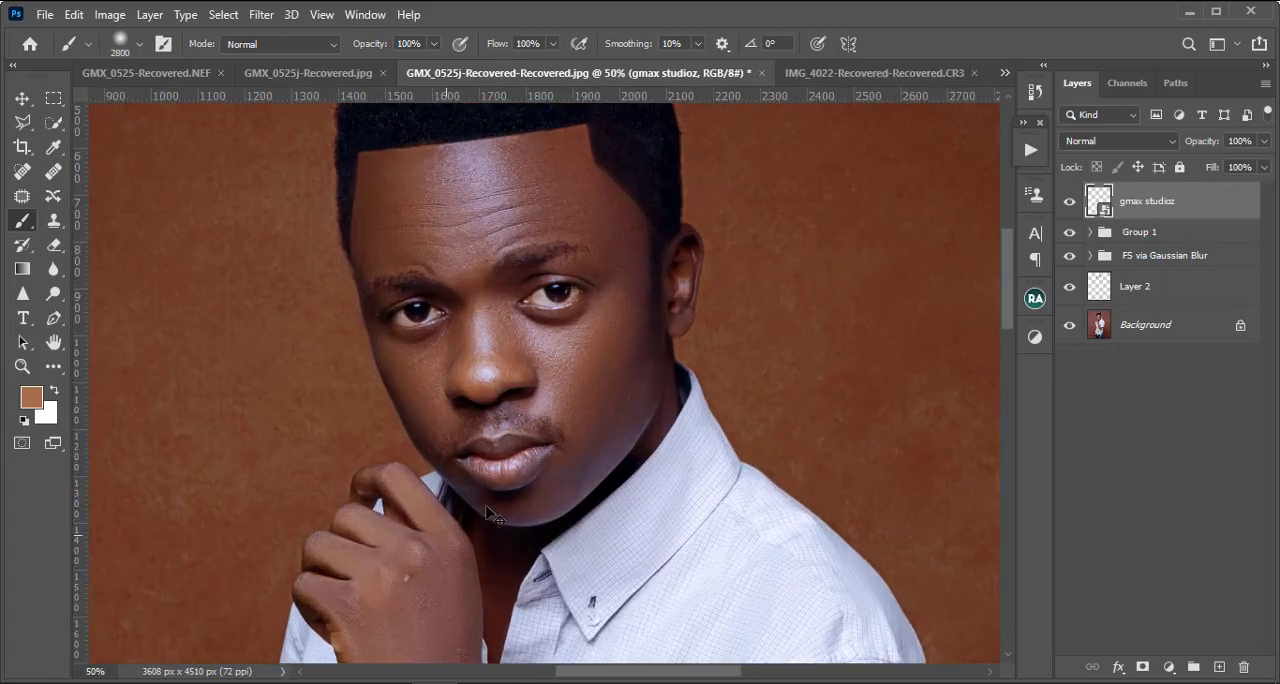
pyautogui.hotkey('ctrl', '-')
pyautogui.hotkey('ctrl', '-')
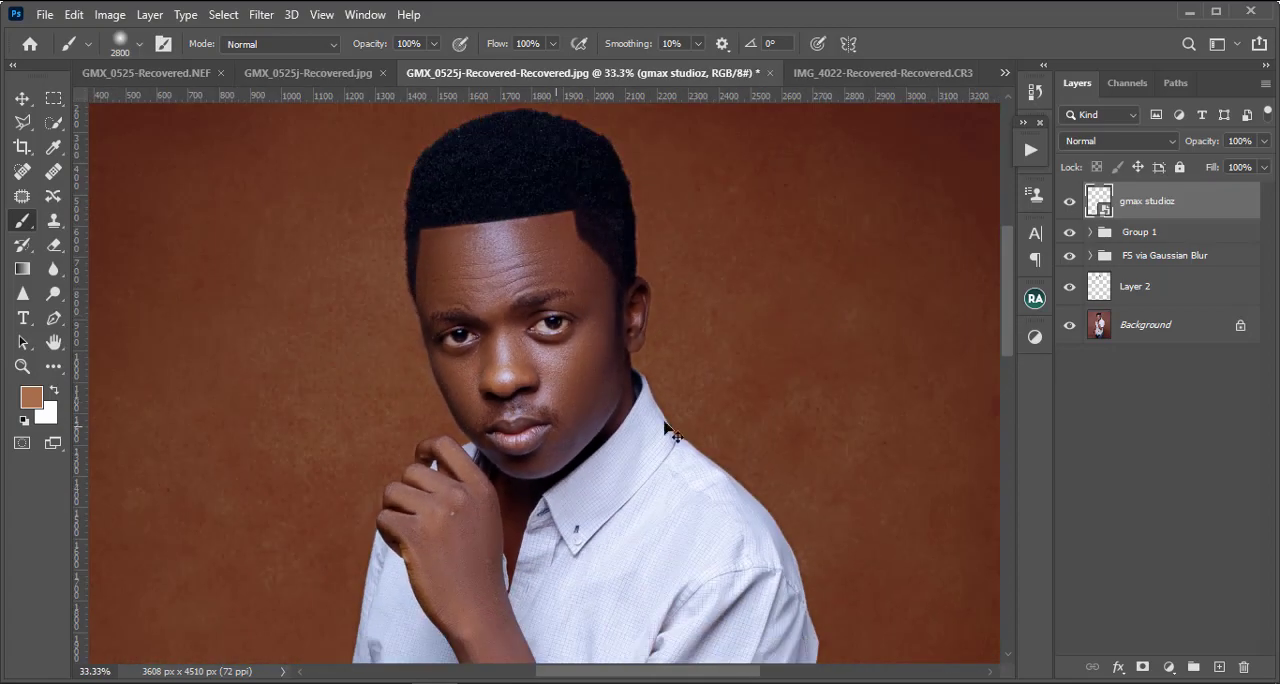
pyautogui.hotkey('ctrl', '-')
pyautogui.hotkey('ctrl', '-')
pyautogui.hotkey('ctrl', '+')
pyautogui.hotkey('ctrl', '+')
pyautogui.hotkey('ctrl', '+')
pyautogui.hotkey('ctrl', '+')
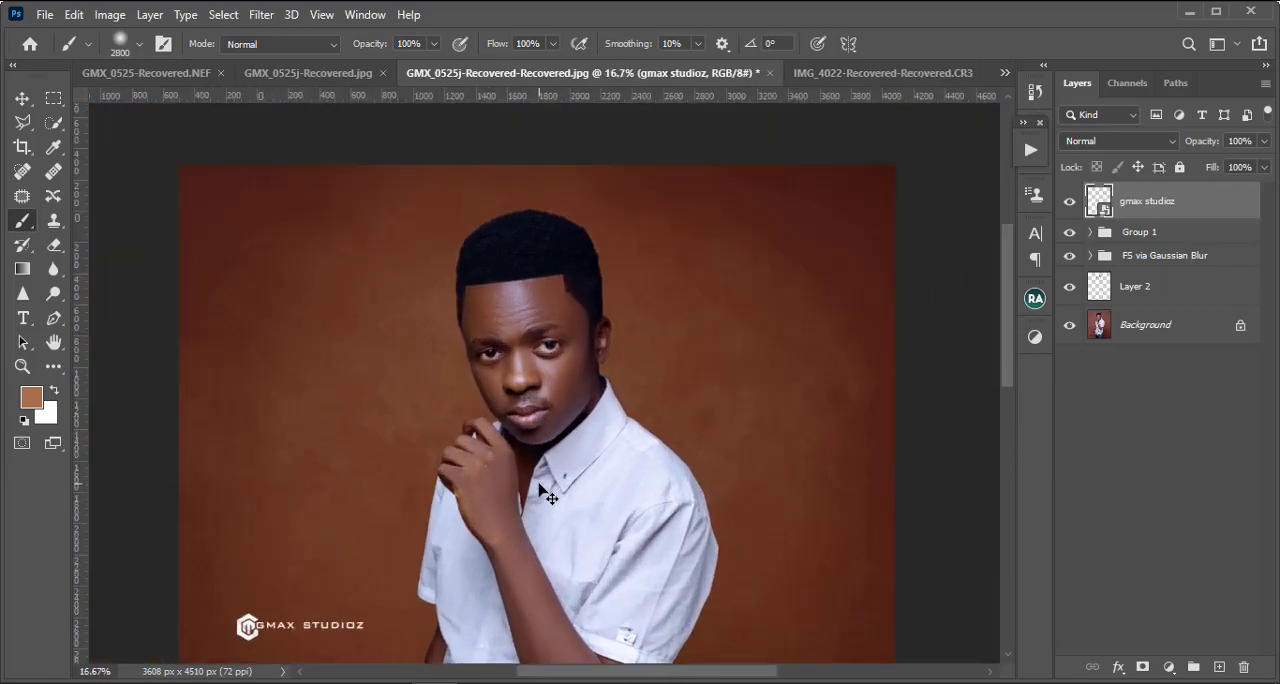
pyautogui.hotkey('ctrl', '+')
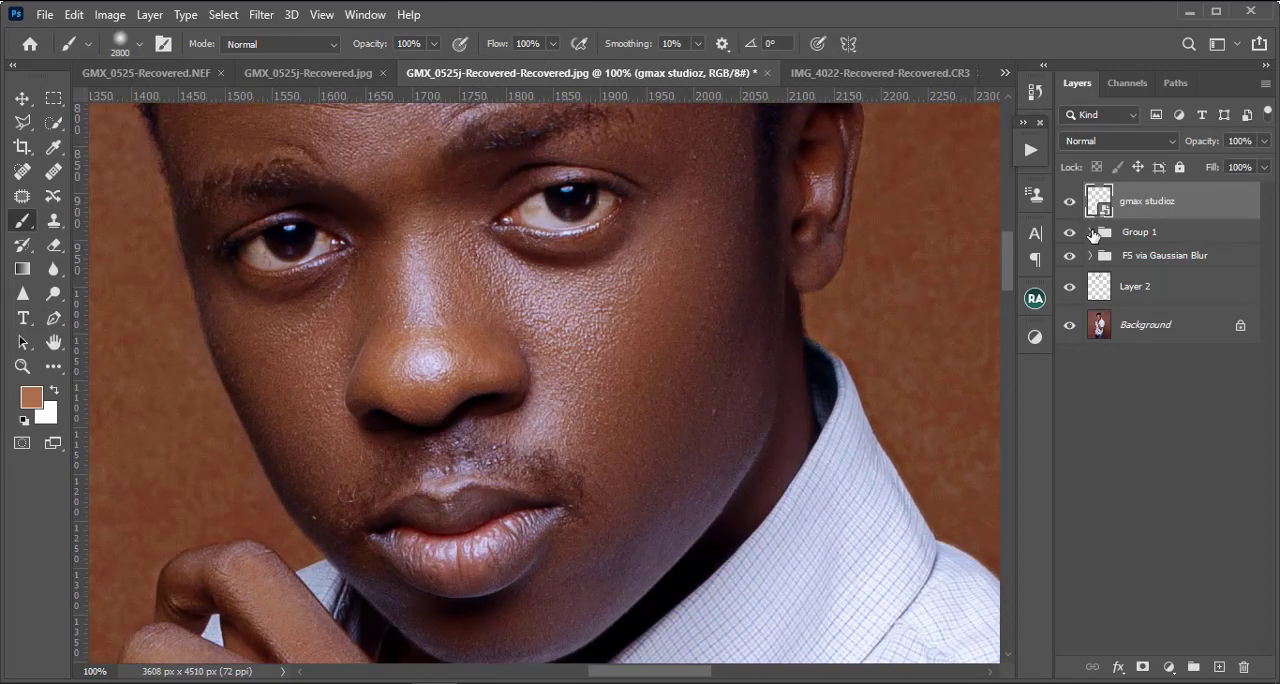
# Step: Activate the Hue/Saturation 1 mask in the eyez and teeth whitening group of Group 1, with white as the foreground colour
pyautogui.click(1091, 232)
pyautogui.scroll(-4, 1183, 441)
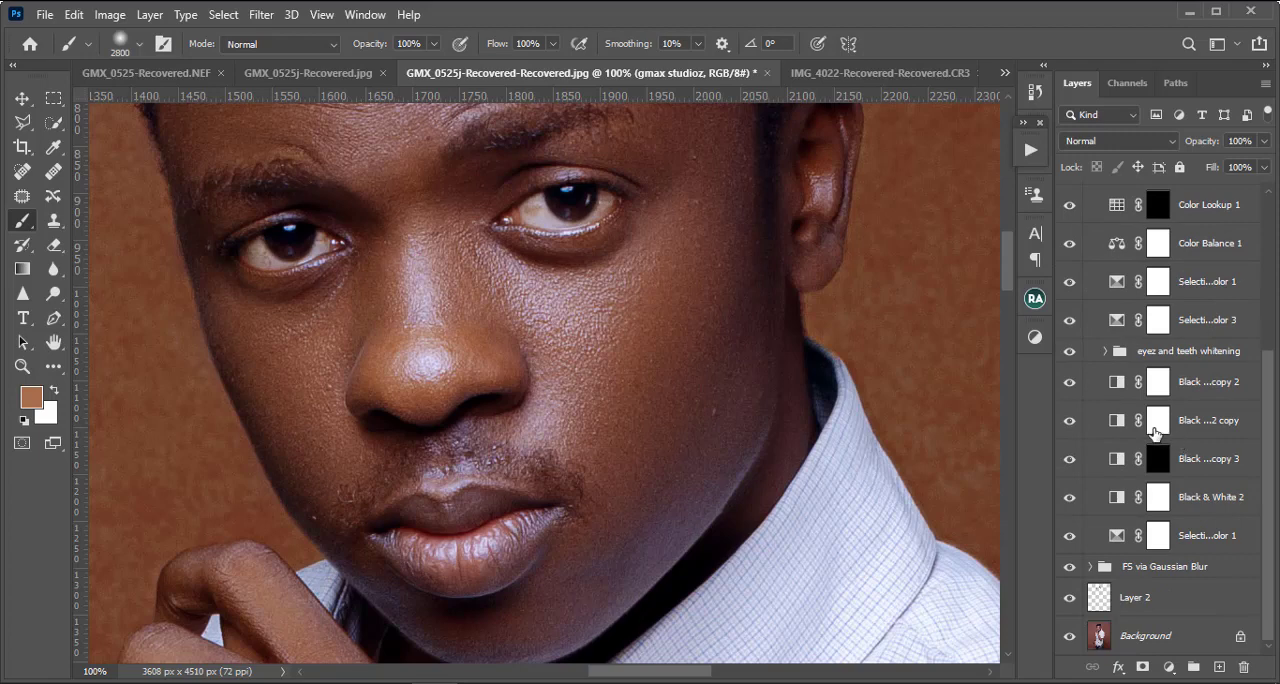
pyautogui.click(1106, 352)
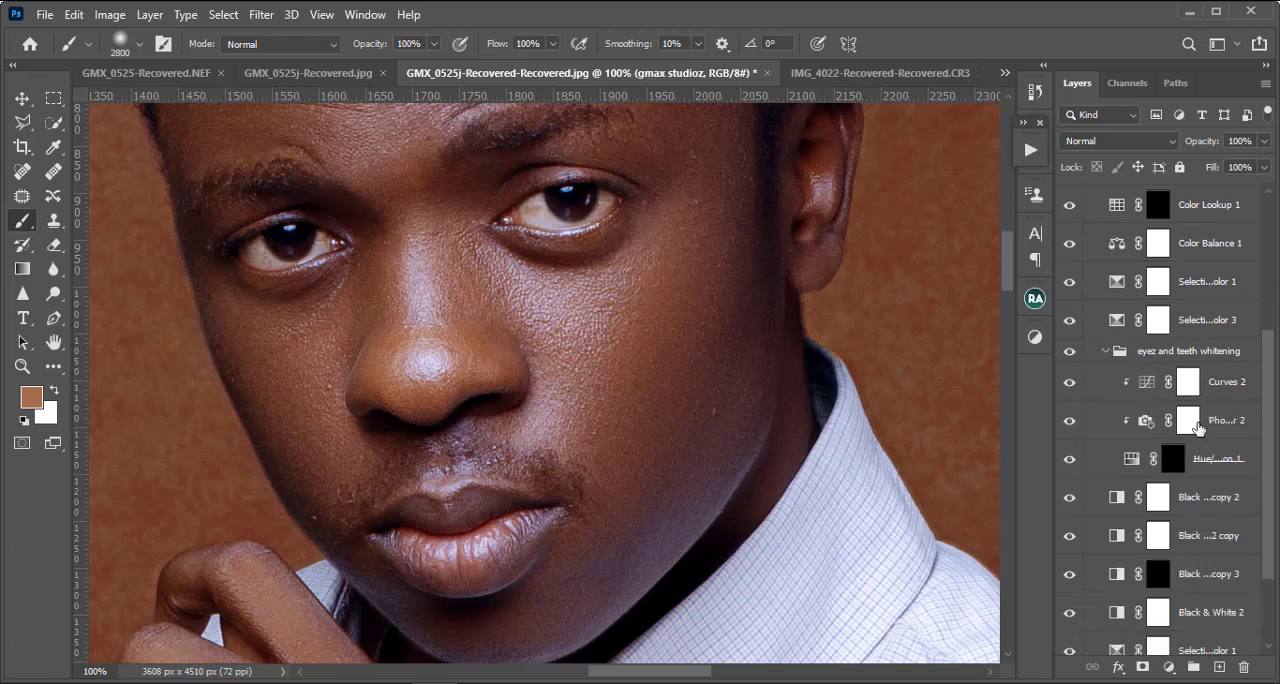
pyautogui.click(1174, 472)
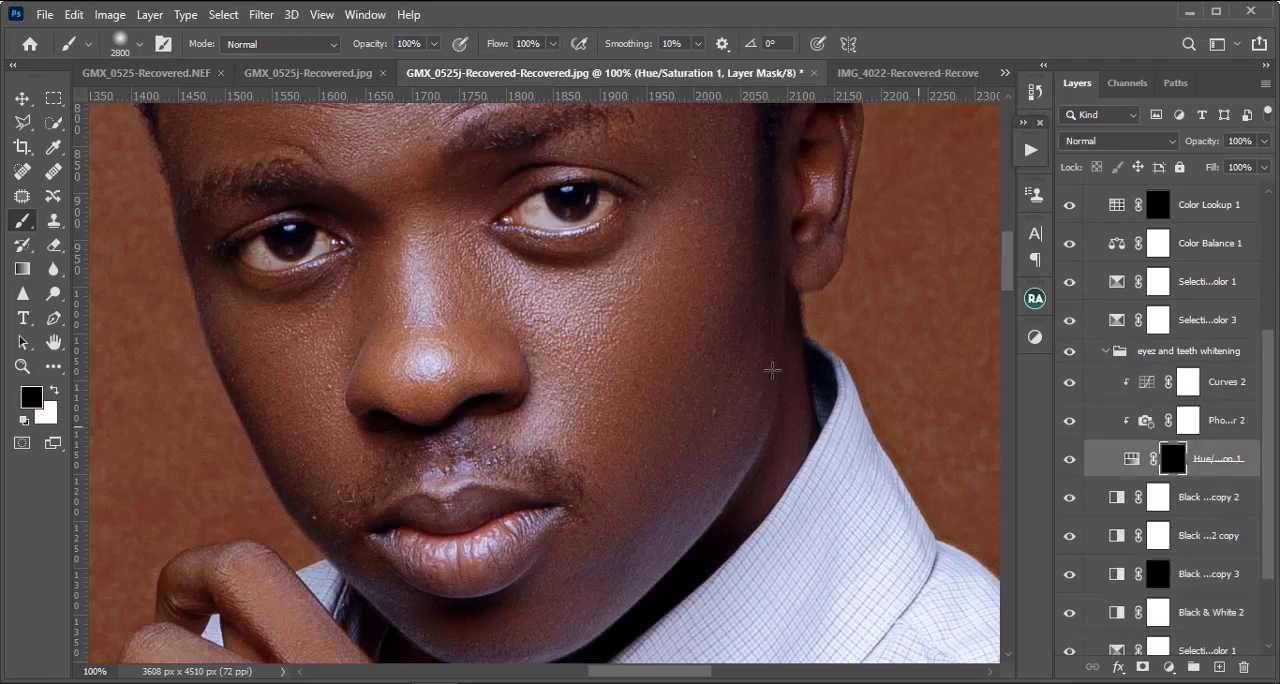
pyautogui.click(55, 393)
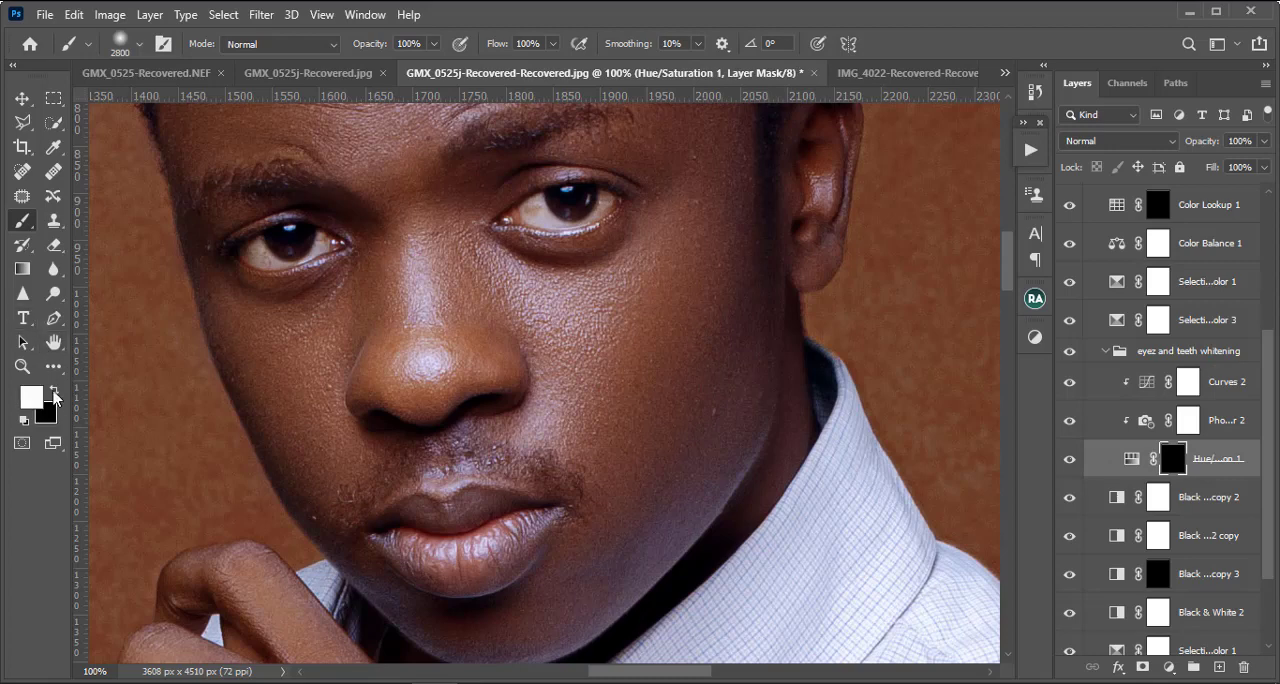
# Step: Paint white on the Hue/Saturation 1 mask with a small soft brush to whiten the eye on the image's right side
pyautogui.hotkey('ctrl', '+')
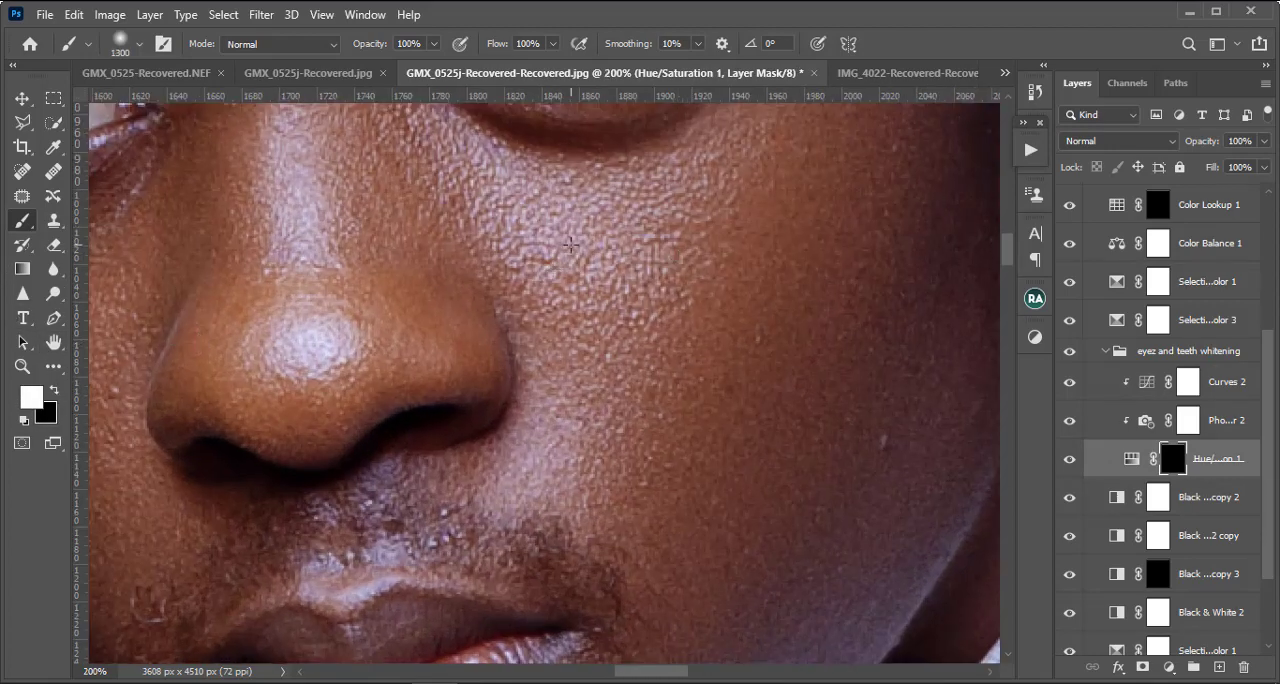
pyautogui.press('[')
pyautogui.press('[')
pyautogui.press('[')
pyautogui.press('[')
pyautogui.press('[')
pyautogui.press('[')
pyautogui.press('[')
pyautogui.press('[')
pyautogui.press('[')
pyautogui.press('[')
pyautogui.press('[')
pyautogui.press('[')
pyautogui.press('[')
pyautogui.press('[')
pyautogui.press('[')
pyautogui.press('[')
pyautogui.press('[')
pyautogui.press('[')
pyautogui.press('[')
pyautogui.press('[')
pyautogui.moveTo(532, 252); pyautogui.dragTo(532, 505)
pyautogui.press('[')
pyautogui.press('[')
pyautogui.press('[')
pyautogui.press('[')
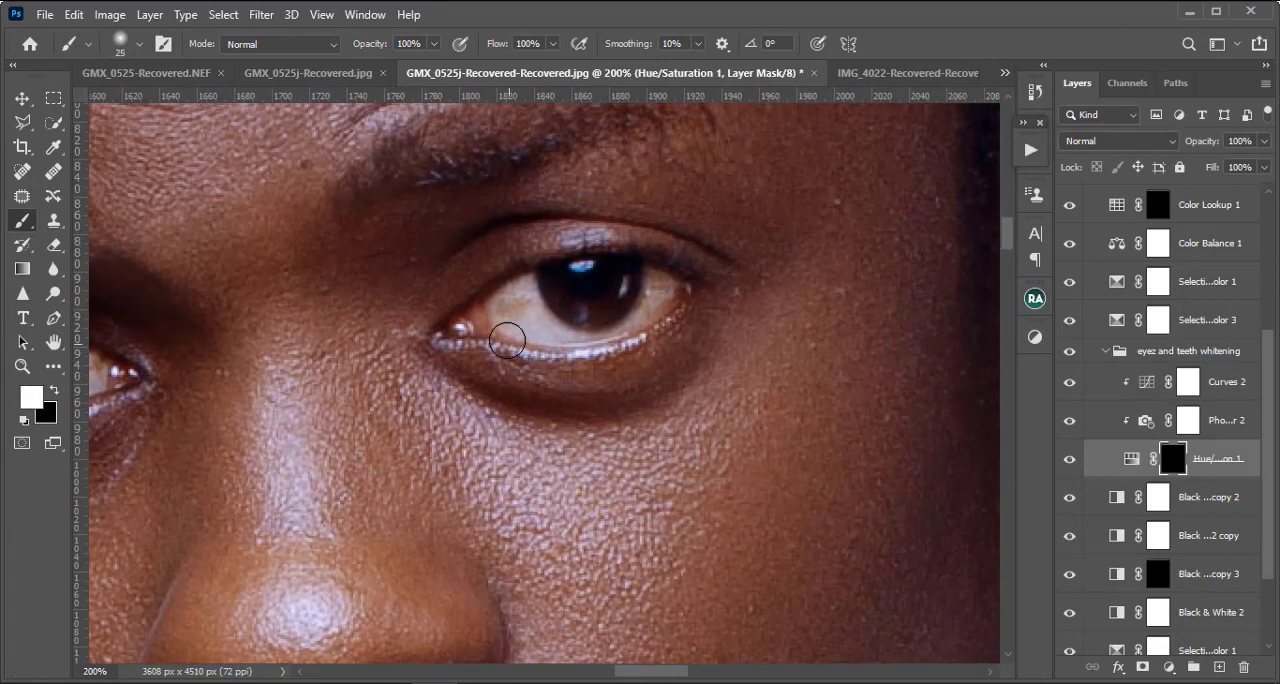
pyautogui.press('[')
pyautogui.press('[')
pyautogui.press('[')
pyautogui.press('[')
pyautogui.press(']')
pyautogui.press(']')
pyautogui.moveTo(504, 323)
pyautogui.mouseDown()
pyautogui.moveTo(522, 281)
pyautogui.moveTo(526, 303)
pyautogui.moveTo(508, 318)
pyautogui.moveTo(522, 326)
pyautogui.moveTo(538, 307)
pyautogui.moveTo(558, 327)
pyautogui.moveTo(538, 331)
pyautogui.moveTo(572, 341)
pyautogui.moveTo(640, 313)
pyautogui.moveTo(653, 271)
pyautogui.moveTo(672, 283)
pyautogui.moveTo(661, 300)
pyautogui.moveTo(615, 329)
pyautogui.moveTo(679, 291)
pyautogui.moveTo(659, 289)
pyautogui.moveTo(622, 332)
pyautogui.mouseUp()
pyautogui.press('[')
# Step: Whiten the eye on the image's left side by painting its white area on the same mask with a 15 px brush
pyautogui.moveTo(133, 383); pyautogui.dragTo(521, 383)
pyautogui.press(']')
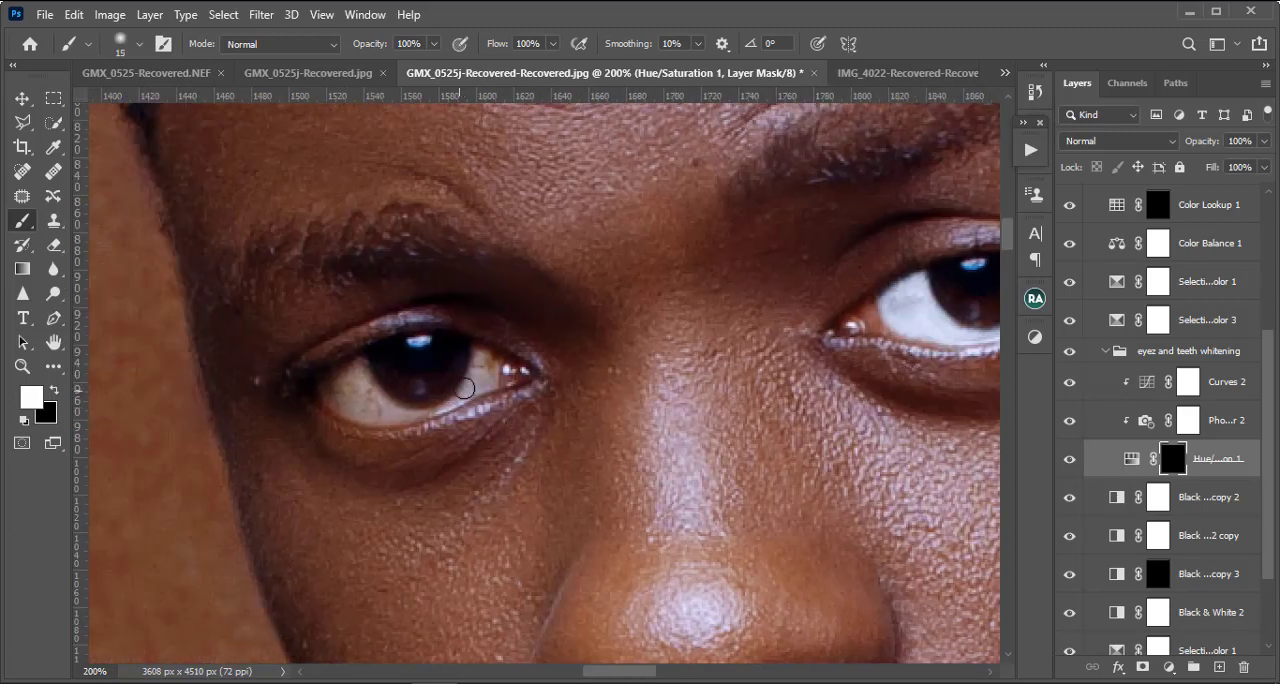
pyautogui.moveTo(485, 368)
pyautogui.mouseDown()
pyautogui.moveTo(455, 406)
pyautogui.moveTo(424, 413)
pyautogui.moveTo(360, 413)
pyautogui.moveTo(326, 384)
pyautogui.moveTo(356, 363)
pyautogui.moveTo(379, 402)
pyautogui.moveTo(348, 381)
pyautogui.moveTo(355, 393)
pyautogui.moveTo(361, 362)
pyautogui.moveTo(389, 418)
pyautogui.moveTo(477, 410)
pyautogui.moveTo(501, 376)
pyautogui.moveTo(479, 350)
pyautogui.mouseUp()
pyautogui.press('[')
pyautogui.press('[')
pyautogui.press(']')
pyautogui.press(']')
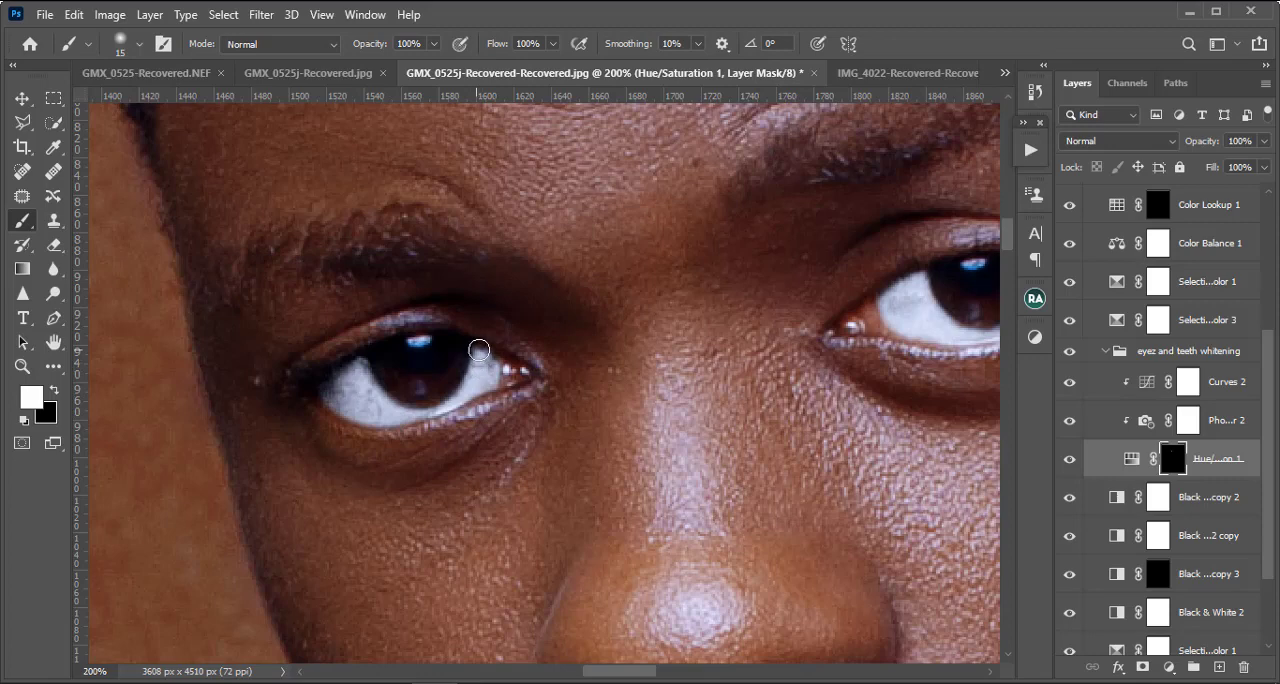
# Step: Reduce the opacity of the eyez and teeth whitening group to 76%
pyautogui.hotkey('ctrl', '-')
pyautogui.hotkey('ctrl', '-')
pyautogui.hotkey('ctrl', '-')
pyautogui.hotkey('ctrl', '-')
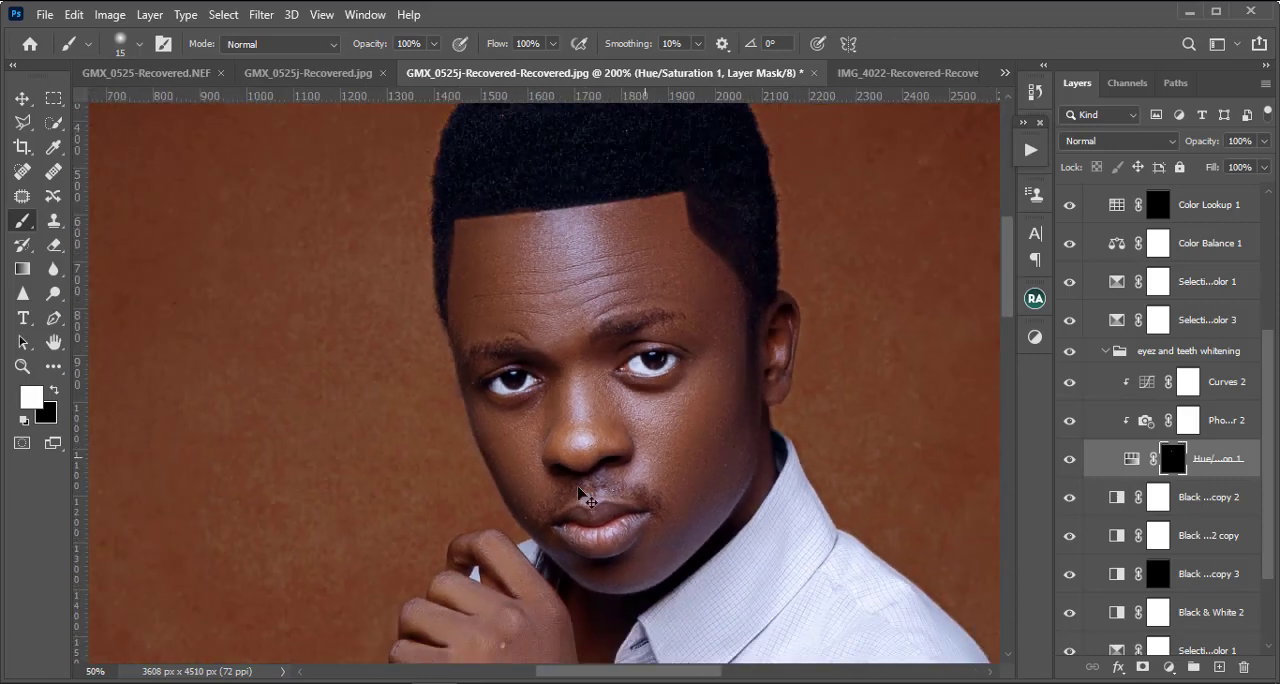
pyautogui.click(1228, 360)
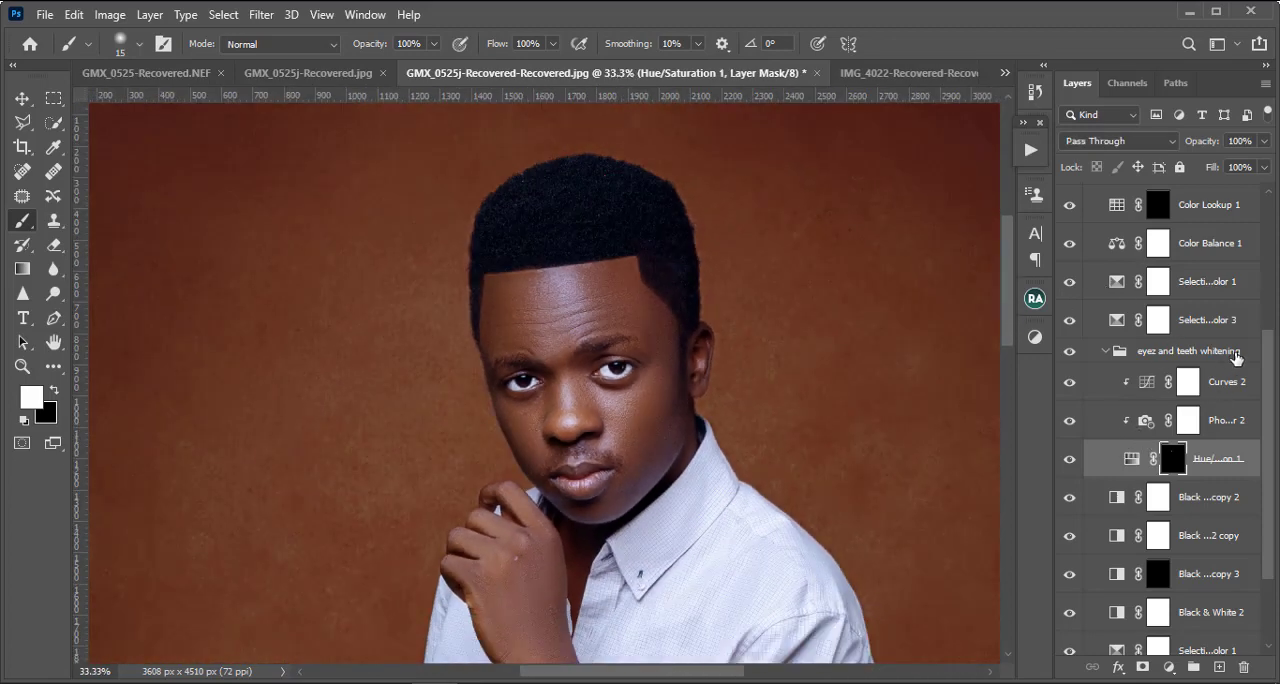
pyautogui.click(1262, 144)
pyautogui.moveTo(1262, 163); pyautogui.dragTo(1212, 168)
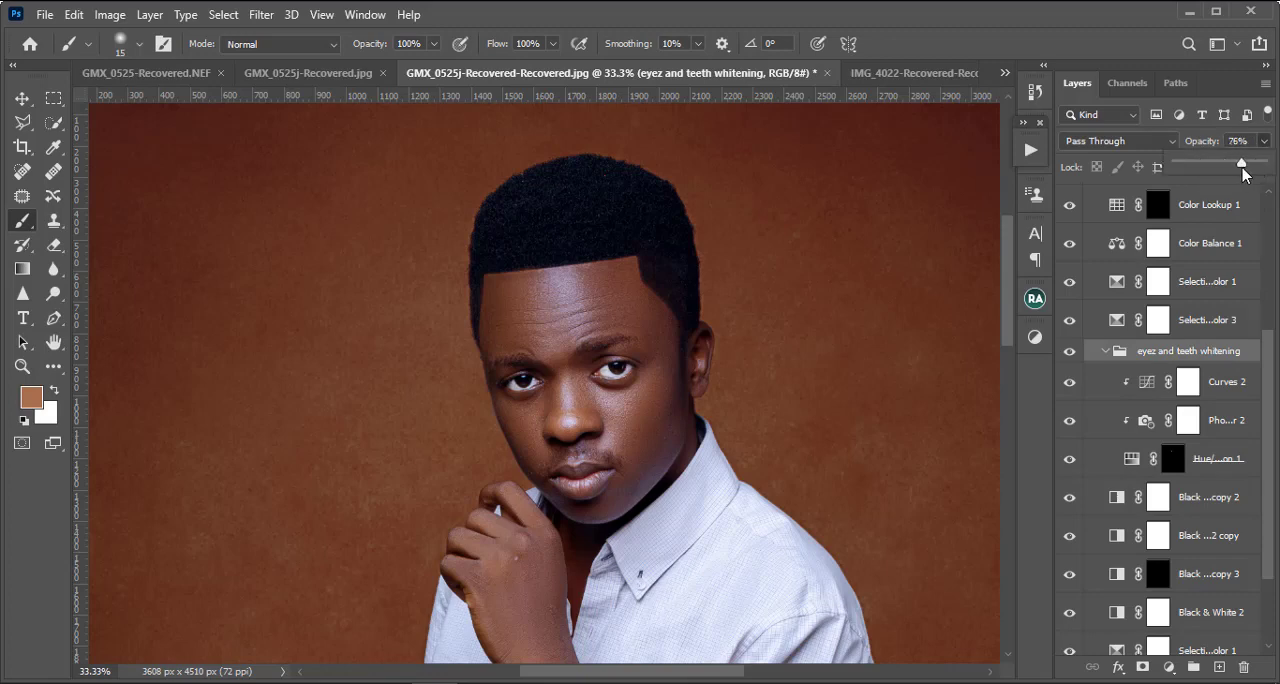
pyautogui.moveTo(1245, 176); pyautogui.dragTo(1239, 176)
pyautogui.hotkey('ctrl', '-')
pyautogui.hotkey('ctrl', '-')
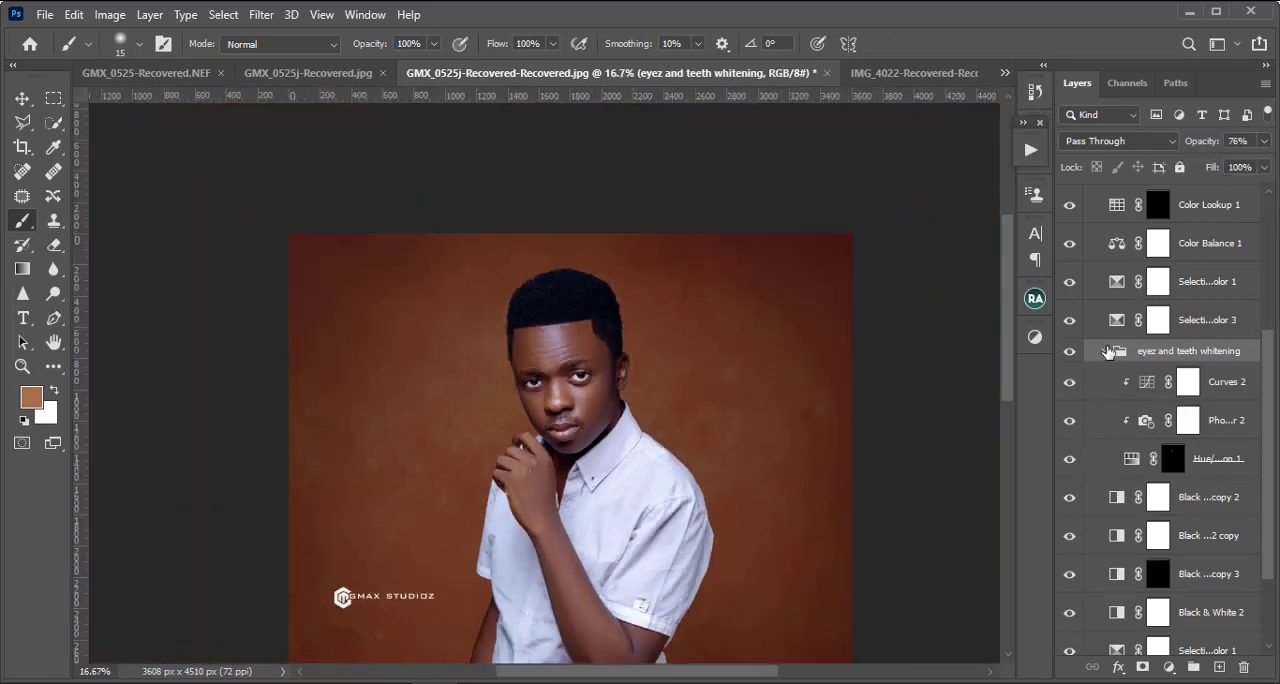
# Step: Lower the midtone point of the Curves 2 adjustment to input 129, and collapse the eyez and teeth whitening group
pyautogui.click(1107, 351)
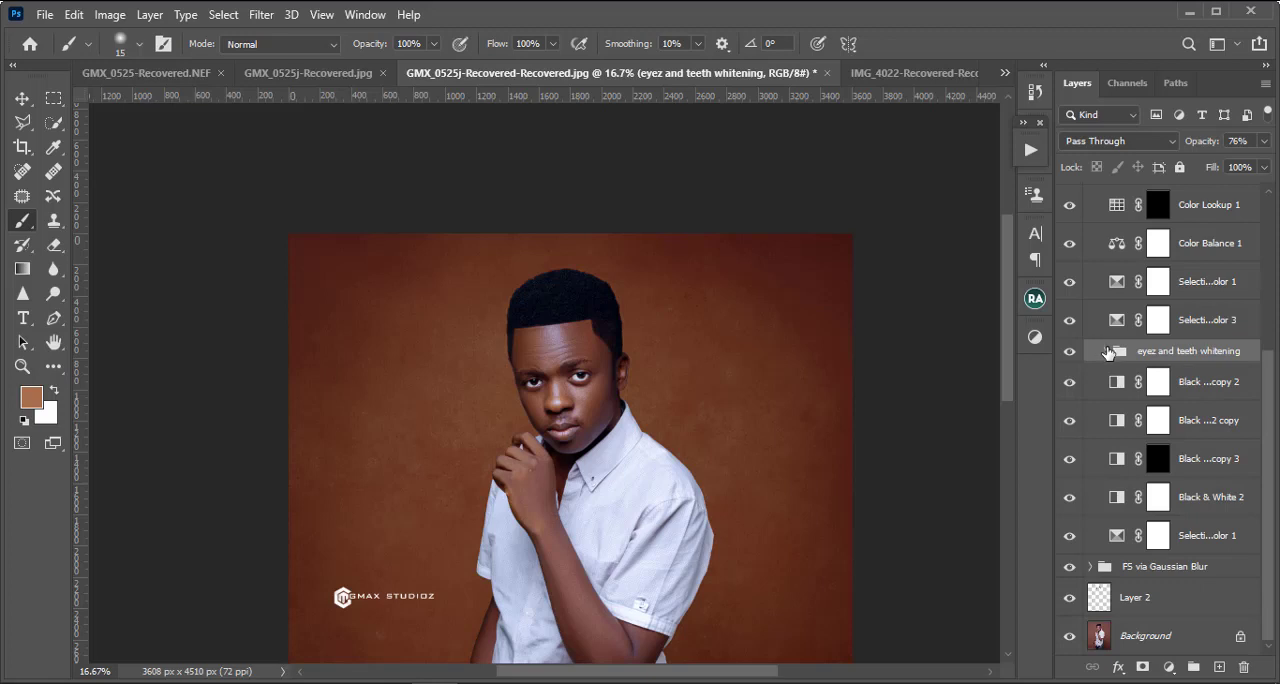
pyautogui.click(1107, 351)
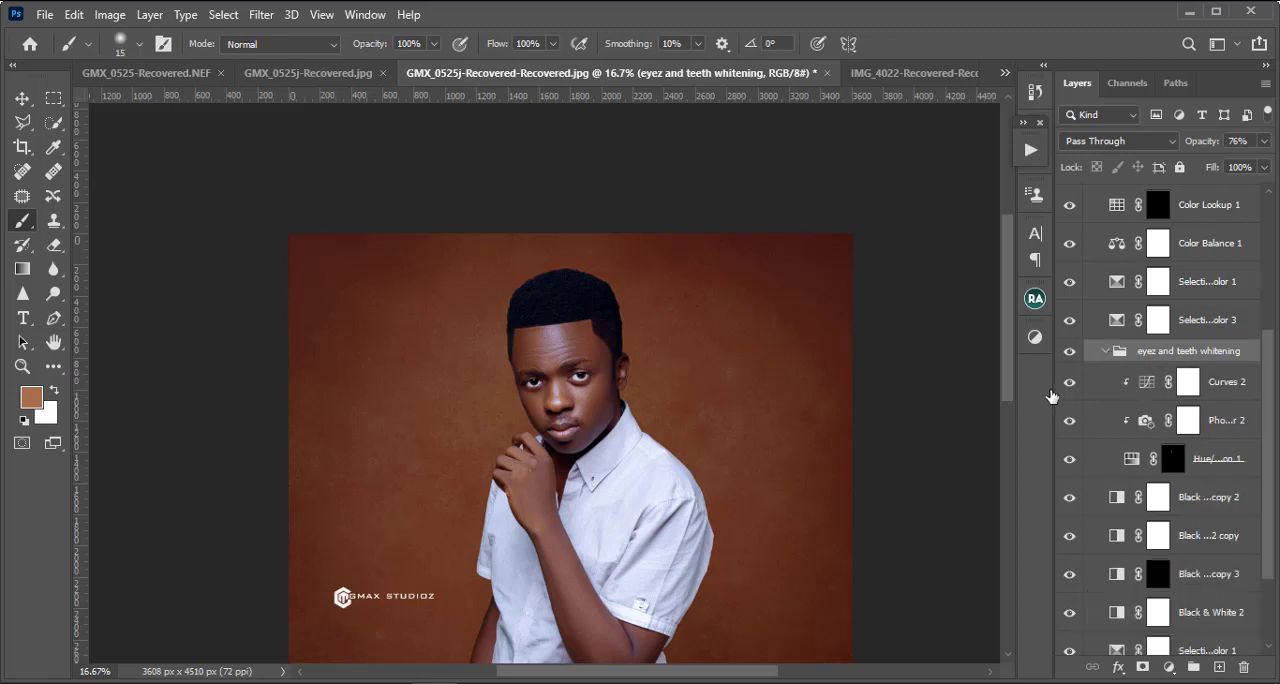
pyautogui.hotkey('ctrl', '+')
pyautogui.hotkey('ctrl', '+')
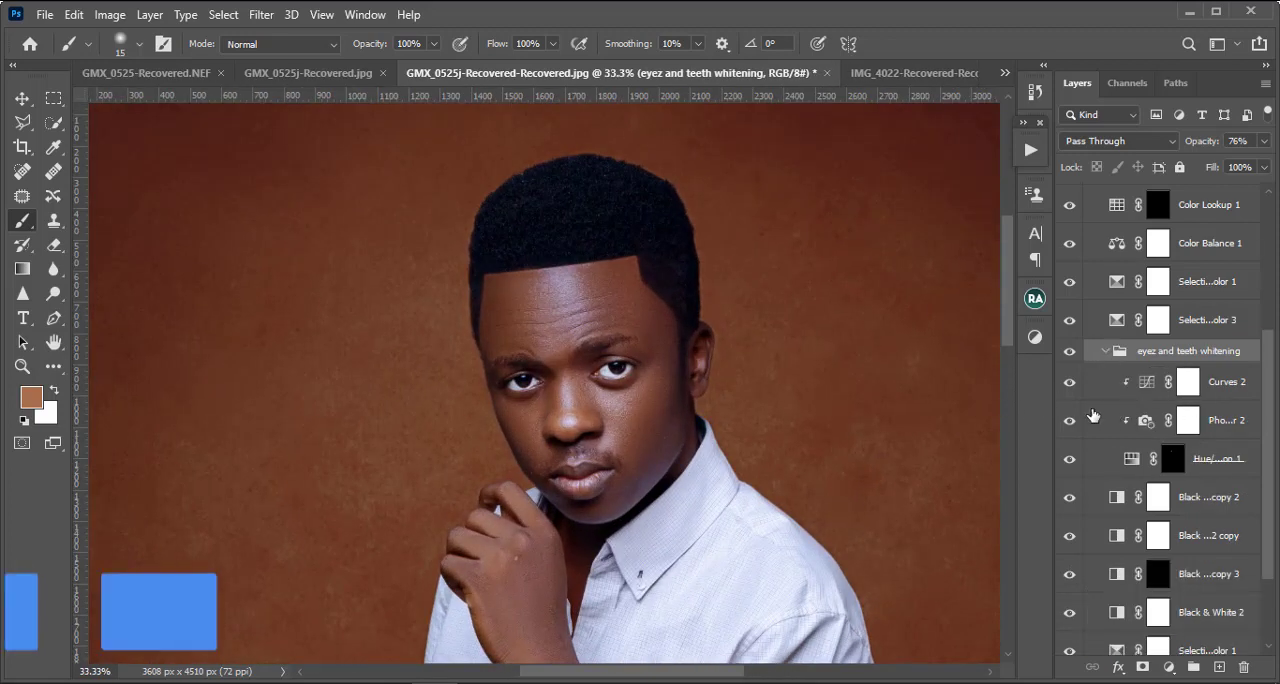
pyautogui.click(1145, 386)
pyautogui.doubleClick(1145, 388)
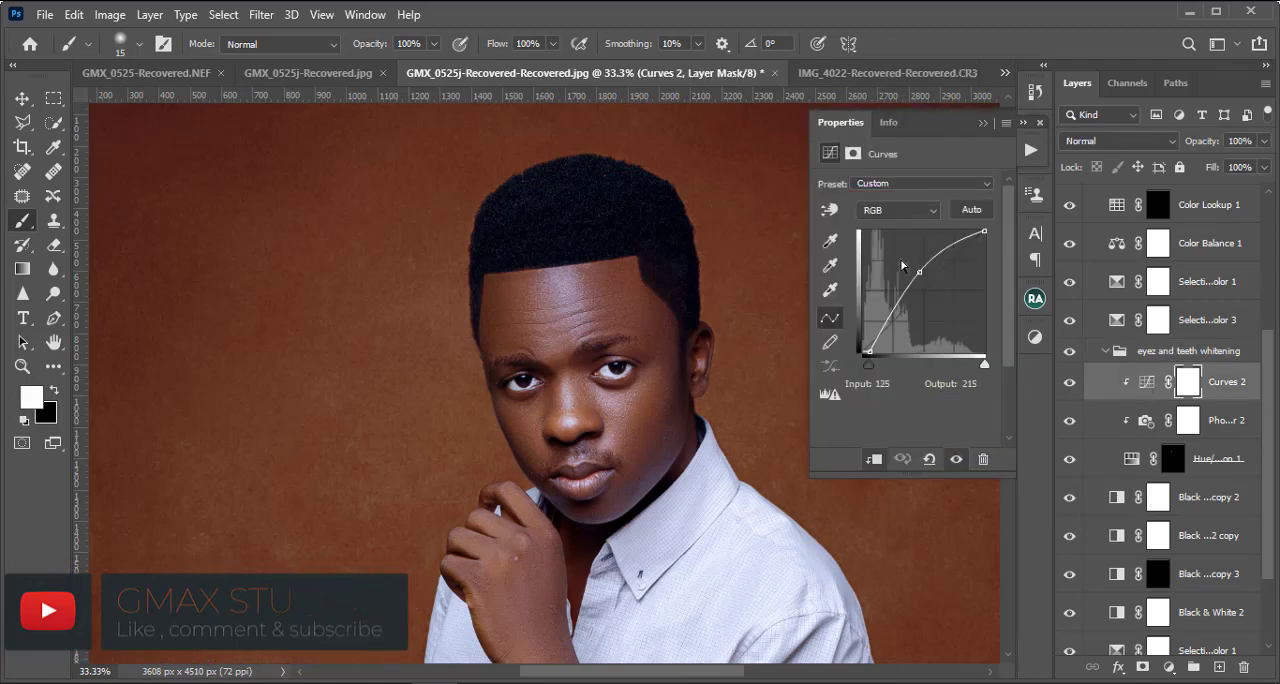
pyautogui.moveTo(919, 274); pyautogui.dragTo(924, 278)
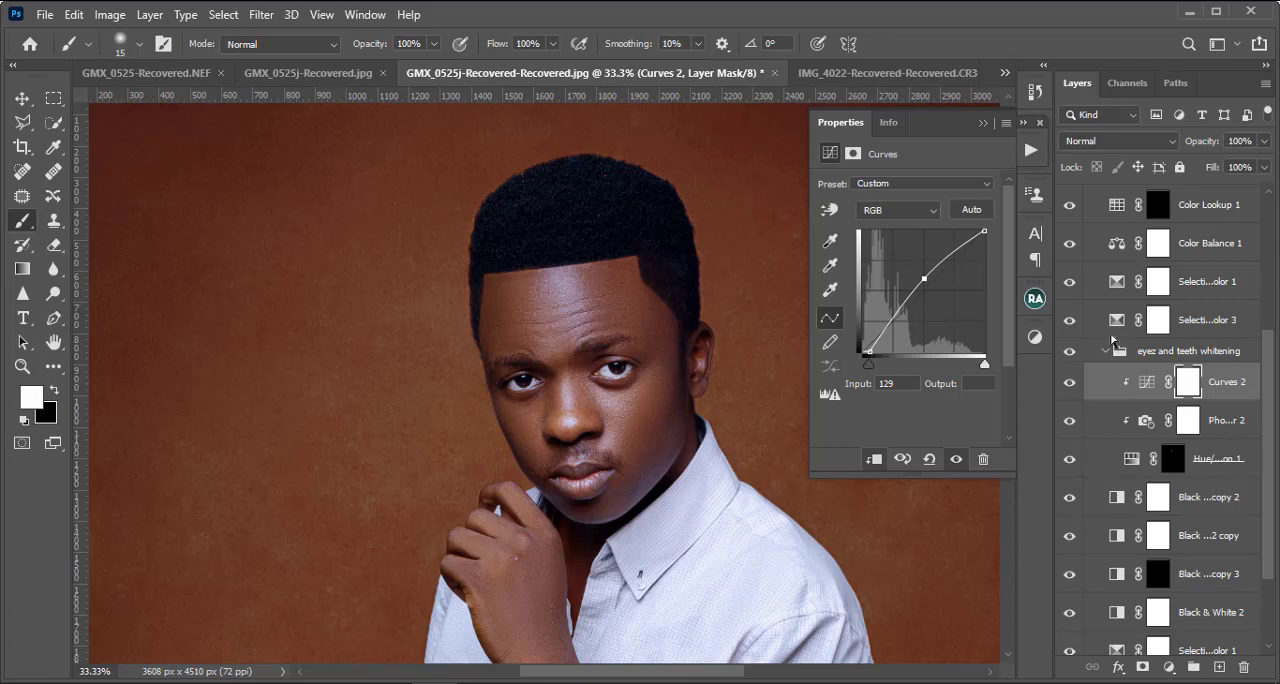
pyautogui.click(1105, 351)
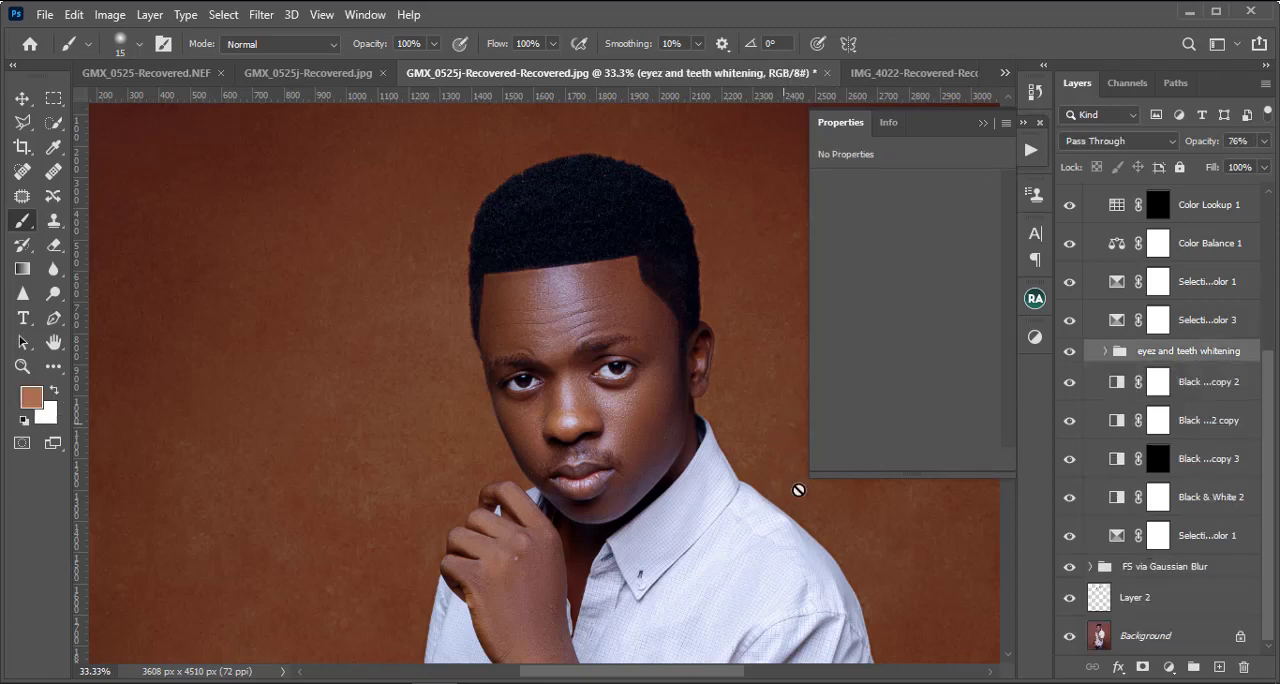
# Step: Examine the whole graded portrait and look through the adjustment layers in Group 1
pyautogui.hotkey('ctrl', '-')
pyautogui.hotkey('ctrl', '-')
pyautogui.hotkey('ctrl', '-')
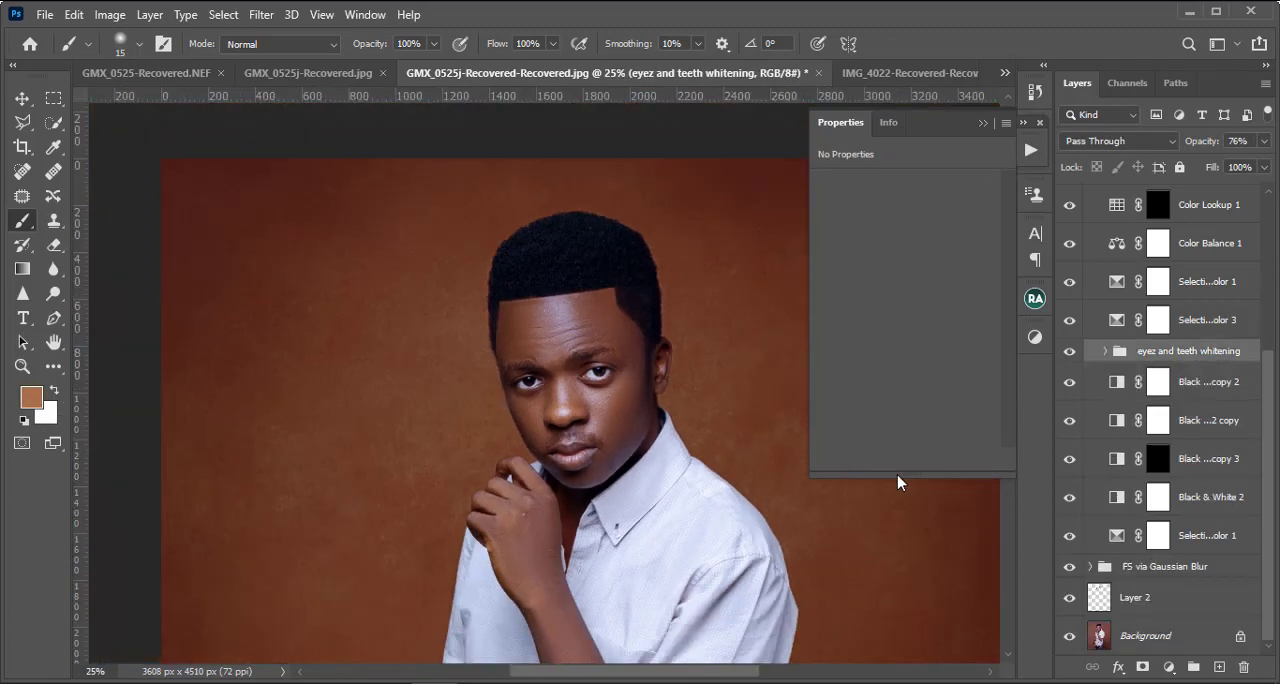
pyautogui.hotkey('ctrl', '+')
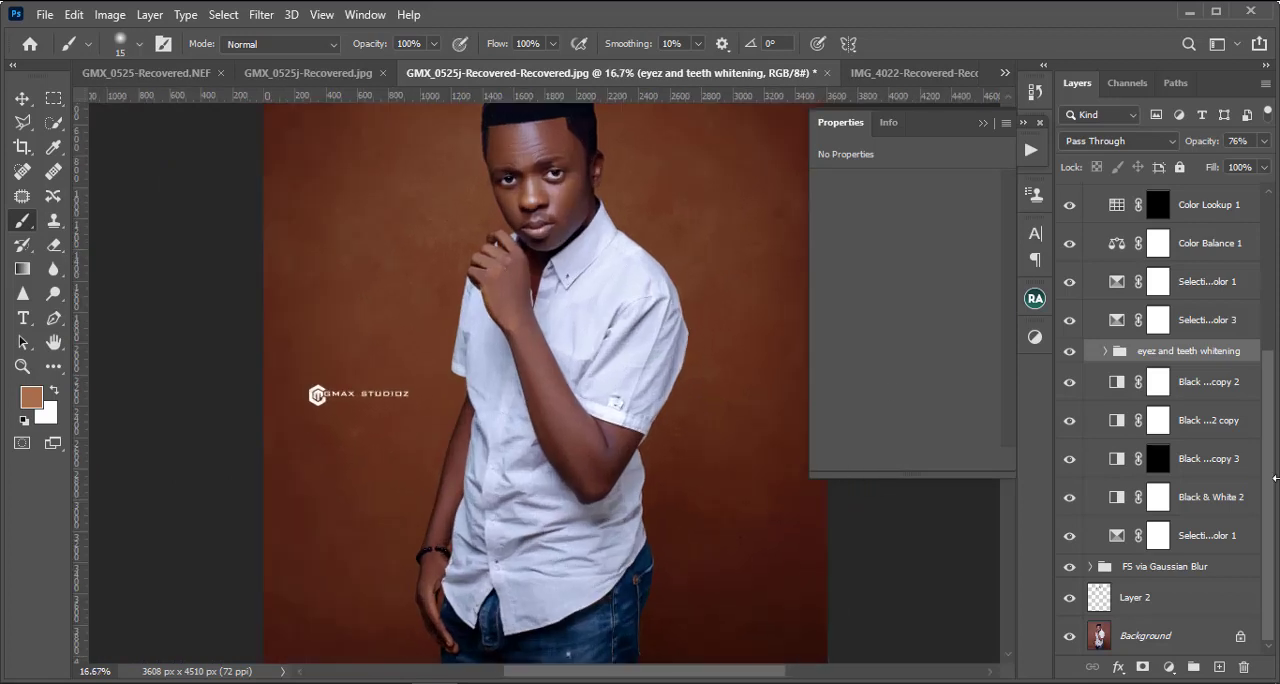
pyautogui.hotkey('ctrl', '-')
pyautogui.scroll(3, 1213, 437)
pyautogui.scroll(-2, 1199, 415)
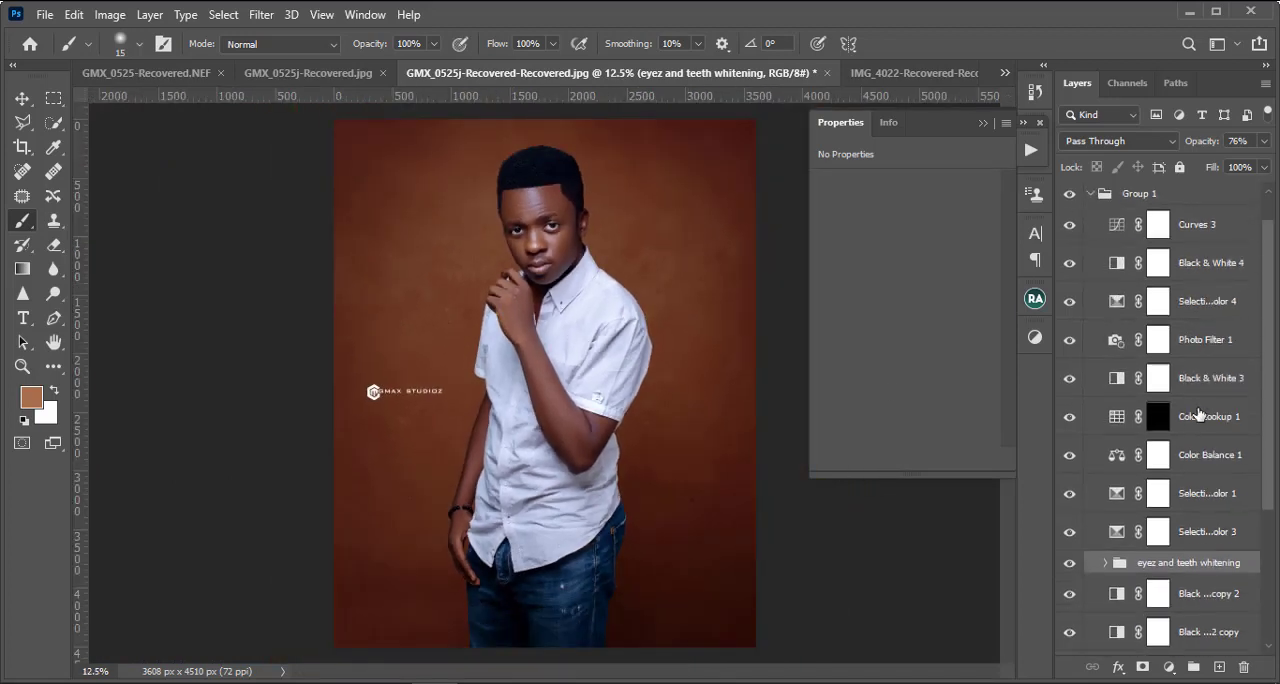
# Step: Look through the layers of Group 1 and check the portrait without its lowest Selective Color 1 adjustment
pyautogui.scroll(2, 1199, 415)
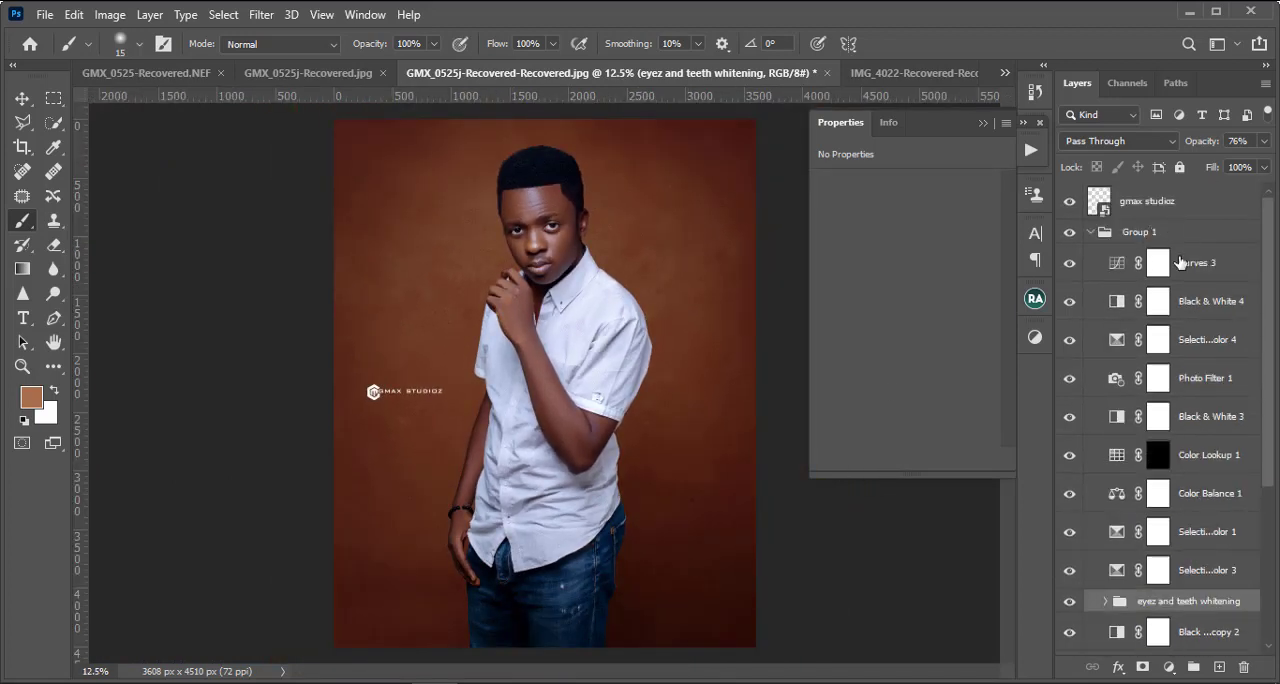
pyautogui.click(1091, 233)
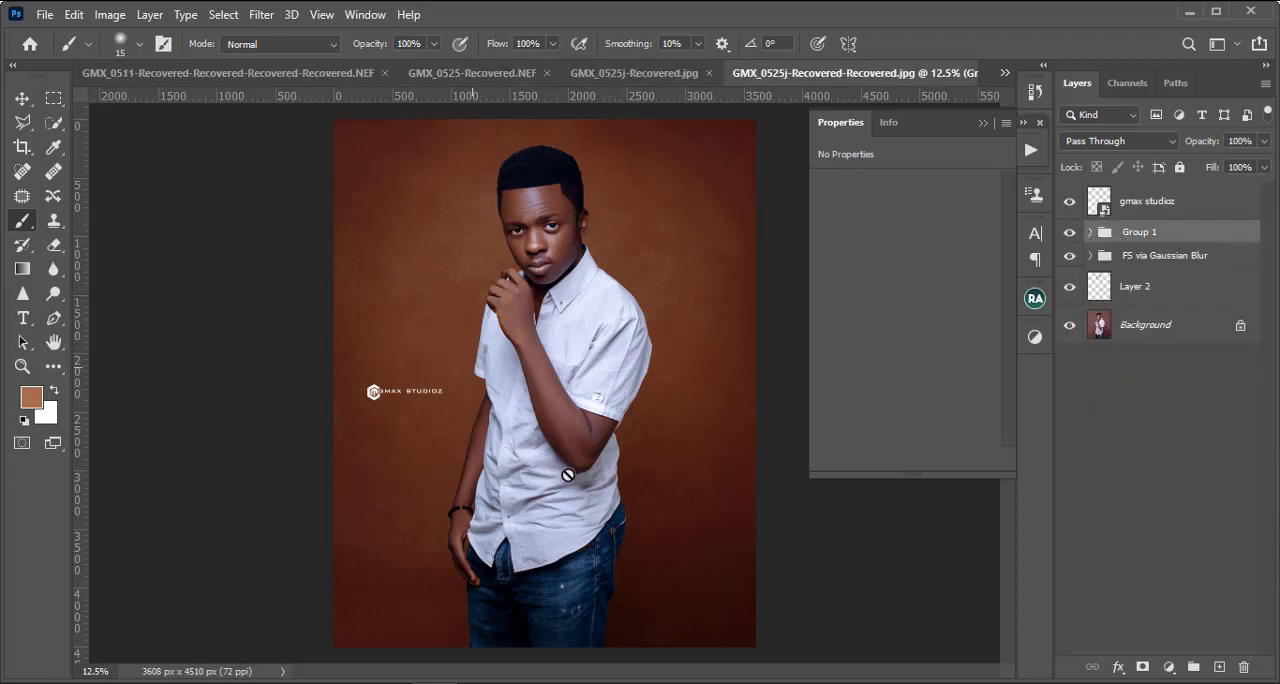
pyautogui.click(1091, 233)
pyautogui.scroll(-5, 1122, 450)
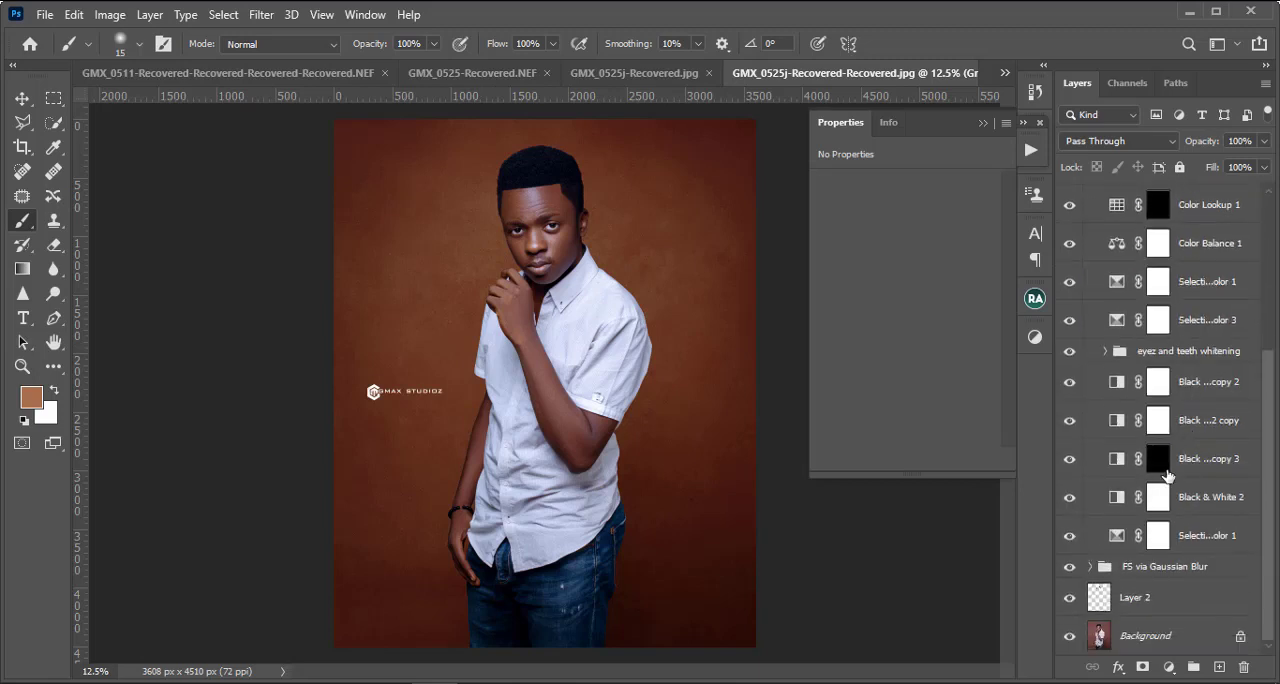
pyautogui.scroll(3, 1170, 478)
pyautogui.scroll(2, 1170, 478)
pyautogui.scroll(-5, 1162, 500)
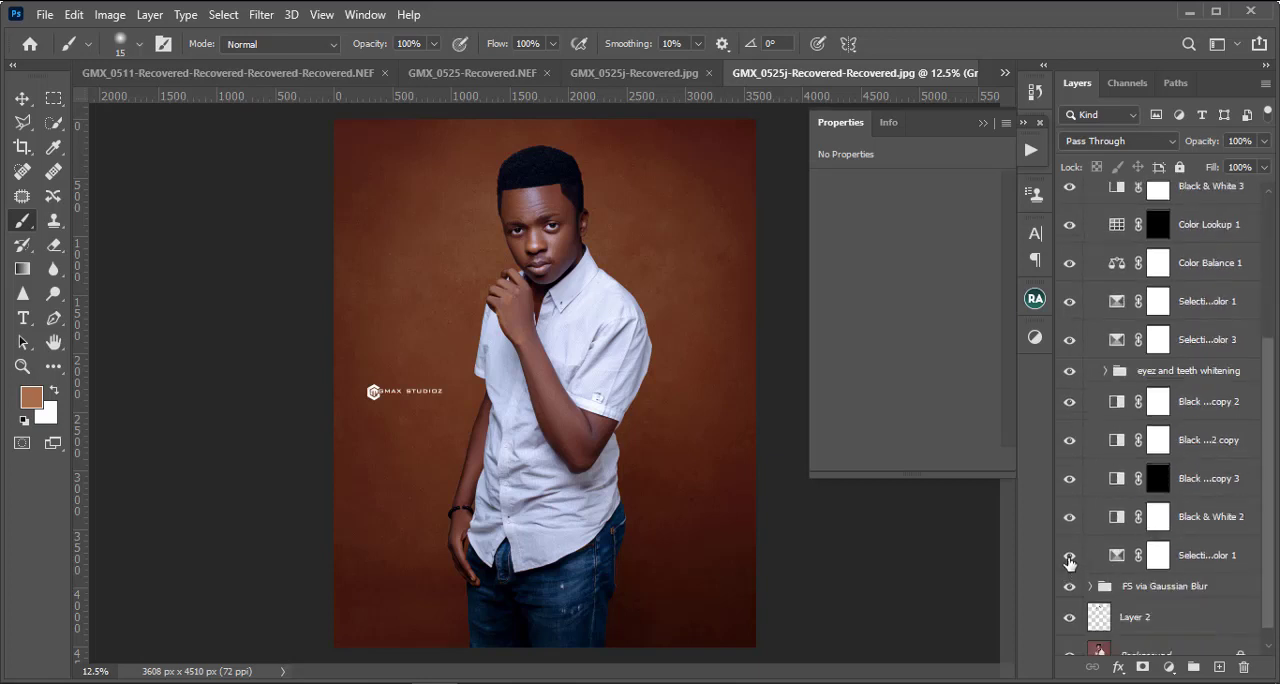
pyautogui.click(1068, 556)
pyautogui.scroll(1, 1182, 424)
pyautogui.scroll(2, 1182, 424)
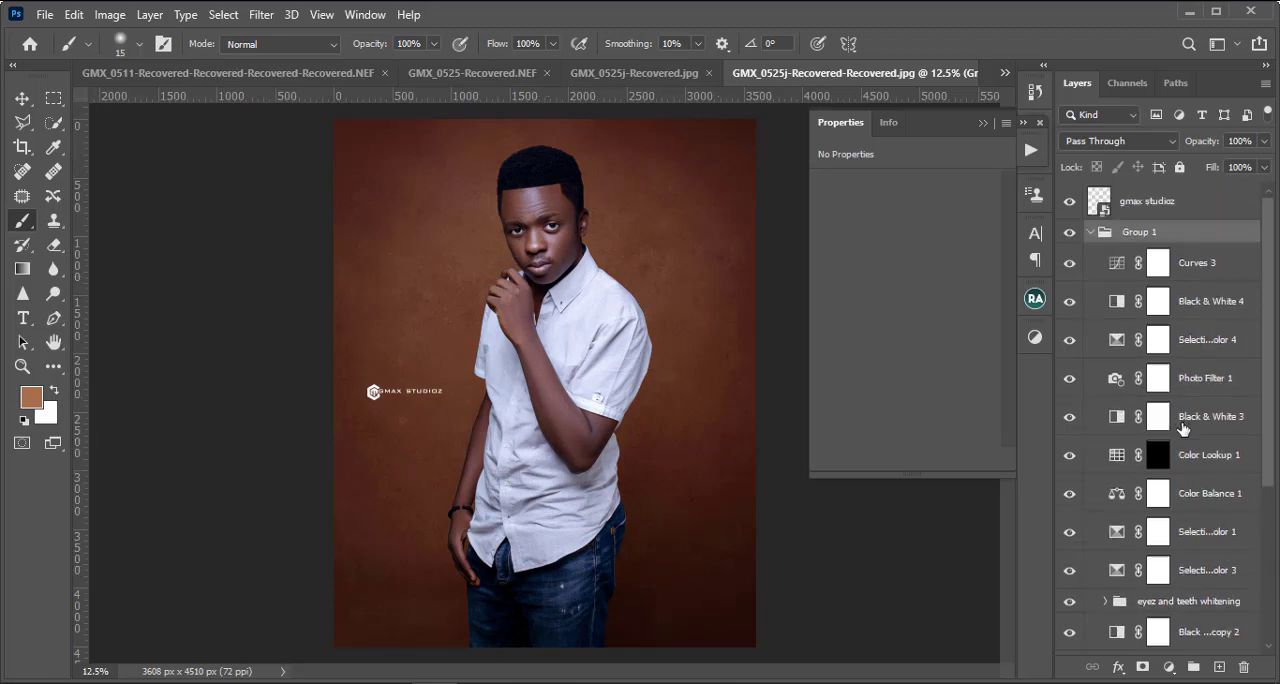
# Step: Invert the Color Lookup 1 layer mask to white so the adjustment applies to the whole portrait
pyautogui.click(1155, 460)
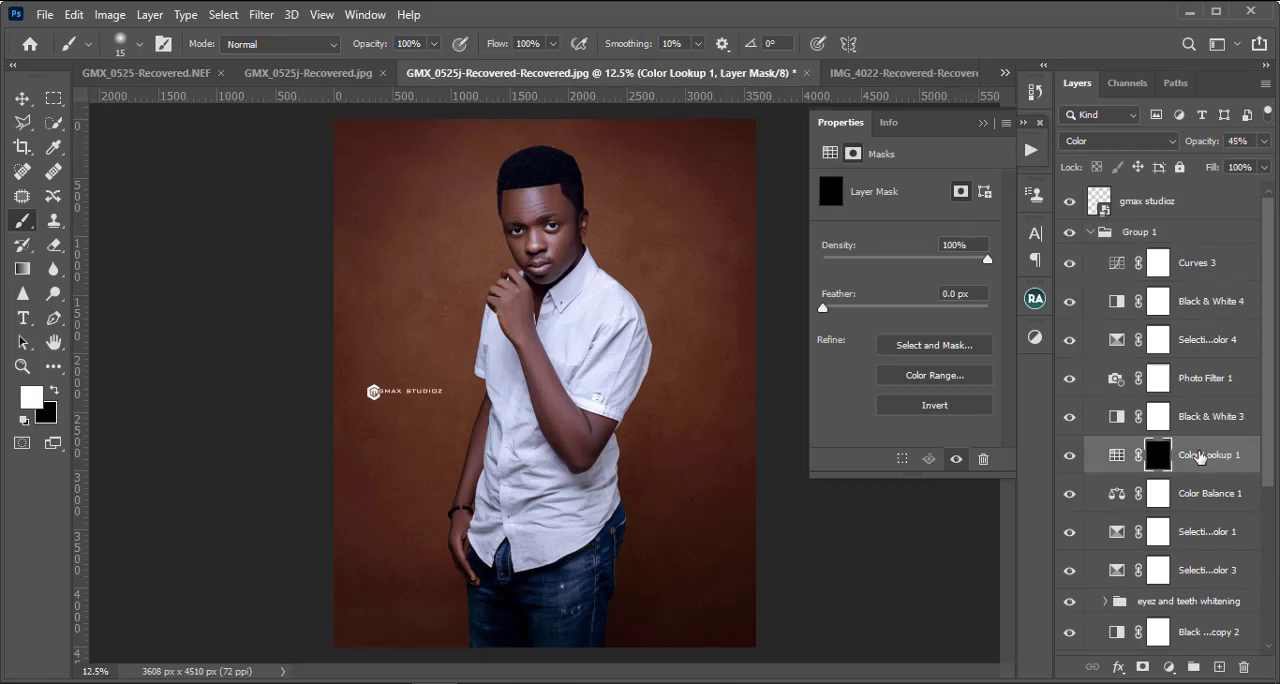
pyautogui.hotkey('ctrl', 'i')
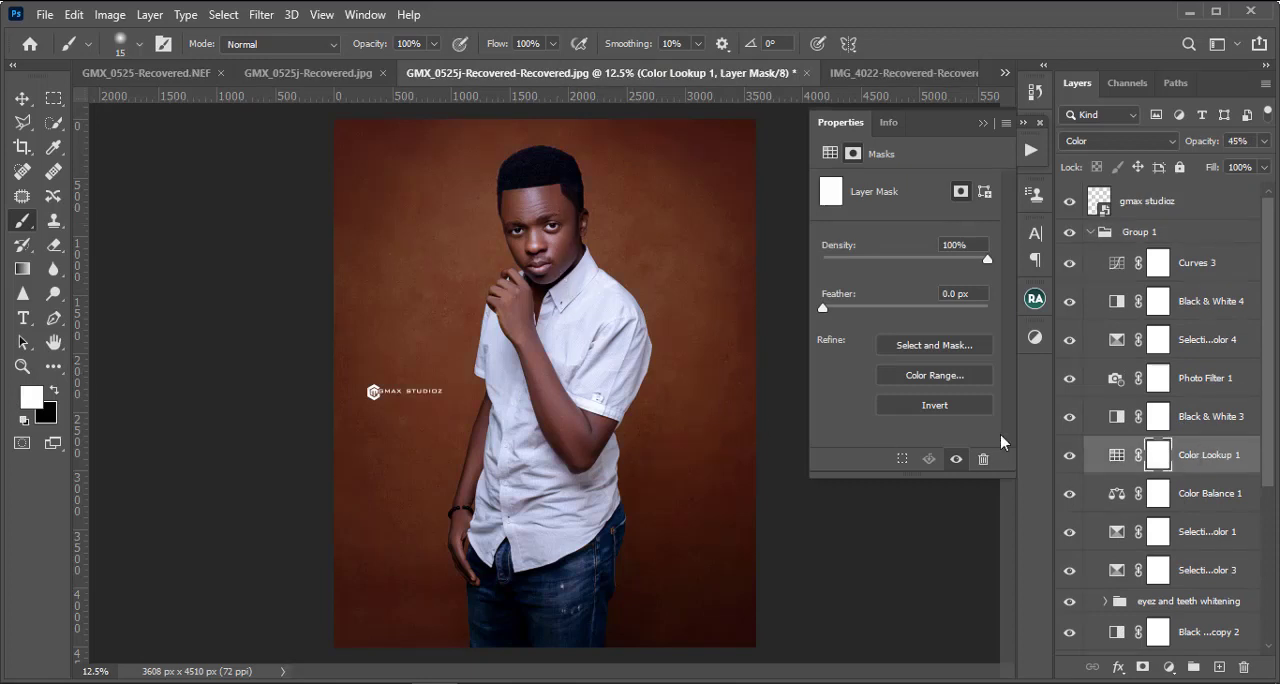
pyautogui.scroll(-3, 1155, 430)
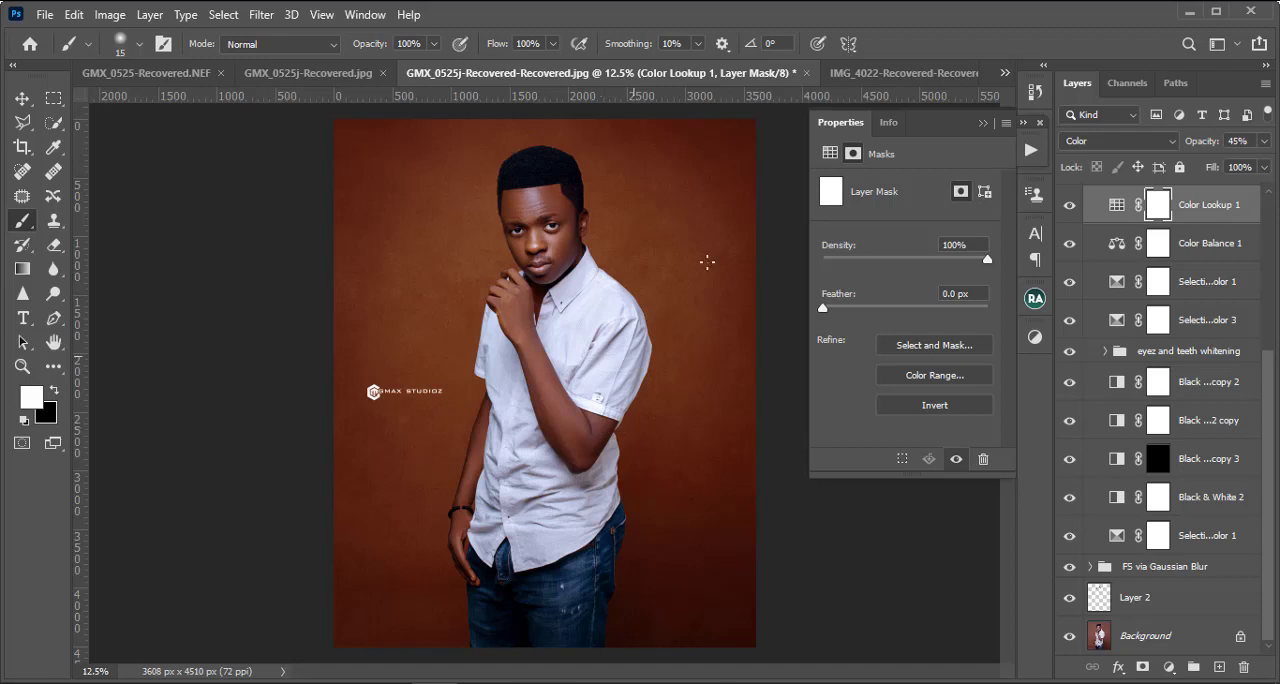
pyautogui.scroll(3, 1162, 331)
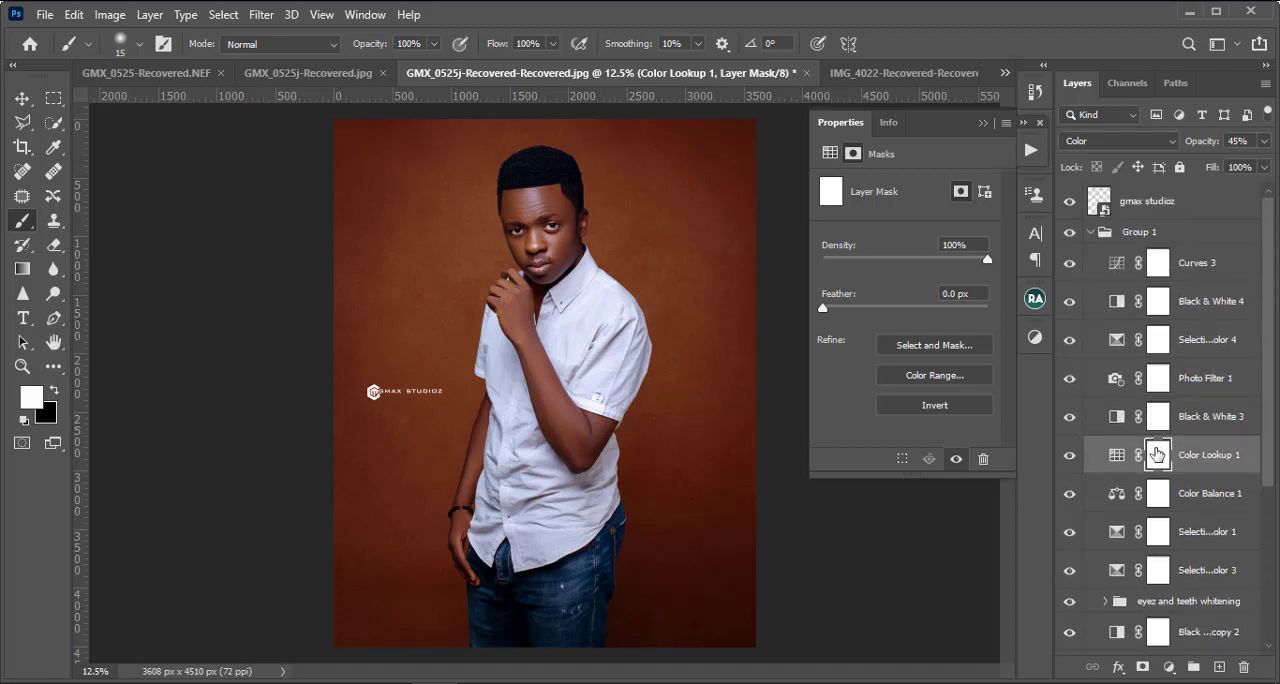
# Step: Hide the lowest Selective Color 1 adjustment layer in Group 1 and check the whole portrait
pyautogui.scroll(-5, 1157, 455)
pyautogui.scroll(-2, 1162, 466)
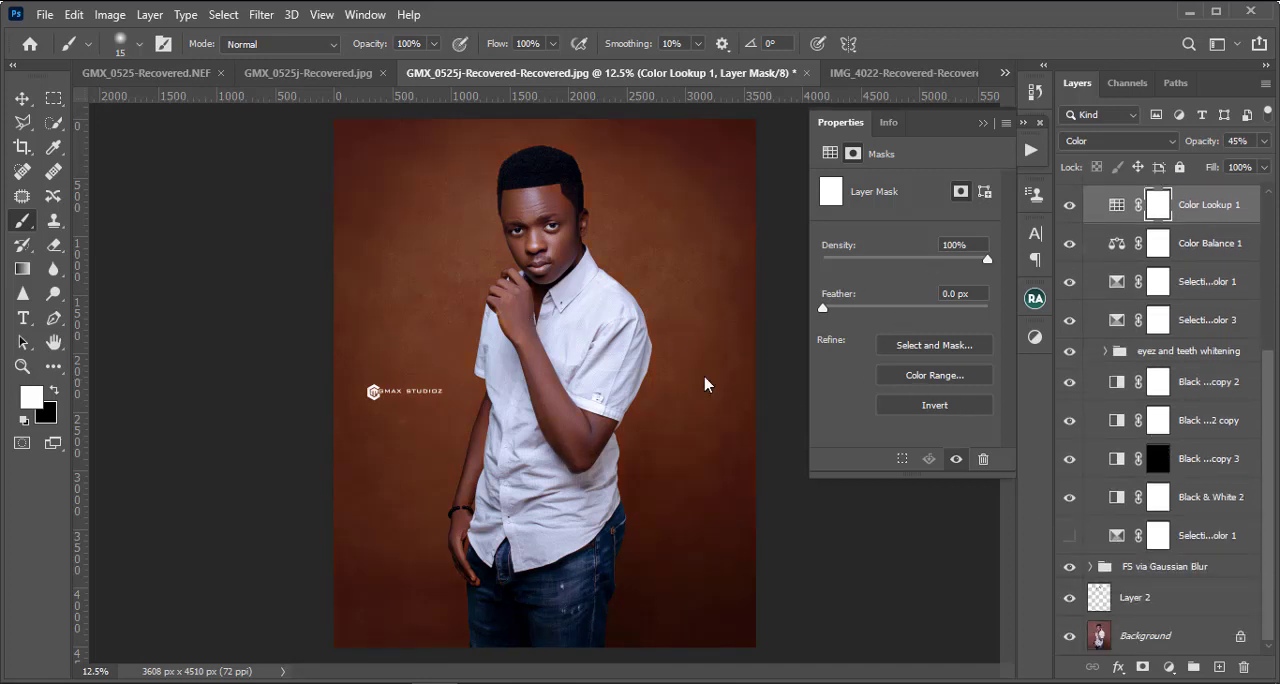
pyautogui.hotkey('ctrl', '+')
pyautogui.hotkey('ctrl', '-')
pyautogui.hotkey('ctrl', '-')
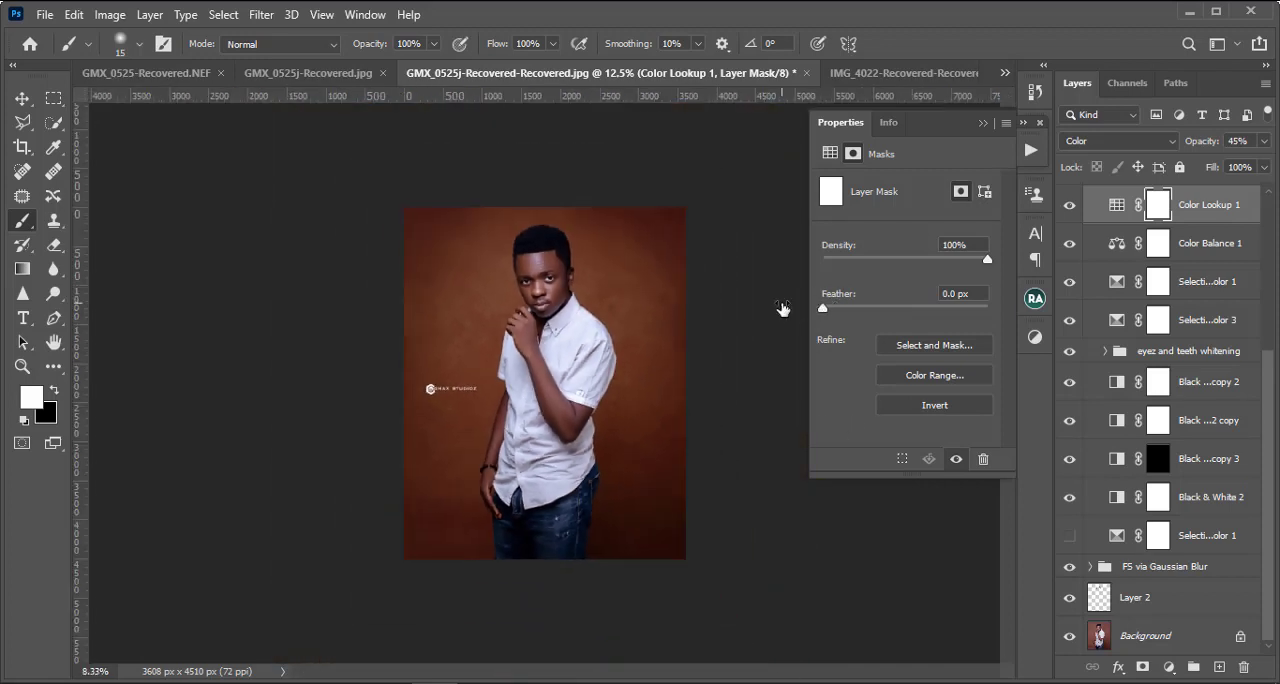
pyautogui.hotkey('ctrl', '+')
pyautogui.hotkey('ctrl', '-')
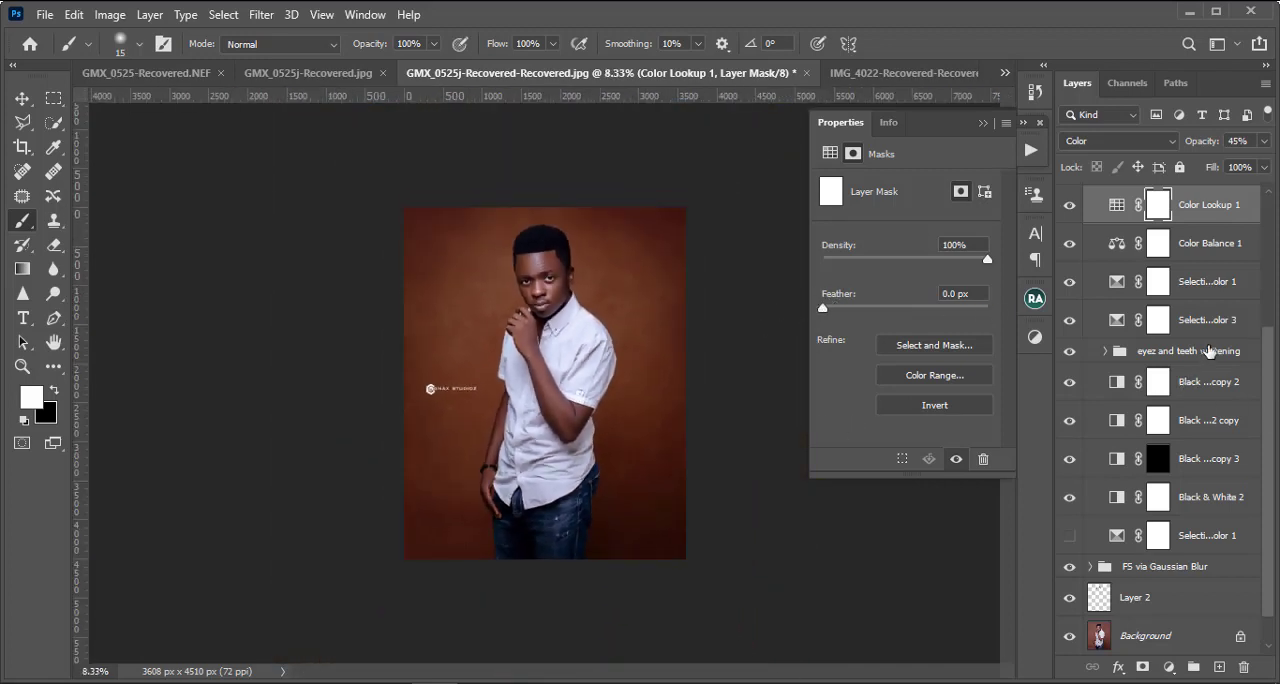
# Step: Raise the midtone point of the Curves 3 adjustment slightly, moving it to input 113
pyautogui.scroll(3, 1190, 370)
pyautogui.click(1118, 265)
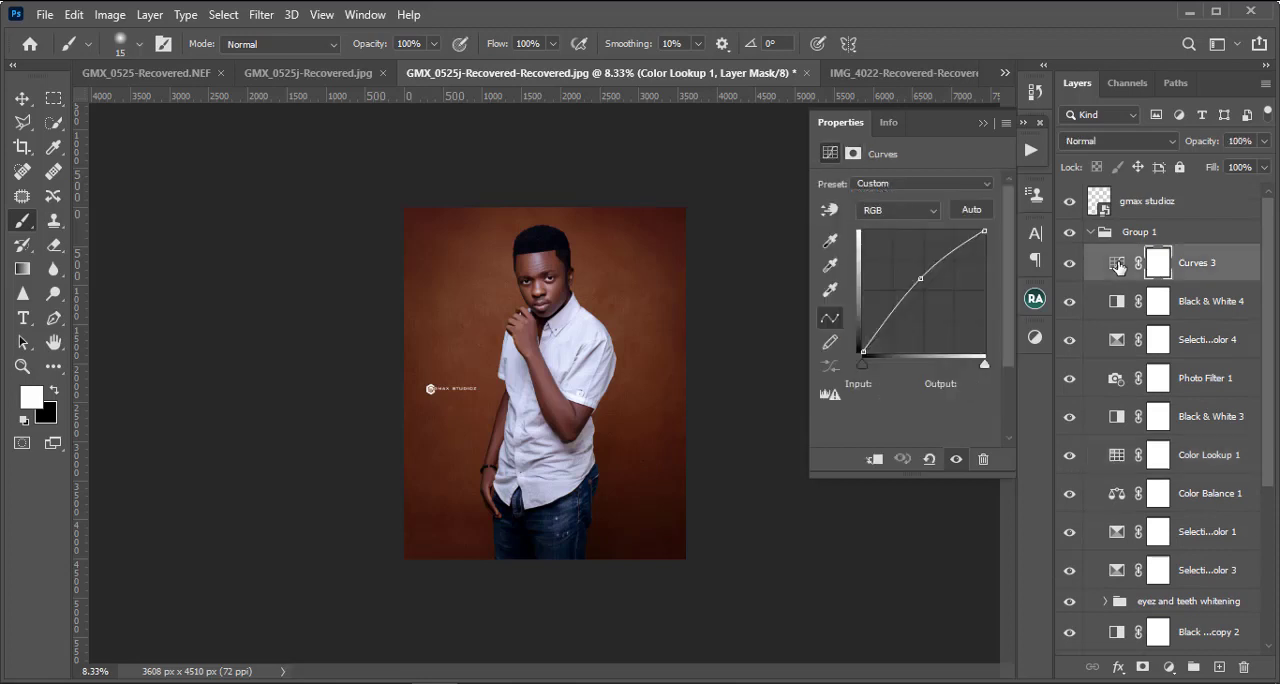
pyautogui.moveTo(920, 278); pyautogui.dragTo(916, 273)
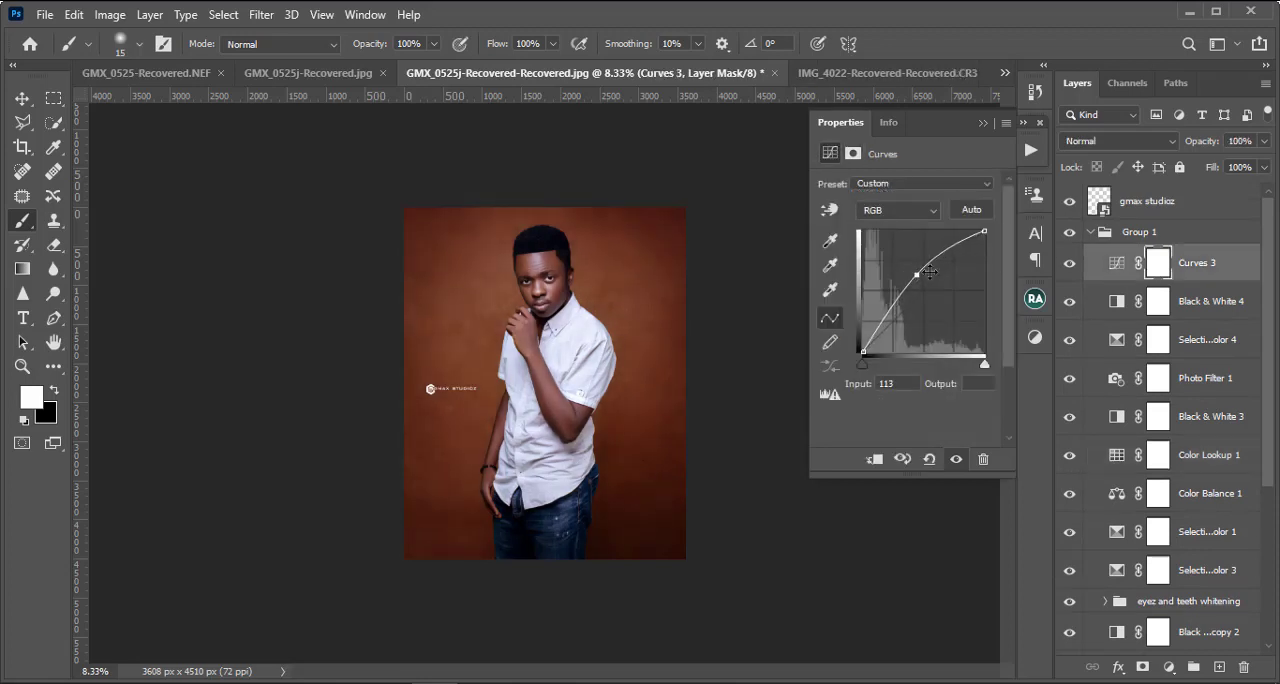
# Step: Examine the brightened portrait, both the face up close and the full figure
pyautogui.hotkey('ctrl', '+')
pyautogui.hotkey('ctrl', '+')
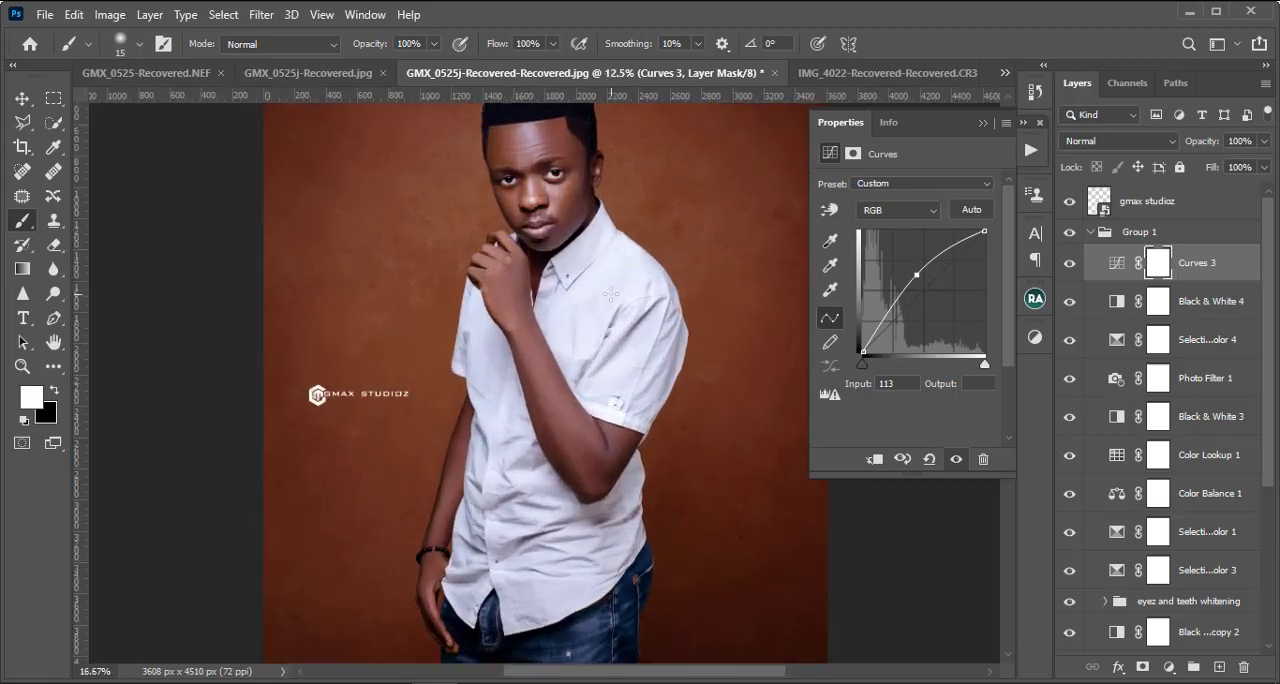
pyautogui.hotkey('ctrl', '-')
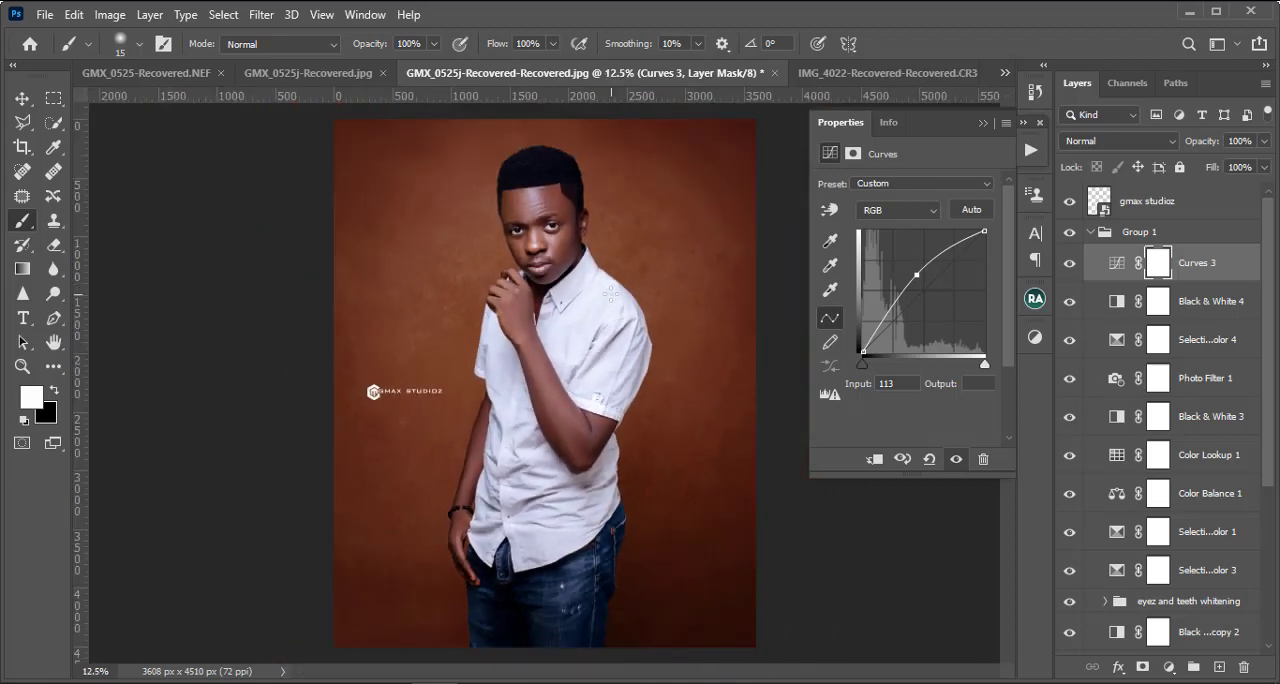
pyautogui.hotkey('ctrl', '-')
pyautogui.hotkey('ctrl', '+')
pyautogui.hotkey('ctrl', '+')
pyautogui.moveTo(572, 319); pyautogui.dragTo(563, 428)
pyautogui.hotkey('ctrl', '+')
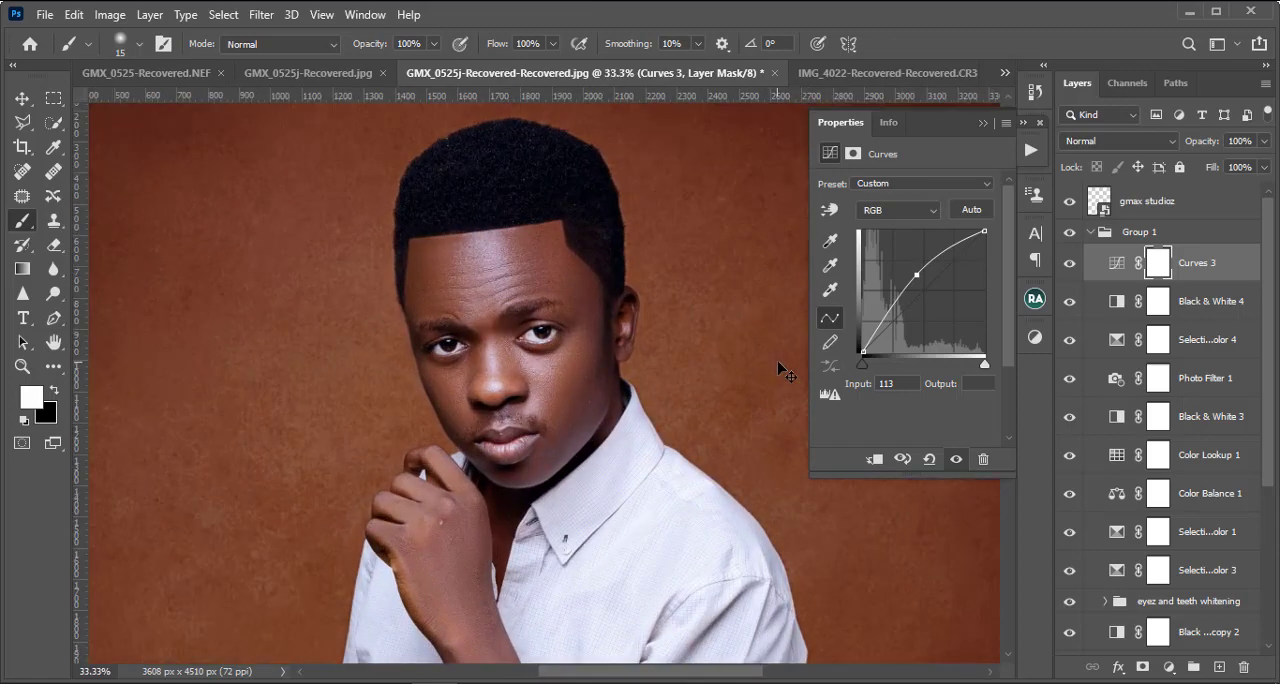
pyautogui.hotkey('ctrl', '-')
pyautogui.hotkey('ctrl', '-')
pyautogui.hotkey('ctrl', '-')
pyautogui.hotkey('ctrl', '-')
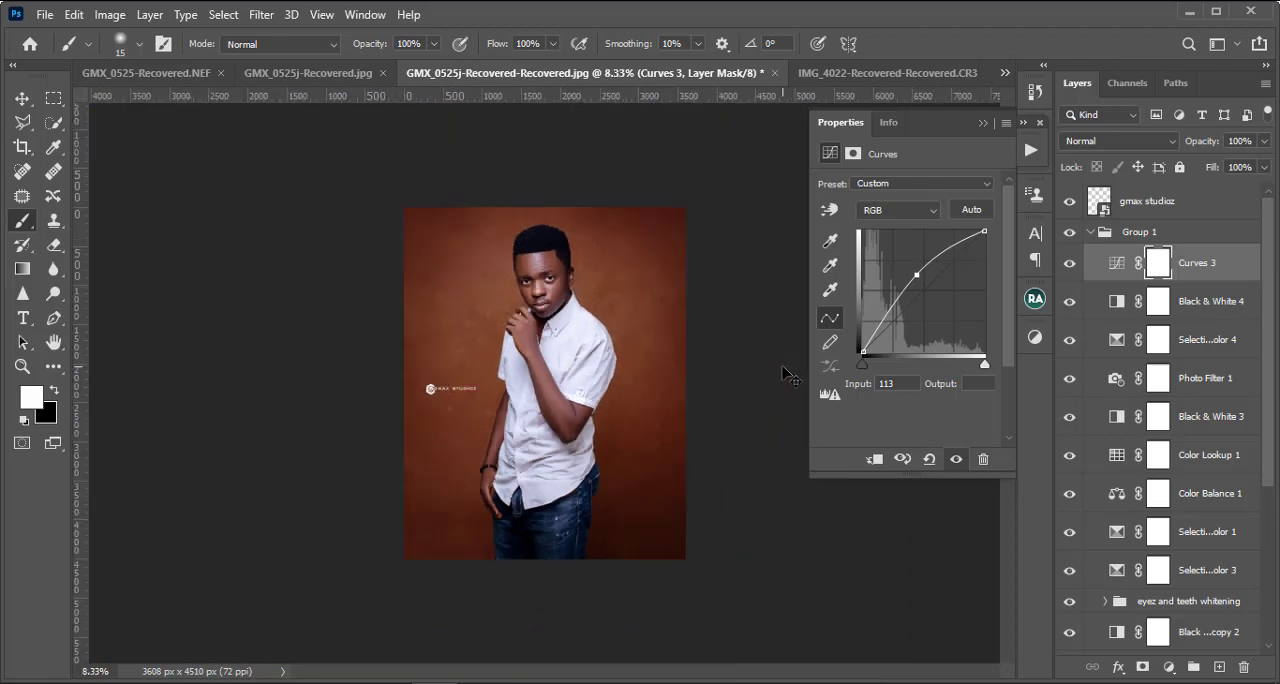
pyautogui.hotkey('ctrl', '+')
pyautogui.hotkey('ctrl', '+')
pyautogui.hotkey('ctrl', '-')
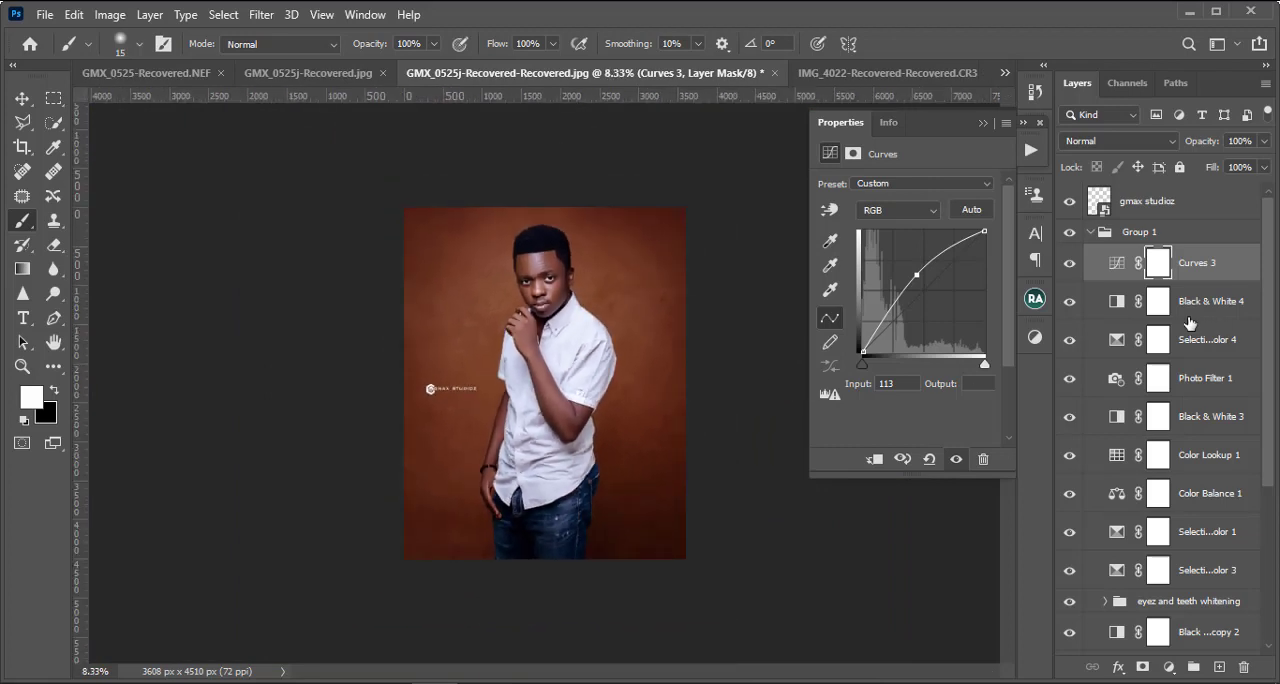
# Step: Collapse Group 1 and hide the whole group
pyautogui.click(1098, 233)
pyautogui.click(1091, 232)
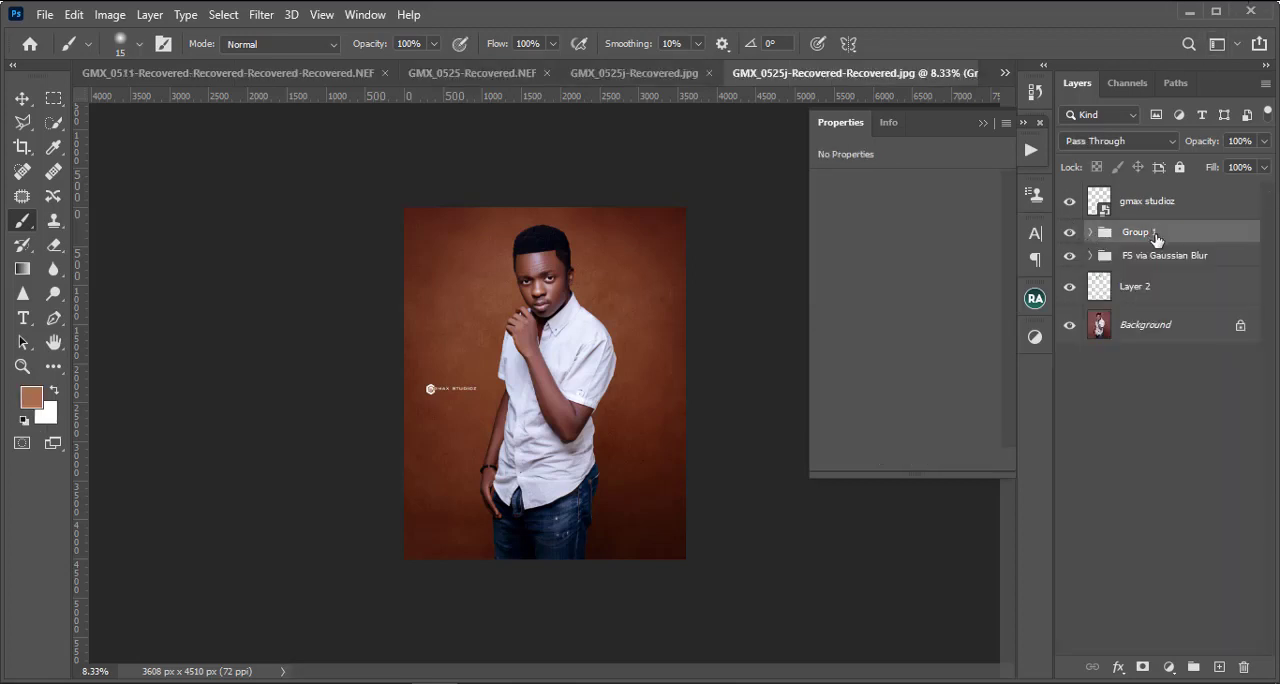
pyautogui.click(1071, 233)
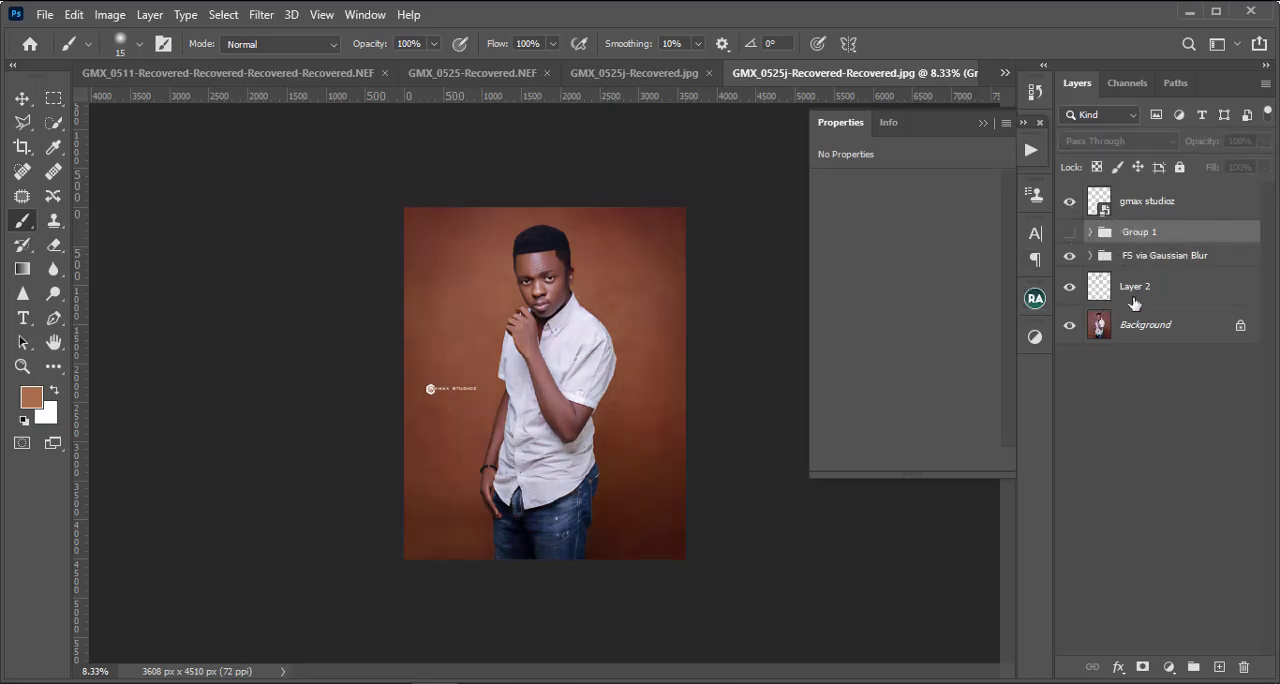
# Step: Add a Color Lookup adjustment layer above Group 1 and load the 3D LUT "gmax chocolate & blue boost.CUBE"
pyautogui.click(1168, 668)
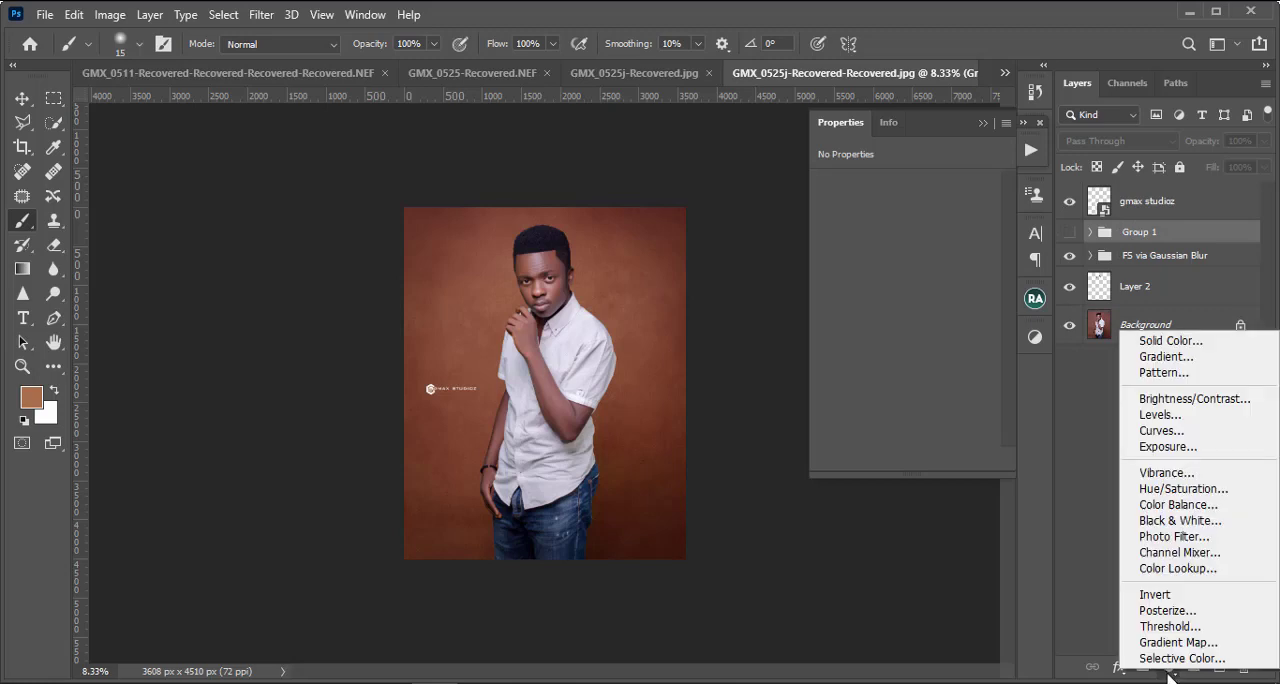
pyautogui.click(1173, 569)
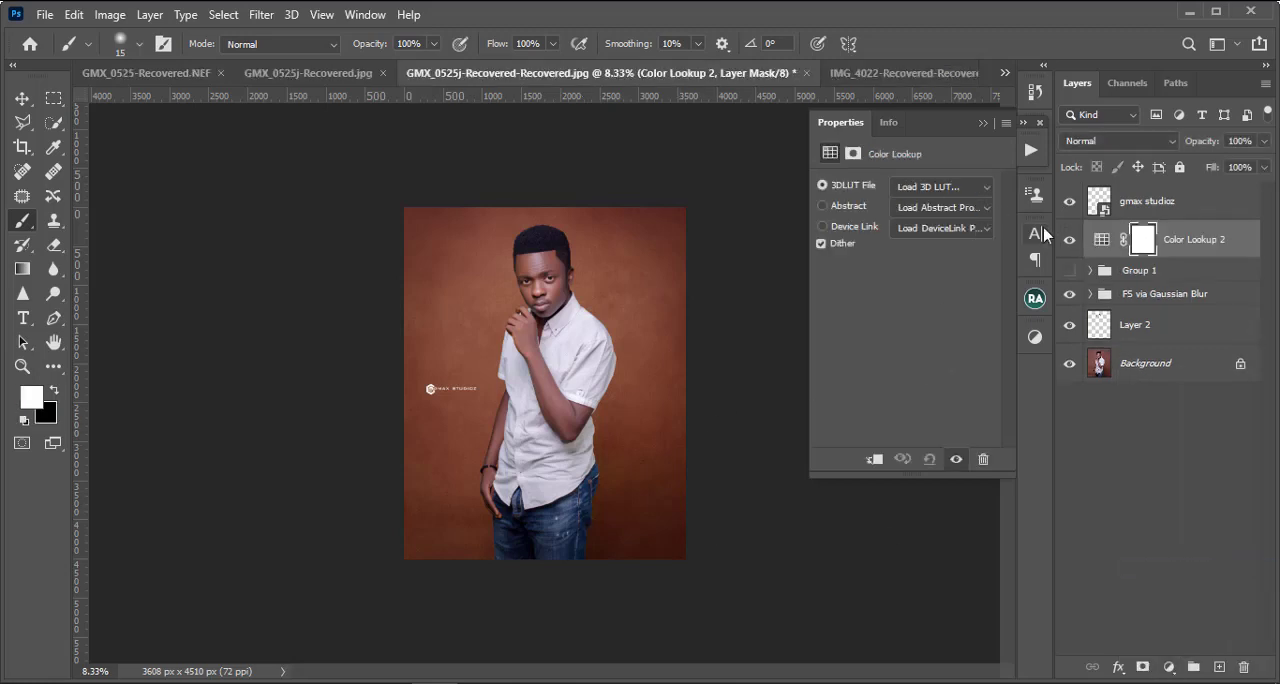
pyautogui.click(927, 188)
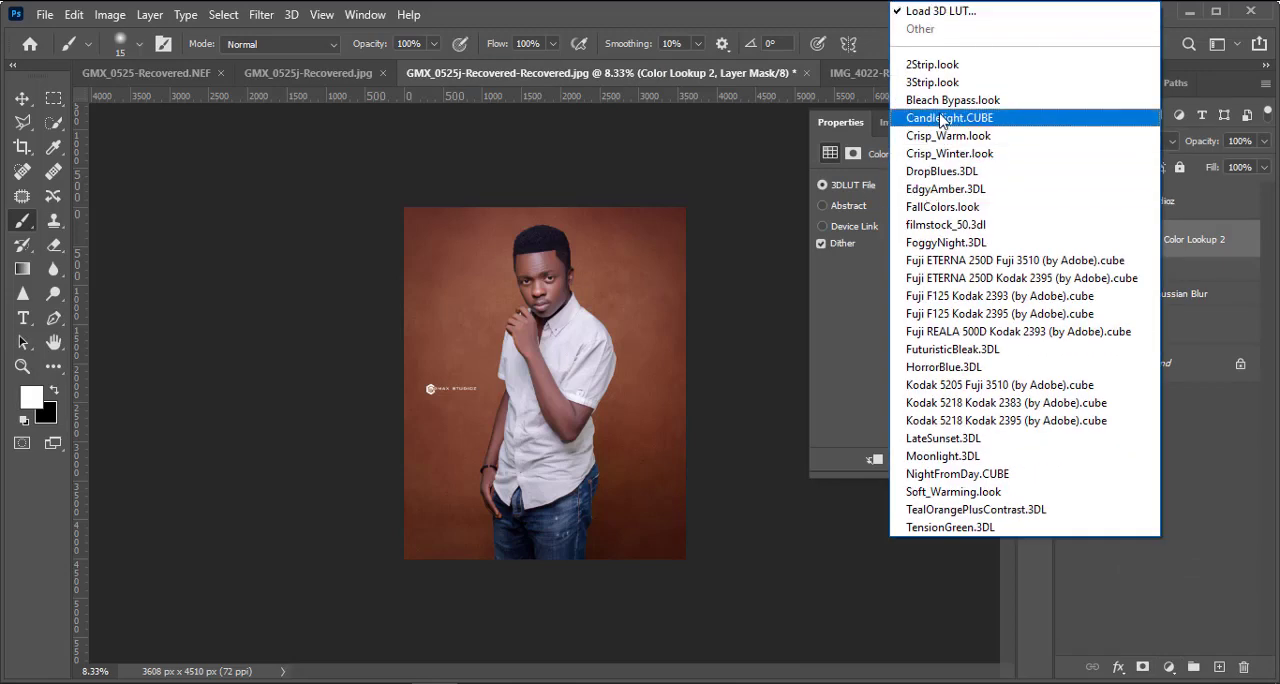
pyautogui.click(844, 319)
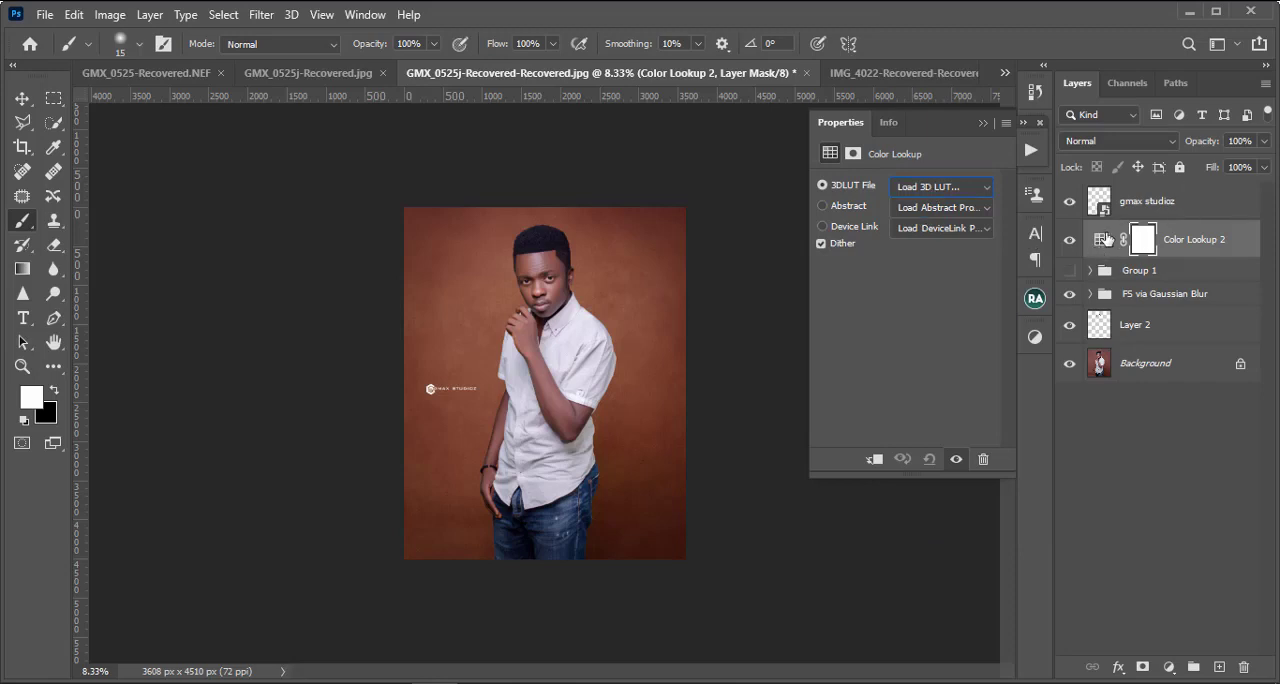
pyautogui.click(928, 190)
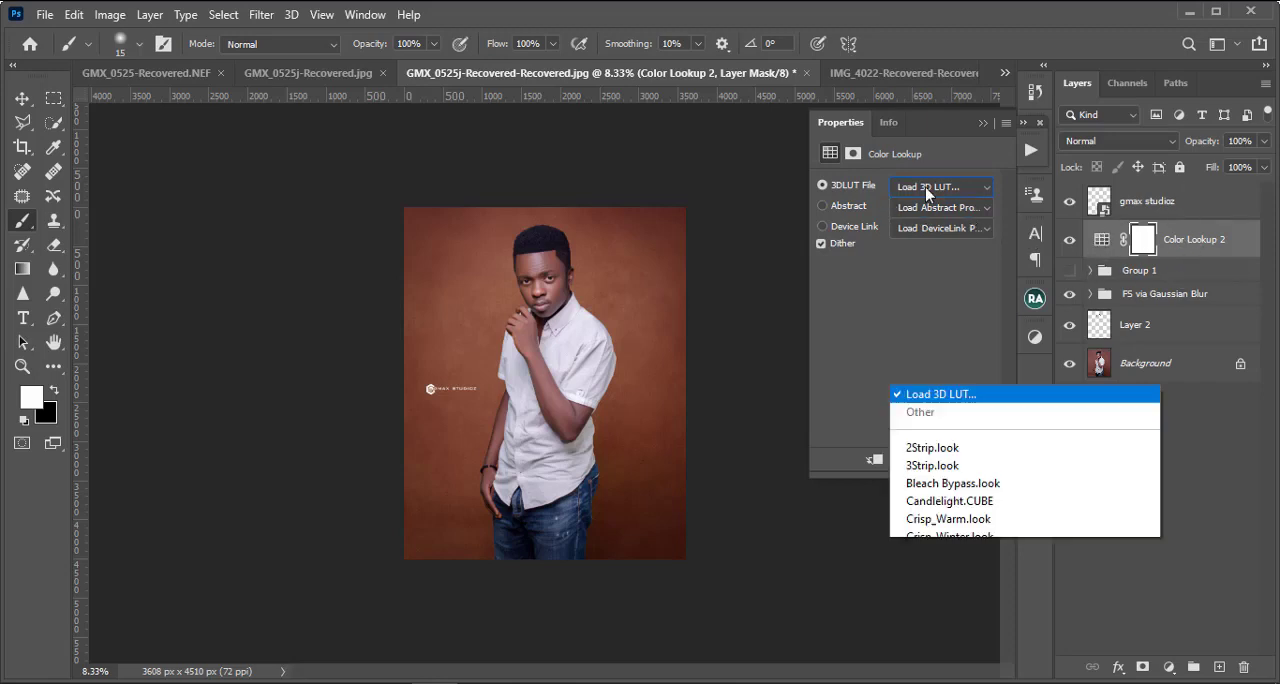
pyautogui.click(928, 16)
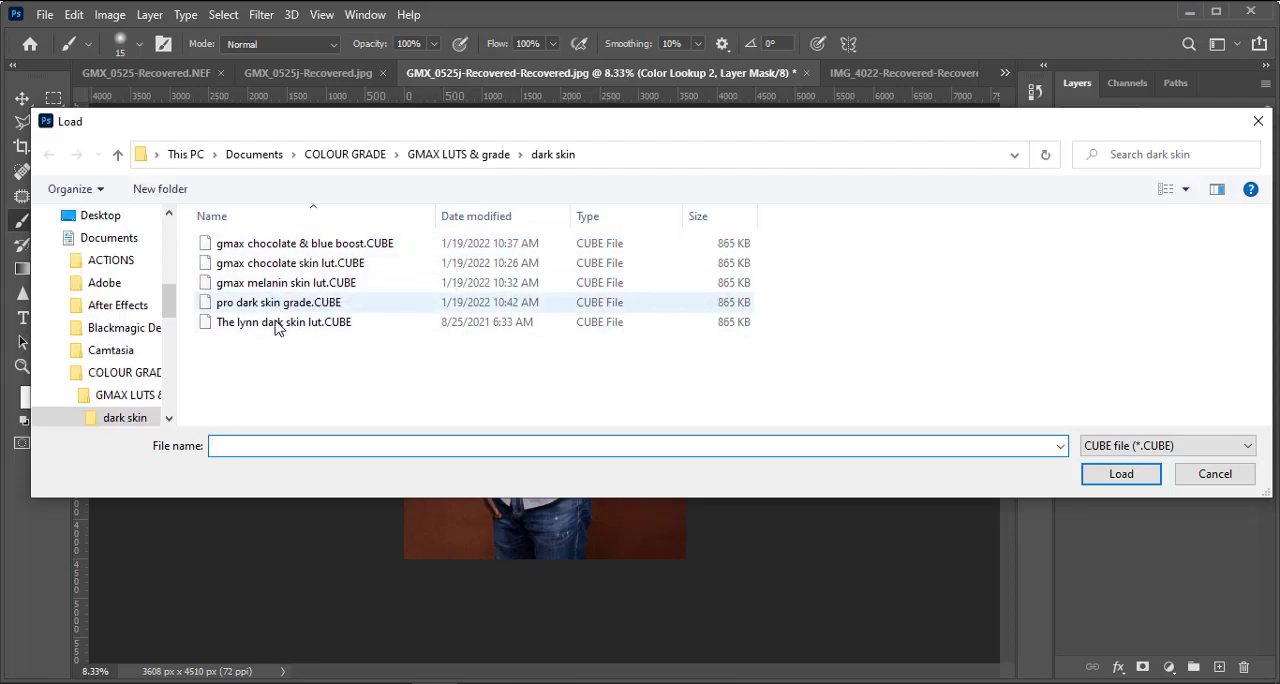
pyautogui.doubleClick(277, 245)
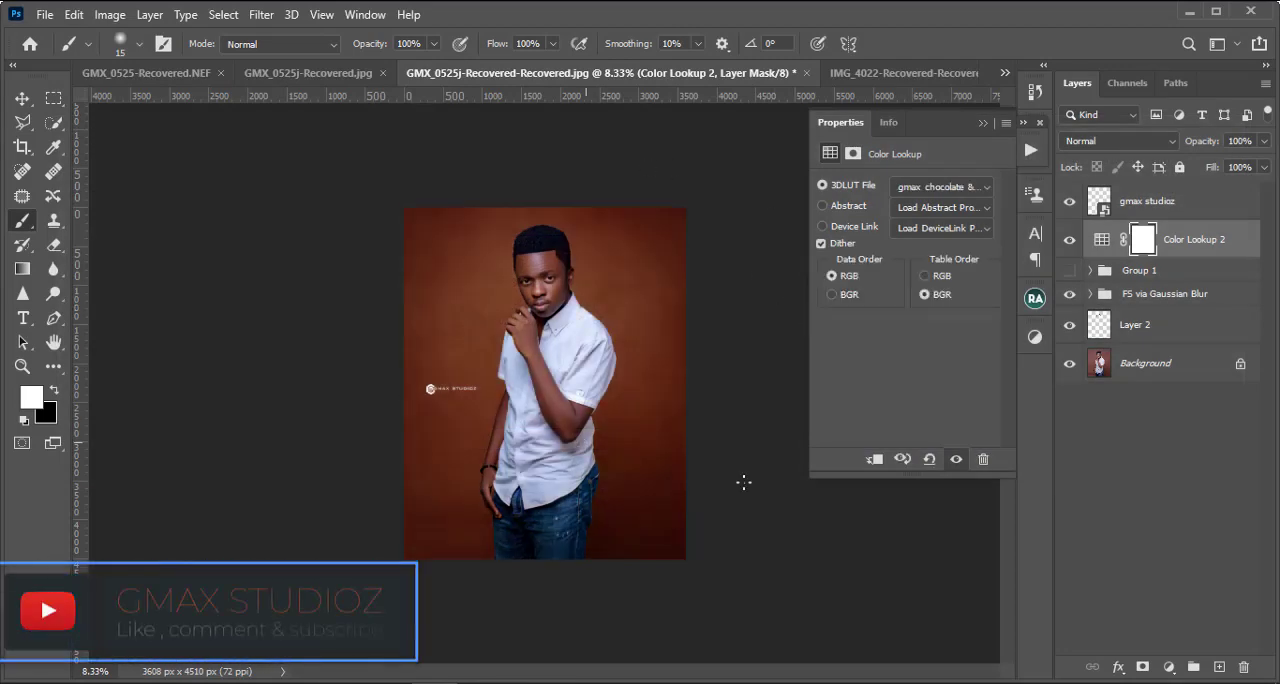
# Step: Examine the face and compare the portrait with and without the Color Lookup 2 adjustment
pyautogui.hotkey('ctrl', '+')
pyautogui.hotkey('ctrl', '+')
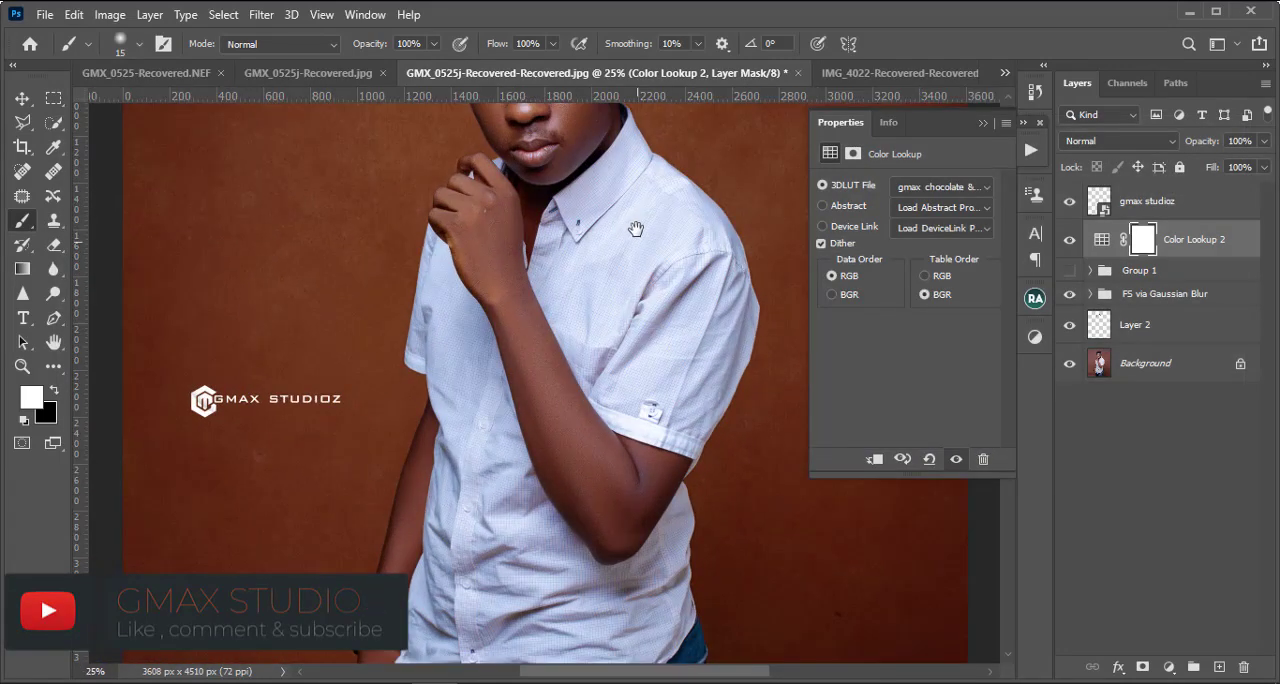
pyautogui.moveTo(604, 148); pyautogui.dragTo(549, 538)
pyautogui.hotkey('ctrl', '+')
pyautogui.hotkey('ctrl', '+')
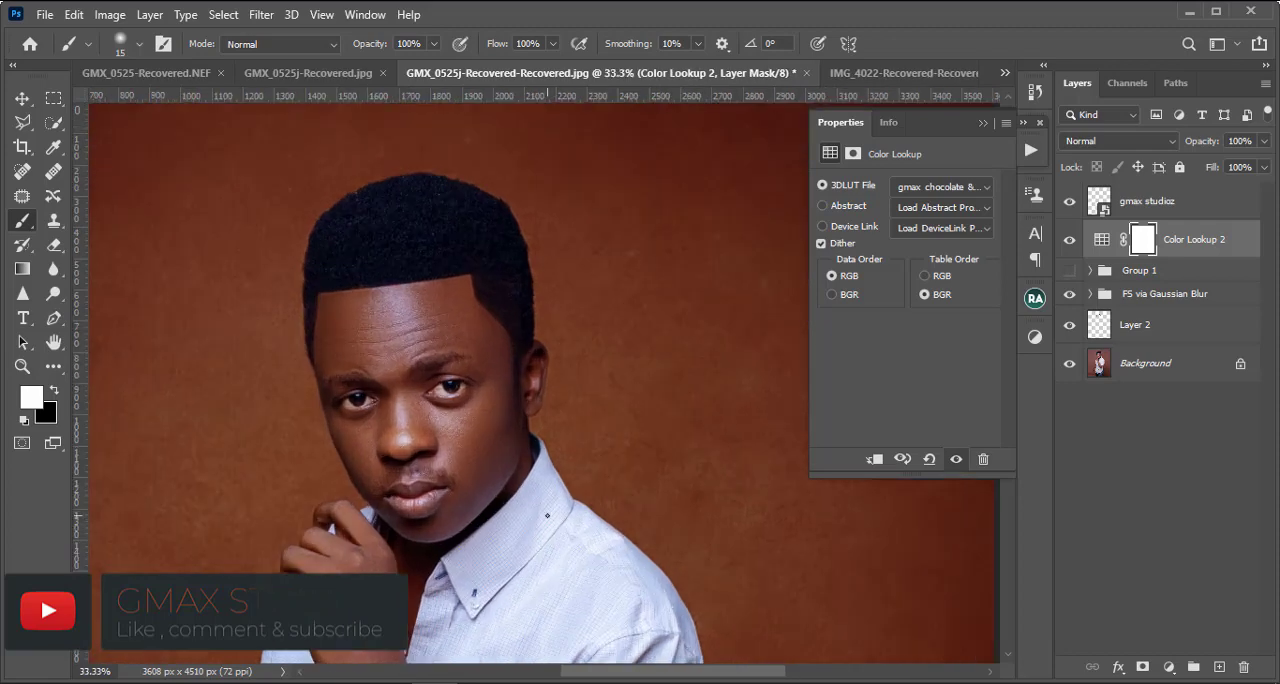
pyautogui.hotkey('ctrl', '-')
pyautogui.click(1069, 241)
pyautogui.click(1069, 241)
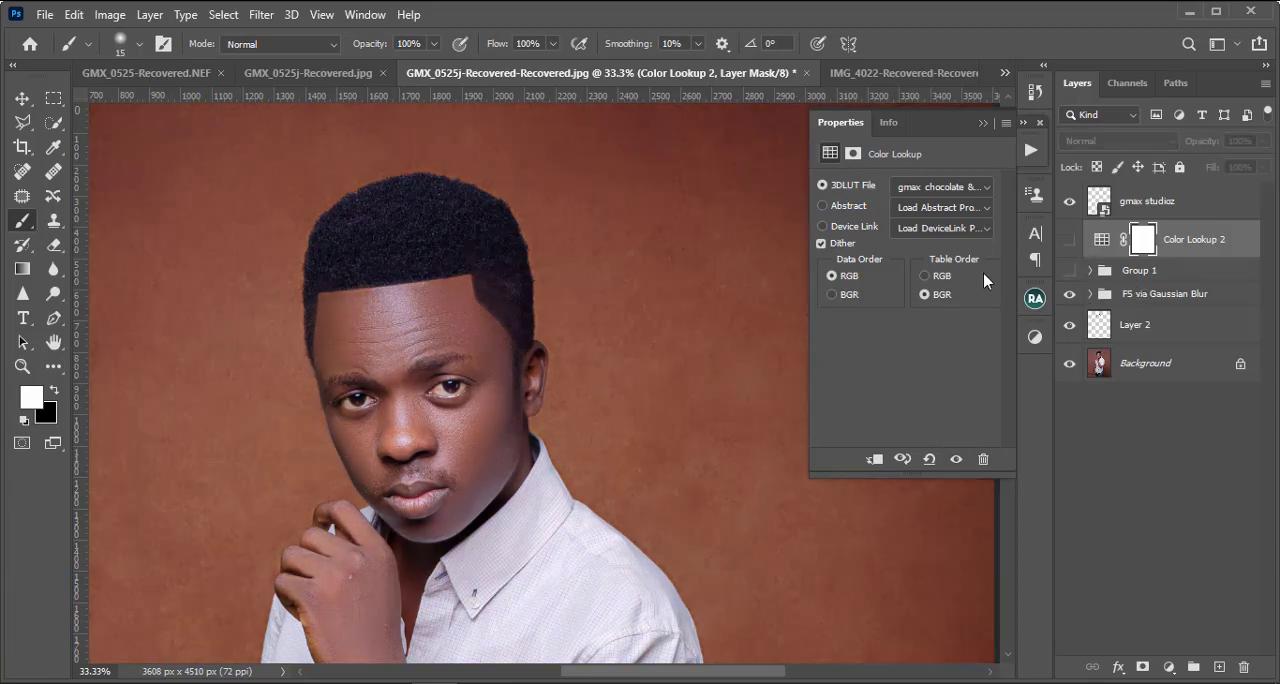
pyautogui.click(1069, 240)
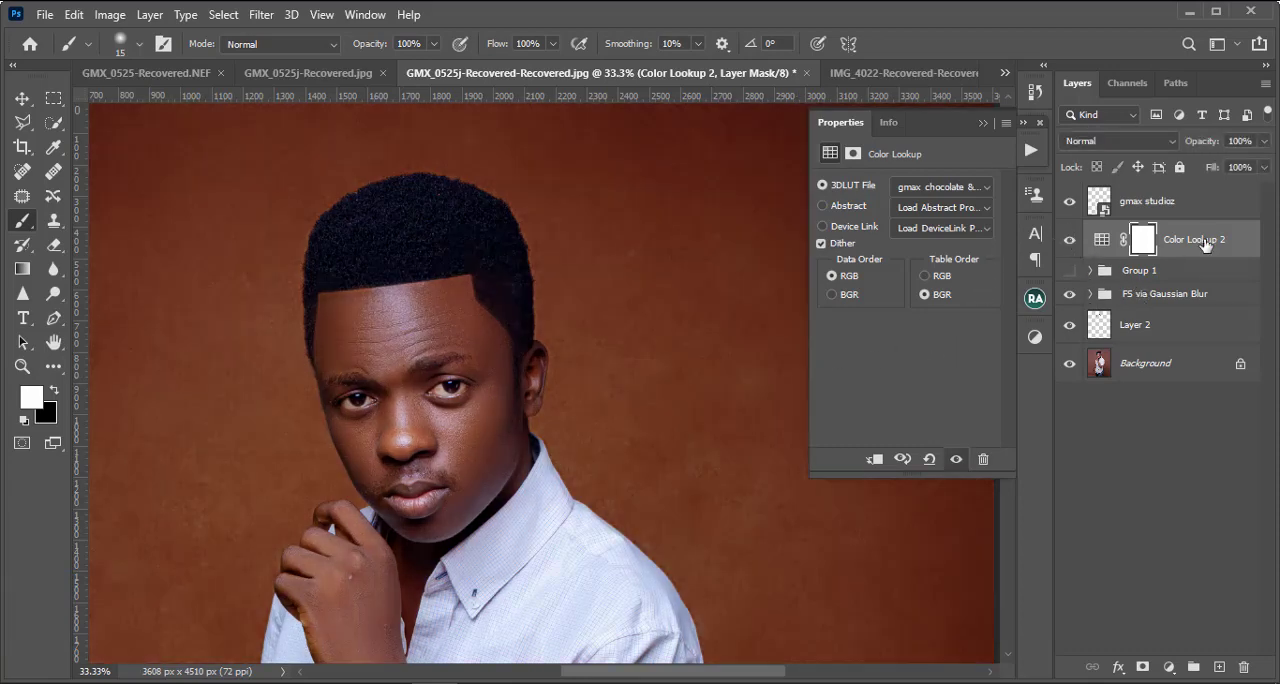
# Step: Invert the Color Lookup 2 mask to black and load the subject's outline as a selection from the Low Frequency copy 2 mask
pyautogui.click(1089, 293)
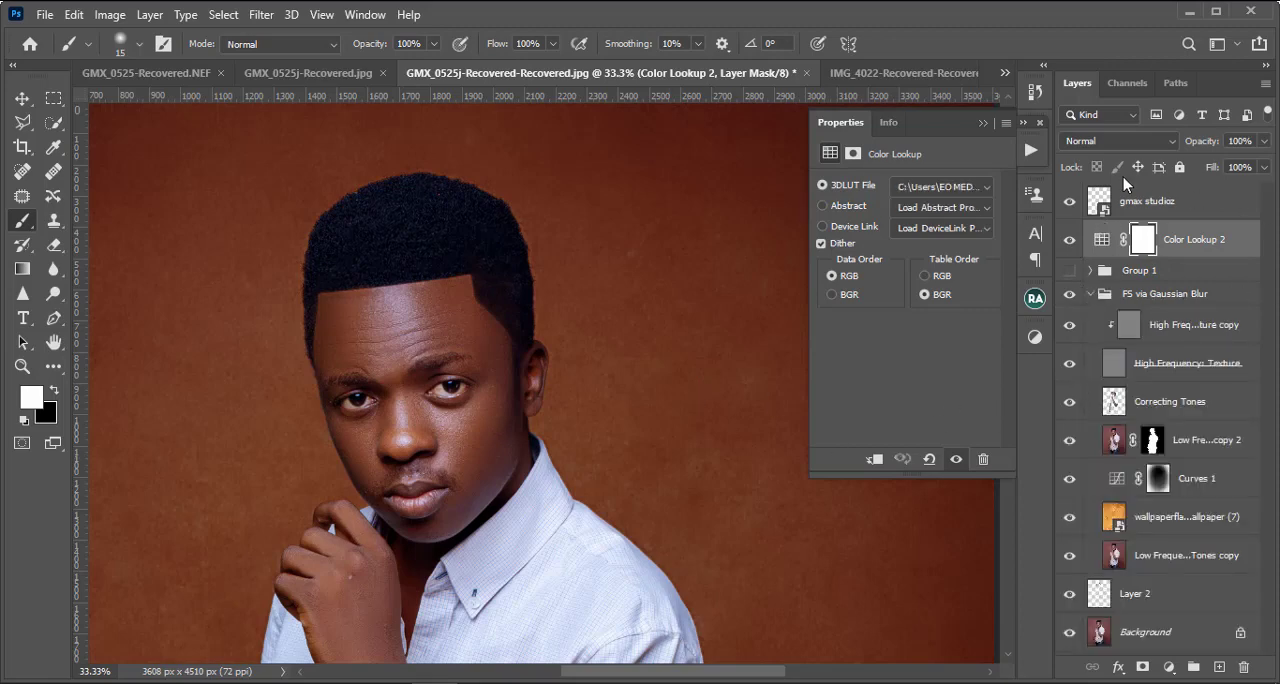
pyautogui.hotkey('ctrl', 'i')
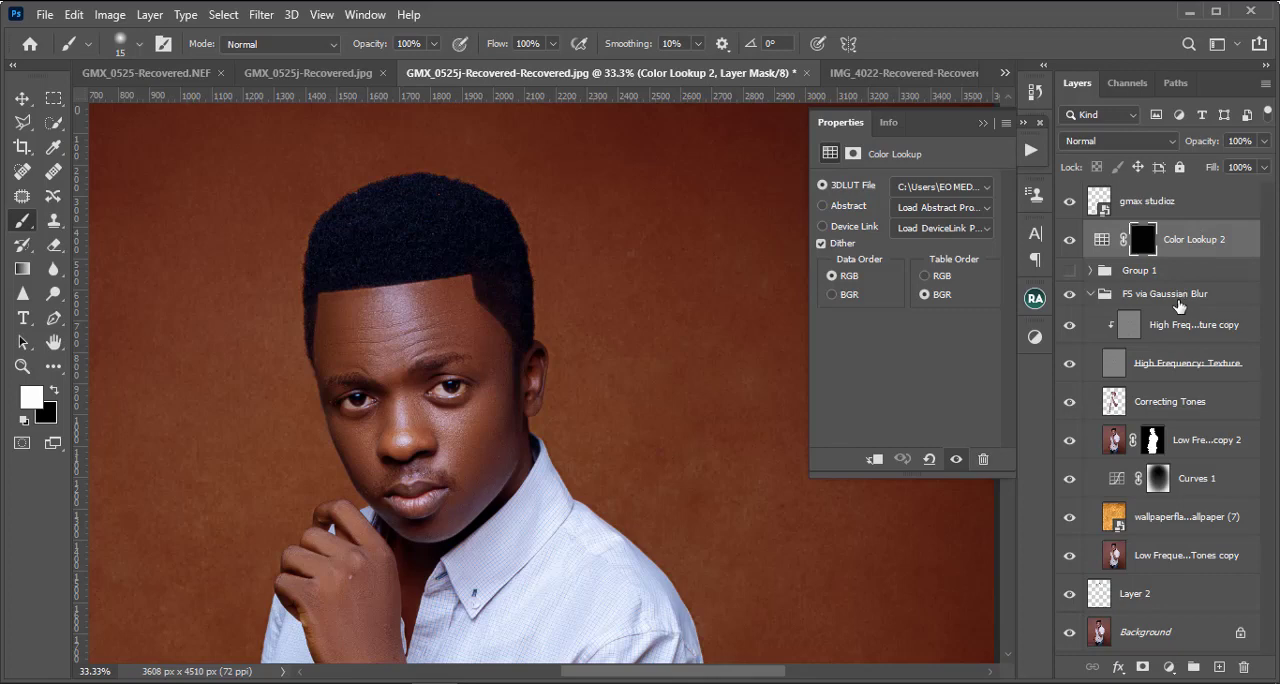
pyautogui.keyDown('ctrl'); pyautogui.click(1152, 440); pyautogui.keyUp('ctrl')
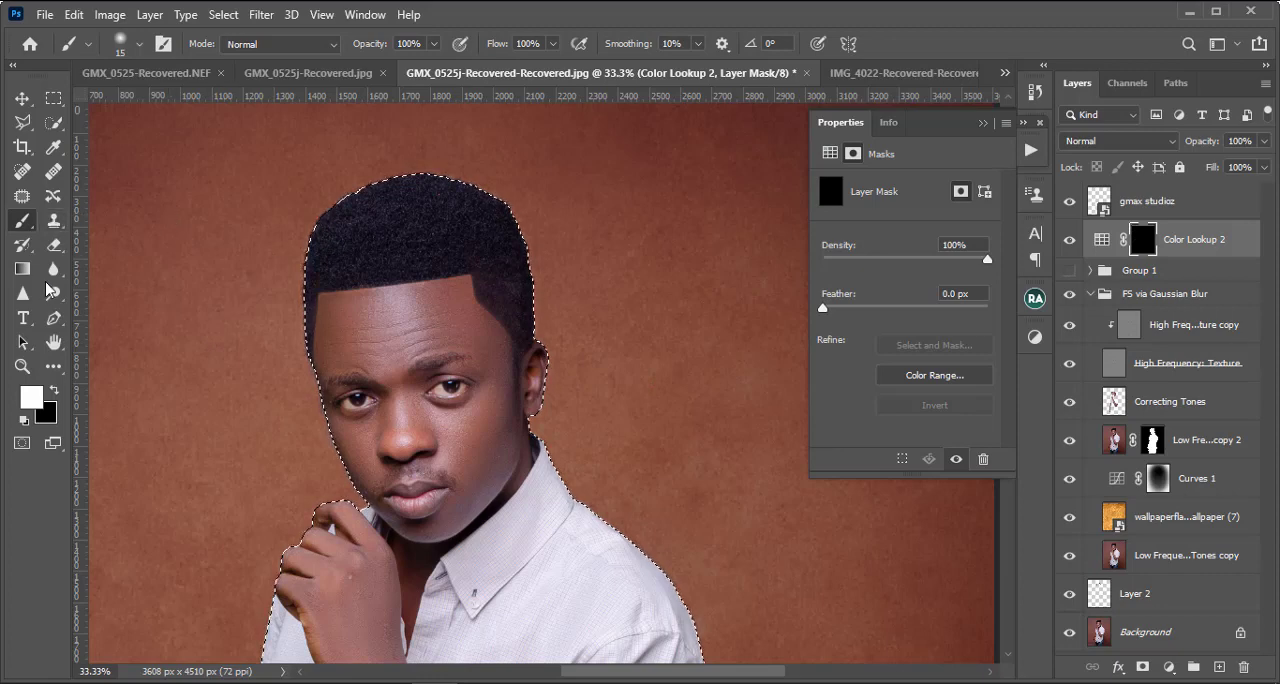
# Step: Paint white over the subject's face on the Color Lookup 2 mask with a 175 px brush
pyautogui.press(']')
pyautogui.press(']')
pyautogui.press(']')
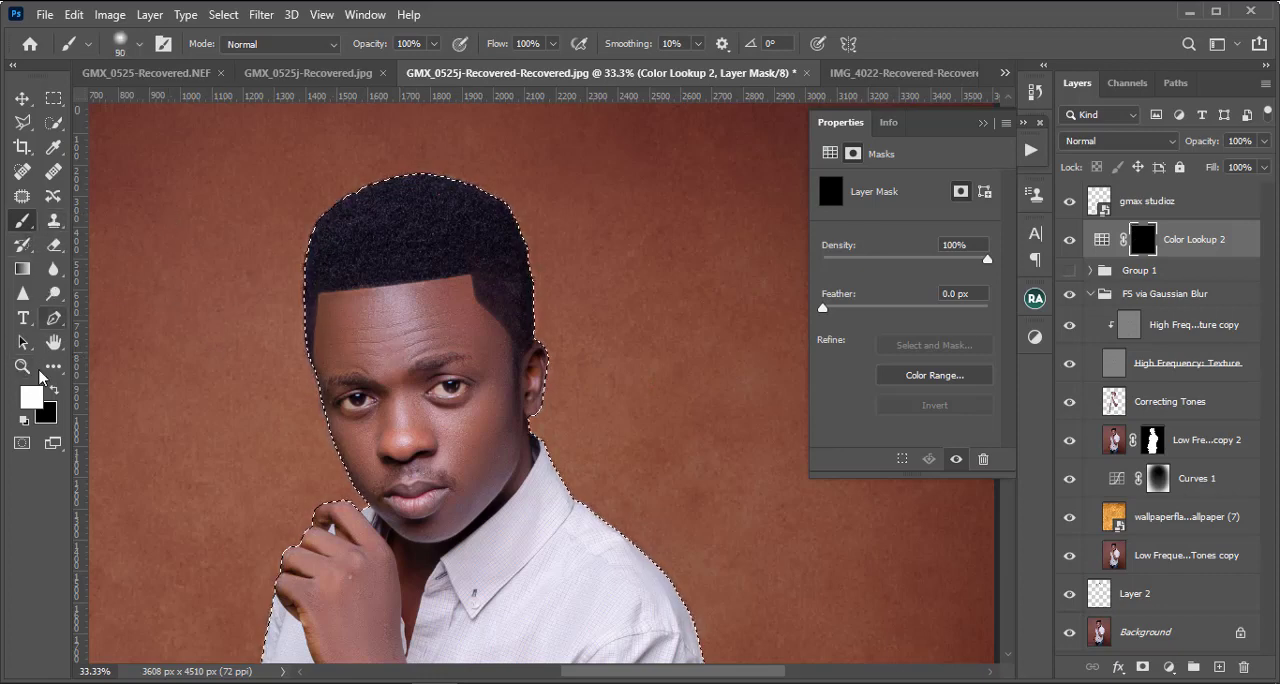
pyautogui.press(']')
pyautogui.press(']')
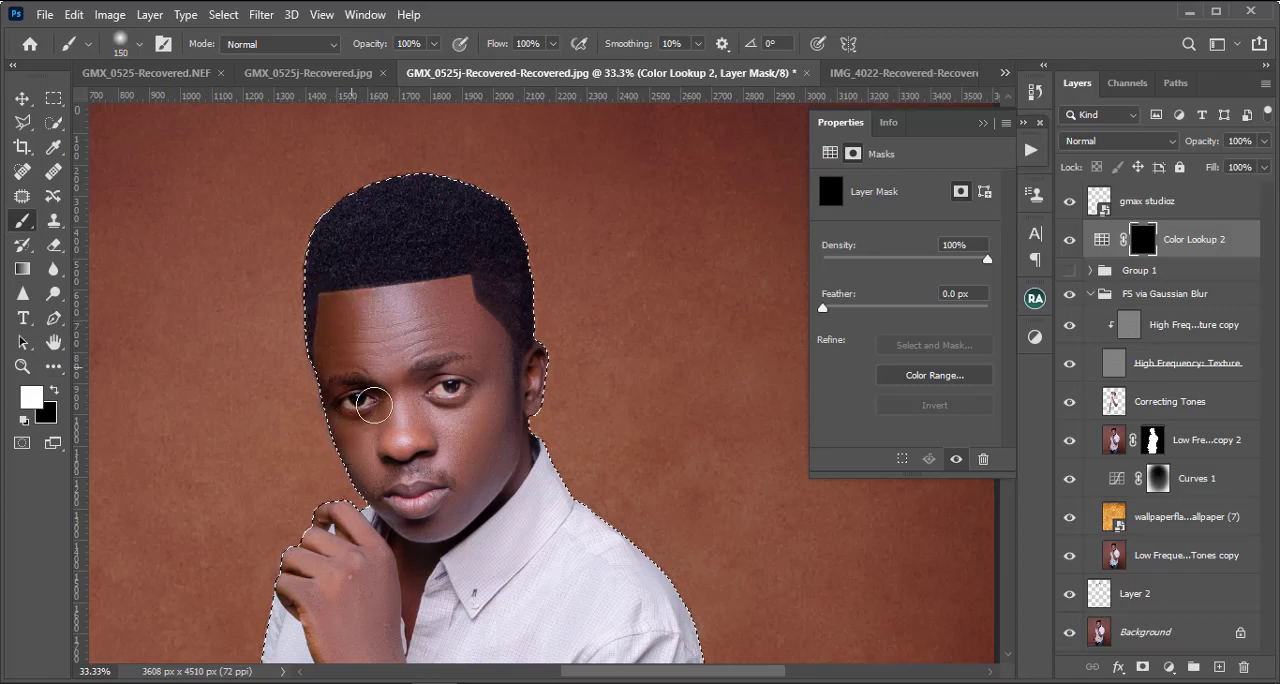
pyautogui.press(']')
pyautogui.moveTo(384, 319)
pyautogui.mouseDown()
pyautogui.moveTo(341, 296)
pyautogui.moveTo(368, 305)
pyautogui.moveTo(425, 284)
pyautogui.moveTo(454, 298)
pyautogui.moveTo(489, 396)
pyautogui.moveTo(509, 350)
pyautogui.moveTo(525, 385)
pyautogui.moveTo(494, 461)
pyautogui.moveTo(509, 429)
pyautogui.moveTo(531, 440)
pyautogui.moveTo(477, 504)
pyautogui.moveTo(423, 518)
pyautogui.moveTo(444, 473)
pyautogui.moveTo(439, 393)
pyautogui.moveTo(409, 402)
pyautogui.moveTo(368, 386)
pyautogui.moveTo(365, 416)
pyautogui.moveTo(417, 513)
pyautogui.moveTo(403, 613)
pyautogui.moveTo(433, 539)
pyautogui.moveTo(464, 509)
pyautogui.moveTo(504, 384)
pyautogui.moveTo(466, 314)
pyautogui.moveTo(468, 283)
pyautogui.moveTo(502, 336)
pyautogui.moveTo(494, 304)
pyautogui.moveTo(507, 395)
pyautogui.moveTo(492, 455)
pyautogui.moveTo(407, 506)
pyautogui.moveTo(381, 410)
pyautogui.moveTo(424, 516)
pyautogui.moveTo(422, 486)
pyautogui.moveTo(398, 457)
pyautogui.mouseUp()
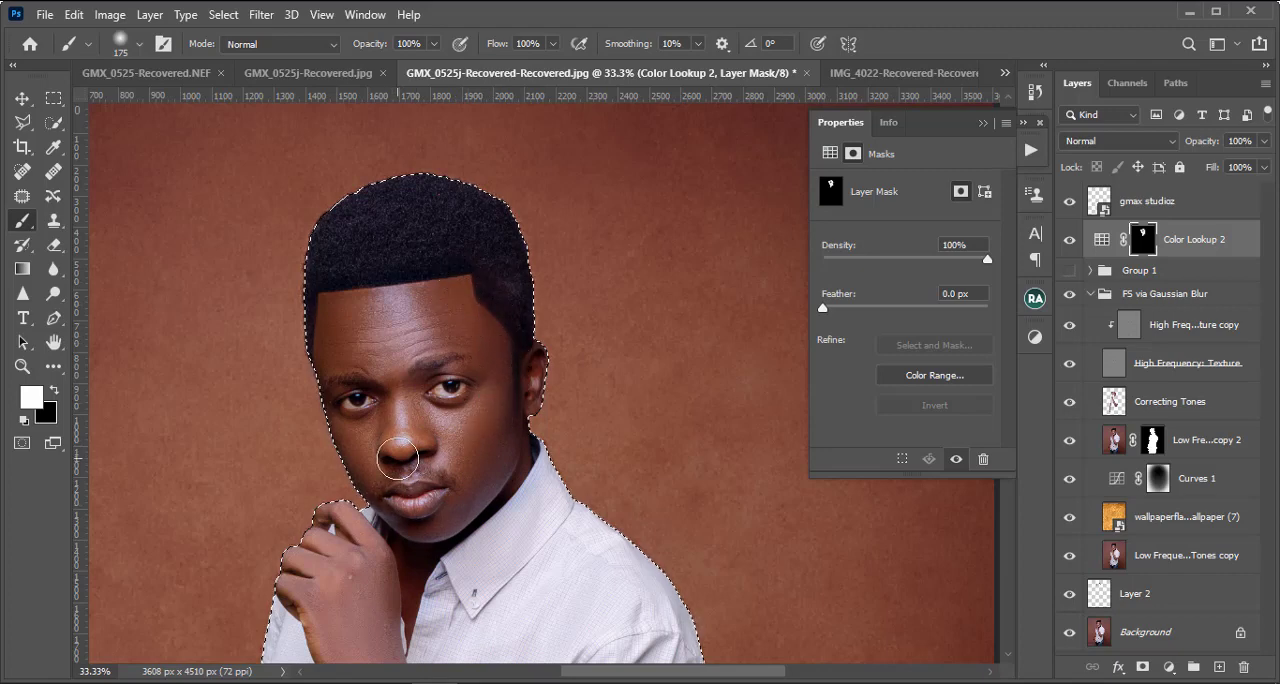
# Step: Paint white over the raised hand and upper forearm on the Color Lookup 2 mask with a 250 px brush
pyautogui.scroll(-3, 398, 457)
pyautogui.press(']')
pyautogui.press(']')
pyautogui.moveTo(340, 381)
pyautogui.mouseDown()
pyautogui.moveTo(311, 421)
pyautogui.moveTo(308, 467)
pyautogui.moveTo(382, 528)
pyautogui.moveTo(369, 548)
pyautogui.moveTo(342, 500)
pyautogui.moveTo(365, 503)
pyautogui.moveTo(416, 597)
pyautogui.moveTo(430, 562)
pyautogui.mouseUp()
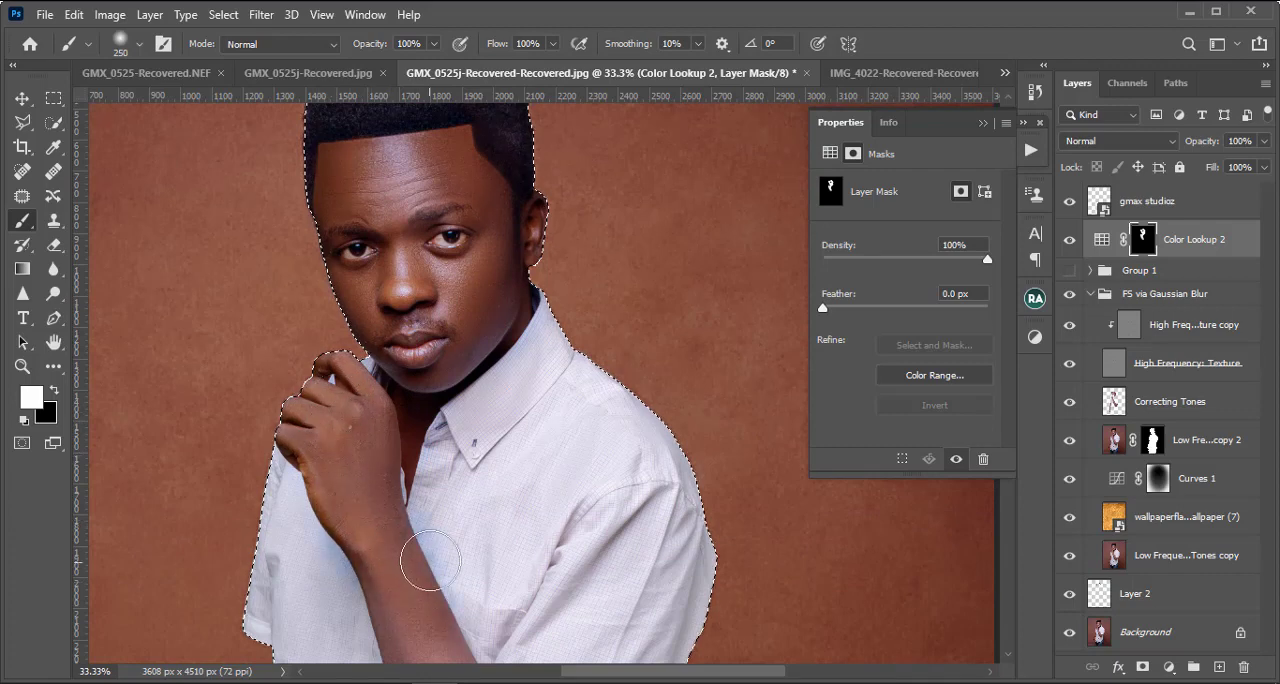
# Step: Paint white over the rest of both arms on the Color Lookup 2 mask with a 400 px brush
pyautogui.hotkey('ctrl', '-')
pyautogui.hotkey('ctrl', '-')
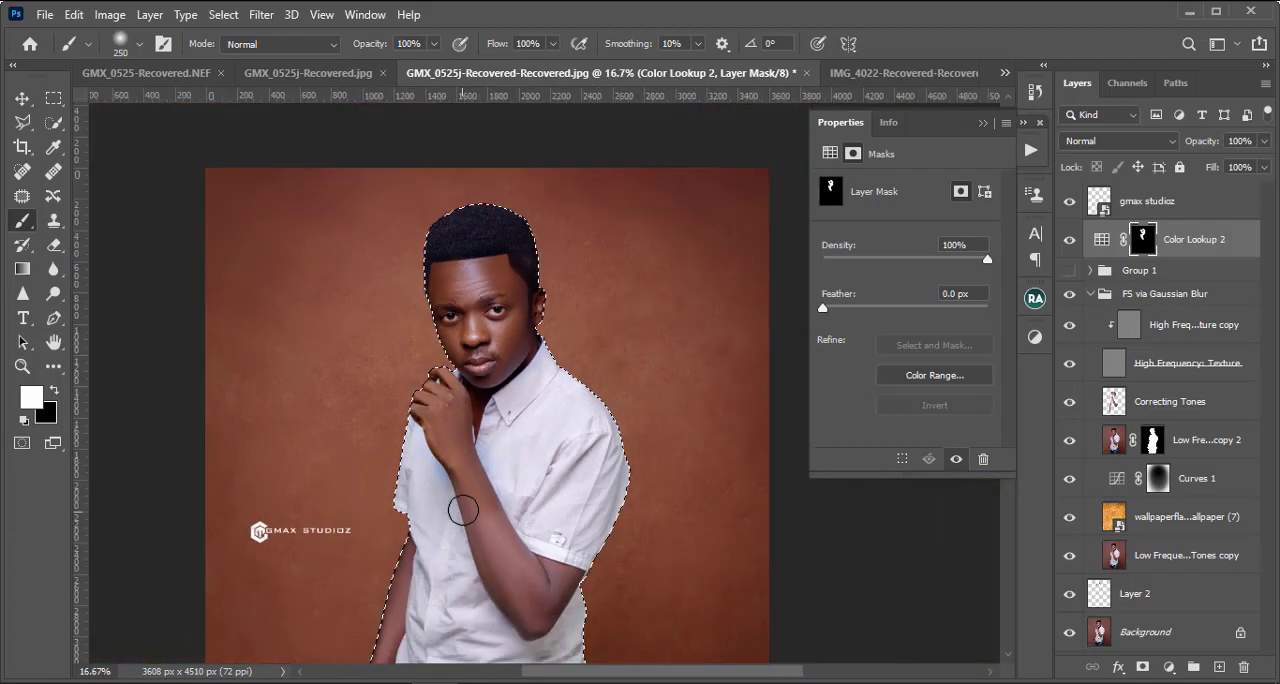
pyautogui.press(']')
pyautogui.press(']')
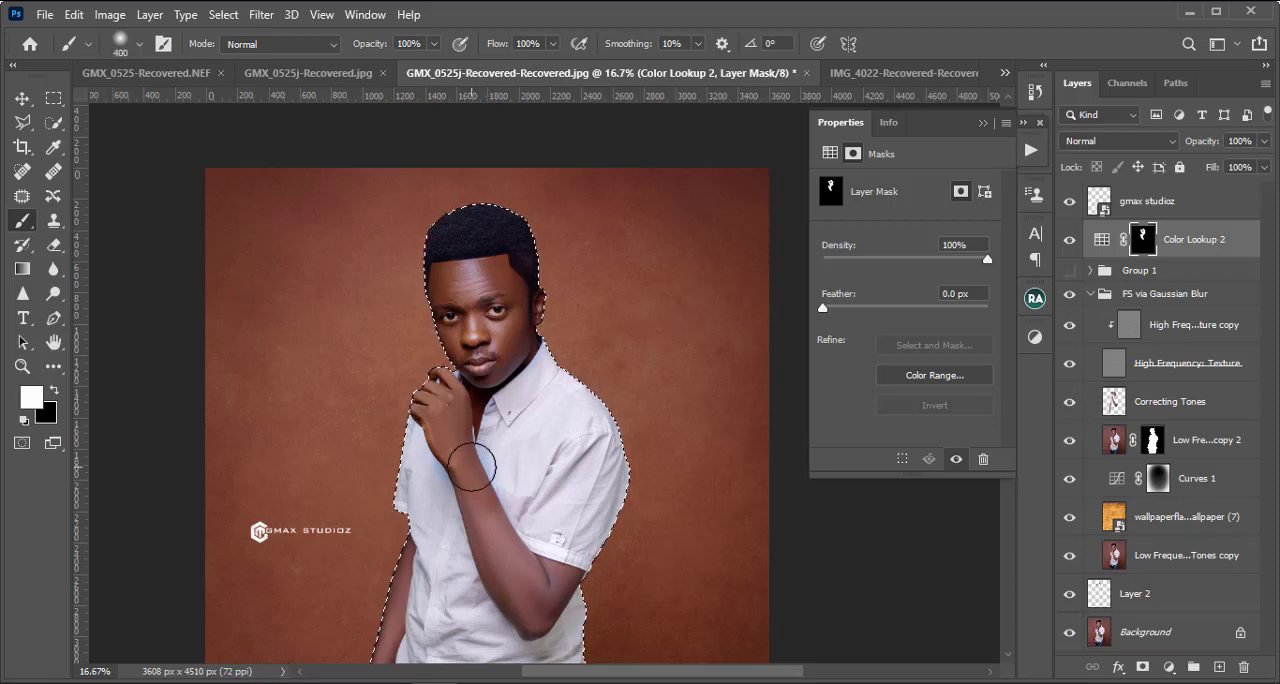
pyautogui.moveTo(472, 466)
pyautogui.mouseDown()
pyautogui.moveTo(520, 578)
pyautogui.moveTo(554, 598)
pyautogui.moveTo(542, 565)
pyautogui.moveTo(512, 575)
pyautogui.moveTo(460, 451)
pyautogui.moveTo(509, 519)
pyautogui.mouseUp()
pyautogui.press('space')
pyautogui.moveTo(444, 557)
pyautogui.mouseDown()
pyautogui.moveTo(471, 361)
pyautogui.moveTo(437, 400)
pyautogui.moveTo(410, 493)
pyautogui.moveTo(414, 560)
pyautogui.mouseUp()
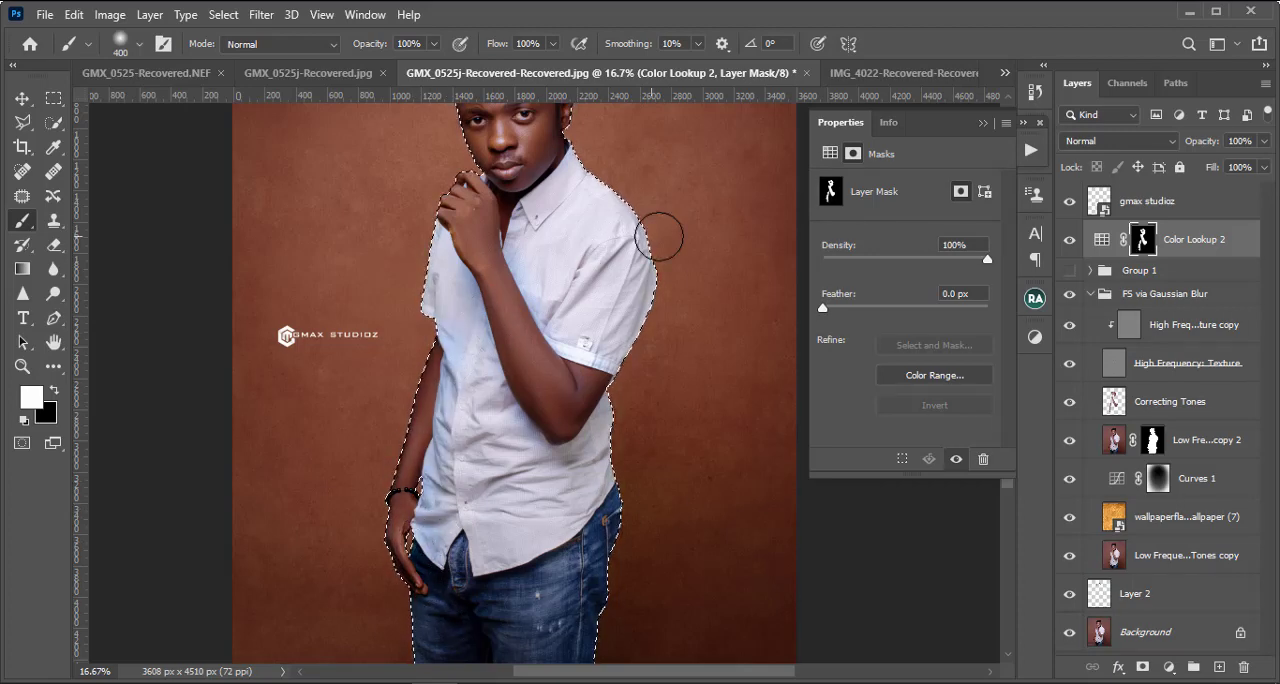
# Step: Deselect the subject's outline
pyautogui.hotkey('ctrl', 'd')
pyautogui.hotkey('ctrl', '-')
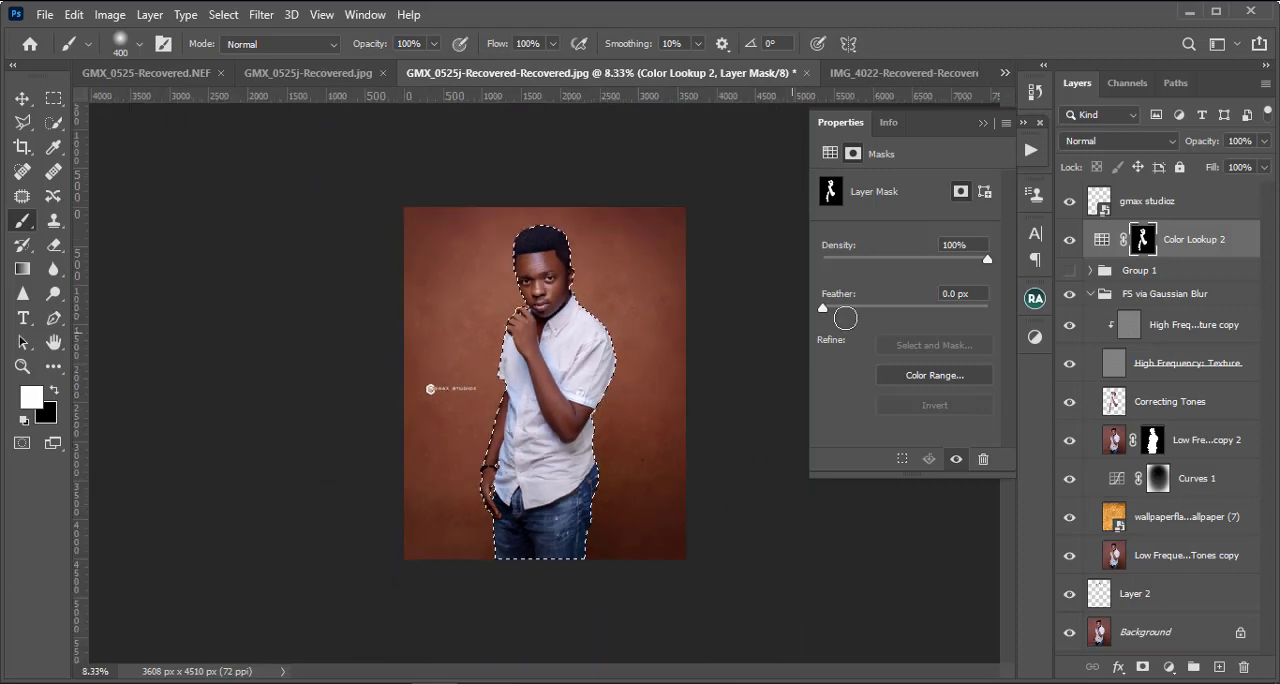
pyautogui.hotkey('ctrl', '+')
pyautogui.hotkey('ctrl', '+')
pyautogui.hotkey('ctrl', '-')
pyautogui.hotkey('ctrl', '-')
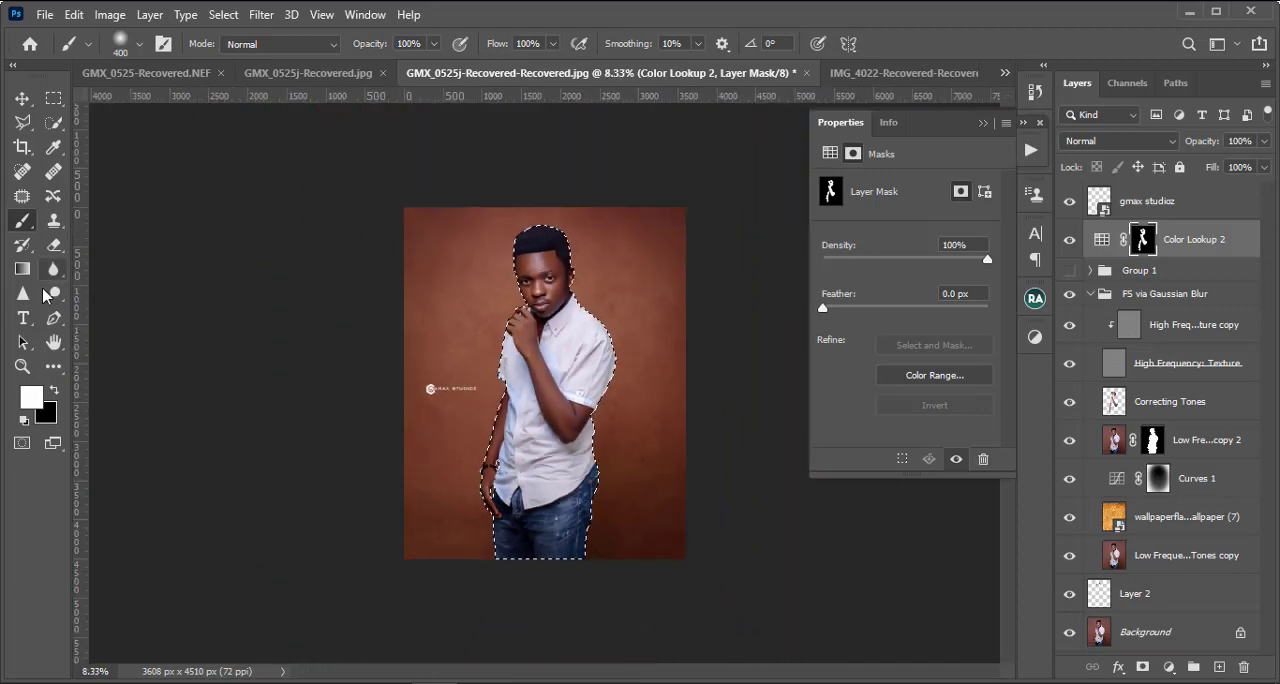
pyautogui.click(56, 99)
pyautogui.click(306, 202)
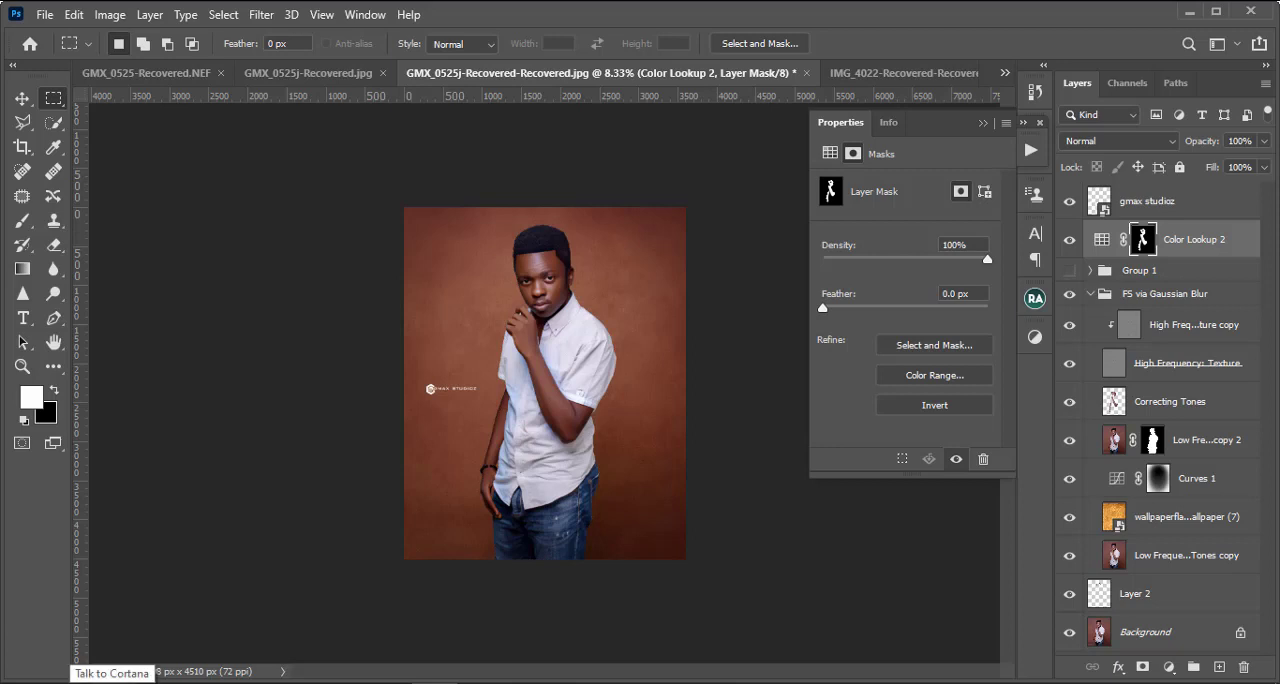
# Step: Delete the Color Lookup 2 layer mask and load the 3D LUT "gmax chocolate skin lut.CUBE" into the adjustment
pyautogui.rightClick(1142, 240)
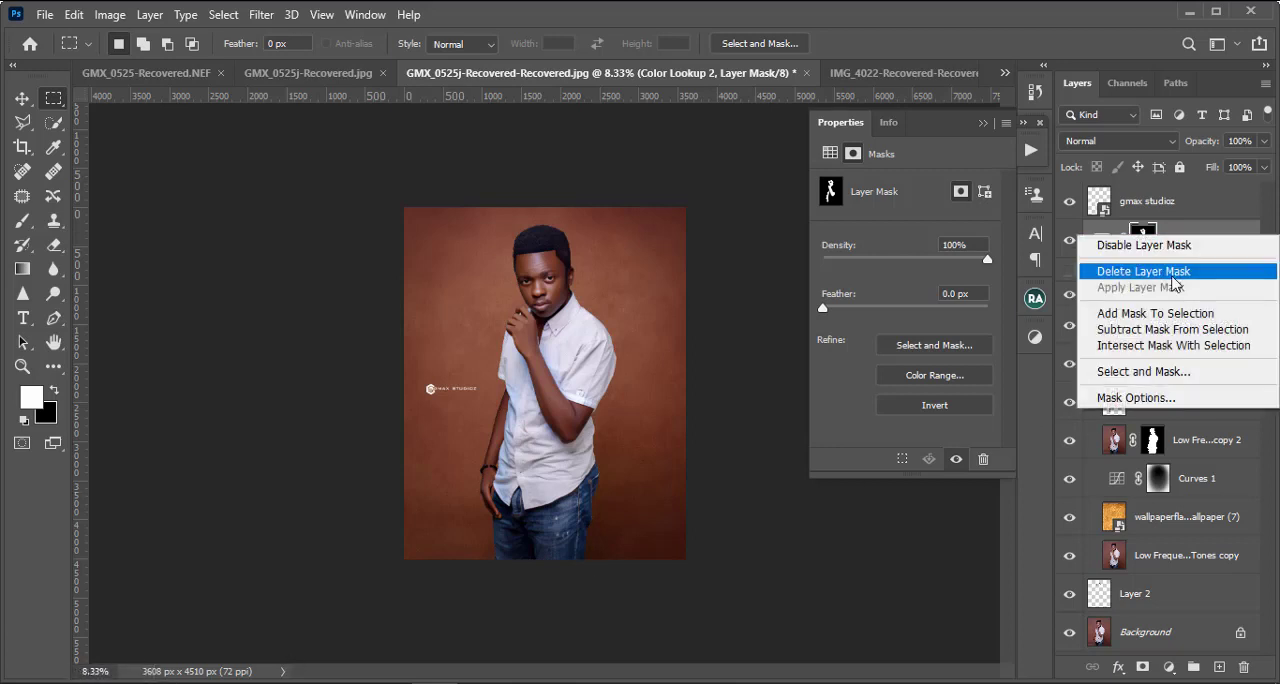
pyautogui.click(1140, 272)
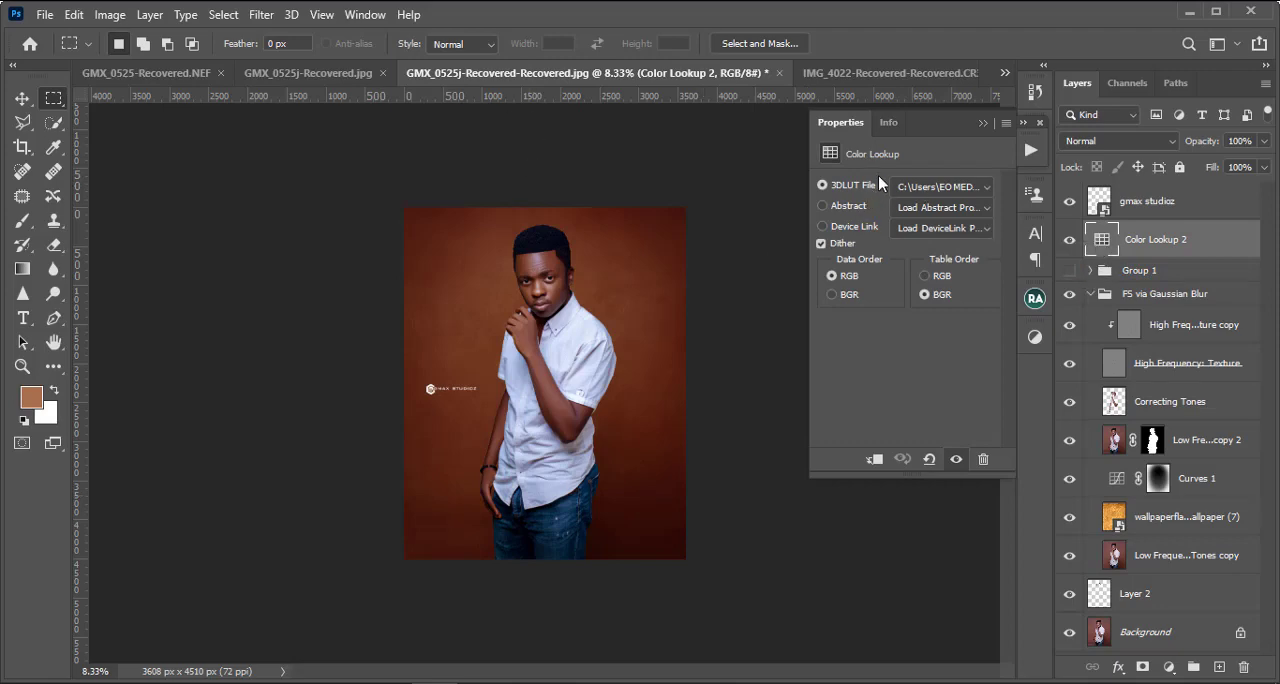
pyautogui.click(960, 196)
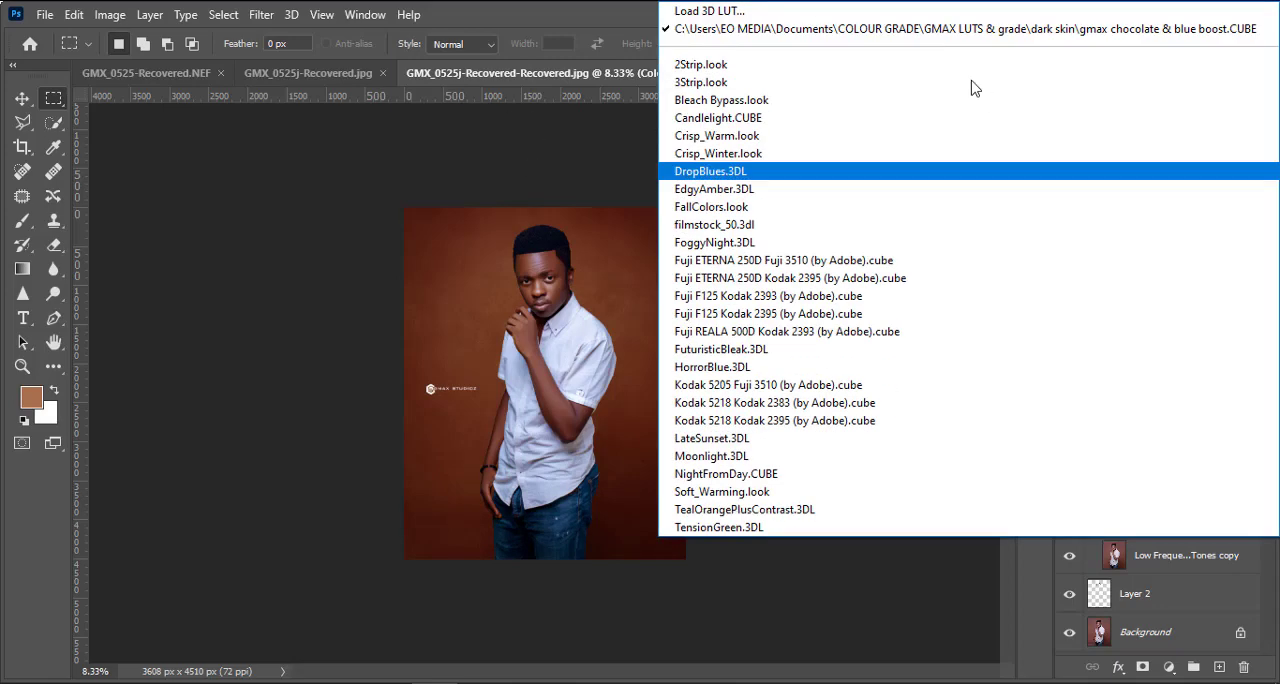
pyautogui.click(815, 10)
pyautogui.doubleClick(272, 263)
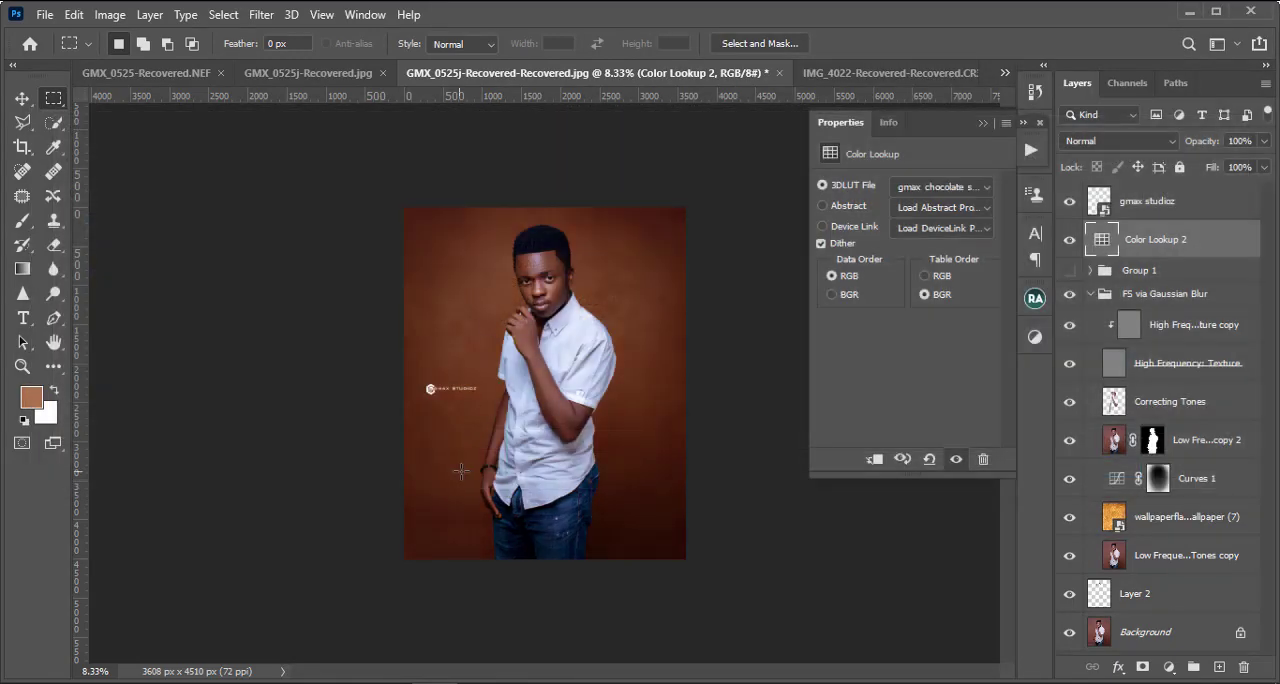
# Step: Replace the Color Lookup 2 grade with the 3D LUT "gmax melanin skin lut.CUBE"
pyautogui.hotkey('ctrl', '+')
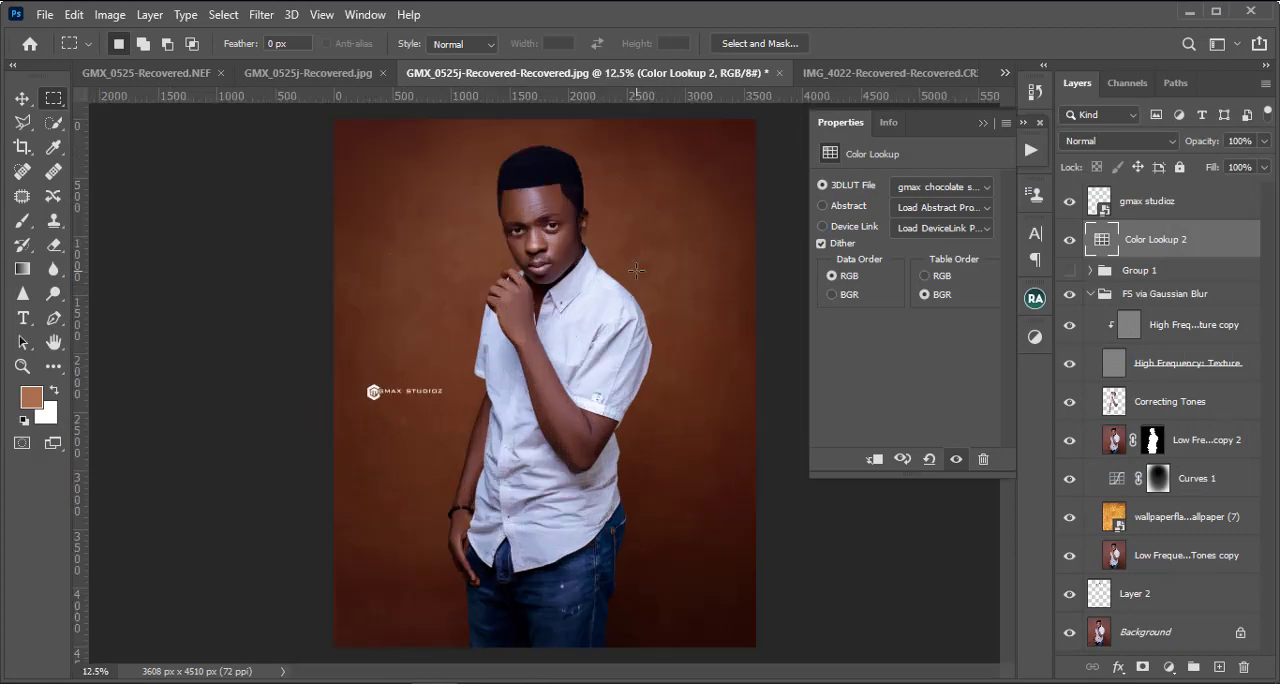
pyautogui.hotkey('ctrl', '+')
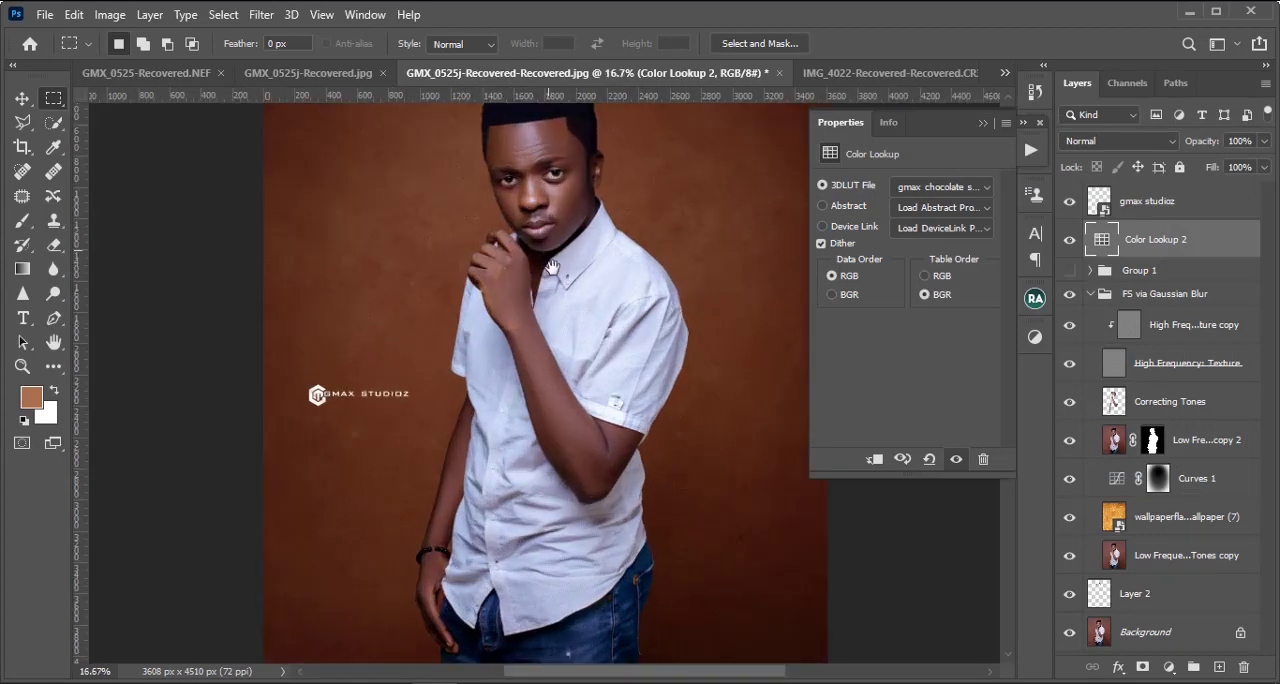
pyautogui.click(940, 187)
pyautogui.click(924, 16)
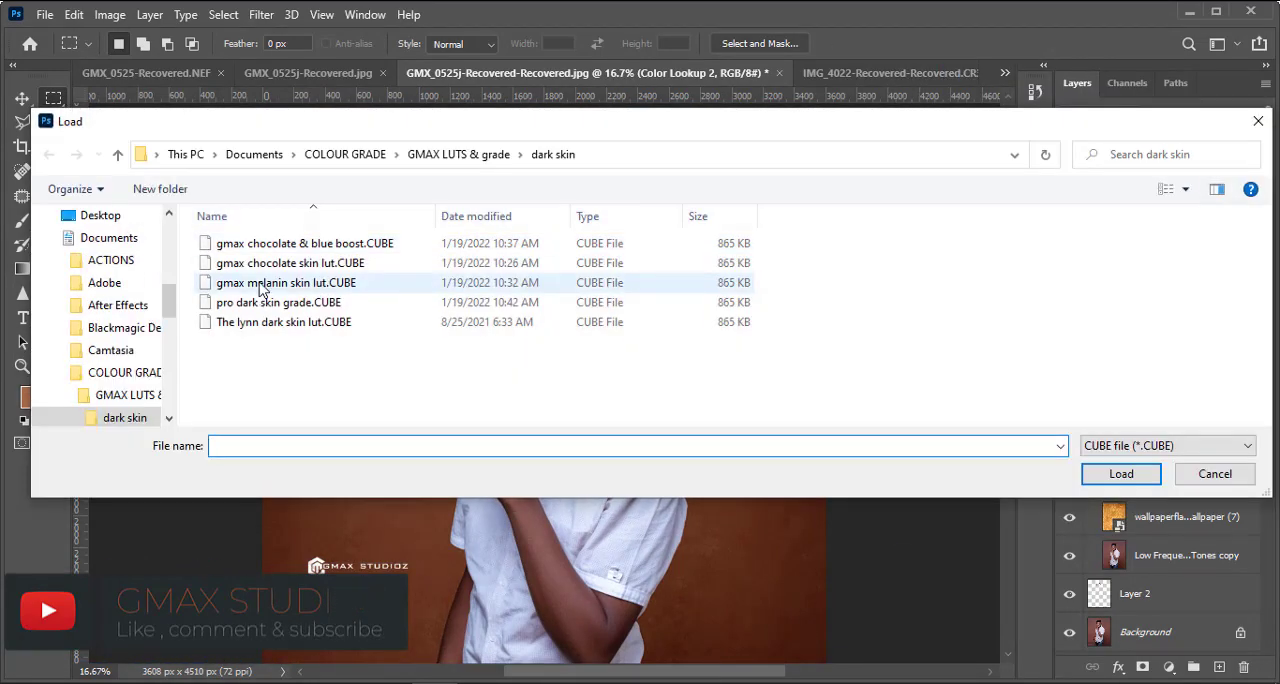
pyautogui.doubleClick(262, 284)
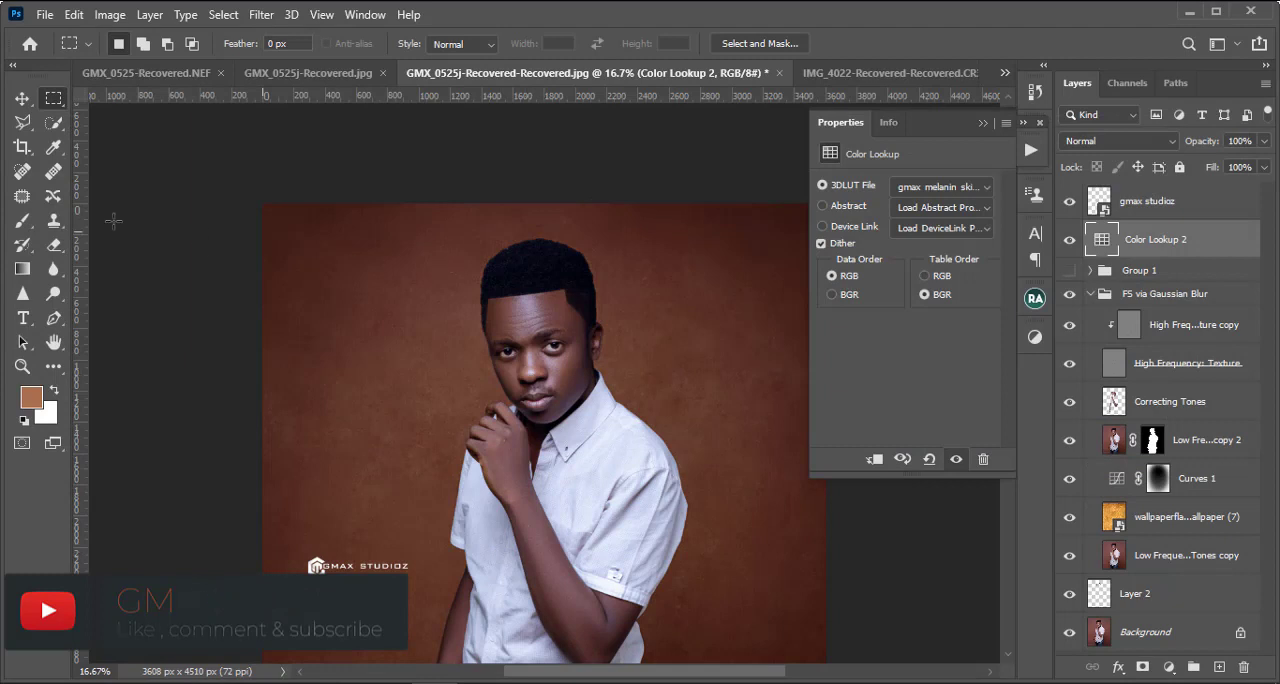
# Step: Load the 3D LUT "pro dark skin grade.CUBE" into the Color Lookup 2 adjustment
pyautogui.hotkey('ctrl', '-')
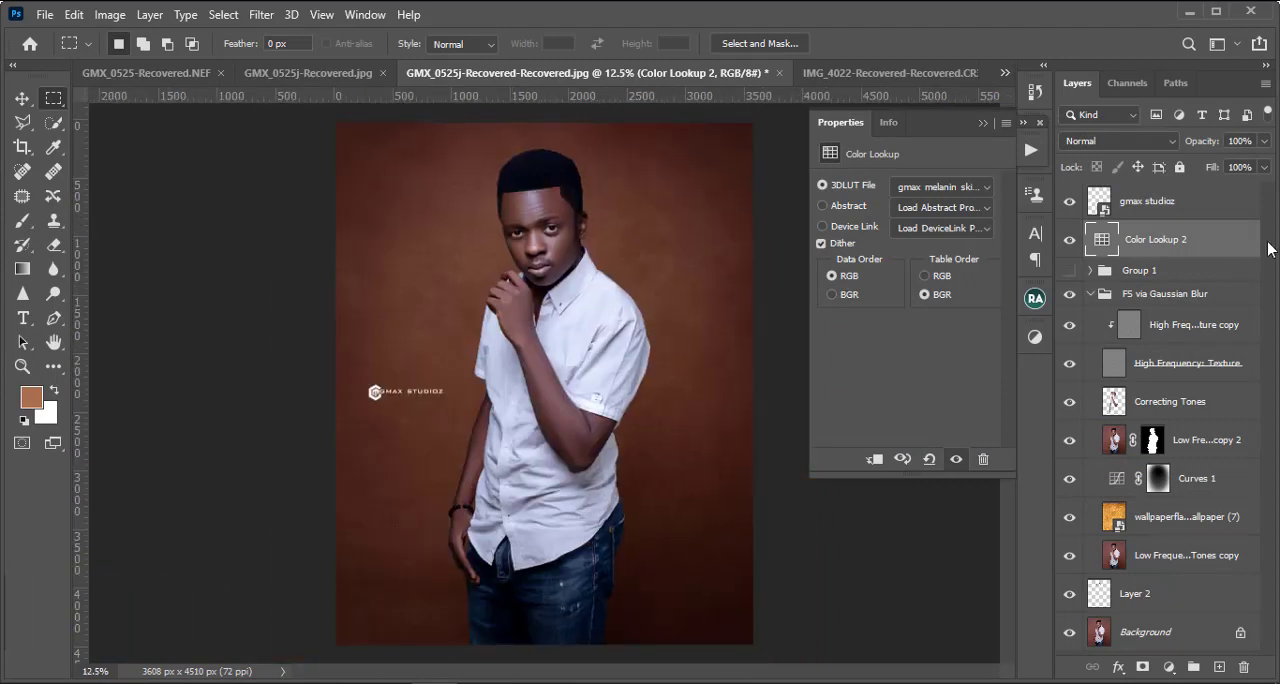
pyautogui.hotkey('ctrl', '-')
pyautogui.hotkey('ctrl', '+')
pyautogui.hotkey('ctrl', '-')
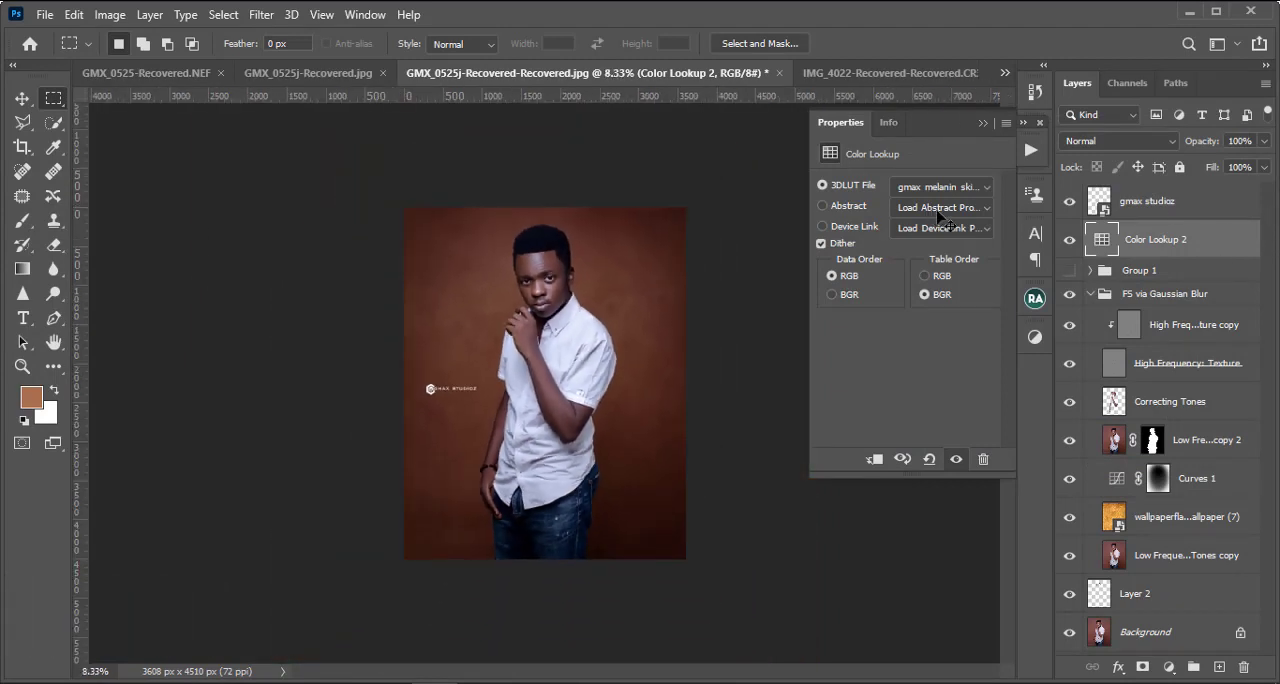
pyautogui.click(940, 187)
pyautogui.click(919, 14)
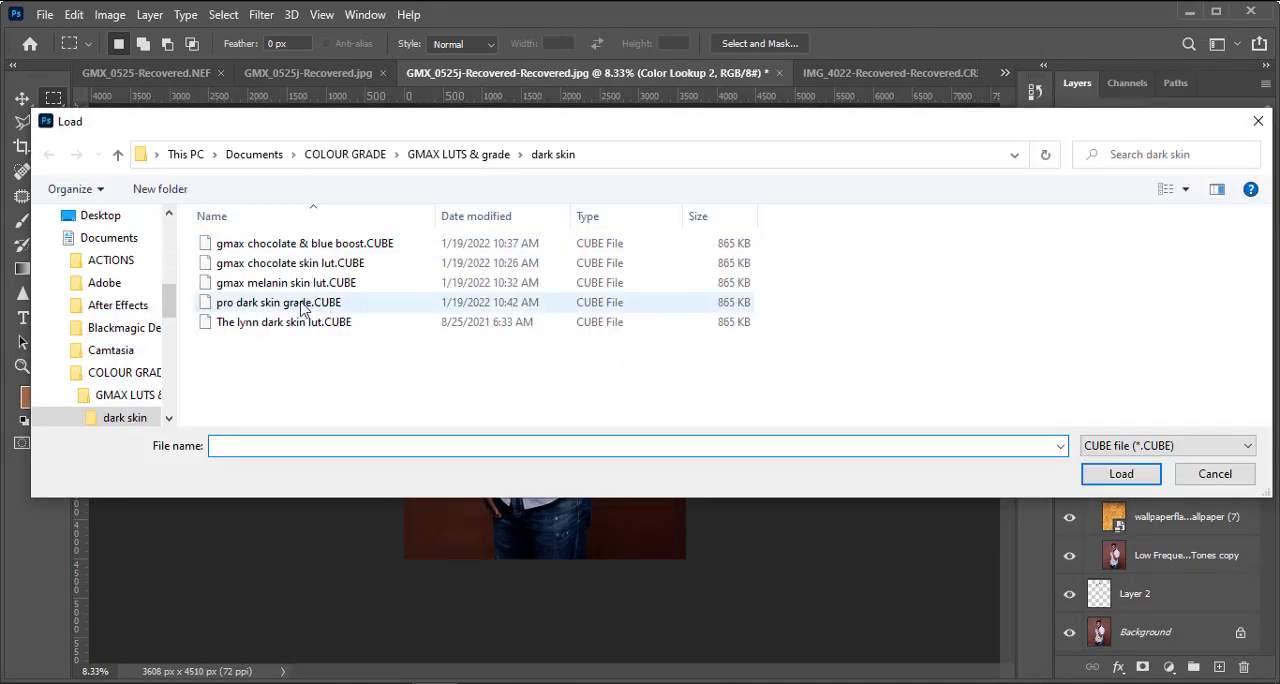
pyautogui.doubleClick(300, 304)
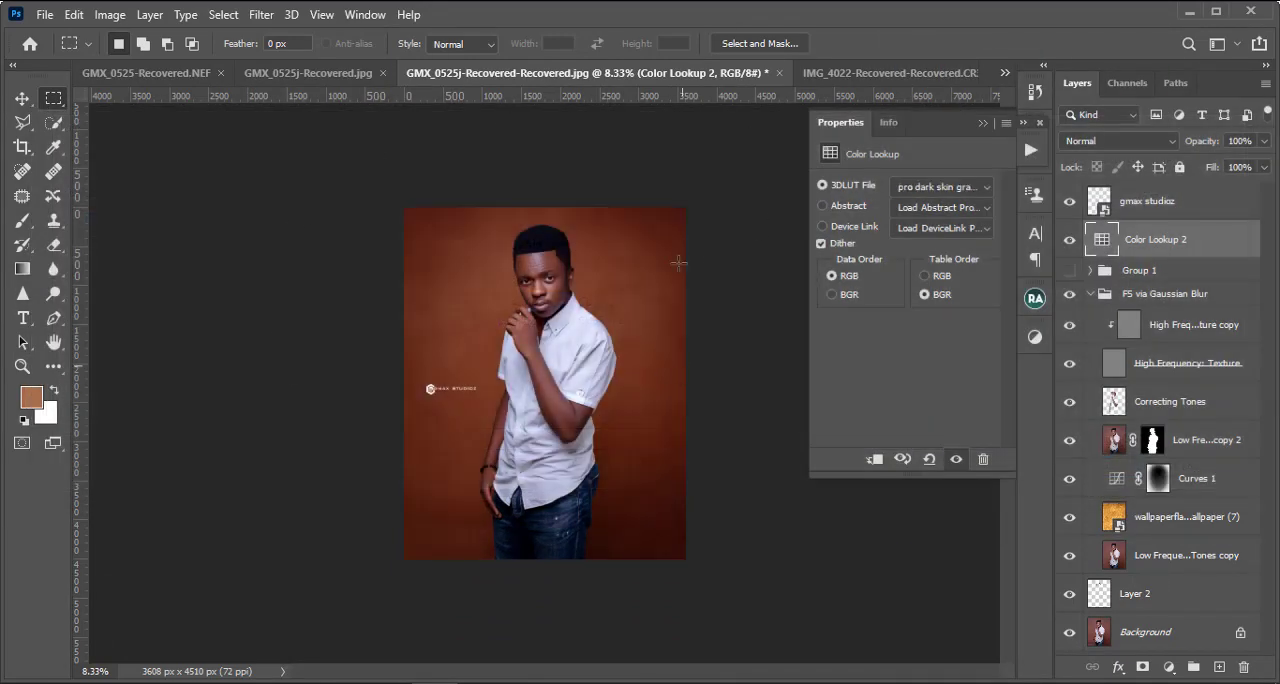
# Step: Load the 3D LUT "The lynn dark skin lut.CUBE" into Color Lookup 2 and inspect the graded portrait up close
pyautogui.click(958, 189)
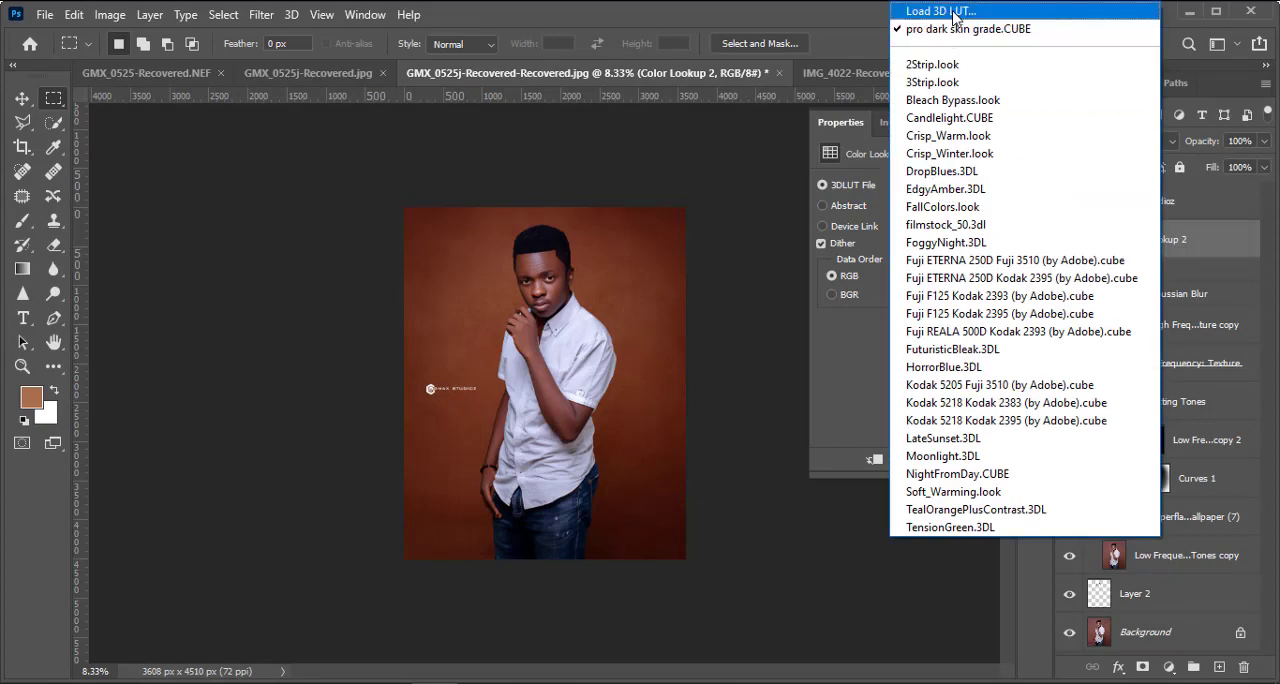
pyautogui.click(952, 14)
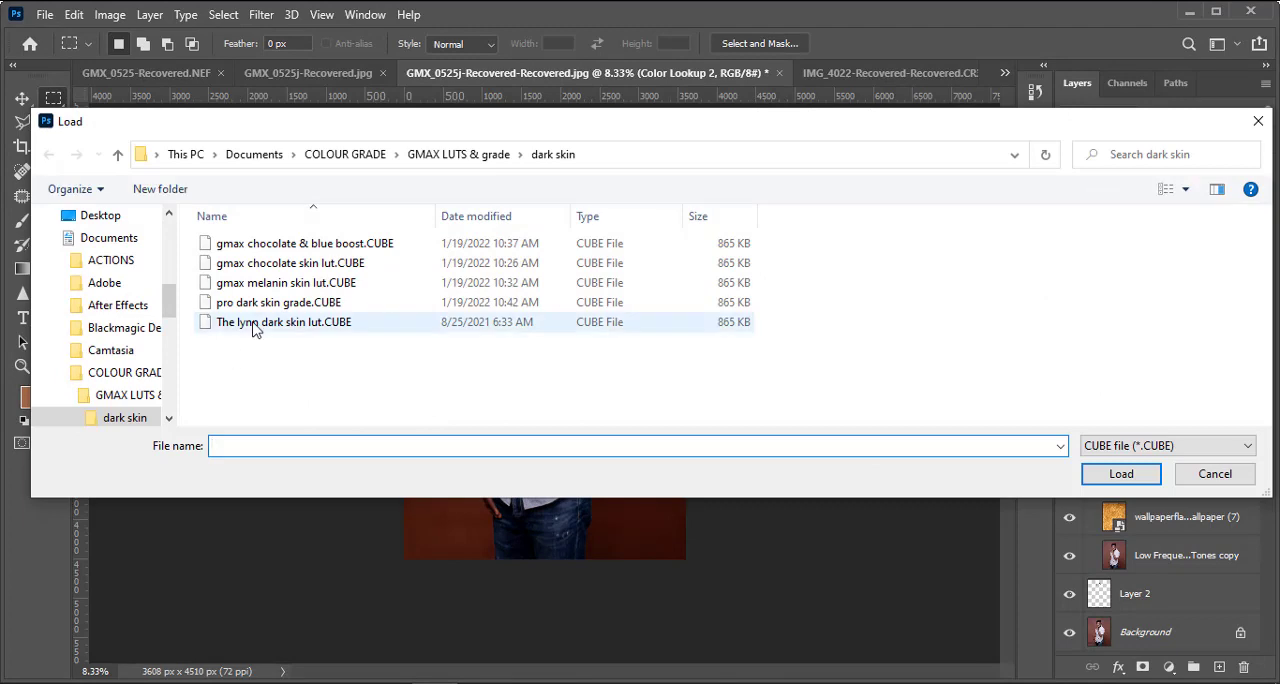
pyautogui.click(255, 328)
pyautogui.doubleClick(255, 322)
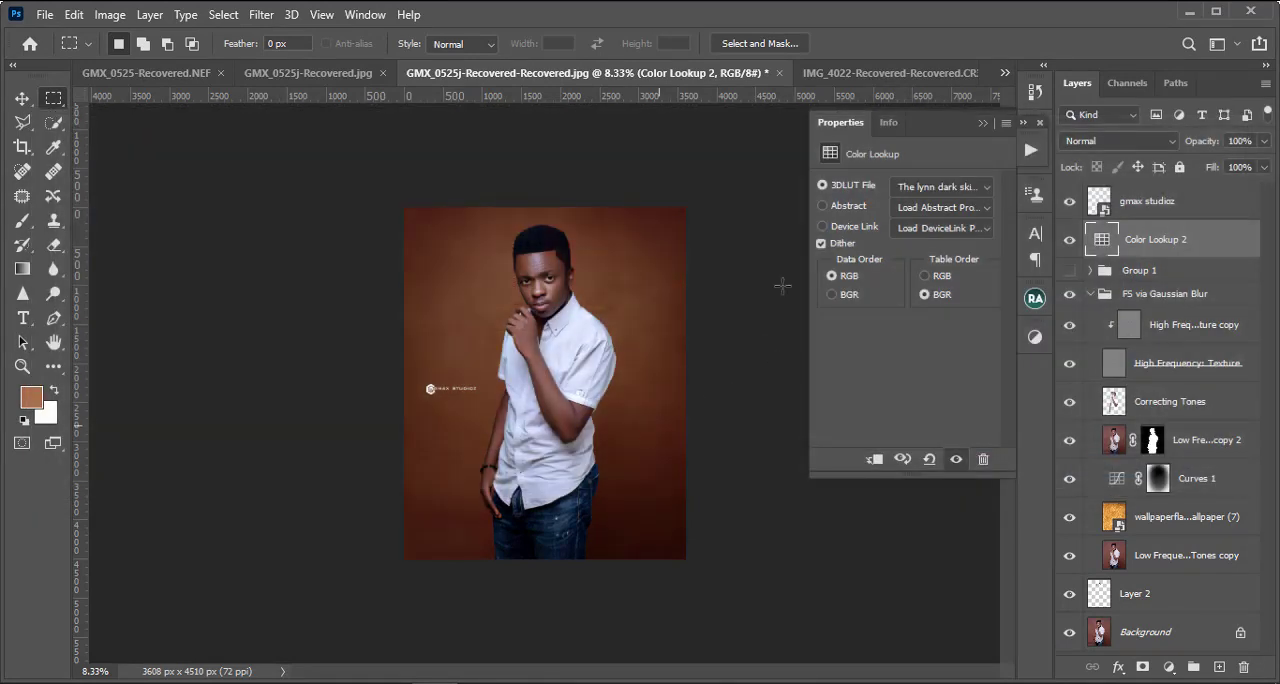
pyautogui.hotkey('ctrl', '+')
pyautogui.hotkey('ctrl', '+')
pyautogui.hotkey('ctrl', '+')
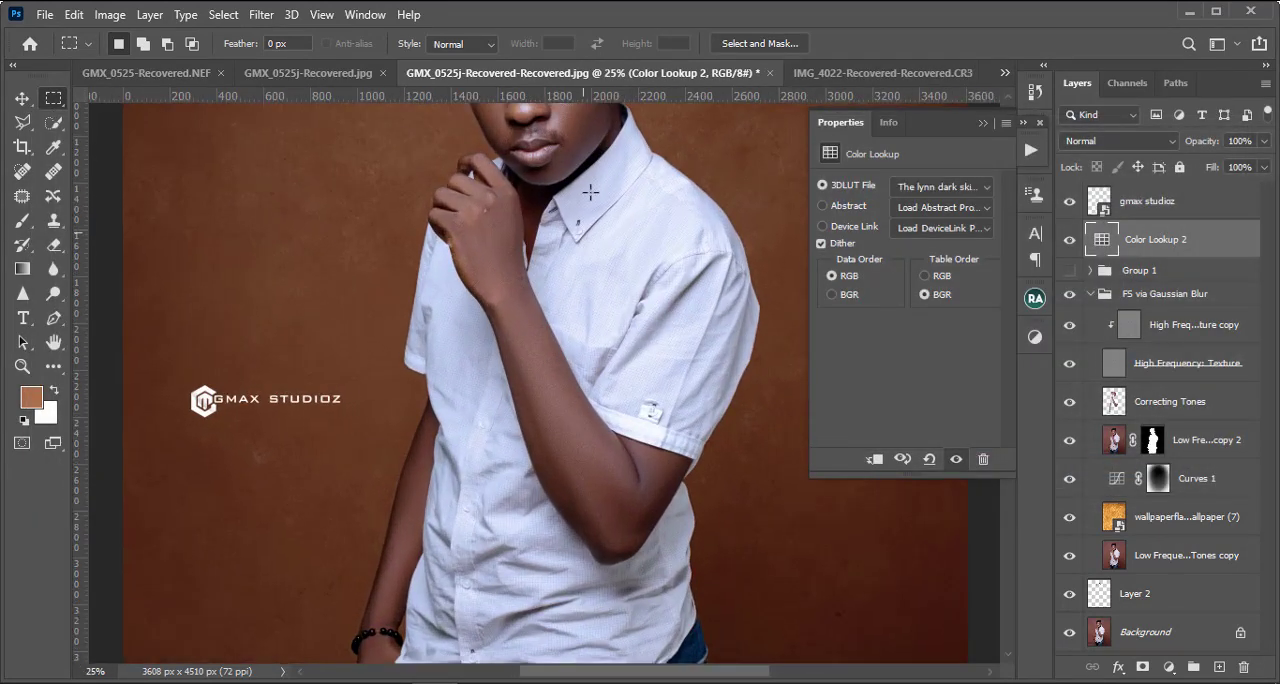
pyautogui.moveTo(593, 188); pyautogui.dragTo(553, 488)
pyautogui.hotkey('ctrl', '-')
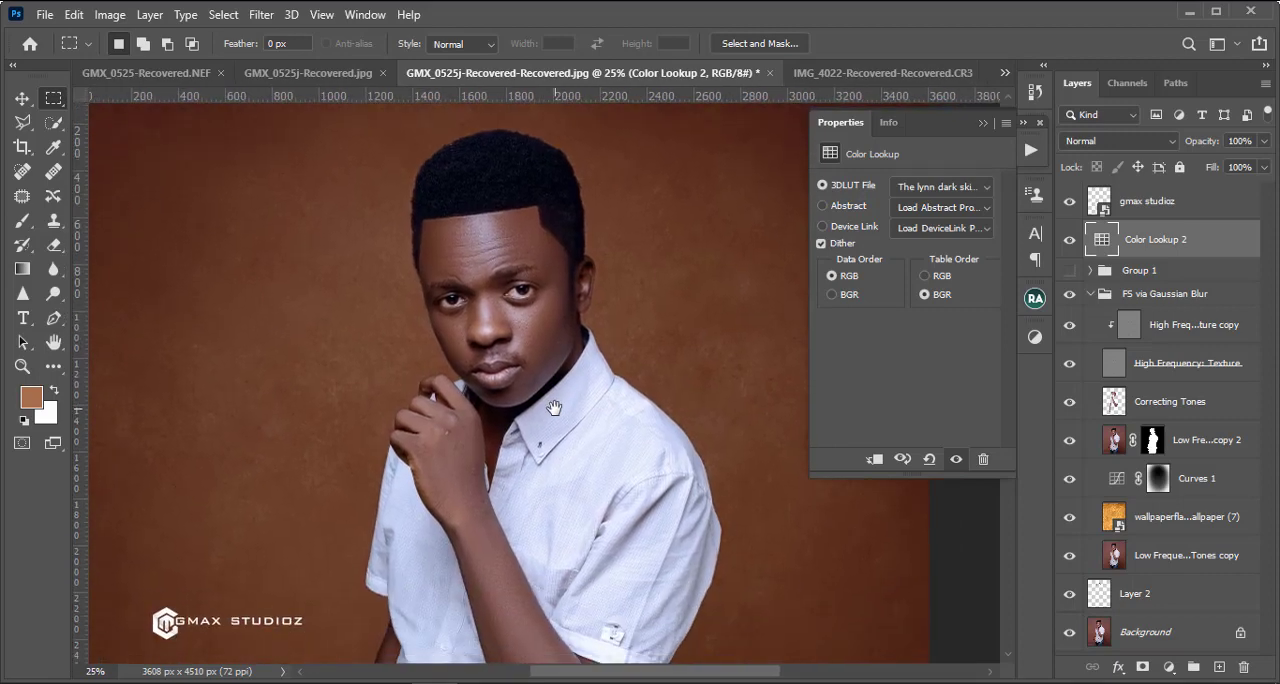
pyautogui.hotkey('ctrl', '-')
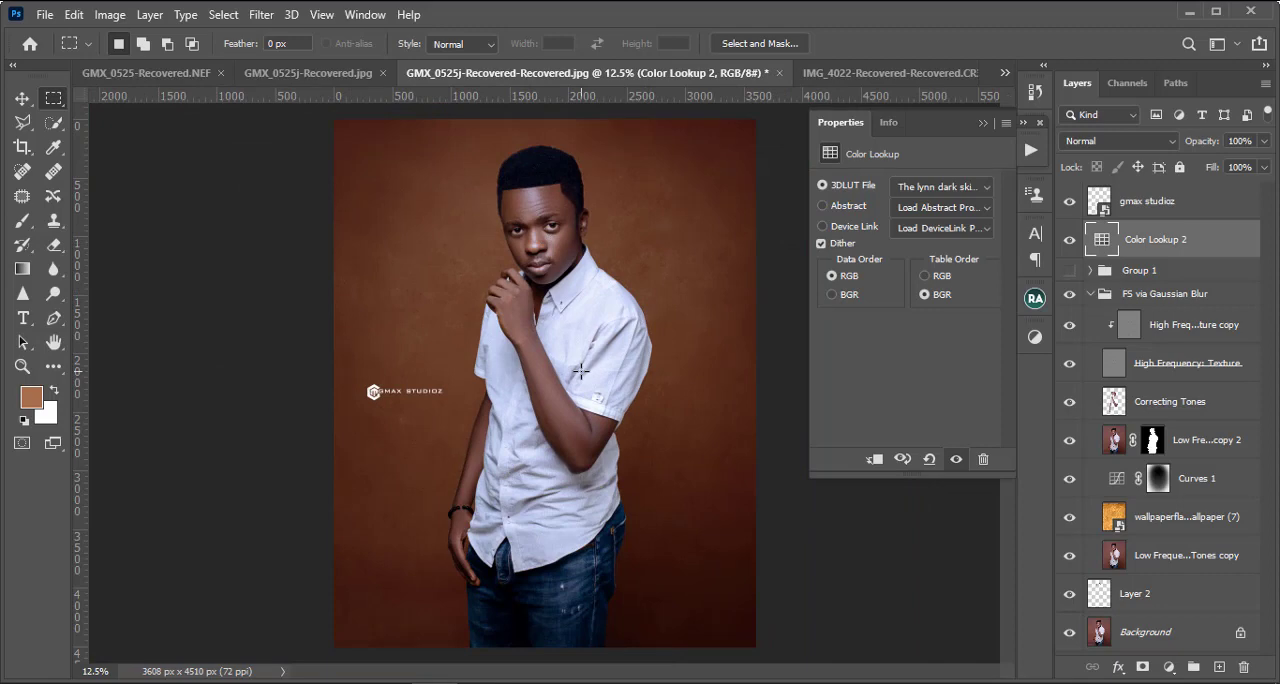
# Step: Switch the Color Lookup 2 adjustment back to the 3D LUT "gmax chocolate skin lut.CUBE"
pyautogui.click(919, 195)
pyautogui.click(943, 11)
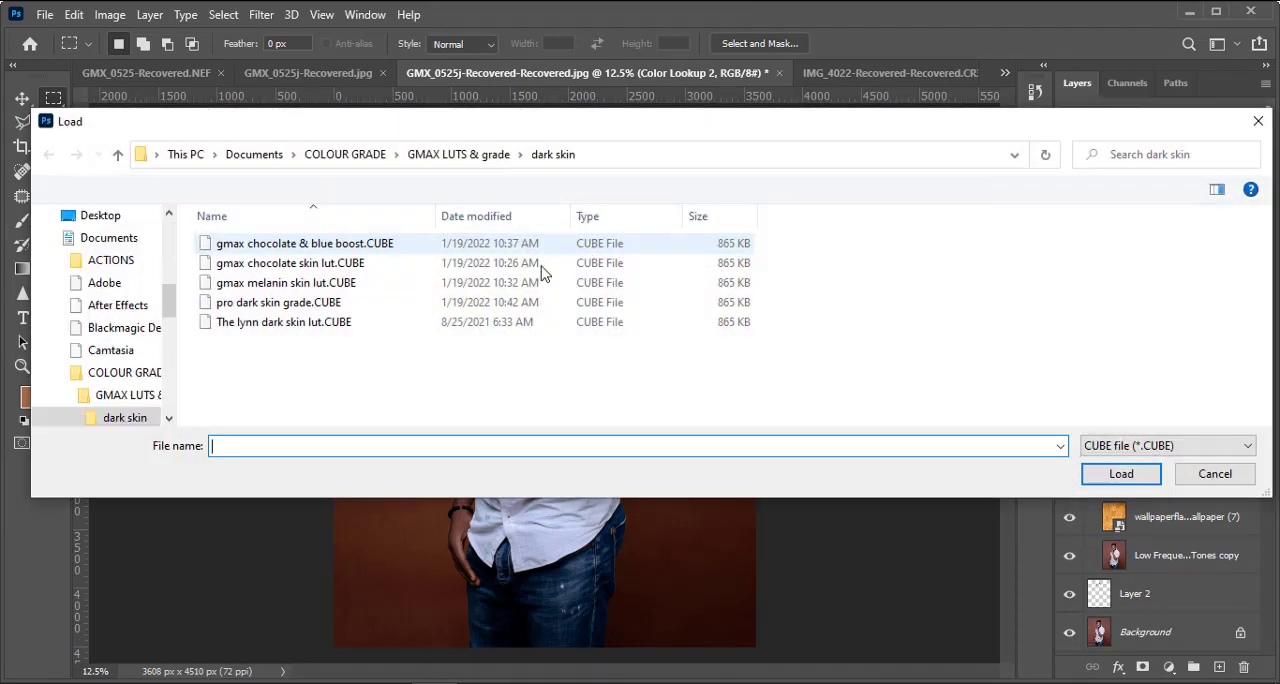
pyautogui.click(288, 246)
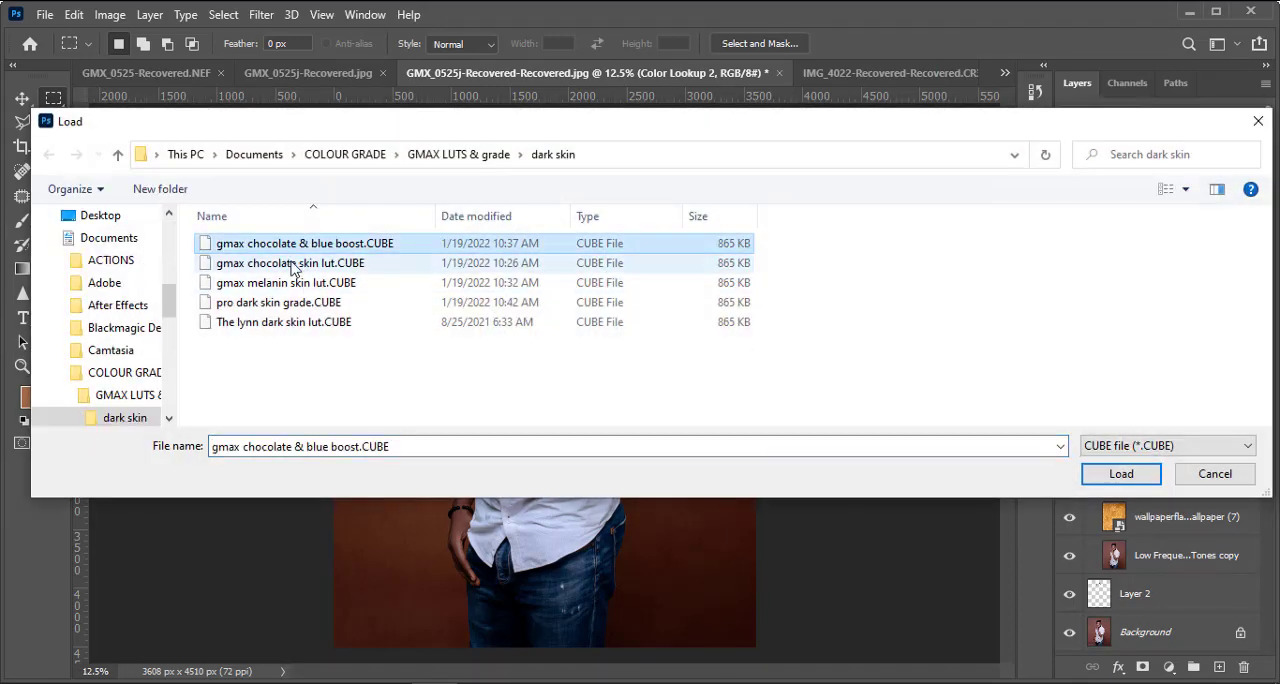
pyautogui.click(298, 263)
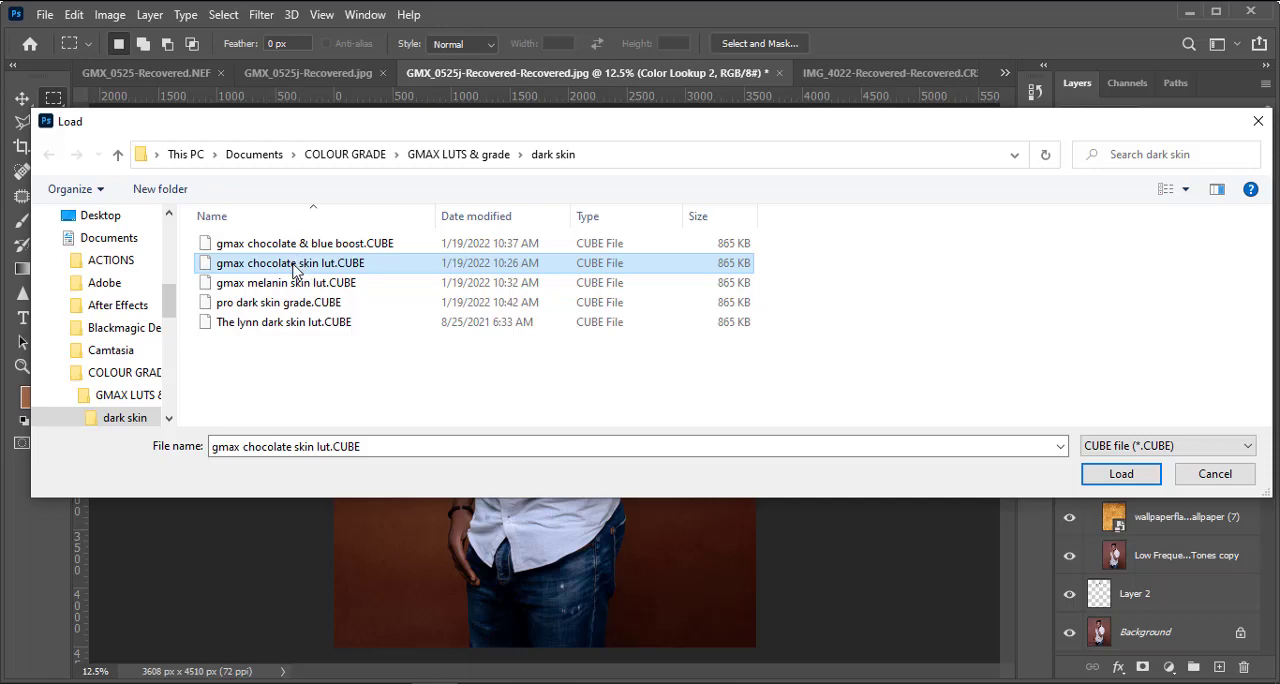
pyautogui.doubleClick(294, 268)
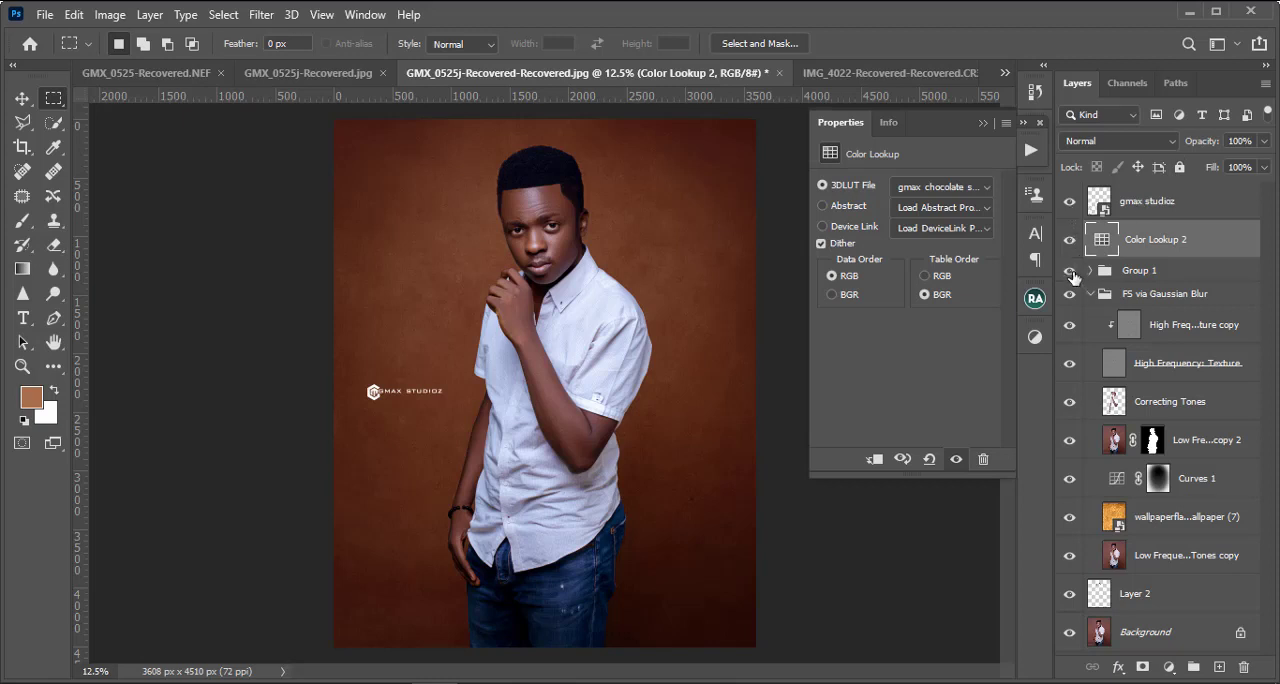
# Step: Make Group 1 visible and delete the Color Lookup 2 adjustment layer
pyautogui.click(1071, 272)
pyautogui.click(1071, 272)
pyautogui.press('Delete')
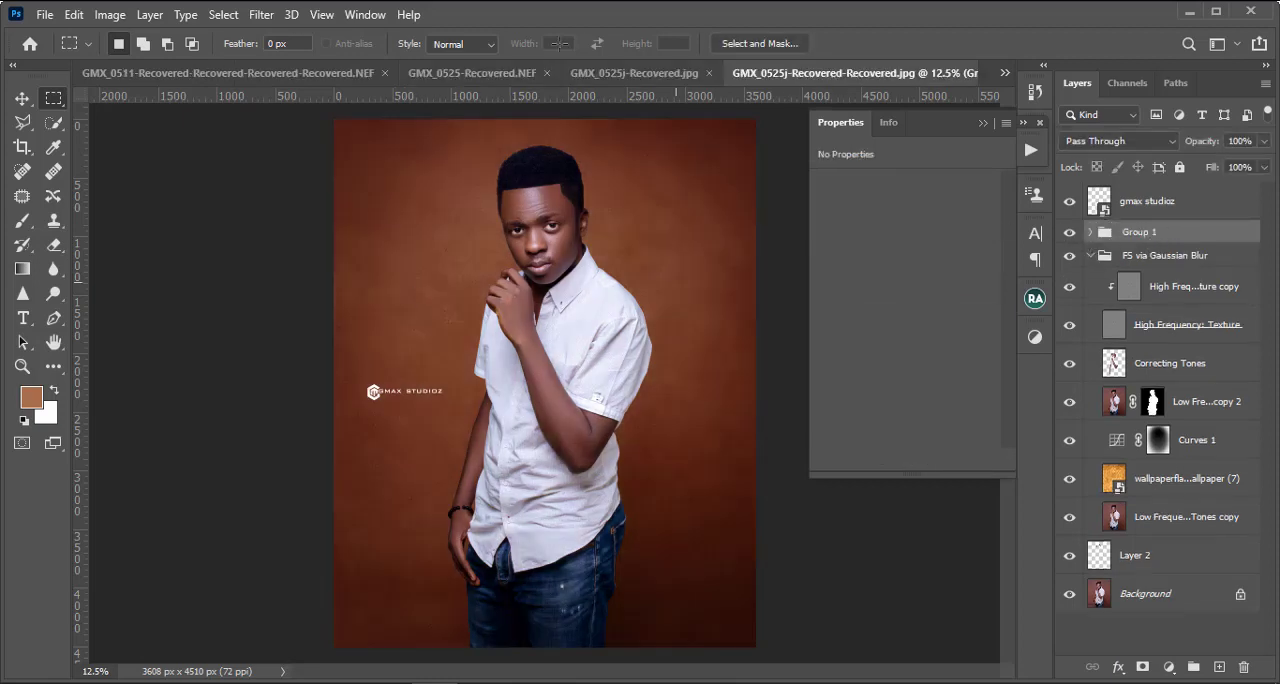
pyautogui.hotkey('ctrl', '-')
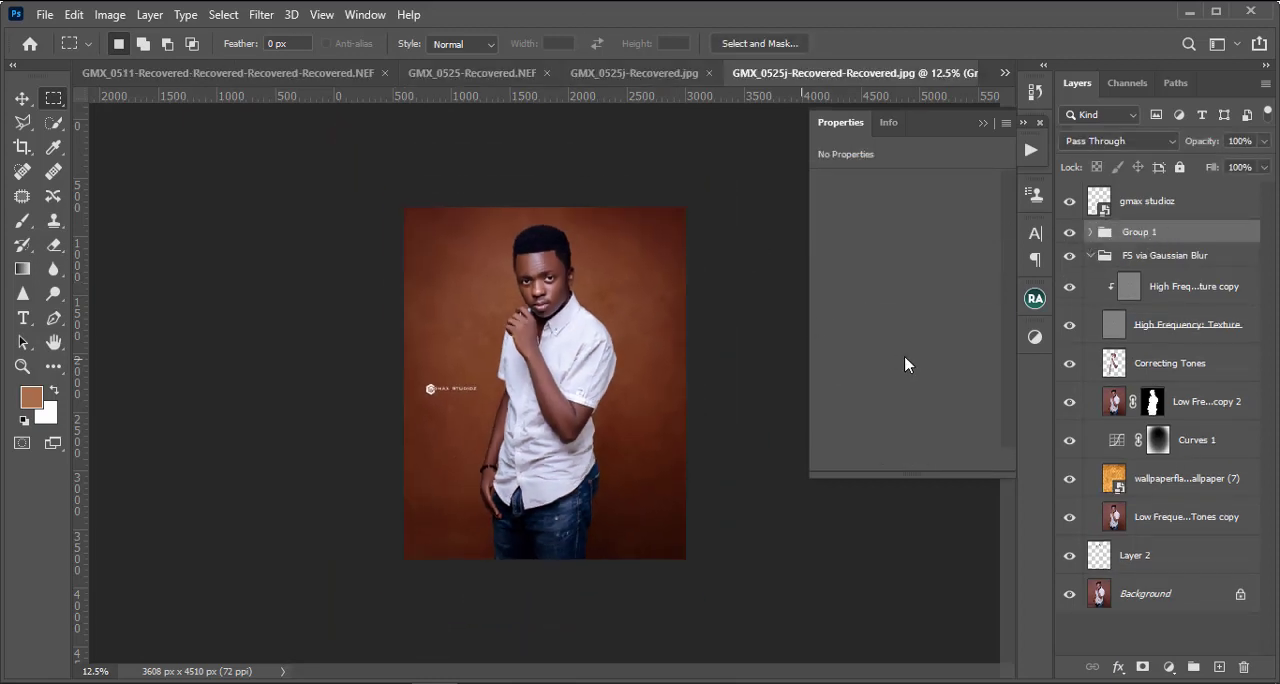
pyautogui.hotkey('ctrl', '+')
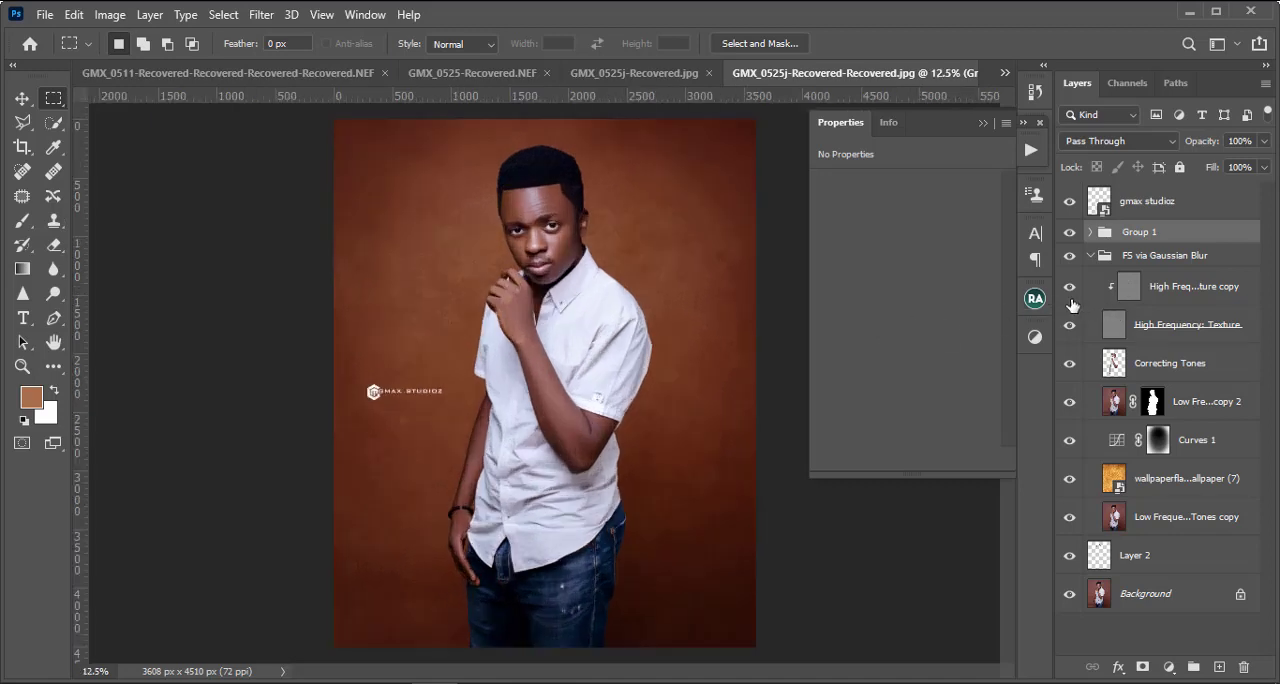
pyautogui.hotkey('ctrl', '-')
pyautogui.hotkey('ctrl', '-')
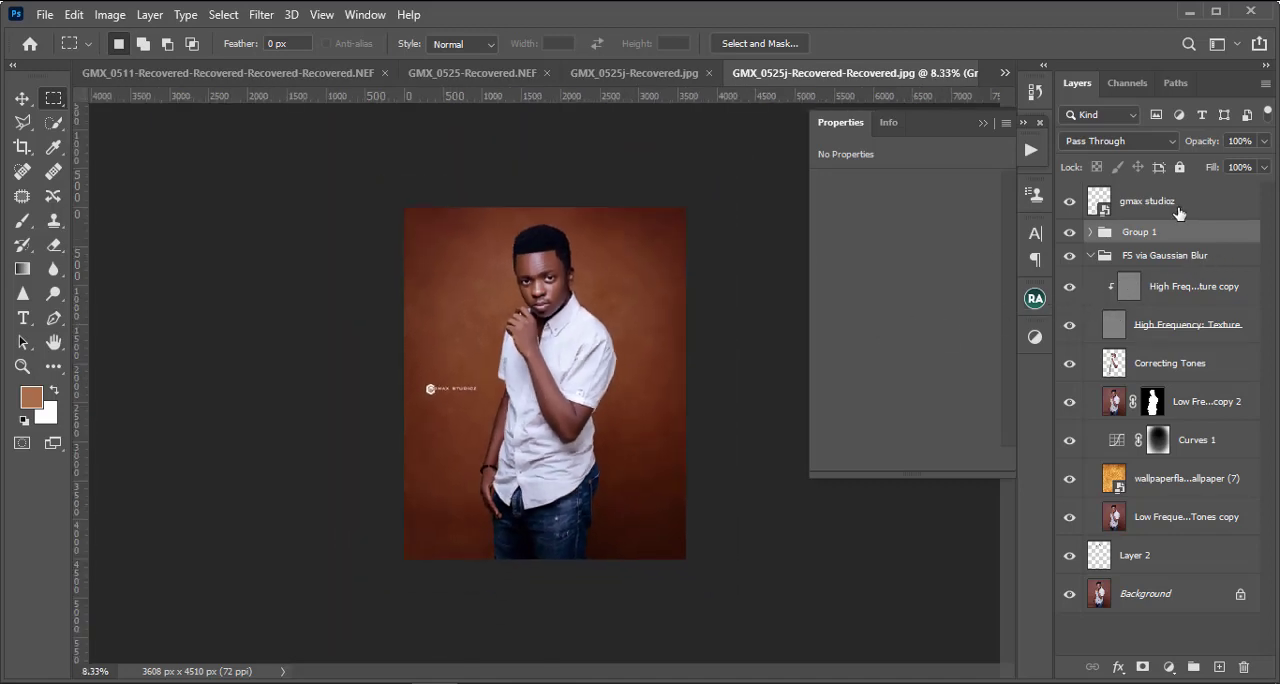
# Step: Adjust the midtone point of the RGB curve in the Curves 1 adjustment layer
pyautogui.click(1179, 210)
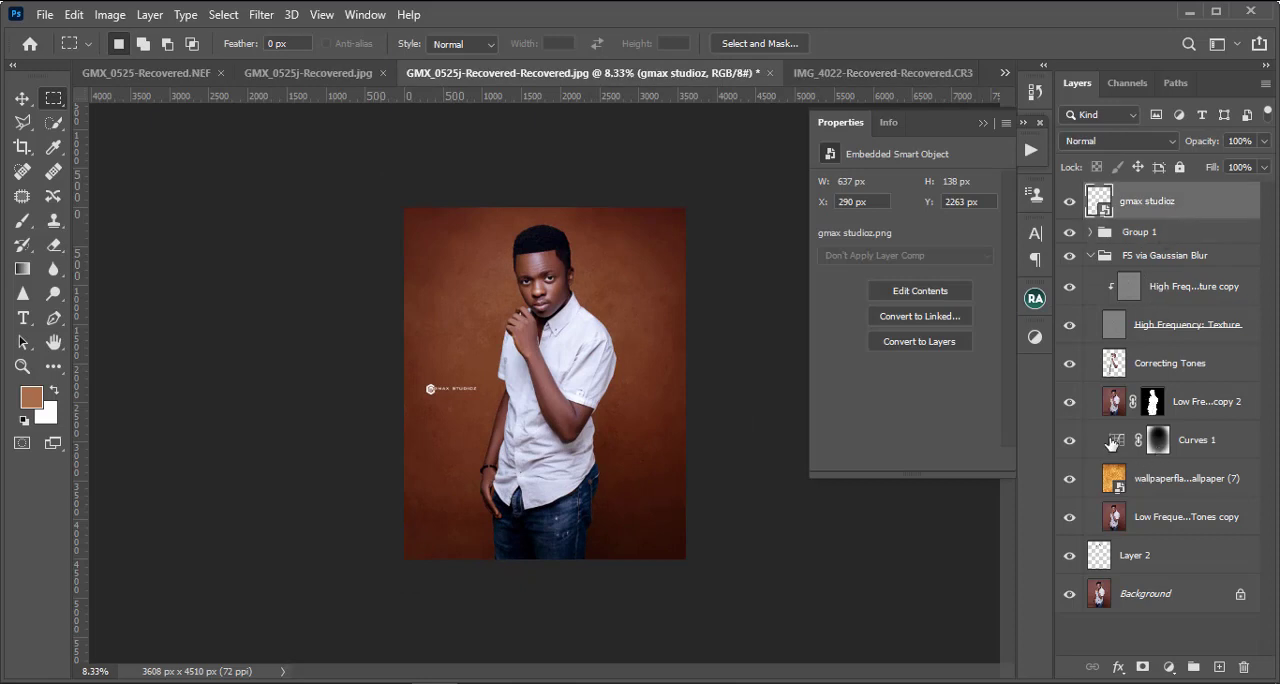
pyautogui.click(1112, 441)
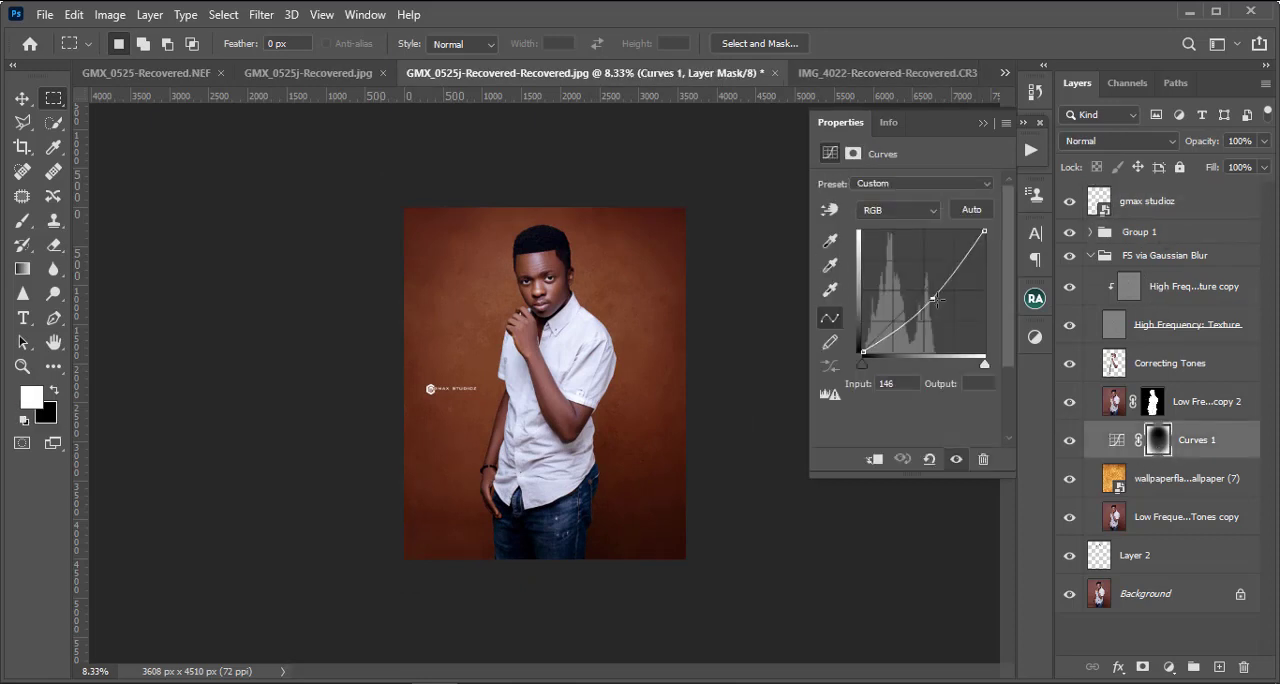
pyautogui.moveTo(937, 300); pyautogui.dragTo(939, 294)
# Step: Stamp all visible layers into a new merged layer above the gmax studioz logo layer
pyautogui.click(1207, 205)
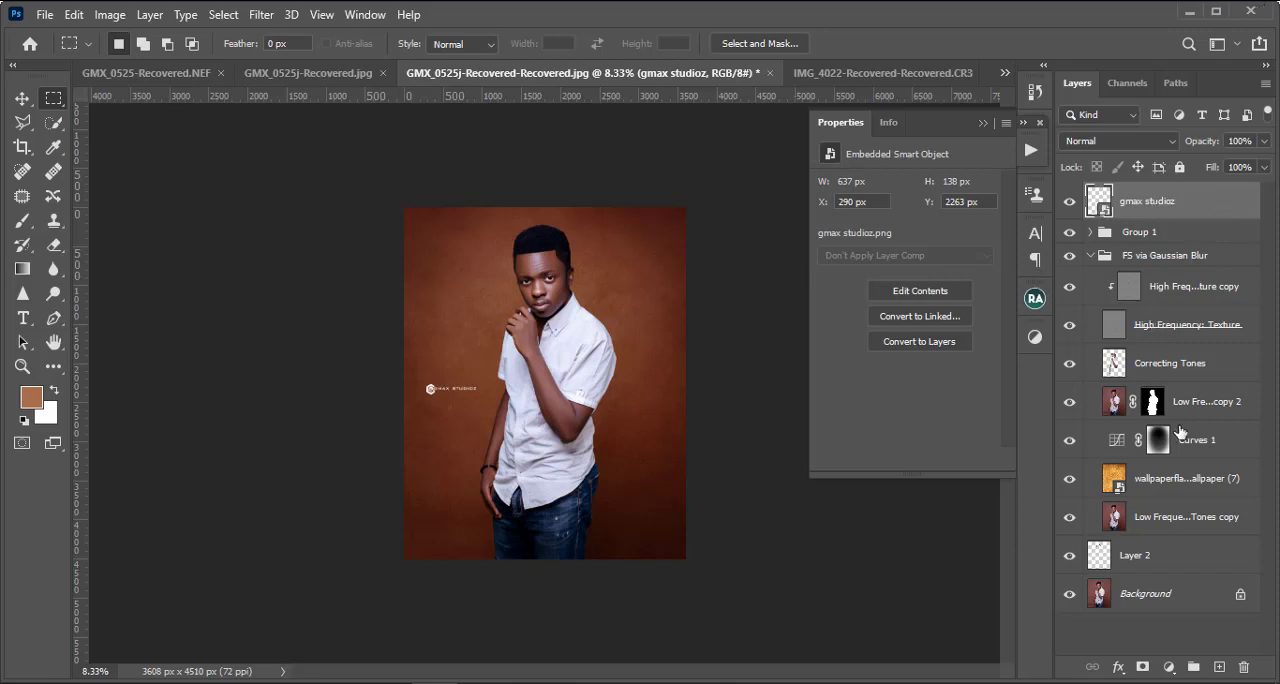
pyautogui.keyDown('shift'); pyautogui.click(1177, 567); pyautogui.keyUp('shift')
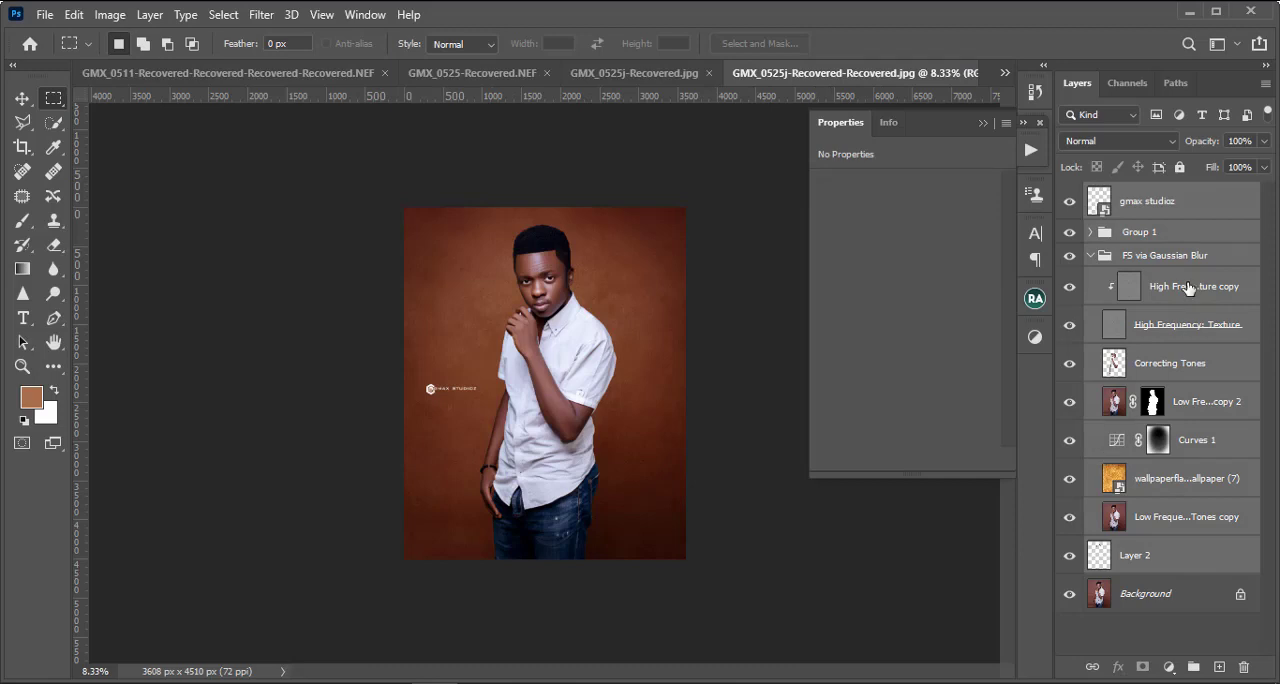
pyautogui.click(1195, 204)
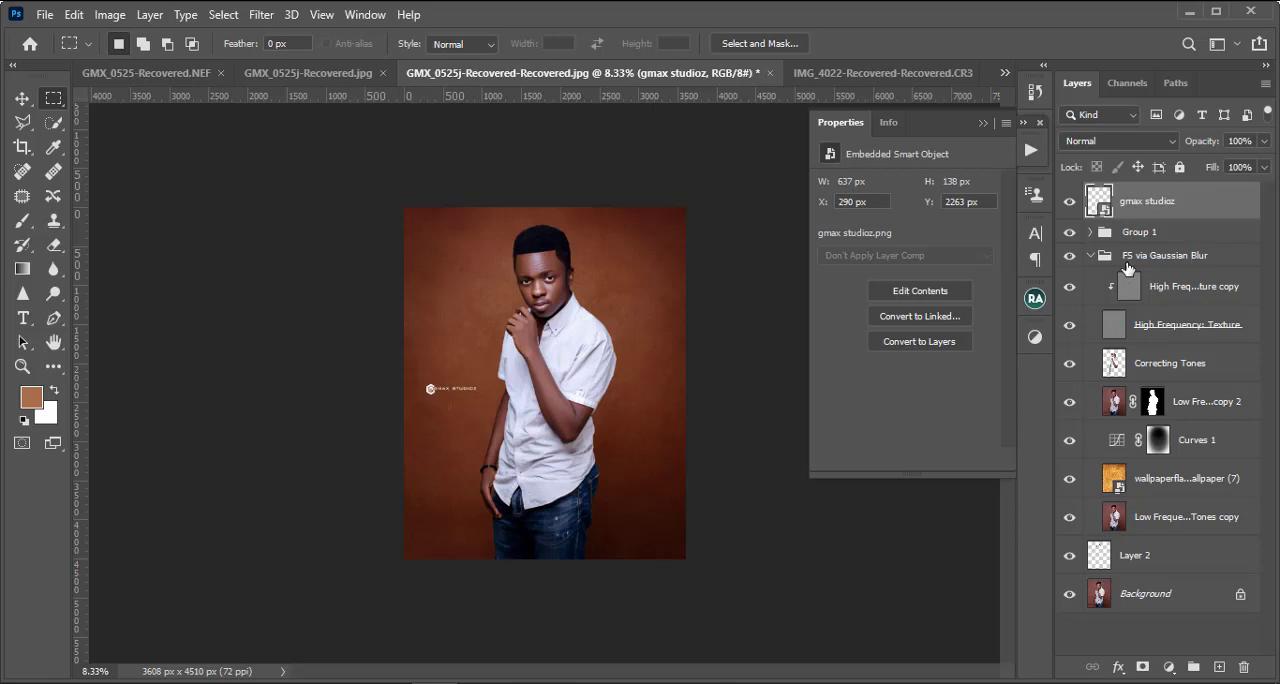
pyautogui.hotkey('ctrl', 'shift', 'alt', 'e')
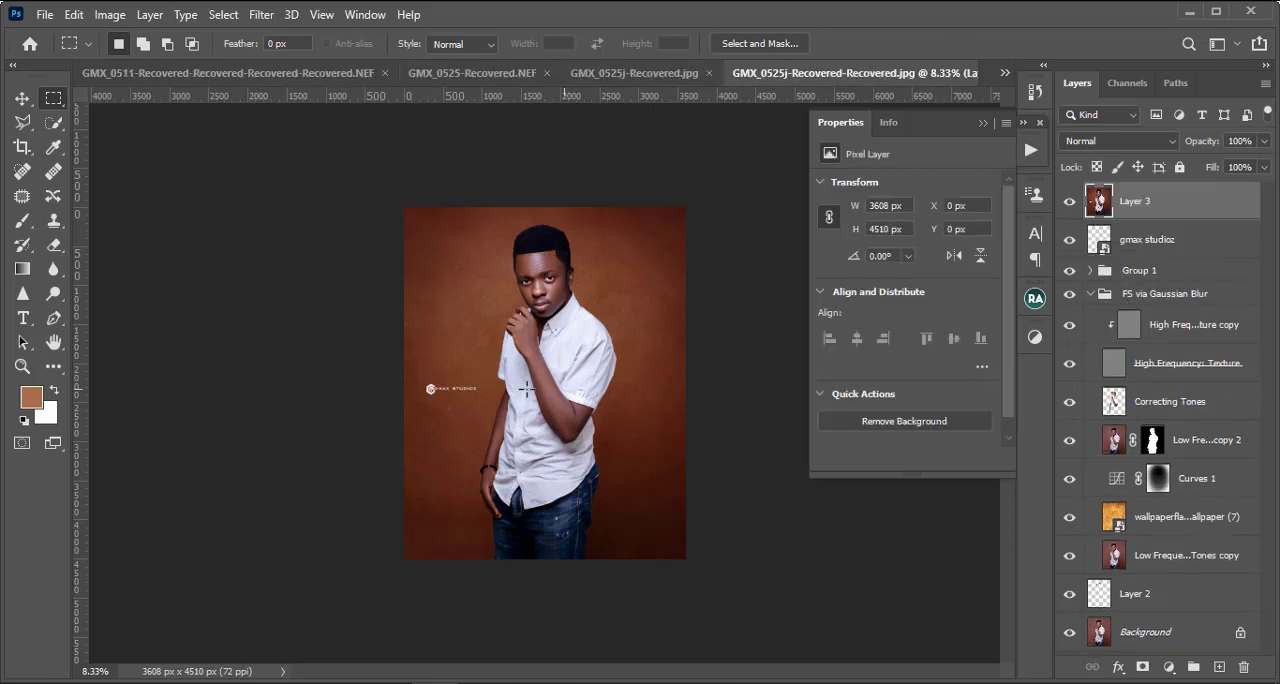
# Step: Examine the face, hand and shirt collar of the merged portrait up close
pyautogui.scroll(3, 617, 447)
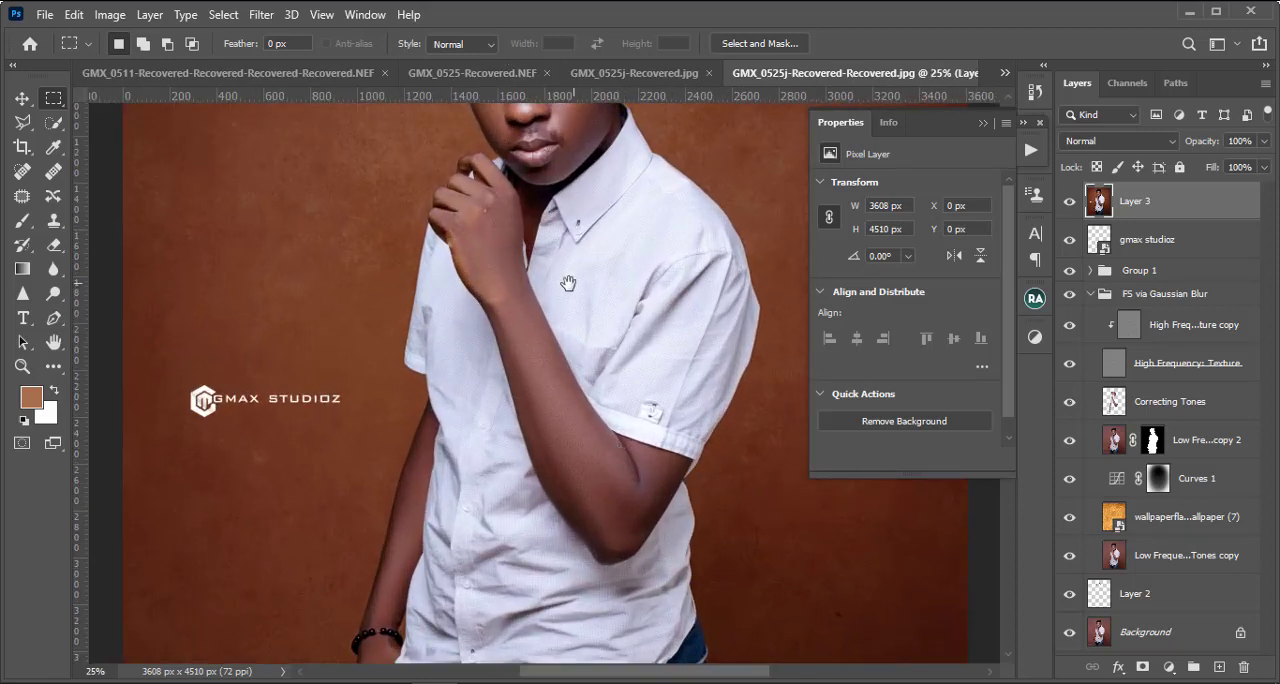
pyautogui.moveTo(554, 208); pyautogui.dragTo(537, 430)
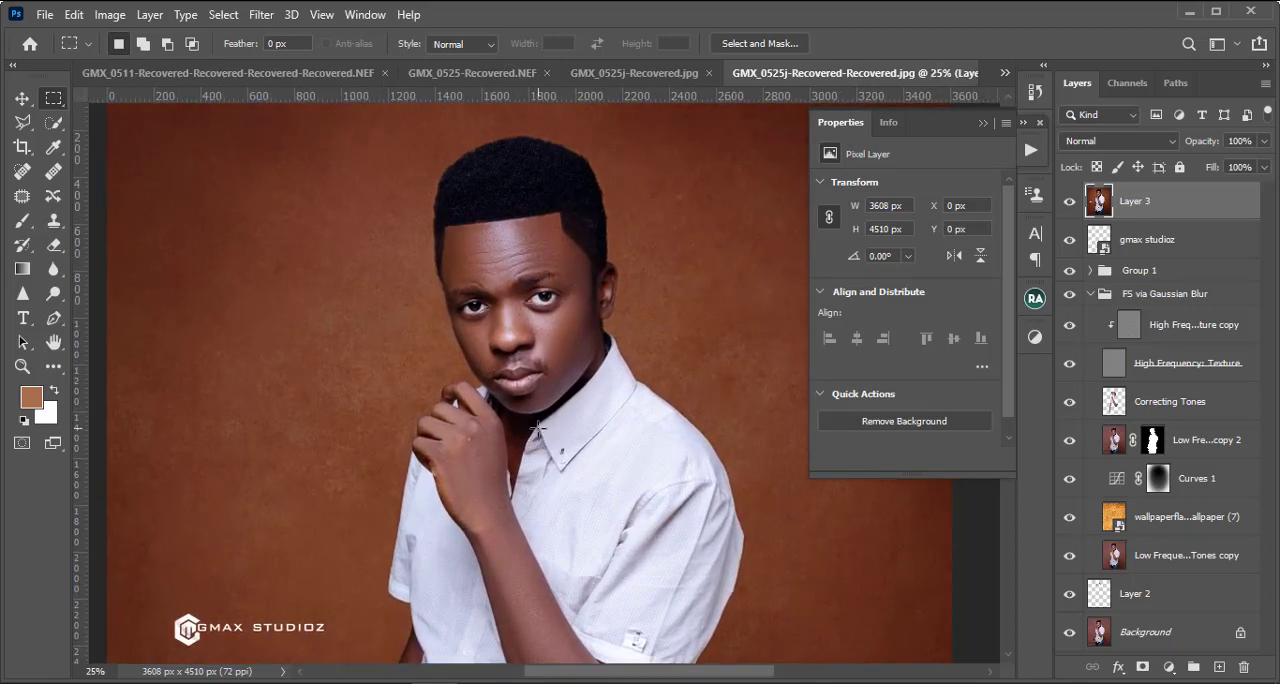
pyautogui.scroll(-1, 537, 430)
pyautogui.scroll(3, 655, 300)
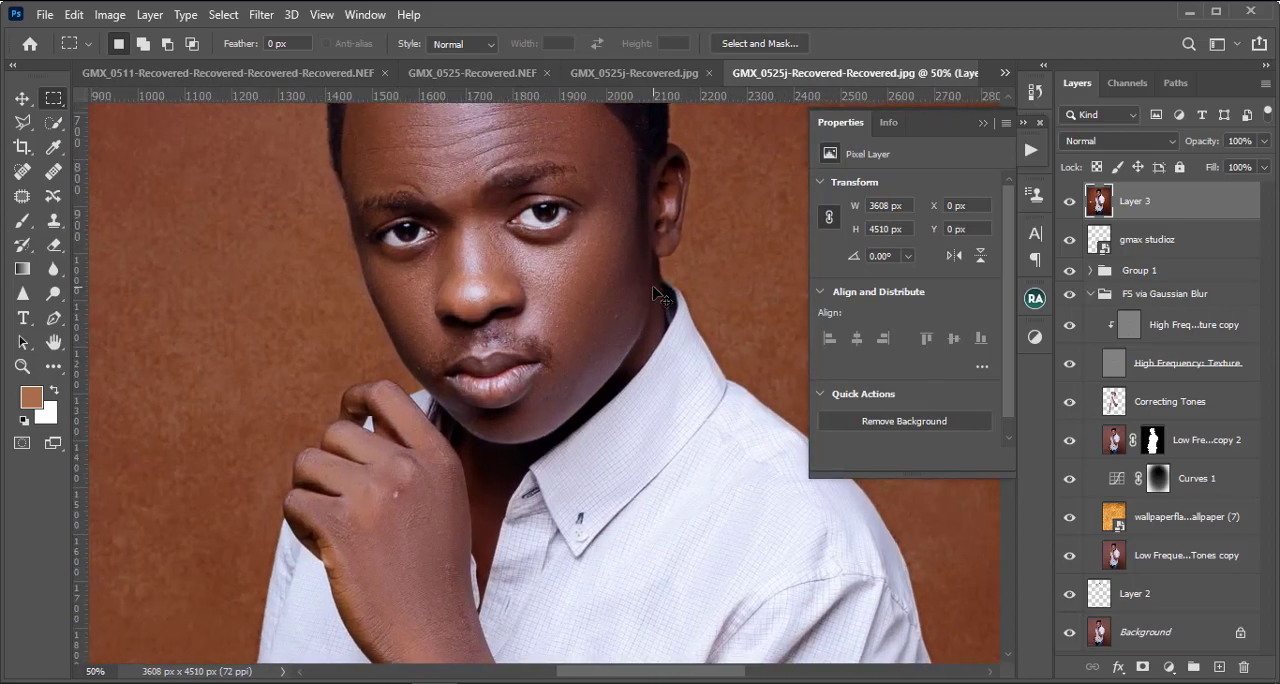
pyautogui.scroll(-1, 655, 296)
pyautogui.scroll(1, 600, 342)
pyautogui.scroll(-2, 612, 287)
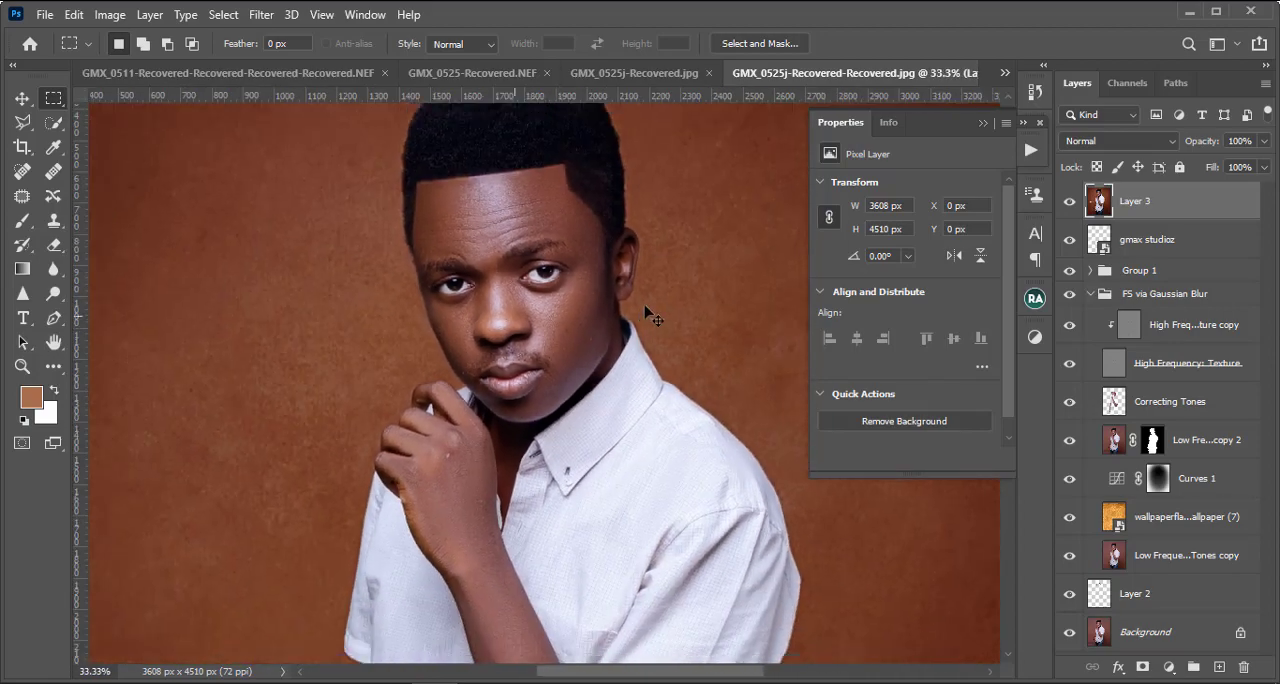
pyautogui.scroll(3, 619, 325)
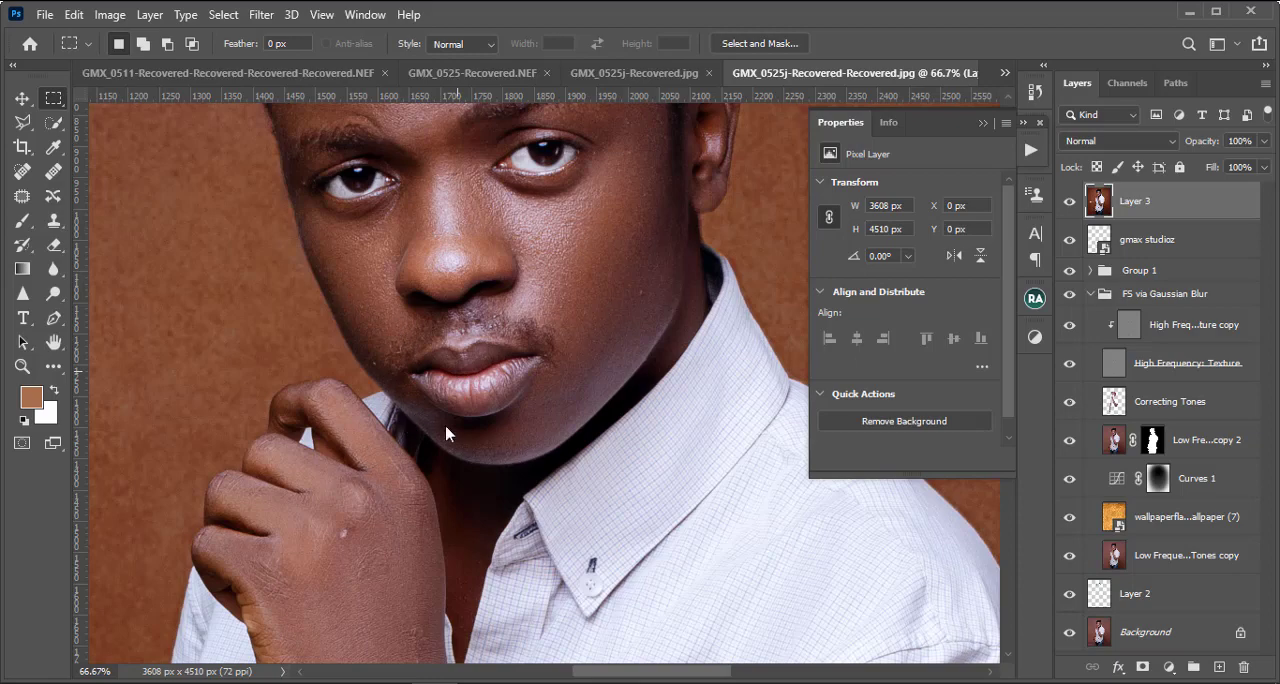
# Step: Open the merged layer in the Liquify filter, focus on the head, and activate the Forward Warp tool
pyautogui.hotkey('ctrl', 'shift', 'x')
pyautogui.press('a')
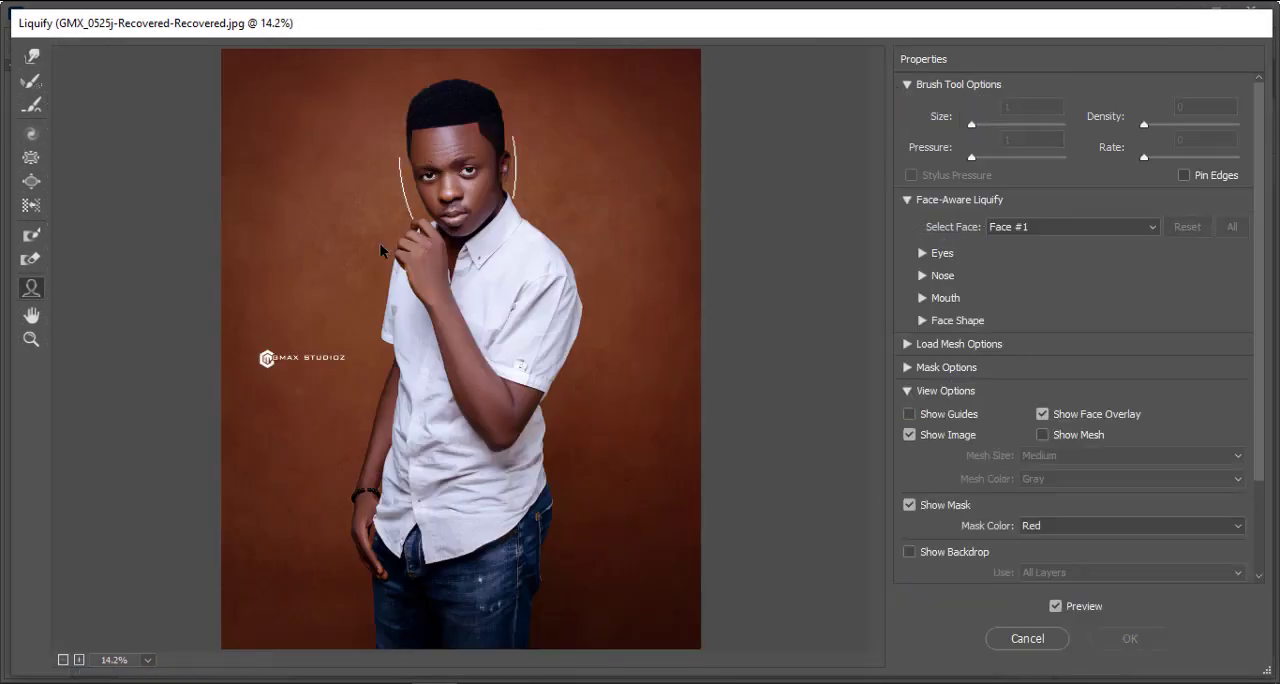
pyautogui.hotkey('ctrl', '+')
pyautogui.hotkey('ctrl', '+')
pyautogui.hotkey('ctrl', '+')
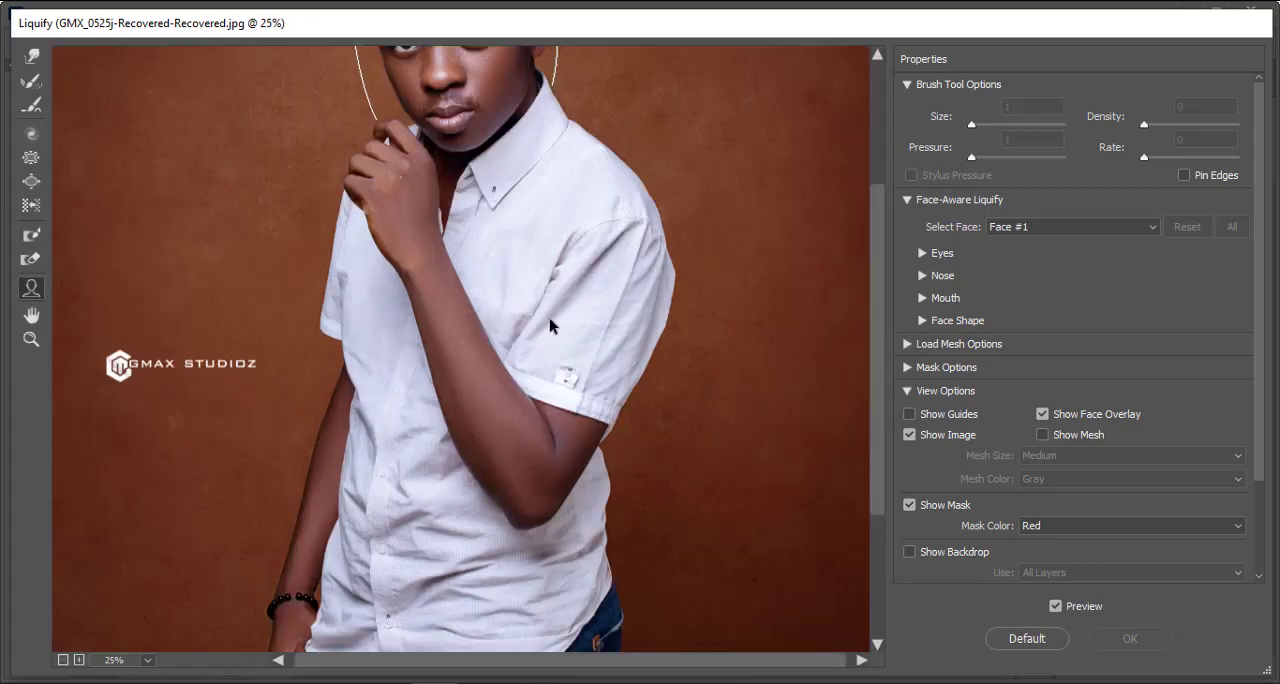
pyautogui.moveTo(472, 202); pyautogui.dragTo(531, 537)
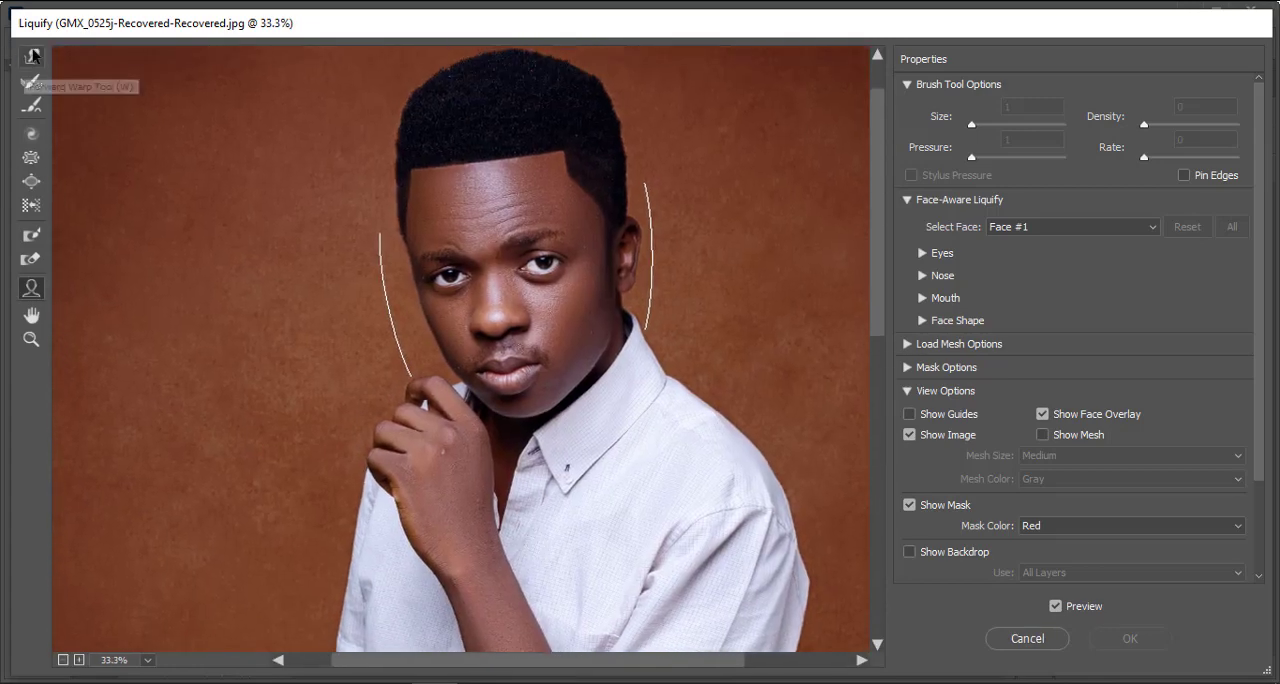
pyautogui.click(31, 56)
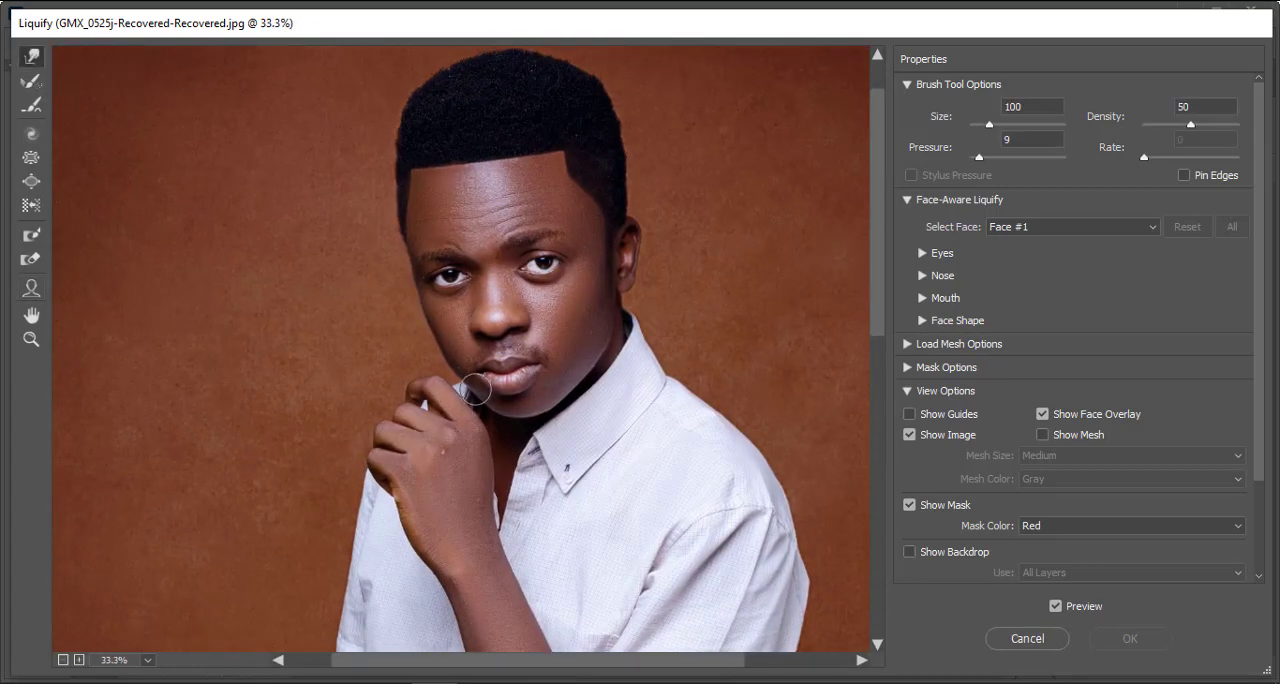
# Step: Refine the jaw and cheek contours with the Forward Warp tool, enlarging its brush to size 125
pyautogui.scroll(2, 452, 385)
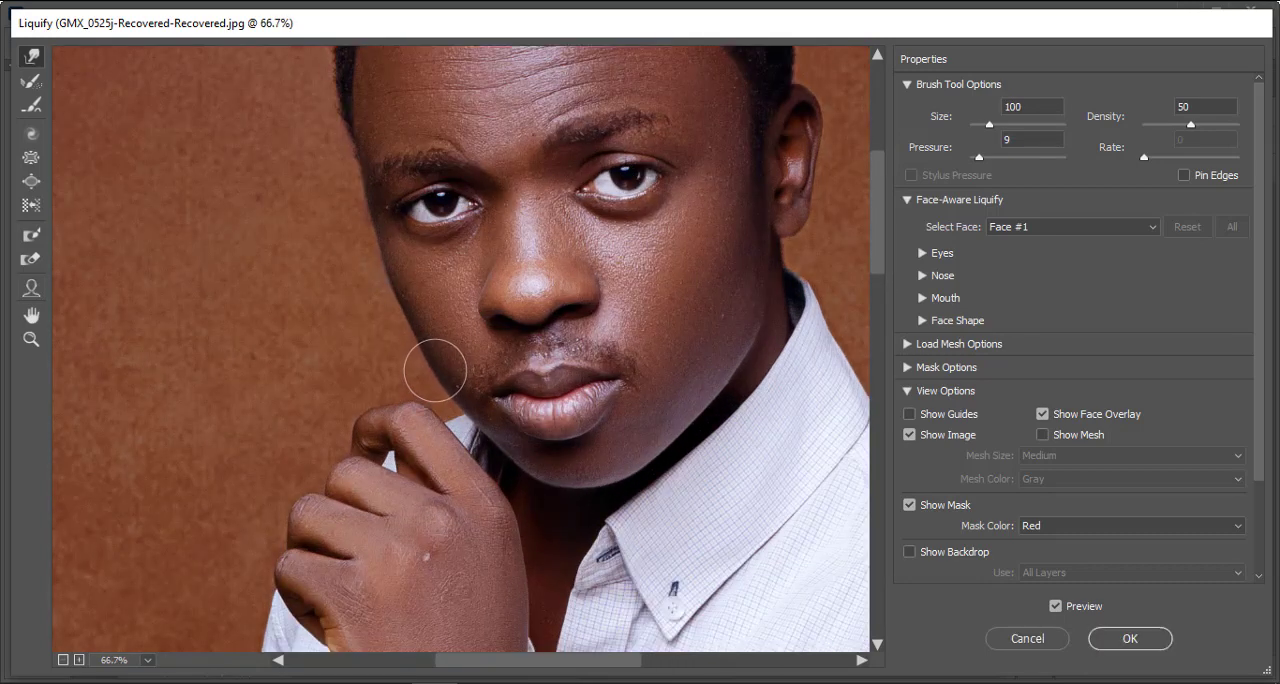
pyautogui.press(']')
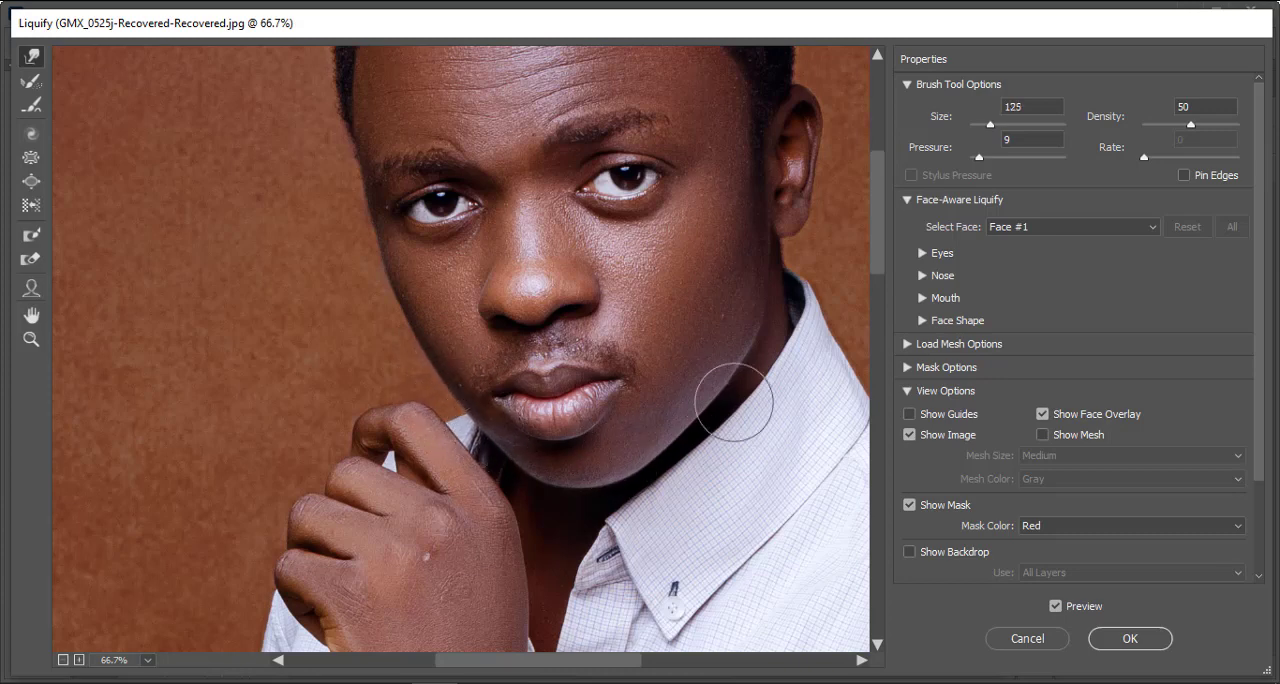
pyautogui.press('p')
pyautogui.press('p')
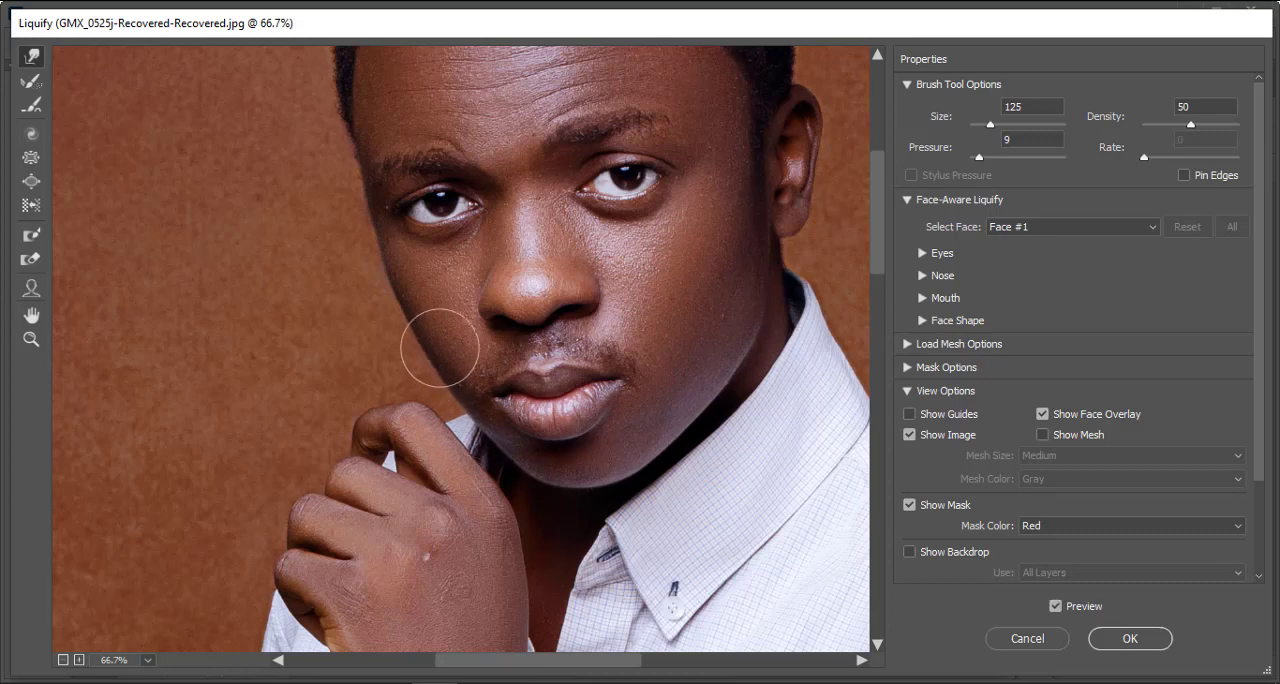
# Step: Reshape the hair outline with the Forward Warp tool, reducing its brush to size 90
pyautogui.scroll(1, 669, 298)
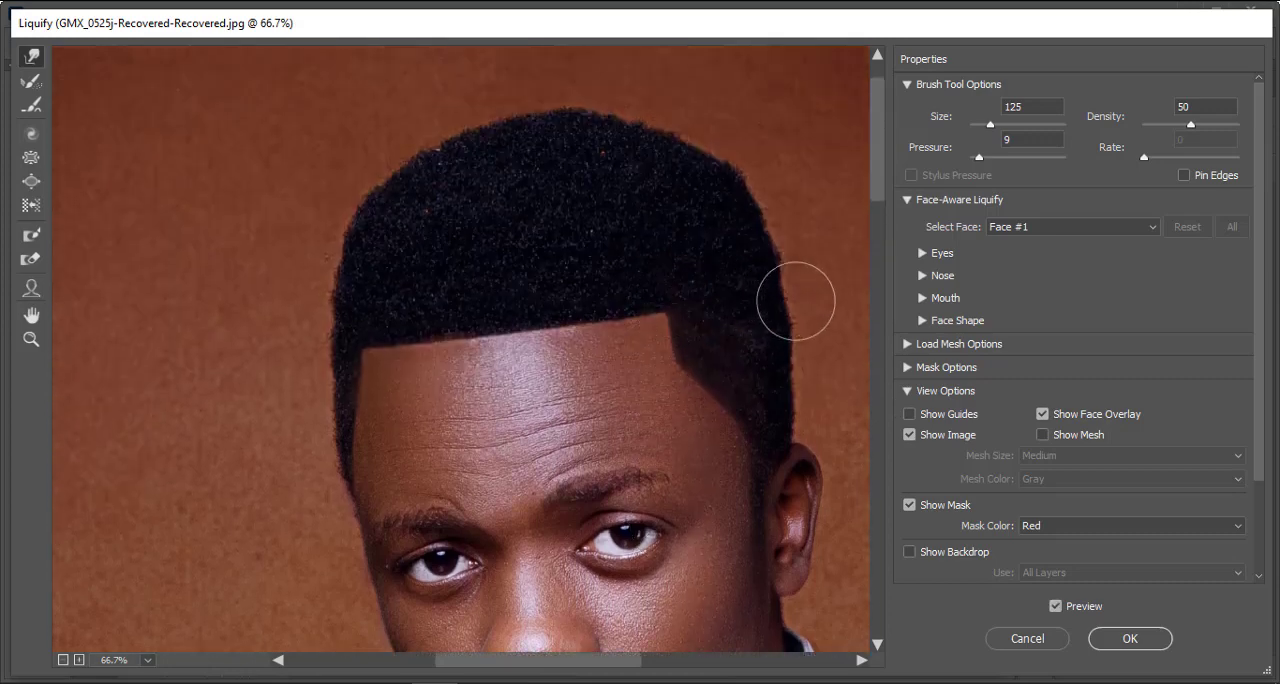
pyautogui.press('[')
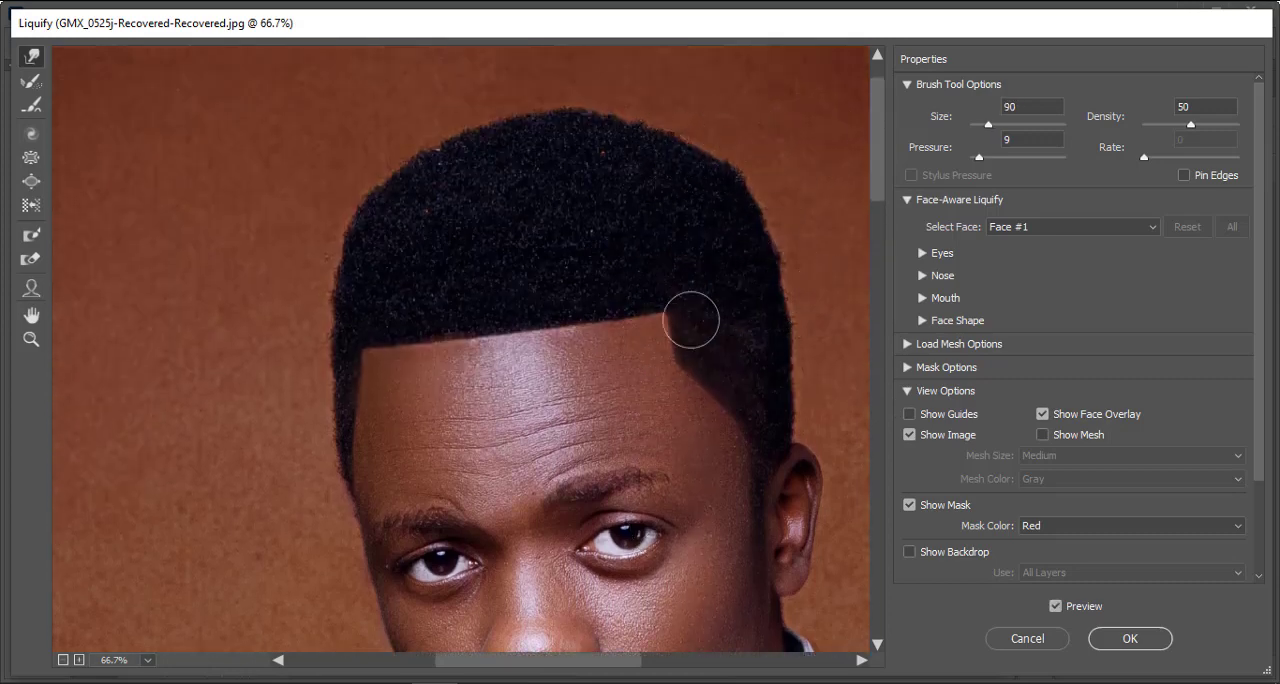
pyautogui.press('[')
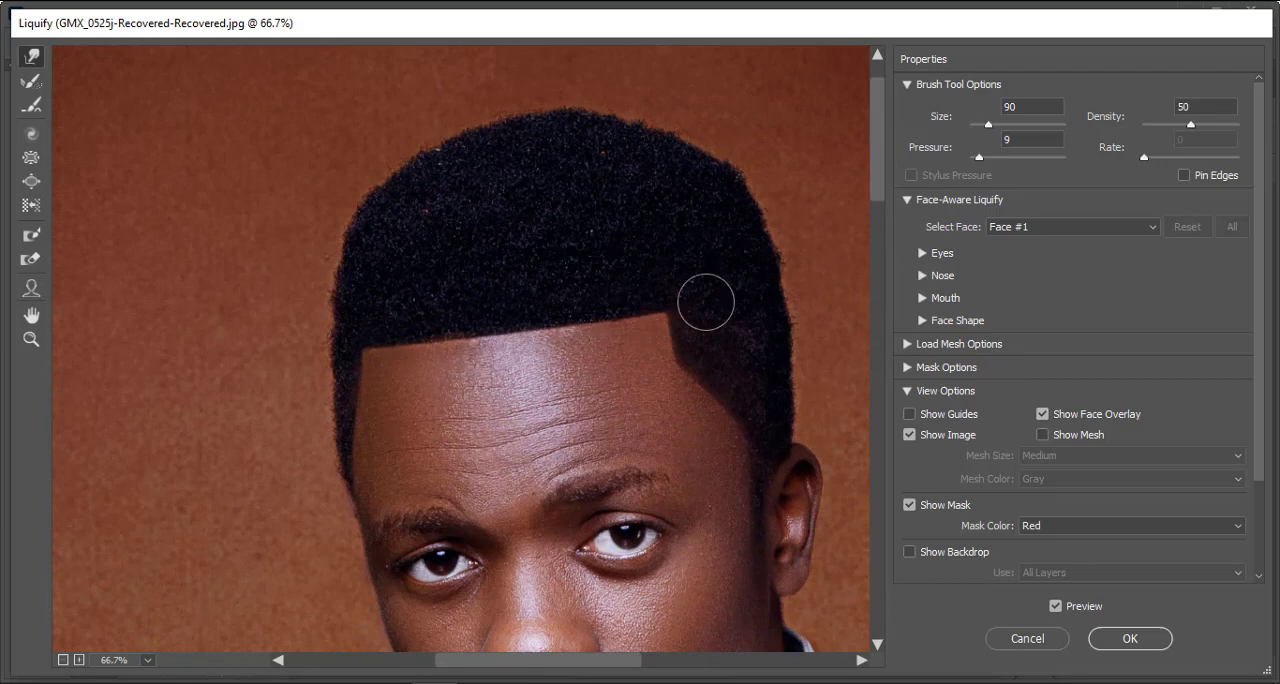
# Step: Set the Forward Warp brush to pressure 24 and size 80, and nudge the hairline corner above the forehead
pyautogui.press(']')
pyautogui.press(']')
pyautogui.press(']')
pyautogui.moveTo(996, 127); pyautogui.dragTo(1005, 125)
pyautogui.press('[')
pyautogui.press('[')
pyautogui.press('[')
pyautogui.press('[')
pyautogui.press('[')
pyautogui.press('[')
pyautogui.press('[')
pyautogui.press('[')
pyautogui.press('[')
pyautogui.press('[')
pyautogui.press('[')
pyautogui.press('[')
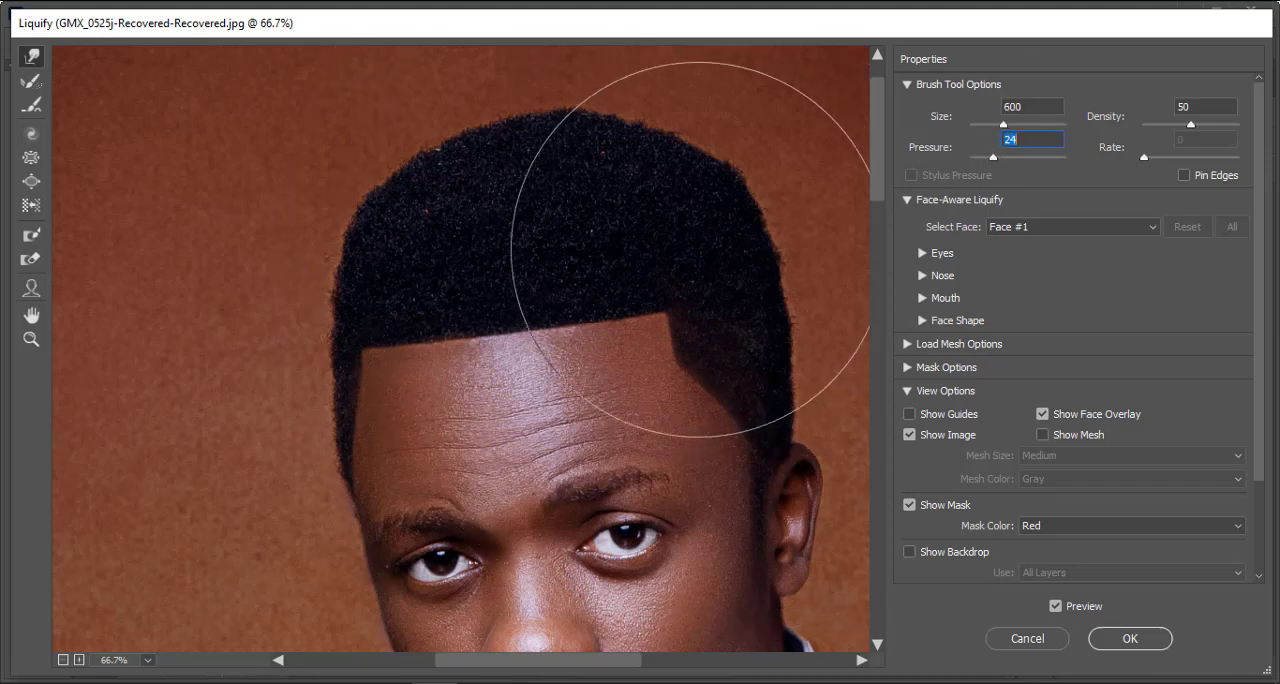
pyautogui.moveTo(675, 313); pyautogui.dragTo(666, 315)
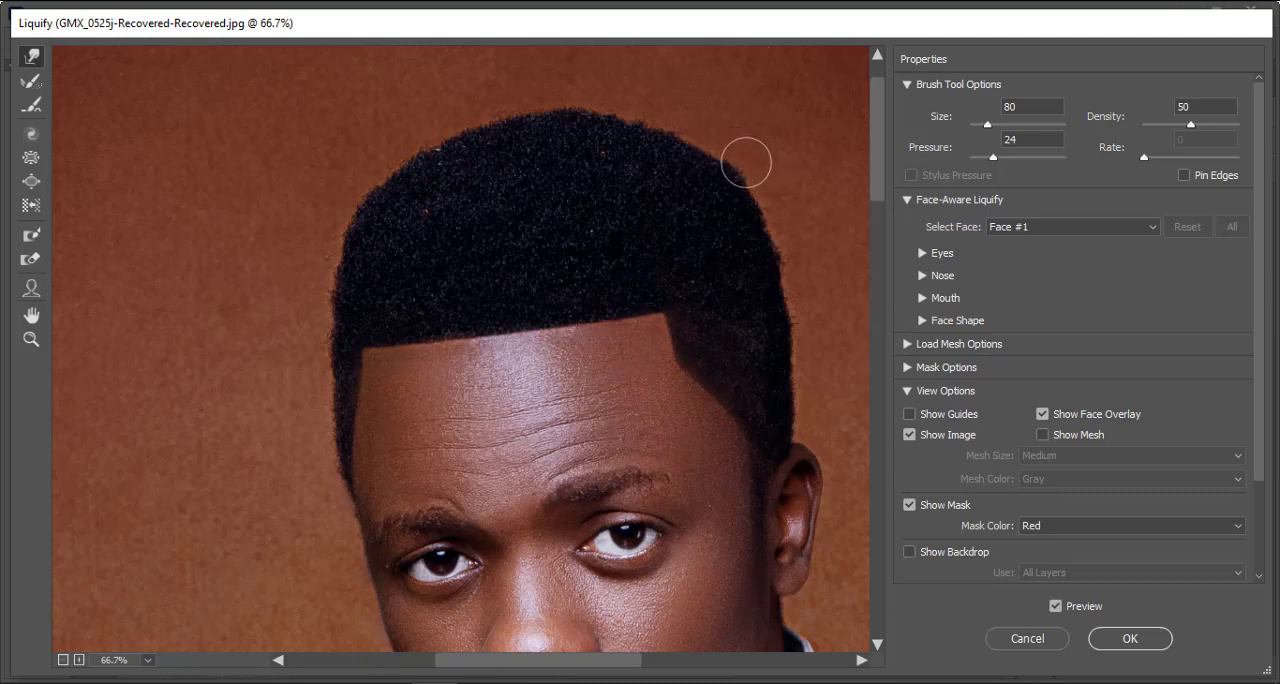
# Step: Smooth the top and side of the hair outline with the Forward Warp tool, varying its brush size between 70 and 100
pyautogui.press('[')
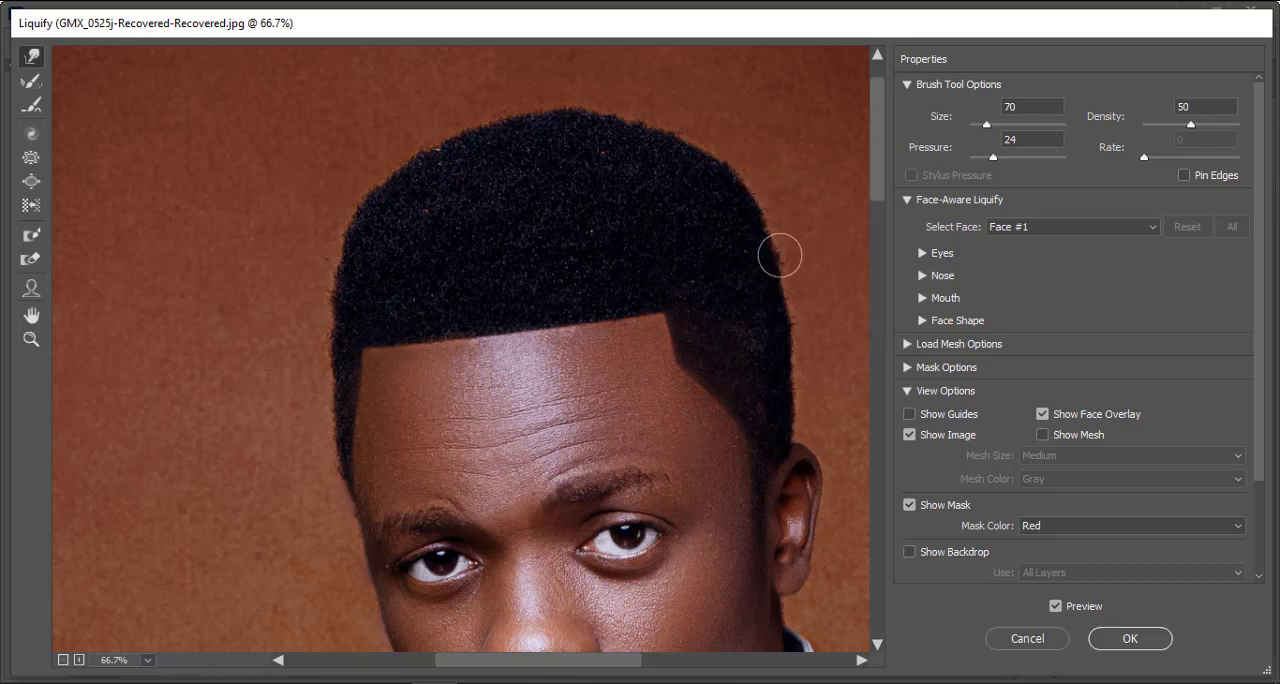
pyautogui.press(']')
pyautogui.press(']')
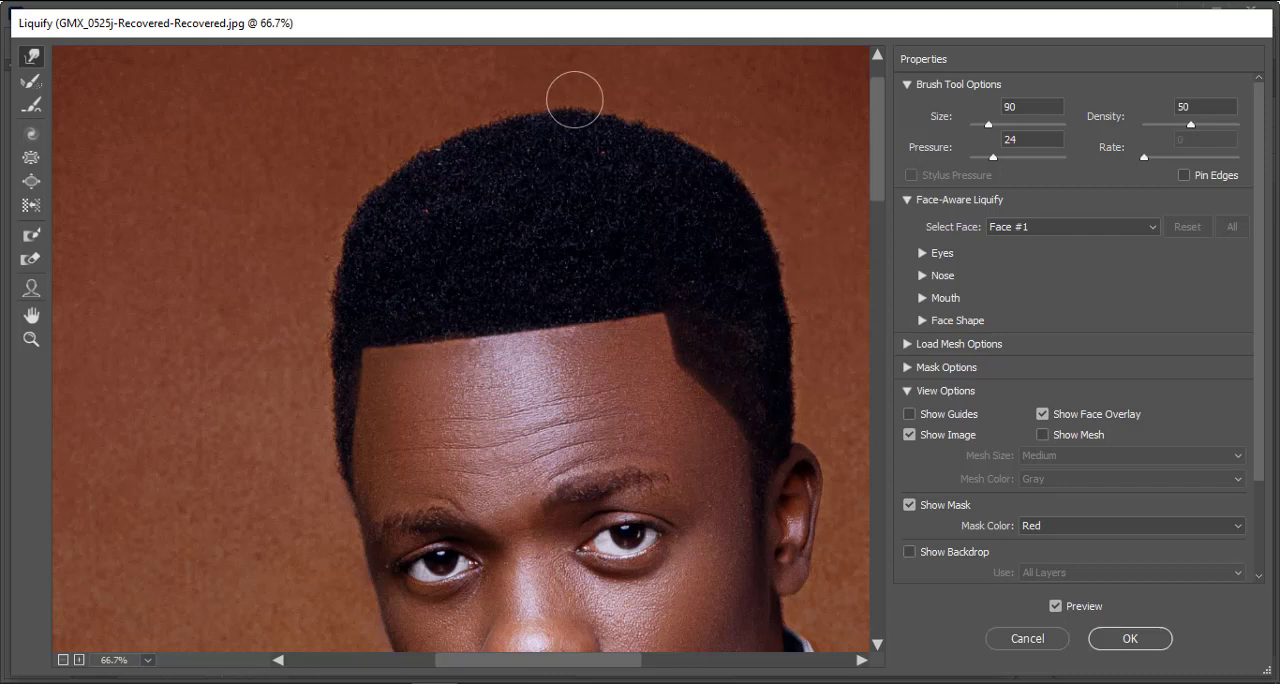
pyautogui.press(']')
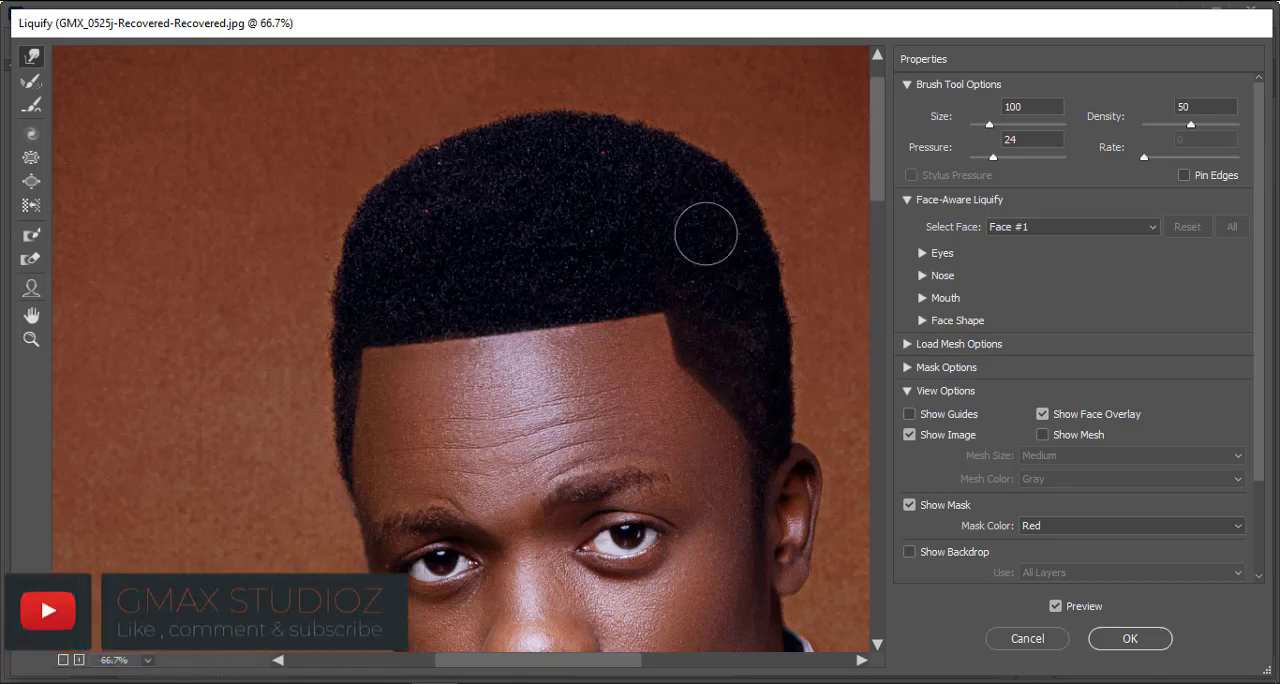
# Step: Compare the portrait before and after the Liquify edits, close up and at 33.3%, and apply the filter
pyautogui.press('p')
pyautogui.press('p')
pyautogui.press('p')
pyautogui.press('p')
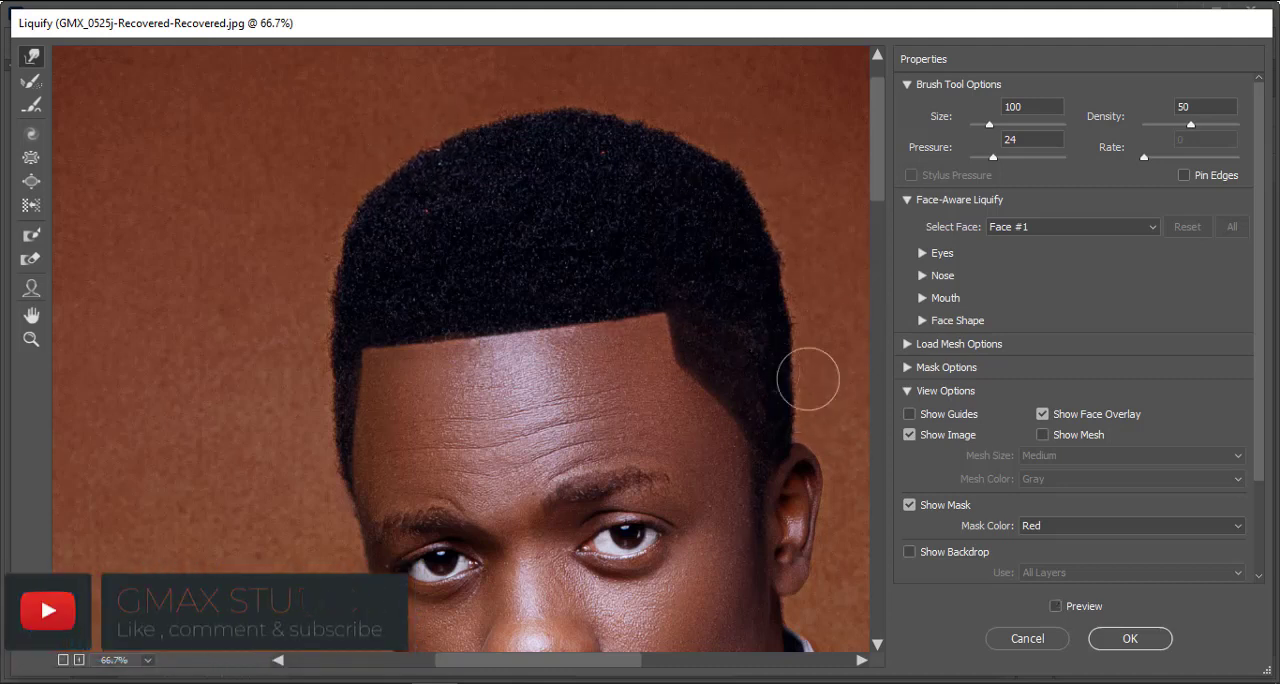
pyautogui.hotkey('ctrl', '-')
pyautogui.hotkey('ctrl', '-')
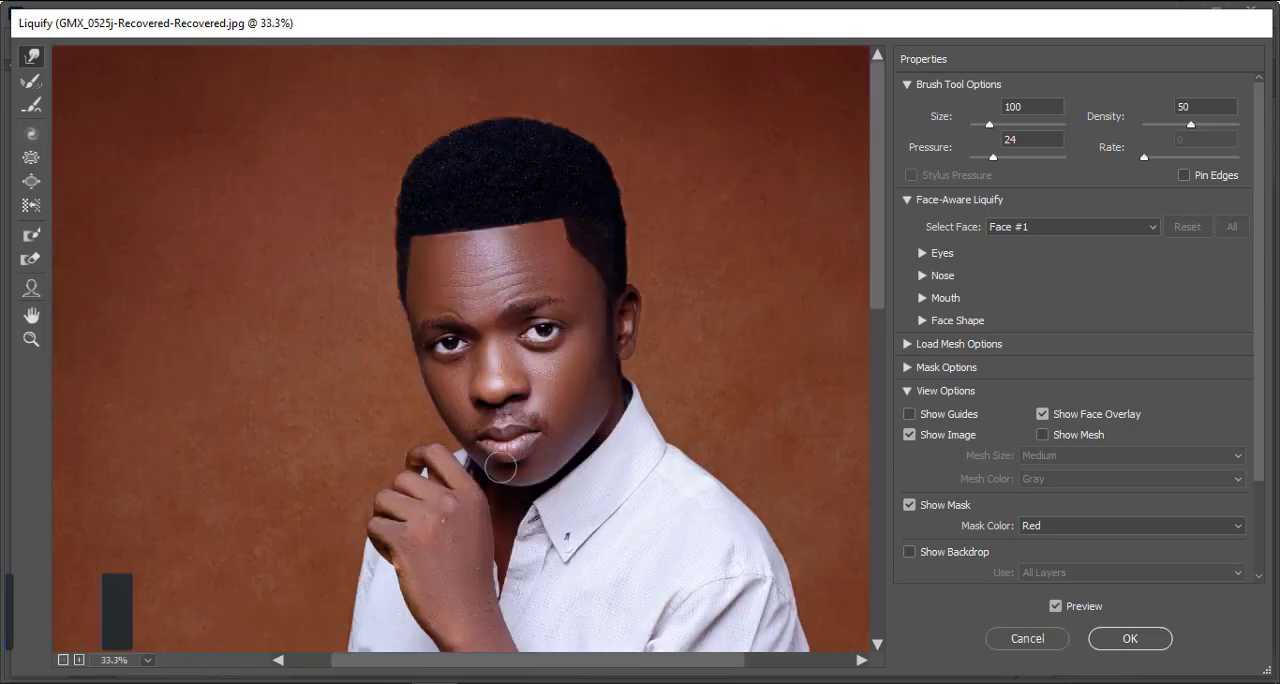
pyautogui.press('p')
pyautogui.press('p')
pyautogui.press('p')
pyautogui.press('p')
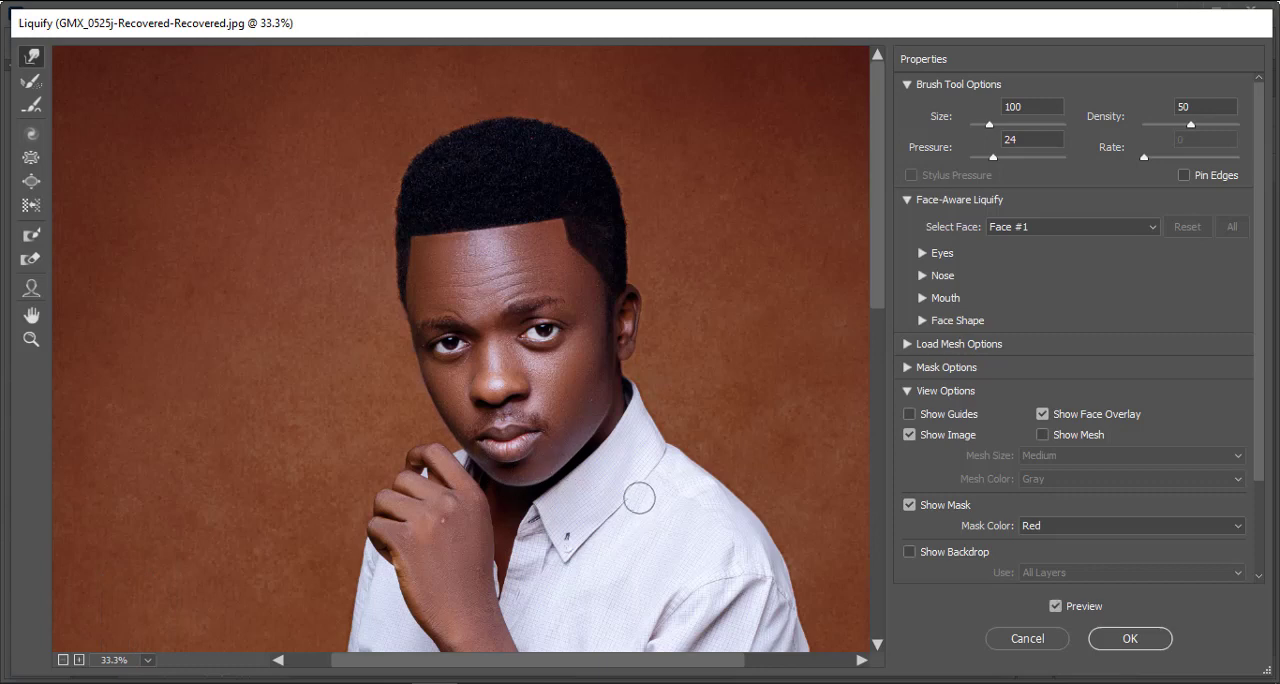
pyautogui.click(1132, 640)
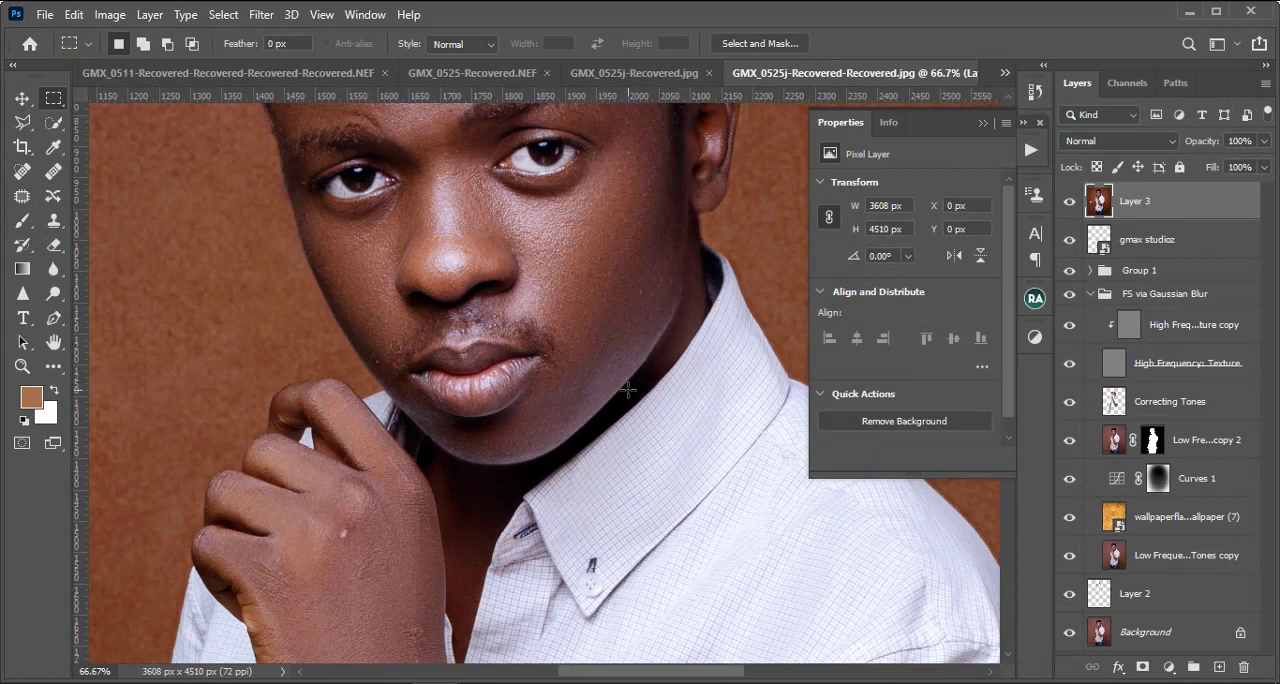
# Step: Open Layer 3 in the Camera Raw filter and set Dehaze to +14
pyautogui.scroll(-1, 628, 390)
pyautogui.scroll(-1, 628, 390)
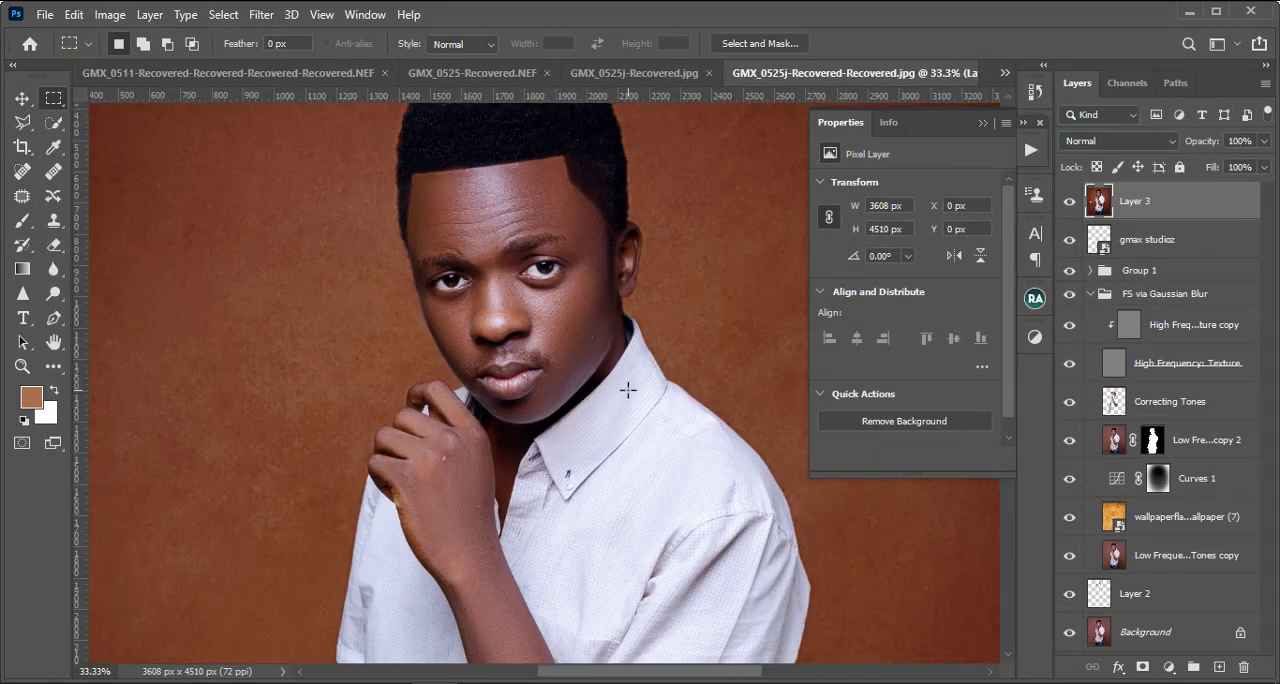
pyautogui.scroll(-1, 628, 390)
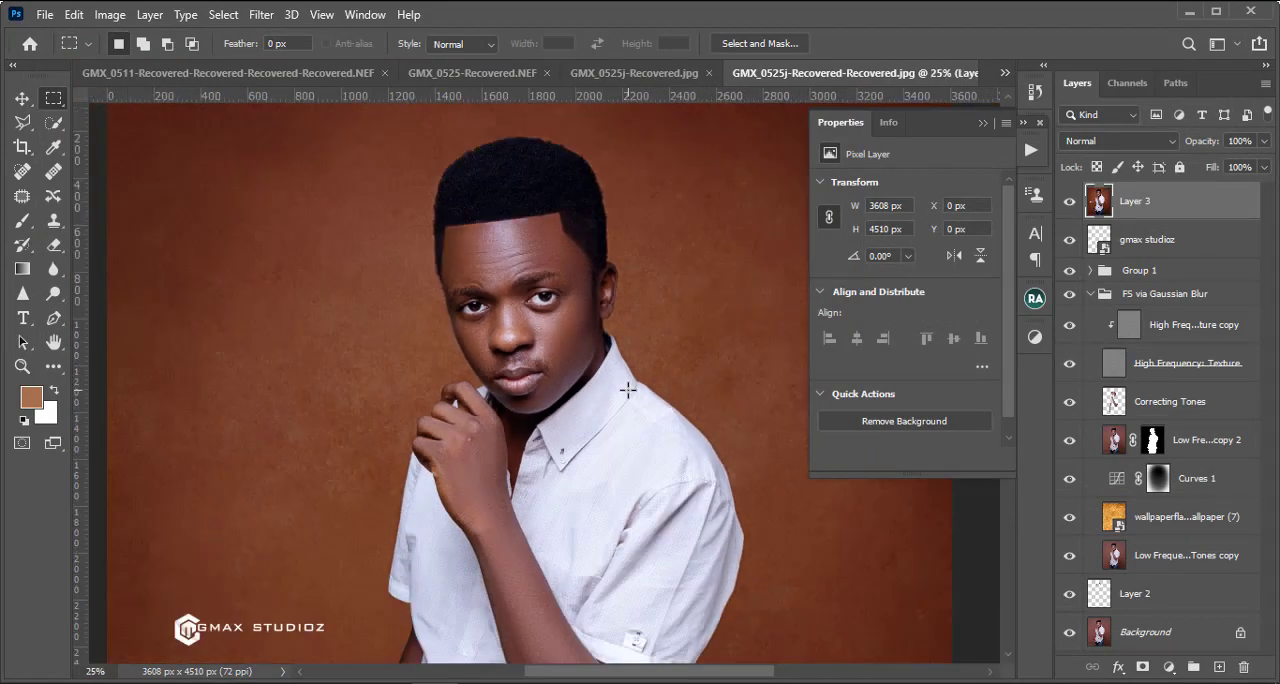
pyautogui.scroll(-2, 628, 390)
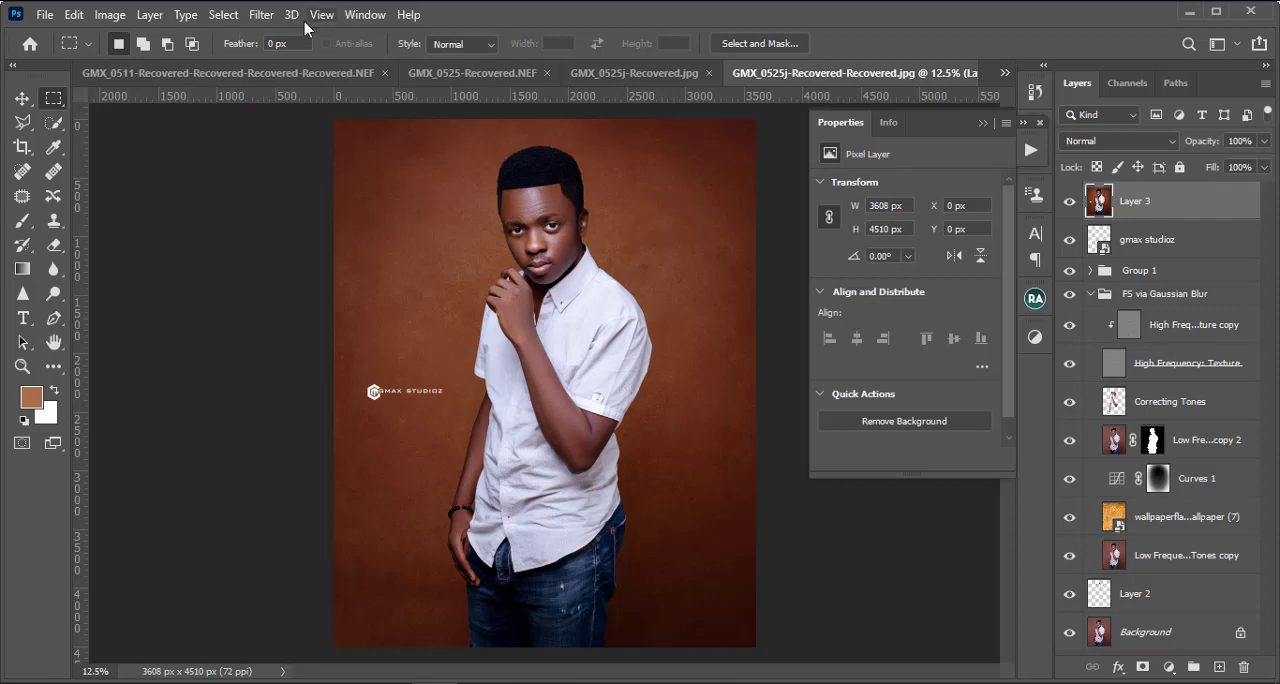
pyautogui.click(260, 16)
pyautogui.click(300, 127)
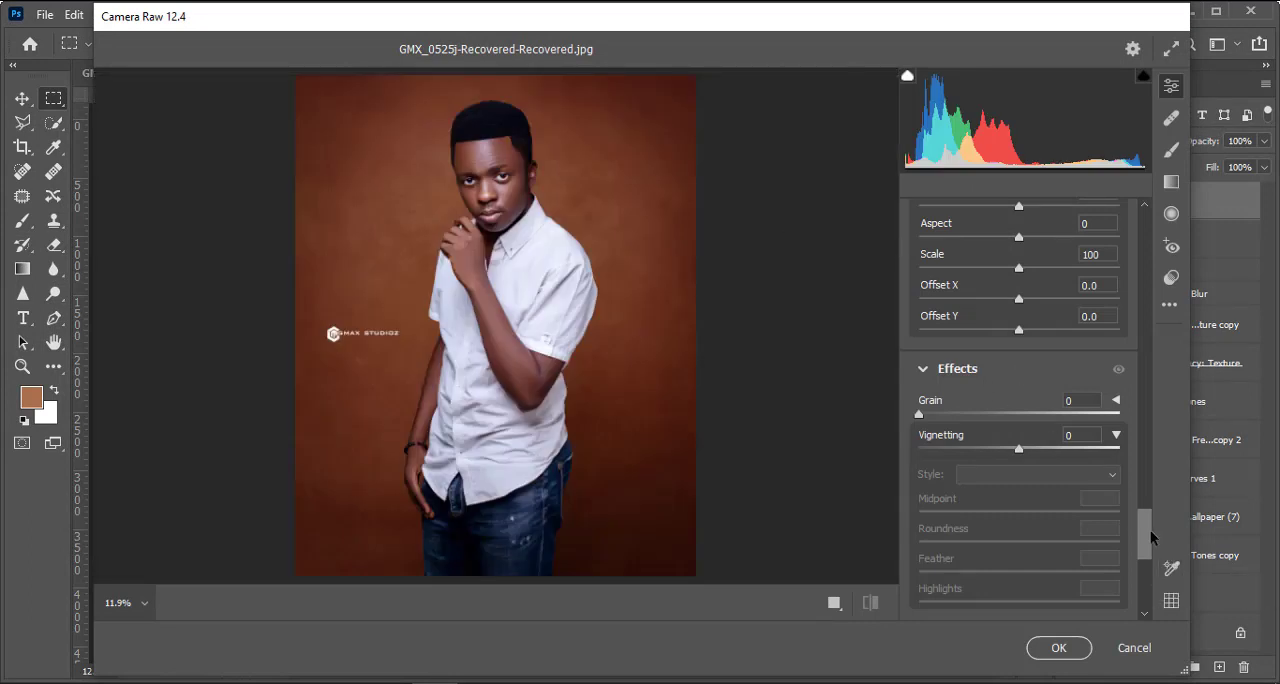
pyautogui.moveTo(1147, 532); pyautogui.dragTo(1144, 214)
pyautogui.scroll(-3, 1003, 346)
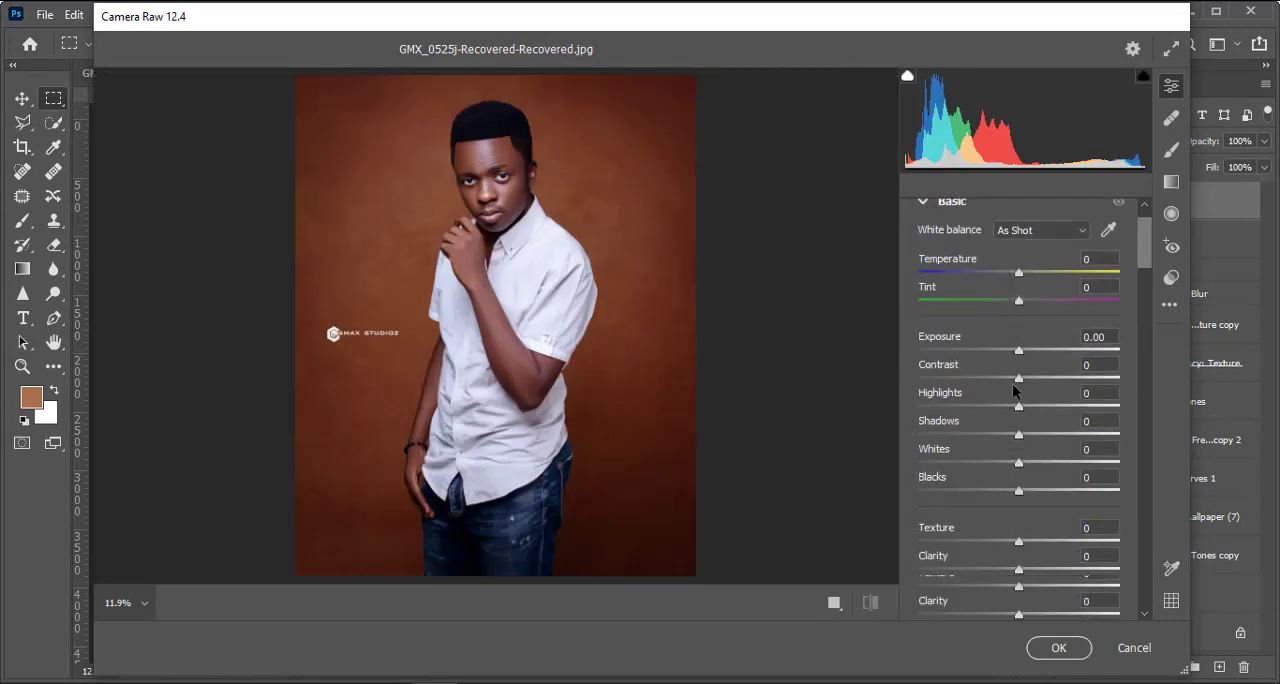
pyautogui.moveTo(1021, 553); pyautogui.dragTo(1037, 560)
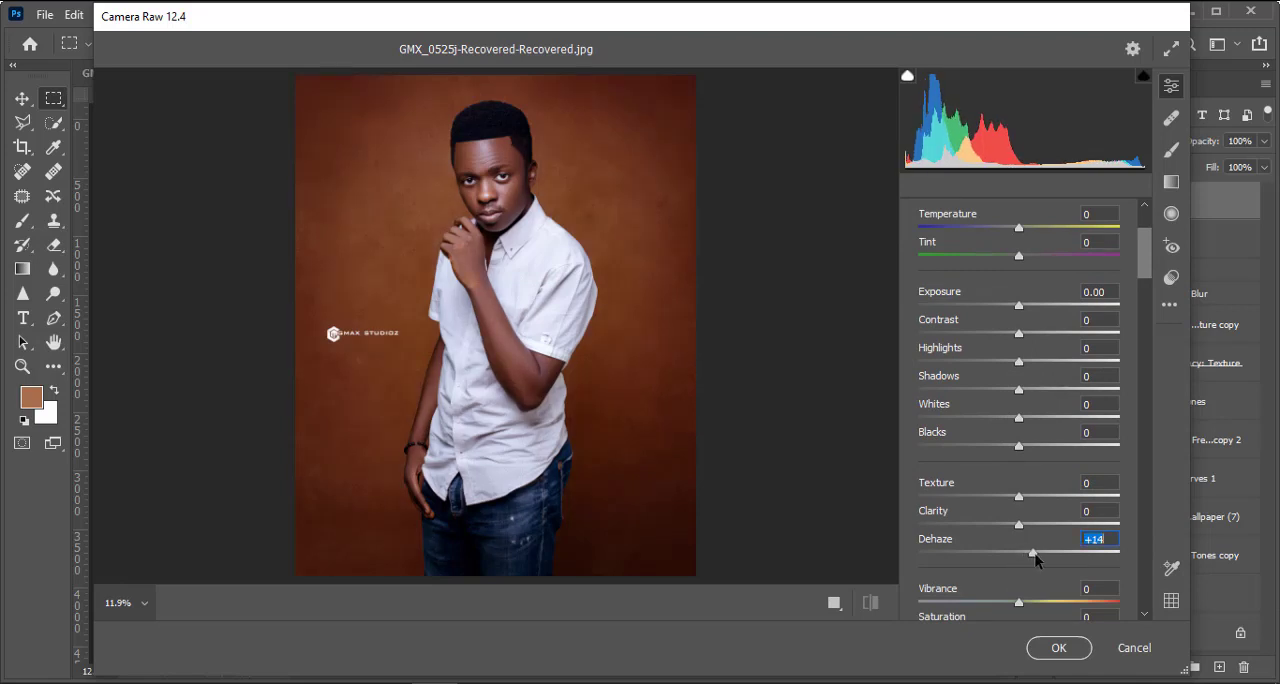
# Step: Set the Camera Raw Sharpening amount to 60
pyautogui.scroll(-3, 844, 495)
pyautogui.scroll(-3, 1078, 538)
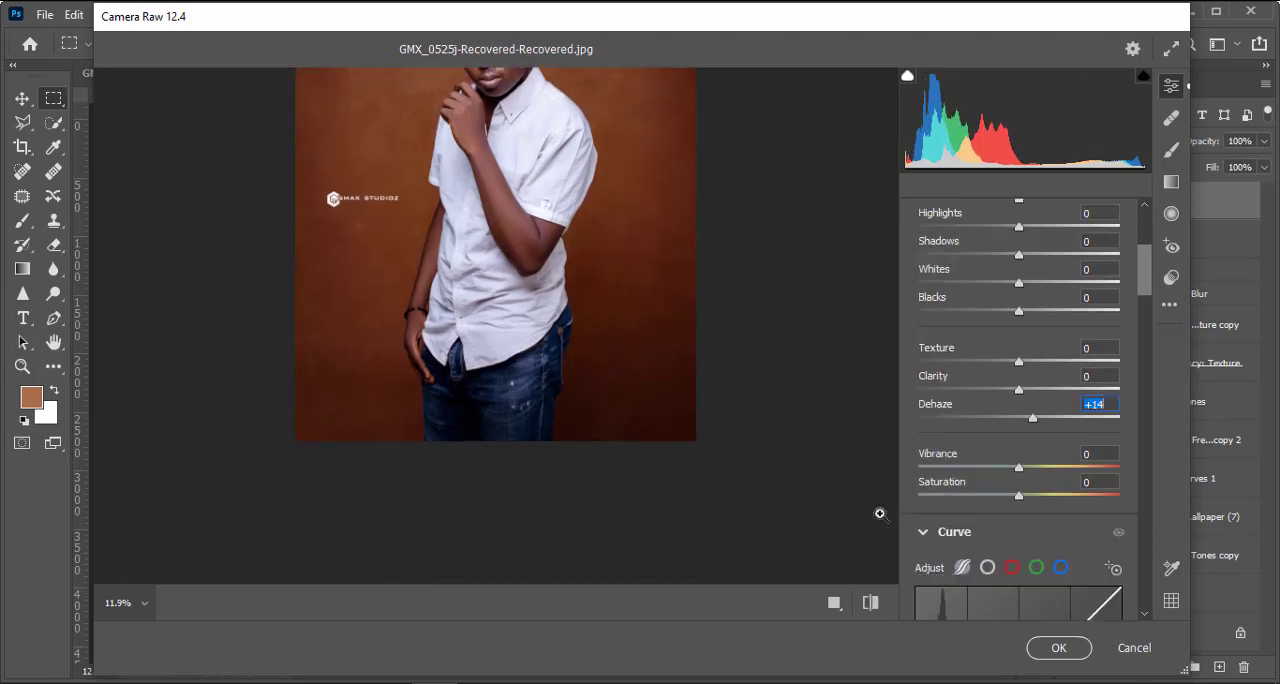
pyautogui.scroll(1, 753, 453)
pyautogui.scroll(2, 753, 452)
pyautogui.scroll(-3, 1128, 455)
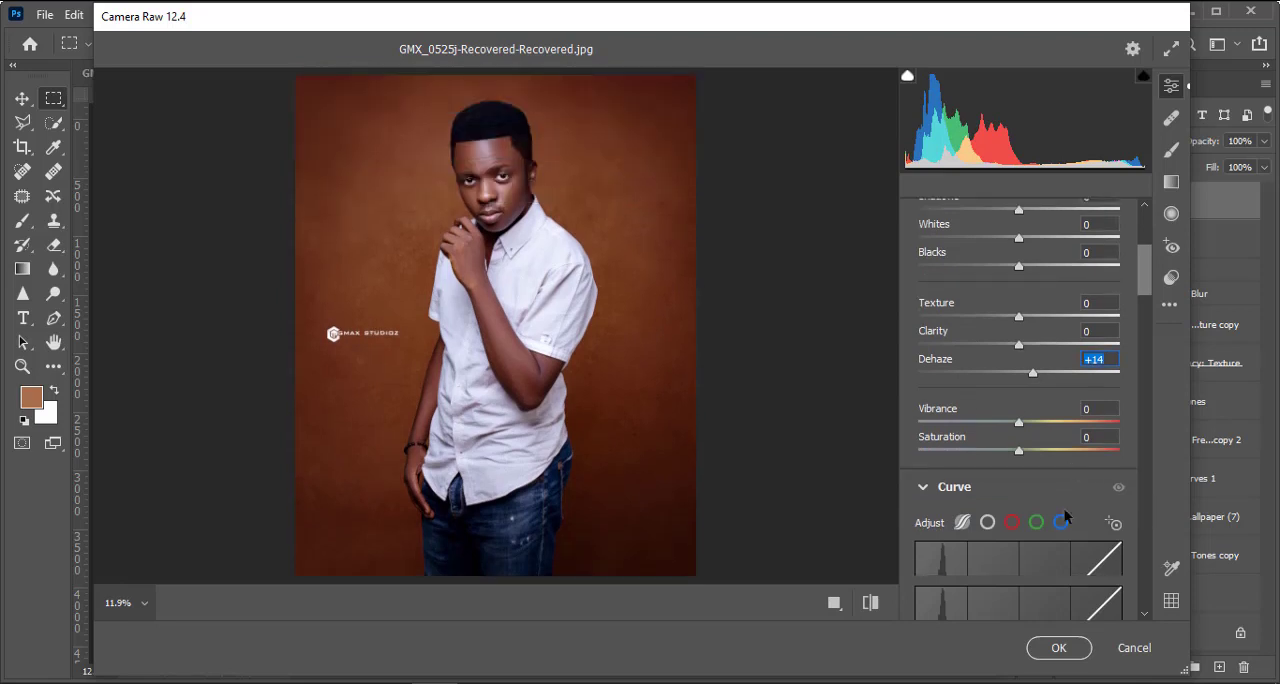
pyautogui.scroll(-6, 1055, 505)
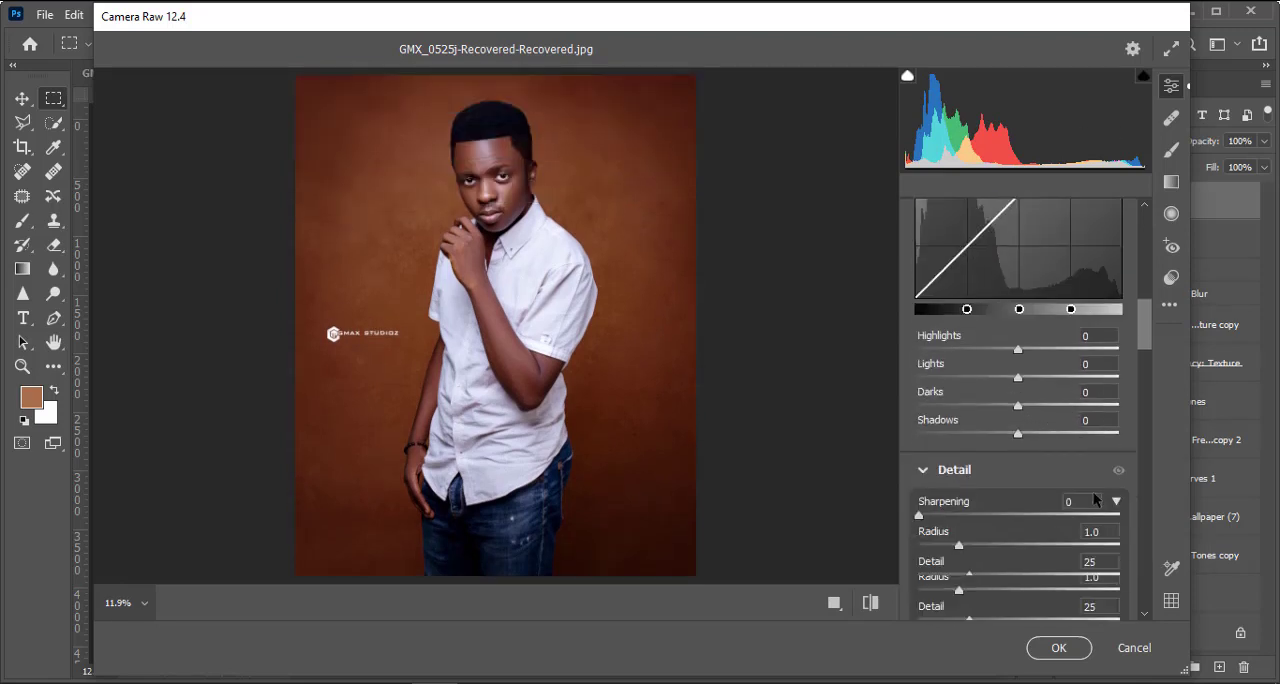
pyautogui.moveTo(932, 426); pyautogui.dragTo(1047, 443)
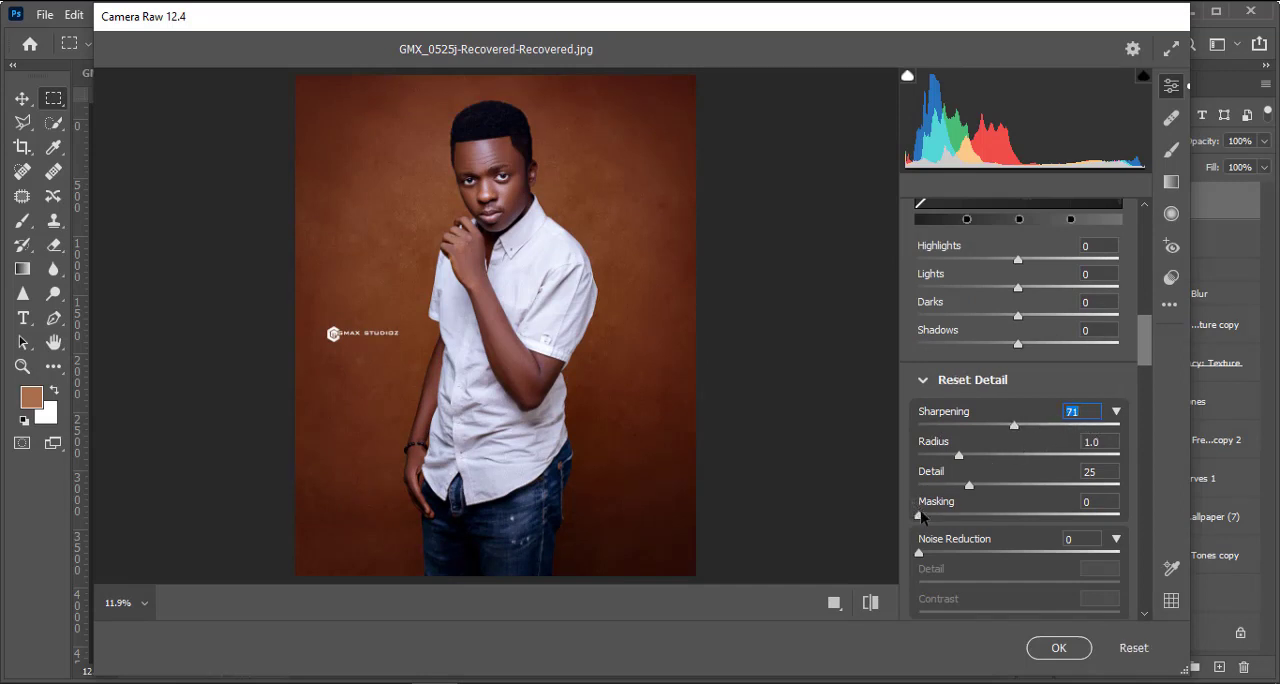
pyautogui.moveTo(1016, 423); pyautogui.dragTo(1002, 420)
# Step: Set the sharpening Masking to 74 while previewing the black-and-white edge mask
pyautogui.press('alt')
pyautogui.moveTo(921, 521)
pyautogui.mouseDown()
pyautogui.moveTo(1066, 520)
pyautogui.moveTo(910, 525)
pyautogui.mouseUp()
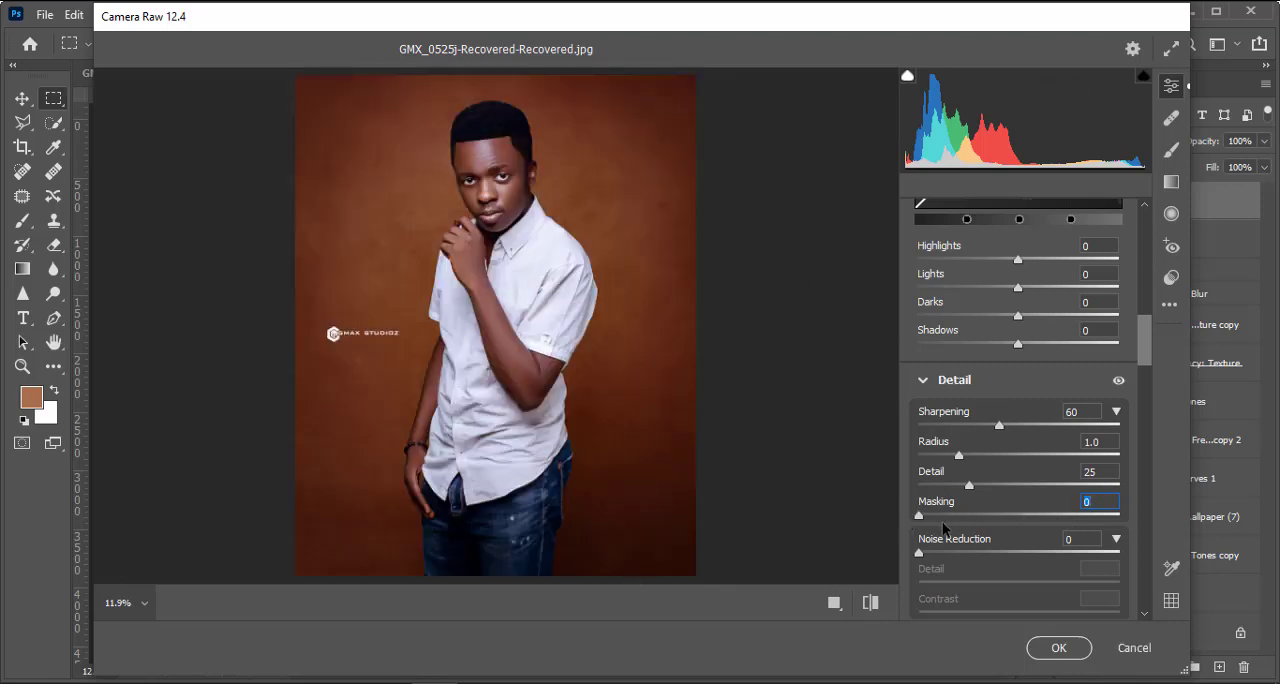
pyautogui.press('alt')
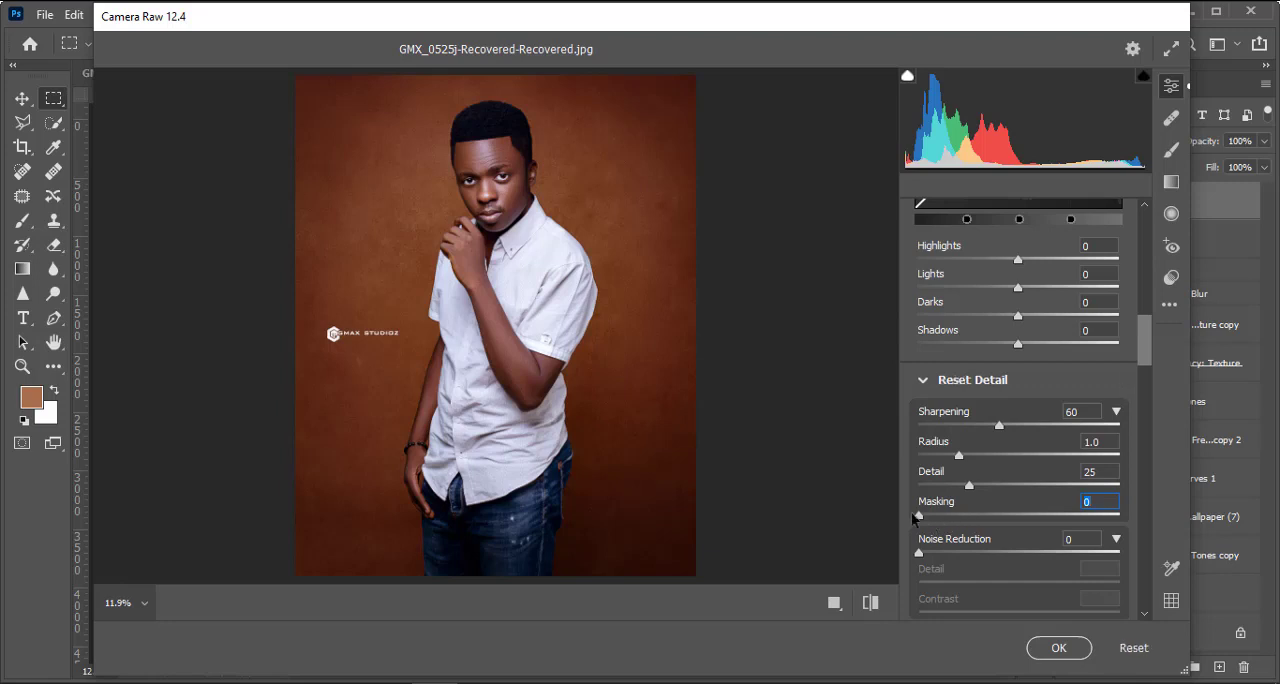
pyautogui.keyDown('alt'); pyautogui.click(919, 516); pyautogui.keyUp('alt')
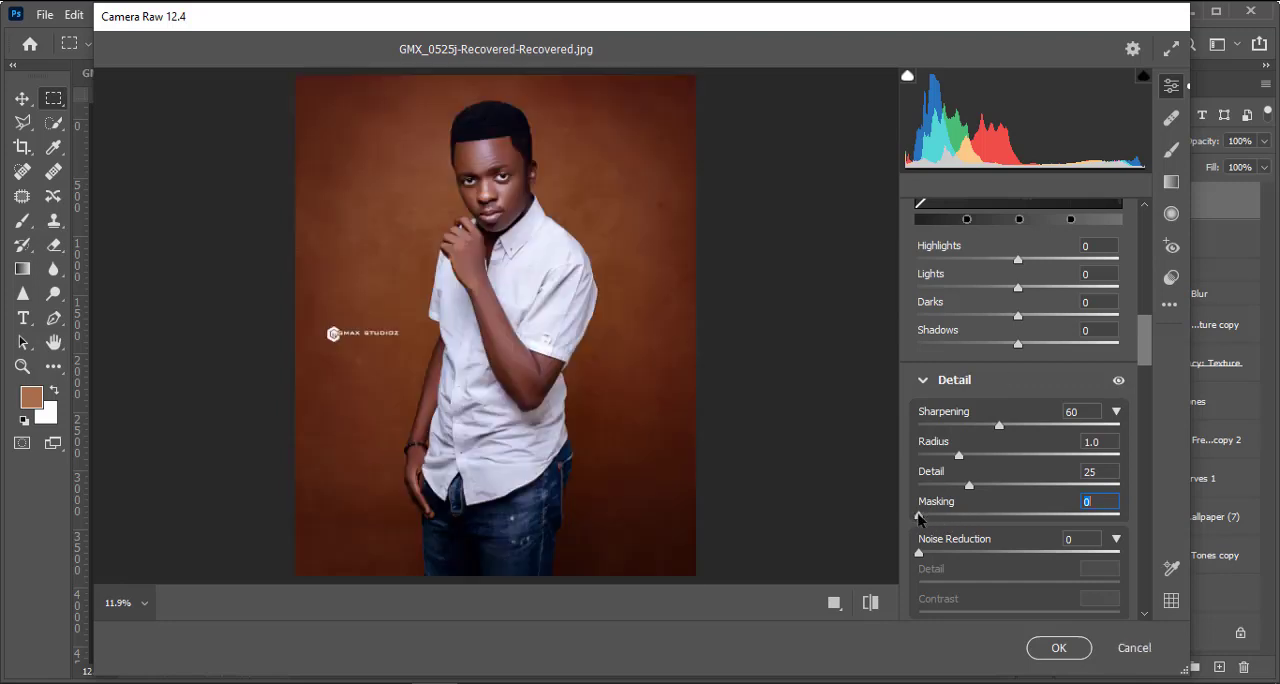
pyautogui.keyDown('alt'); pyautogui.click(919, 516); pyautogui.keyUp('alt')
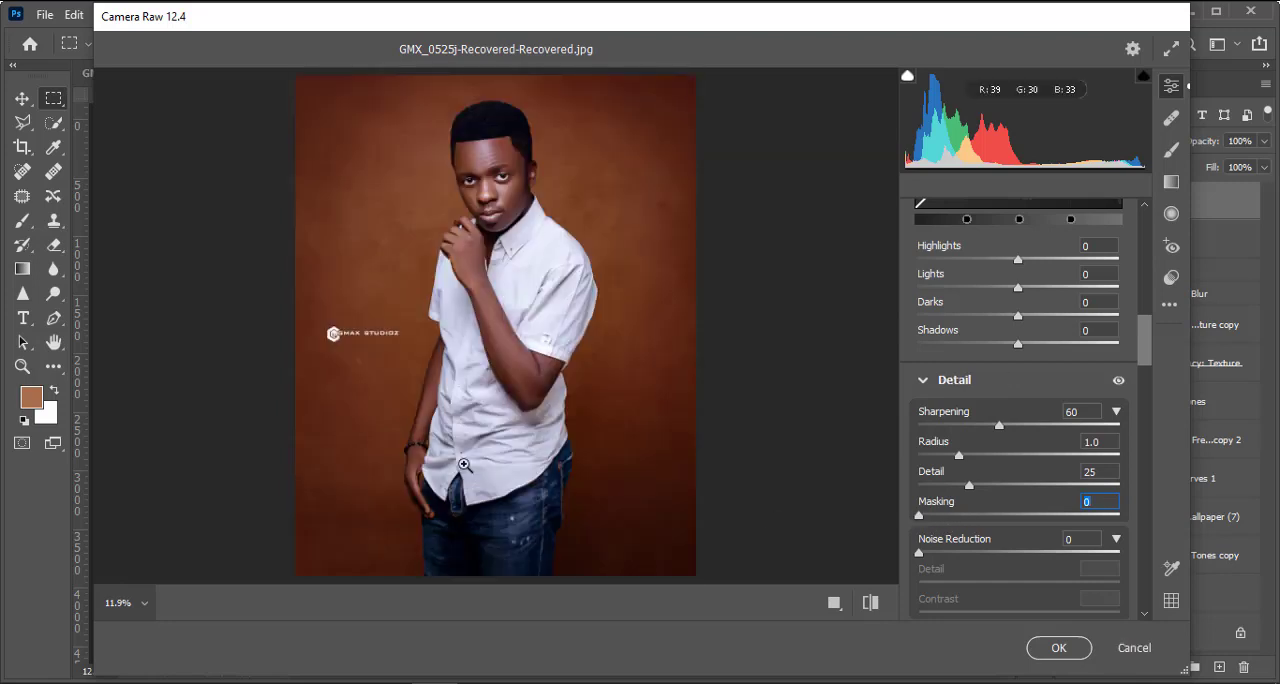
pyautogui.press('alt')
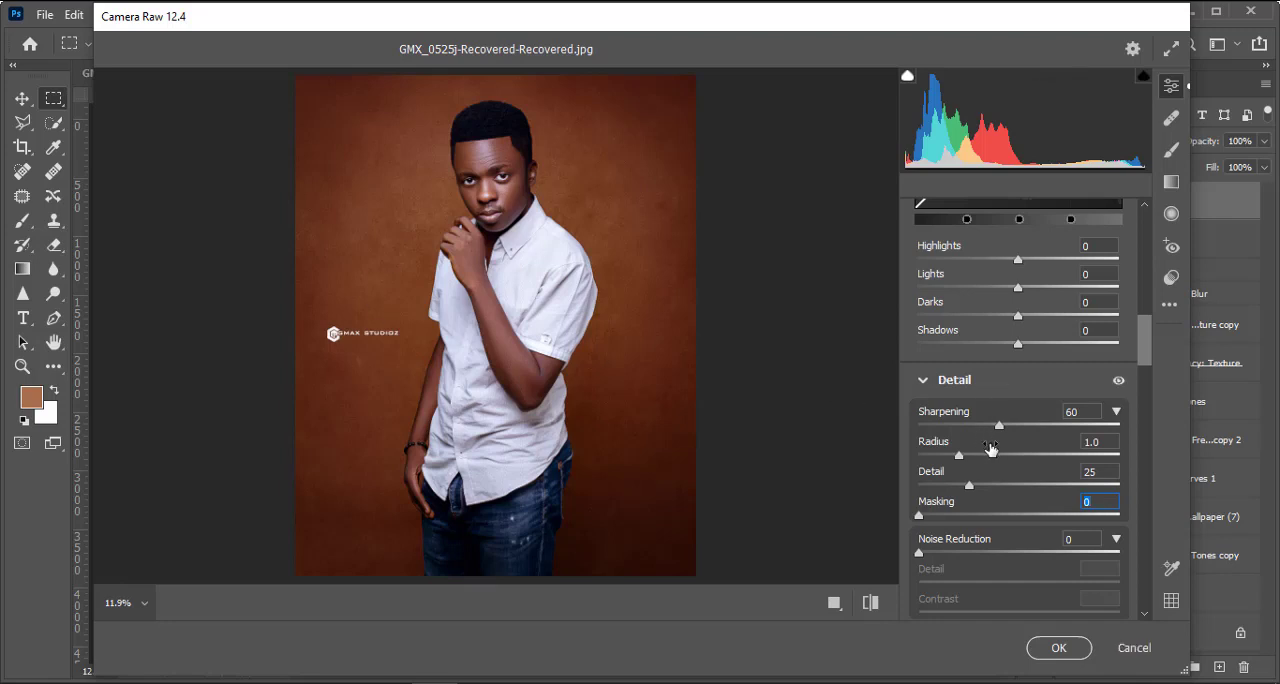
pyautogui.press('alt')
pyautogui.keyDown('alt'); pyautogui.click(919, 516); pyautogui.keyUp('alt')
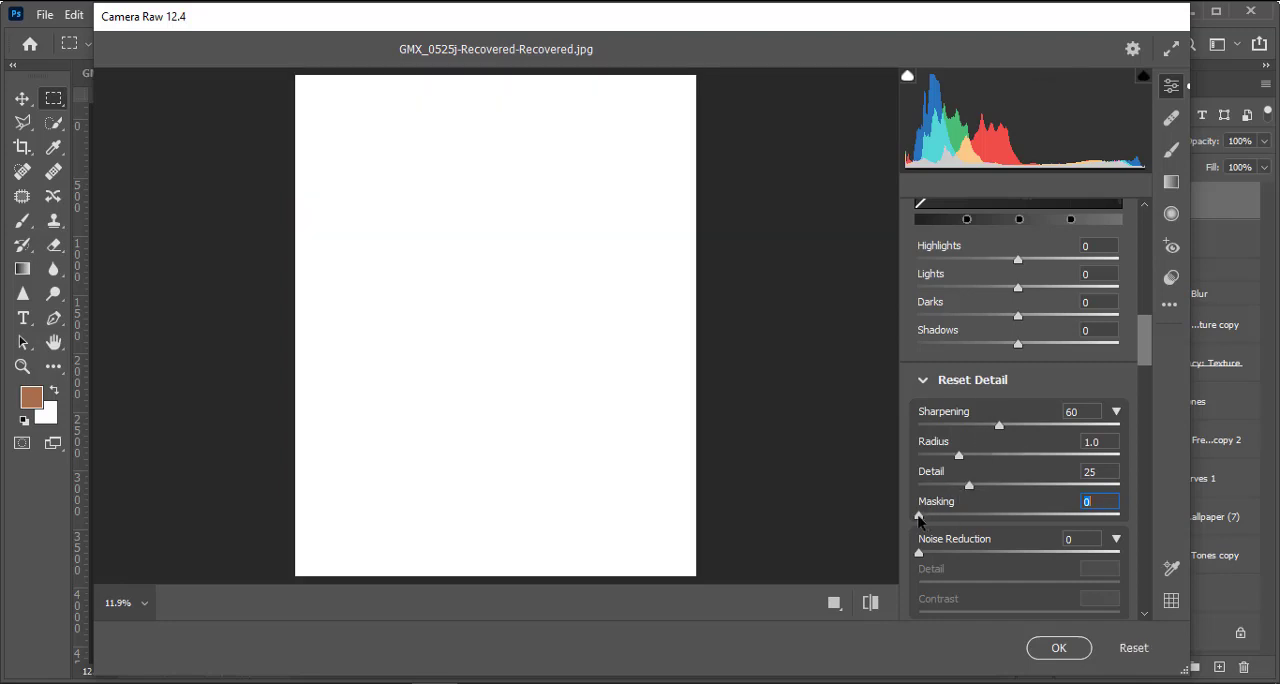
pyautogui.moveTo(919, 516); pyautogui.dragTo(1077, 537)
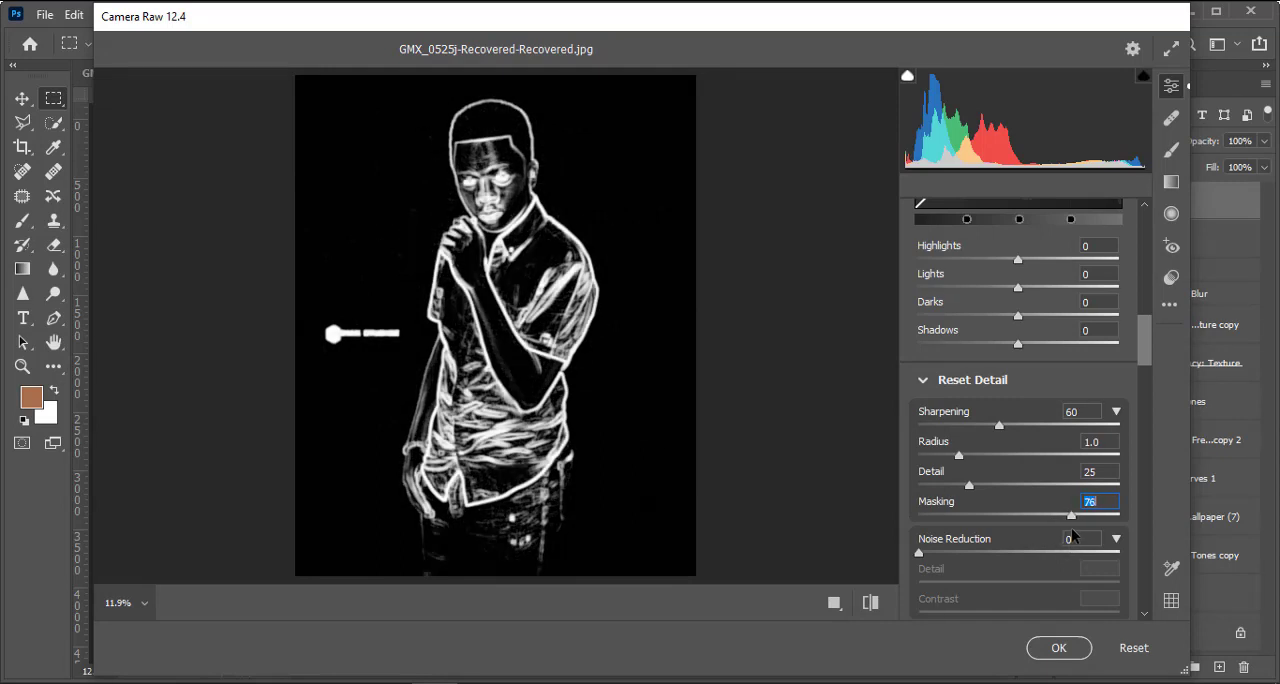
pyautogui.moveTo(1069, 527); pyautogui.dragTo(1061, 527)
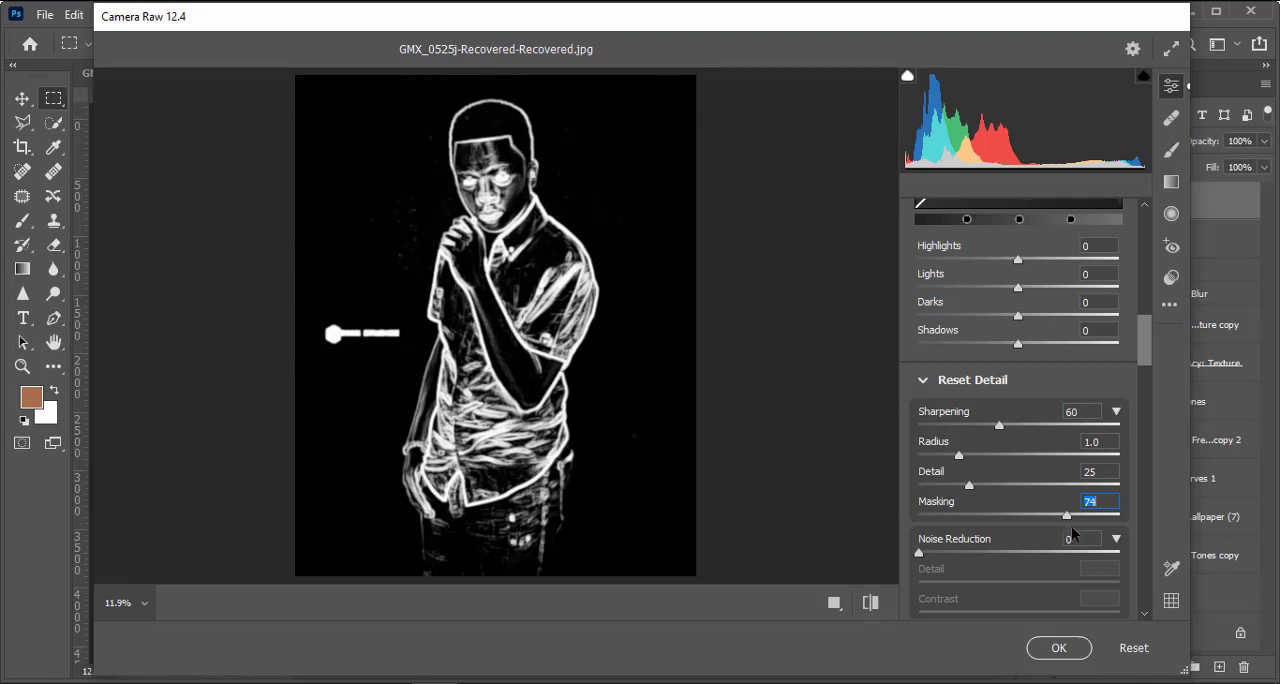
pyautogui.moveTo(1071, 526); pyautogui.dragTo(1074, 507)
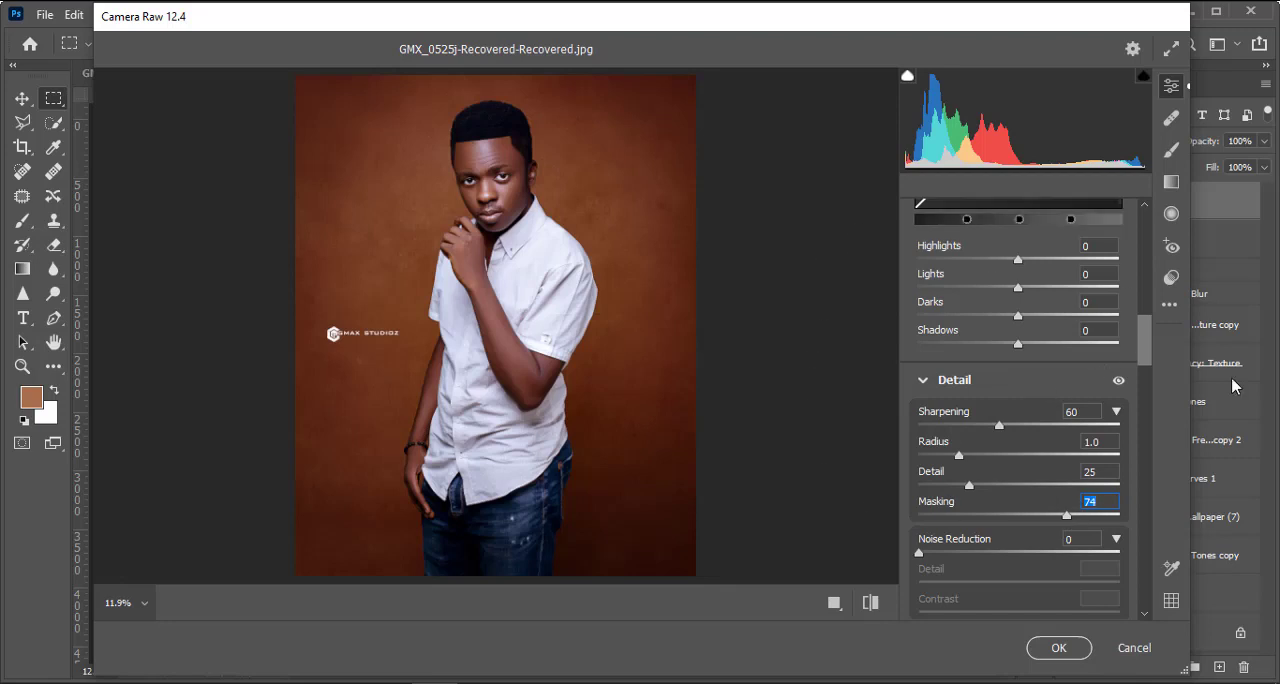
# Step: Reduce the Color Mixer saturation of Reds and Oranges to -12 each
pyautogui.scroll(-2, 923, 406)
pyautogui.scroll(1, 720, 355)
pyautogui.scroll(-2, 1090, 391)
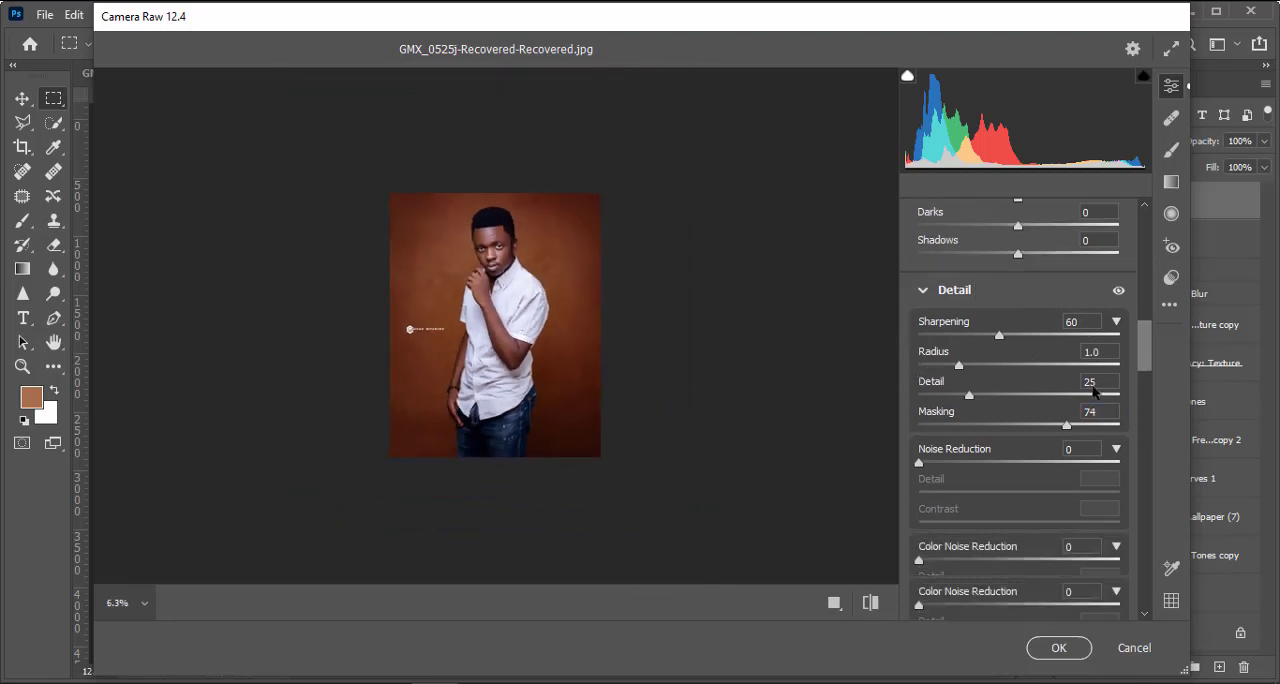
pyautogui.scroll(-10, 1036, 397)
pyautogui.hotkey('ctrl', '+')
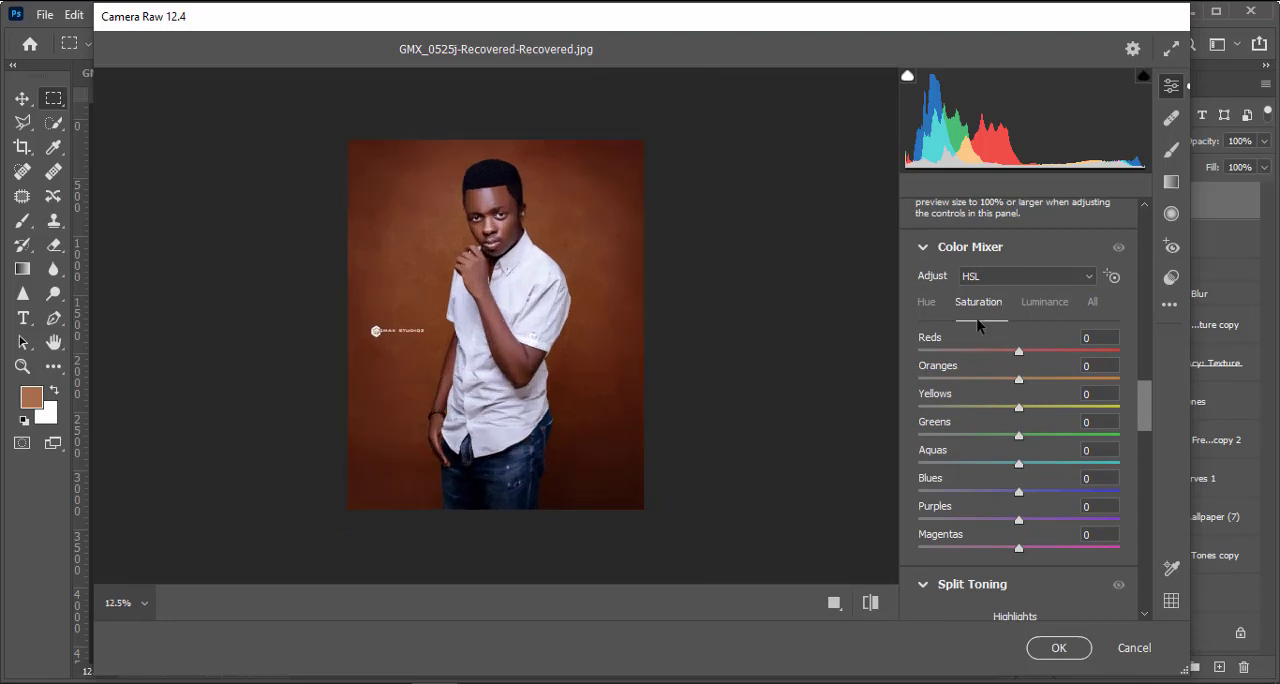
pyautogui.hotkey('ctrl', '-')
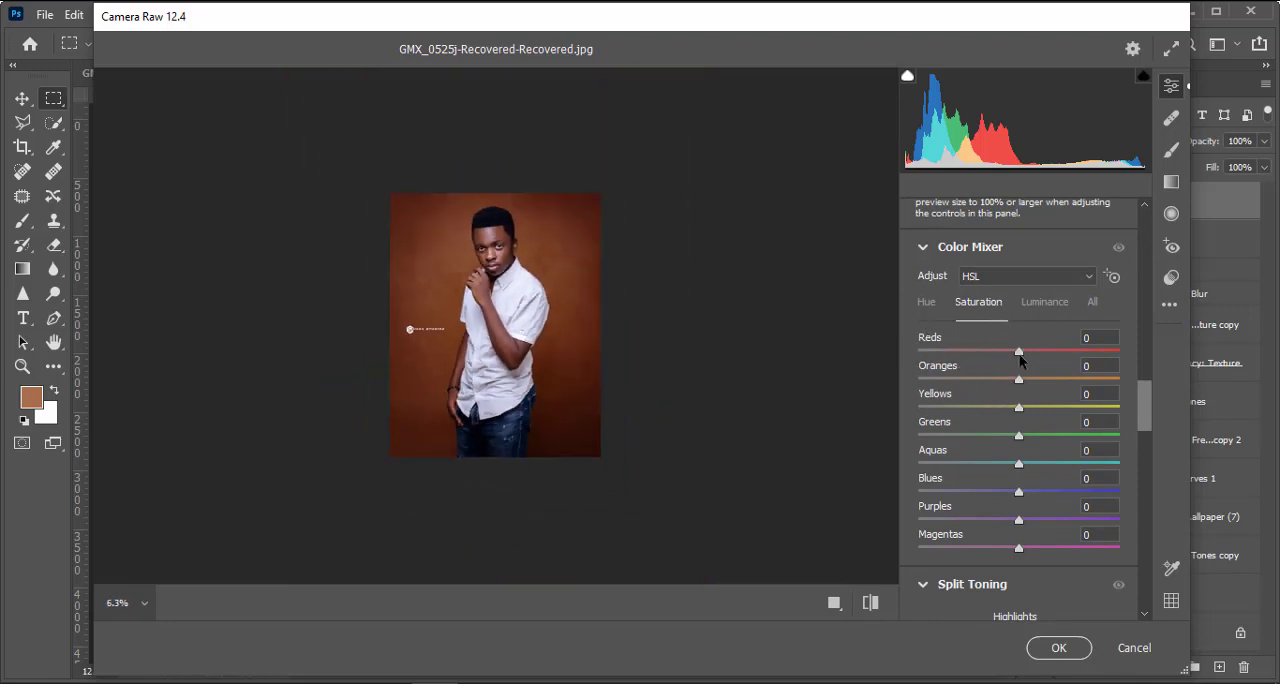
pyautogui.moveTo(1022, 382); pyautogui.dragTo(1000, 380)
pyautogui.hotkey('ctrl', '+')
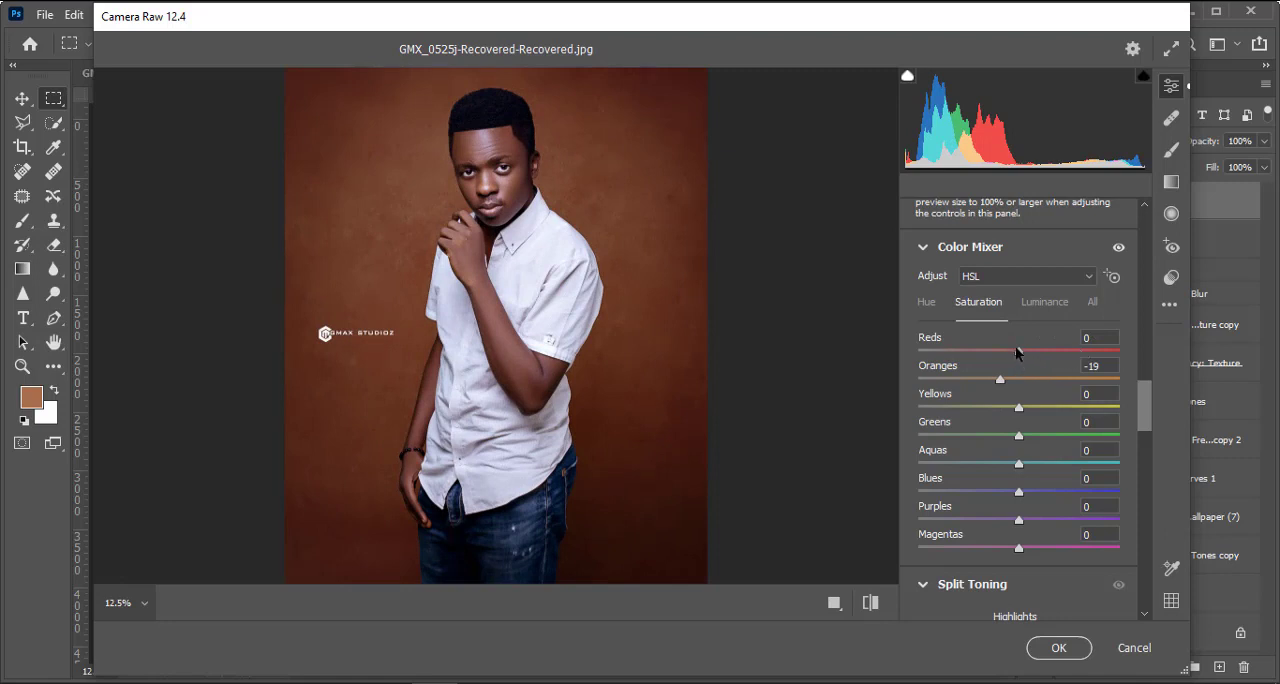
pyautogui.moveTo(1017, 352); pyautogui.dragTo(997, 350)
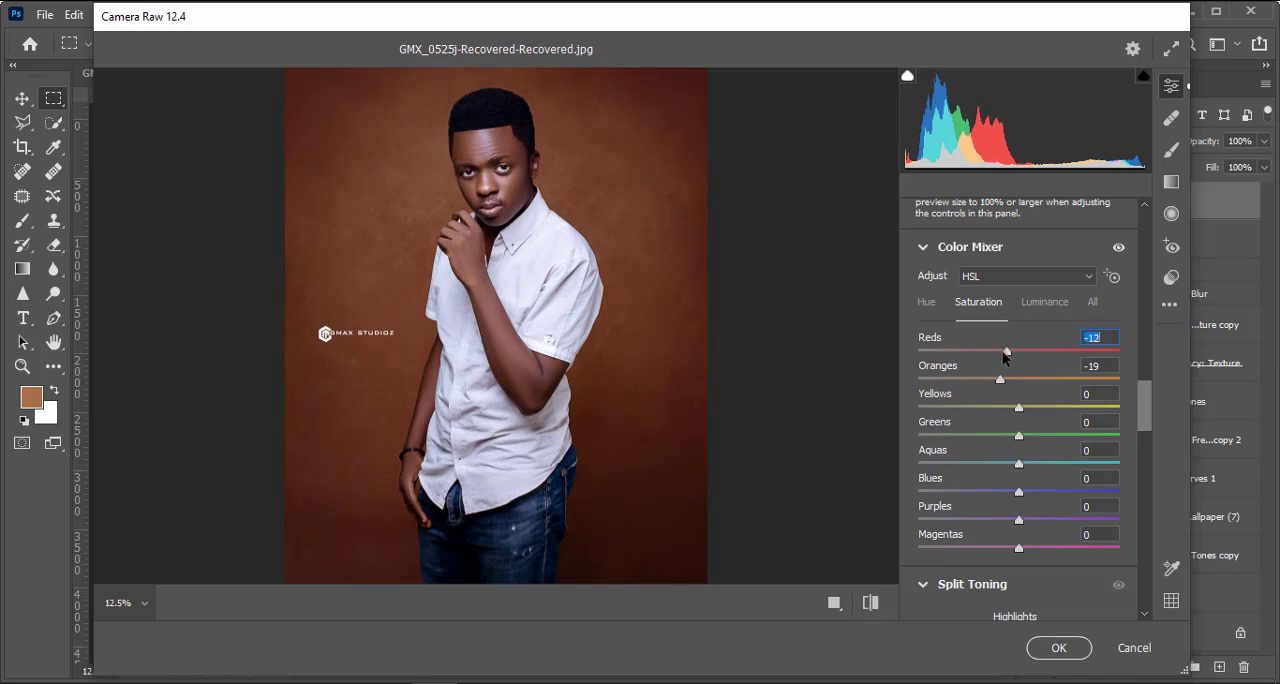
pyautogui.moveTo(998, 384); pyautogui.dragTo(1005, 388)
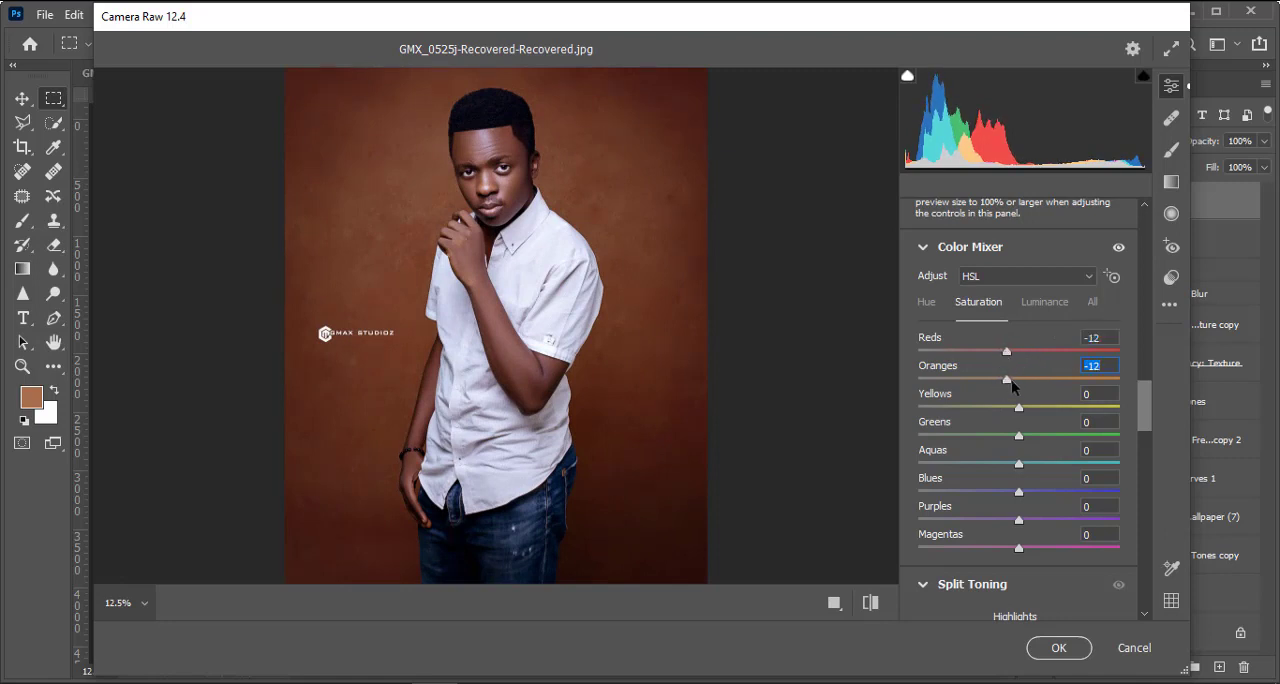
pyautogui.hotkey('ctrl', '-')
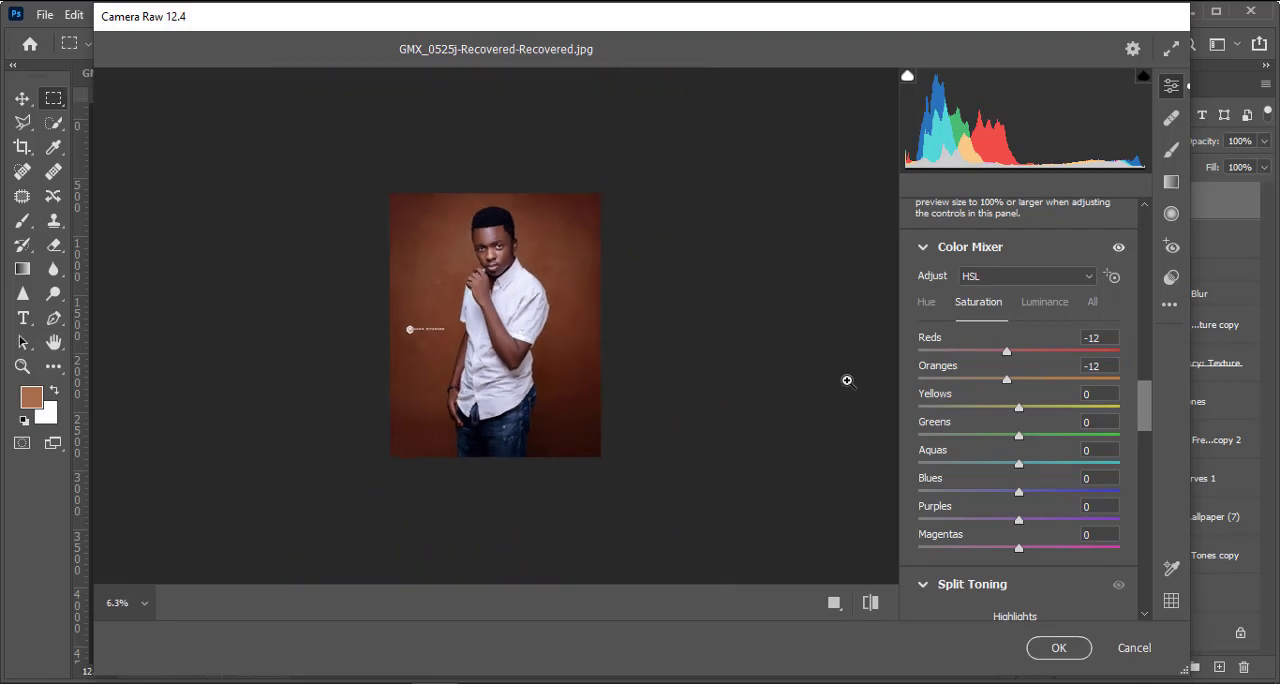
pyautogui.hotkey('ctrl', '+')
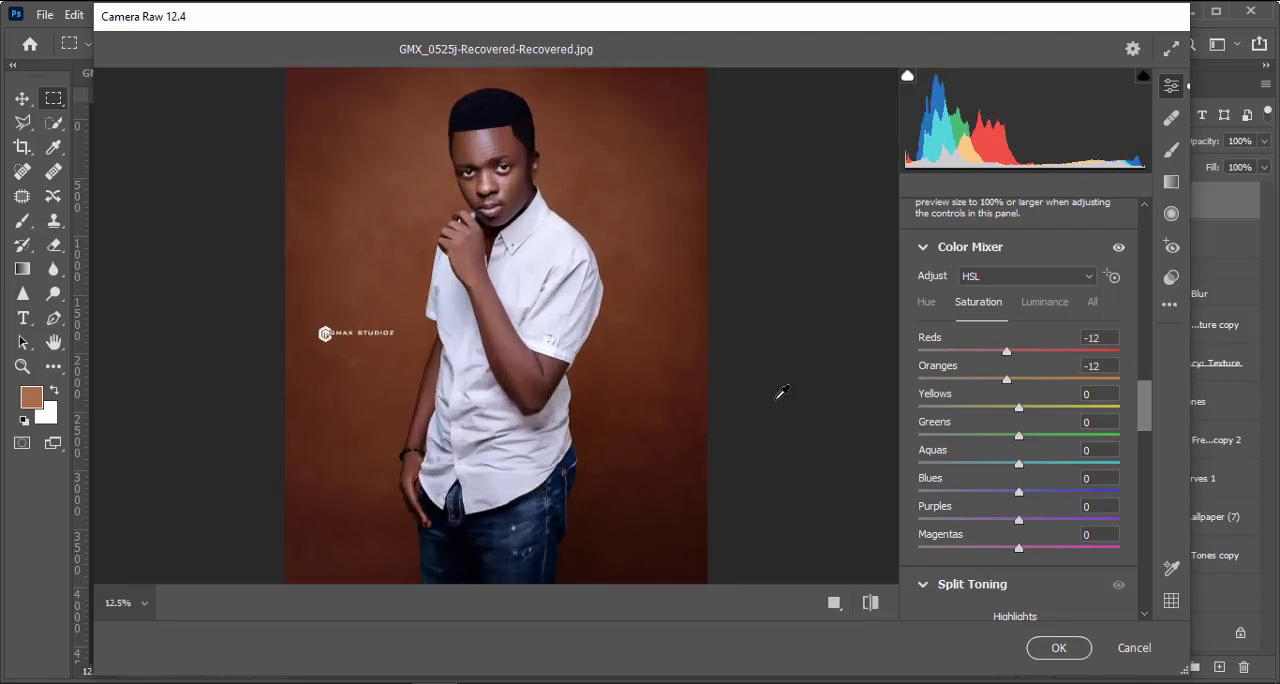
pyautogui.hotkey('ctrl', '+')
pyautogui.hotkey('ctrl', '-')
# Step: Raise the Darks of the parametric tone curve to +17 in the Camera Raw filter
pyautogui.hotkey('ctrl', '-')
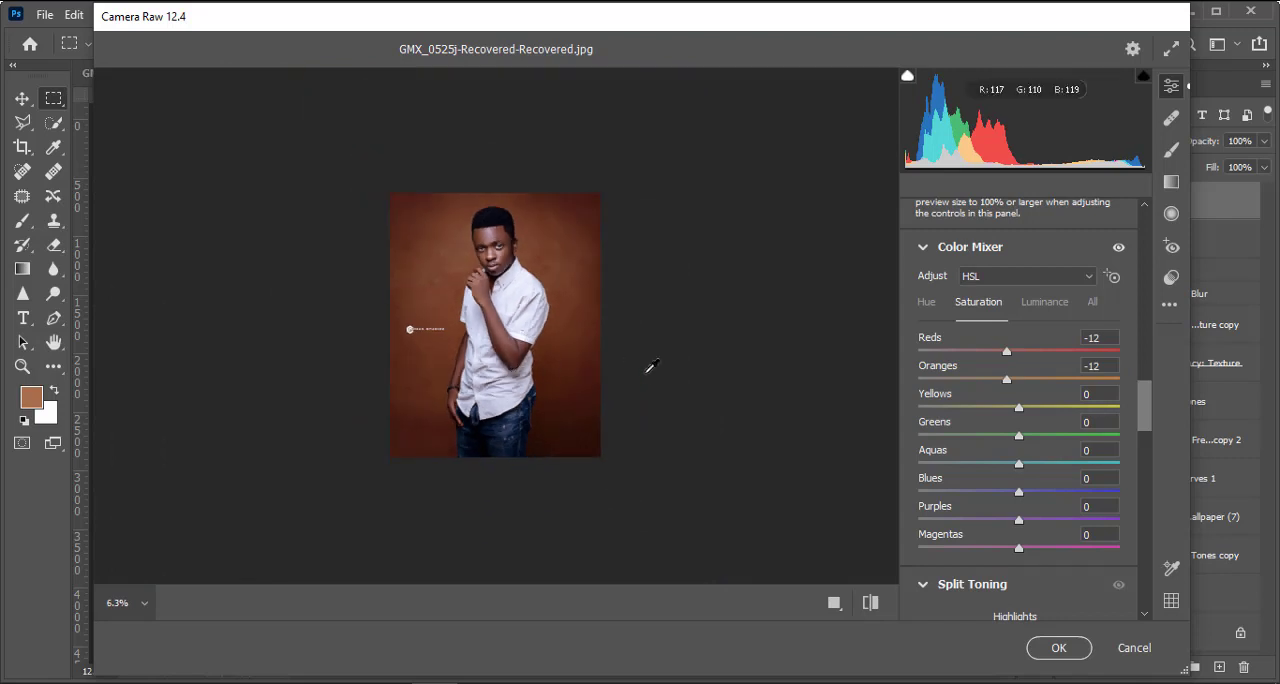
pyautogui.hotkey('ctrl', '+')
pyautogui.hotkey('ctrl', '-')
pyautogui.scroll(7, 1091, 387)
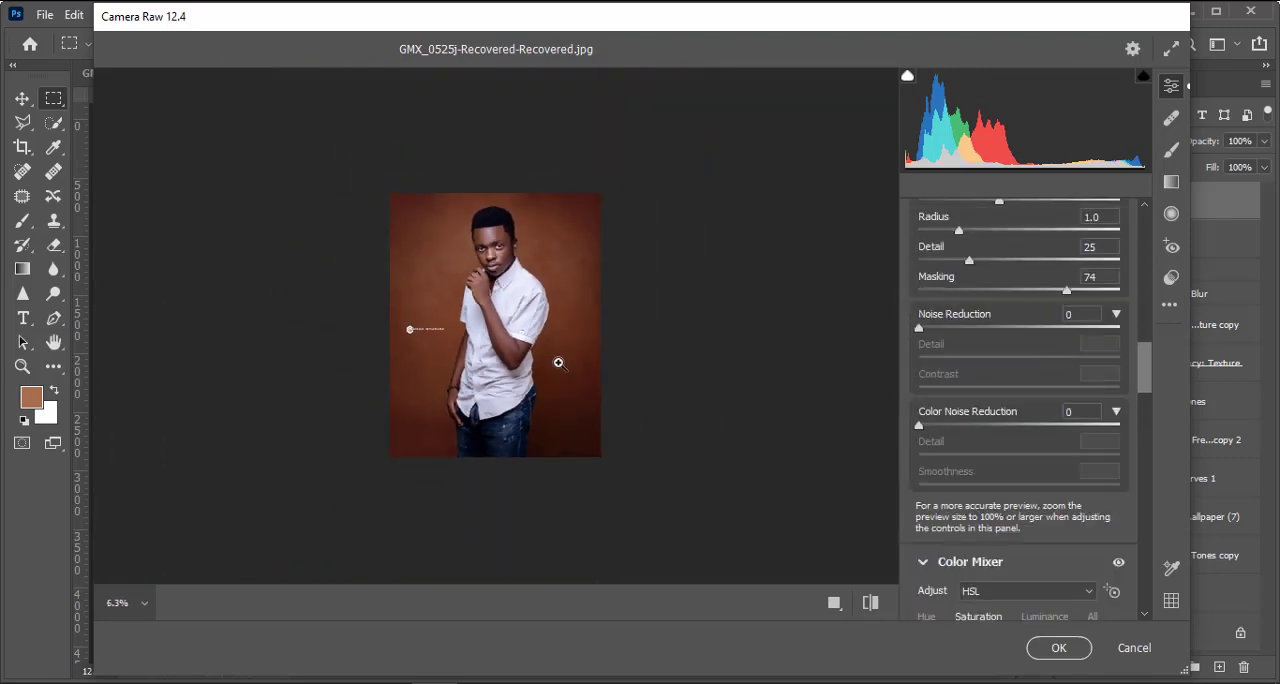
pyautogui.hotkey('ctrl', '+')
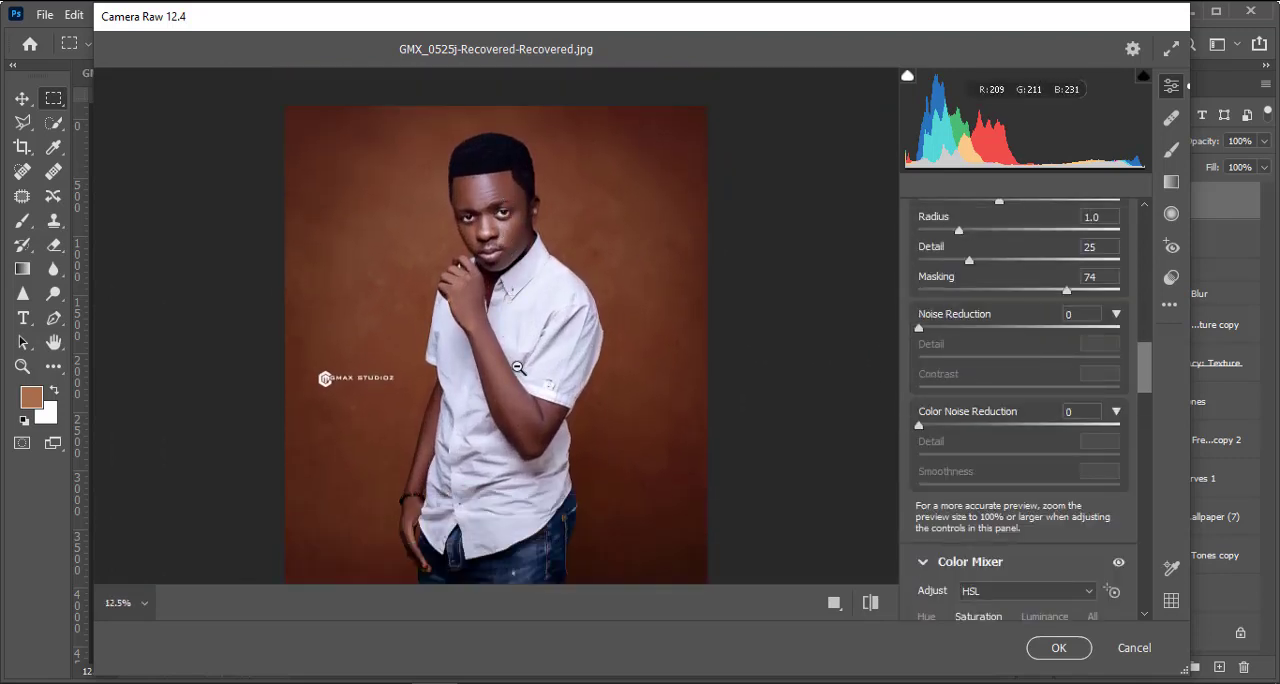
pyautogui.scroll(5, 1042, 351)
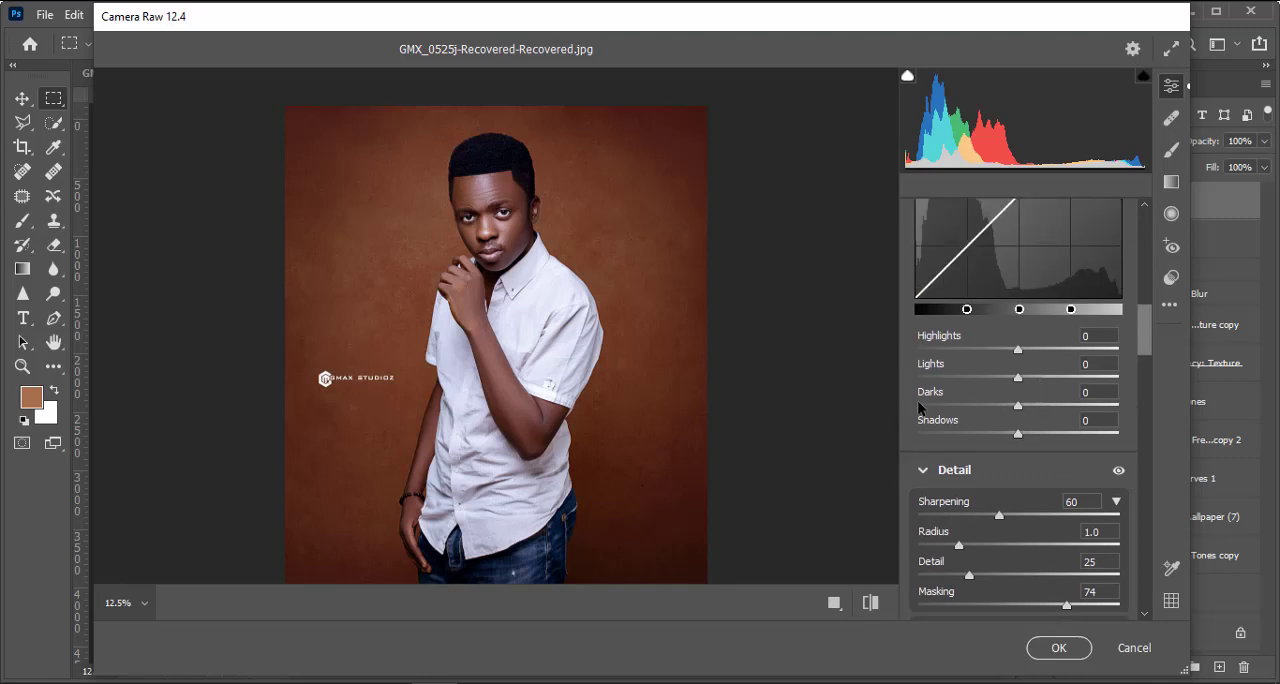
pyautogui.scroll(4, 1028, 352)
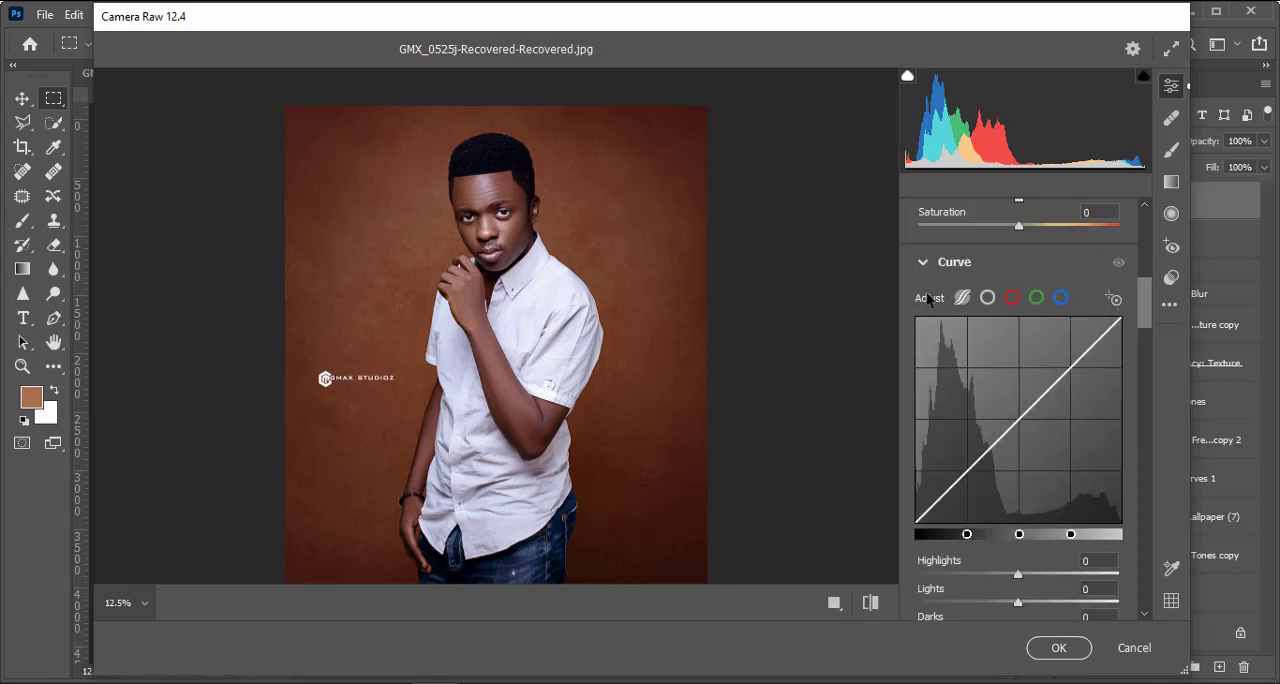
pyautogui.scroll(-3, 928, 298)
pyautogui.moveTo(1027, 500); pyautogui.dragTo(1035, 507)
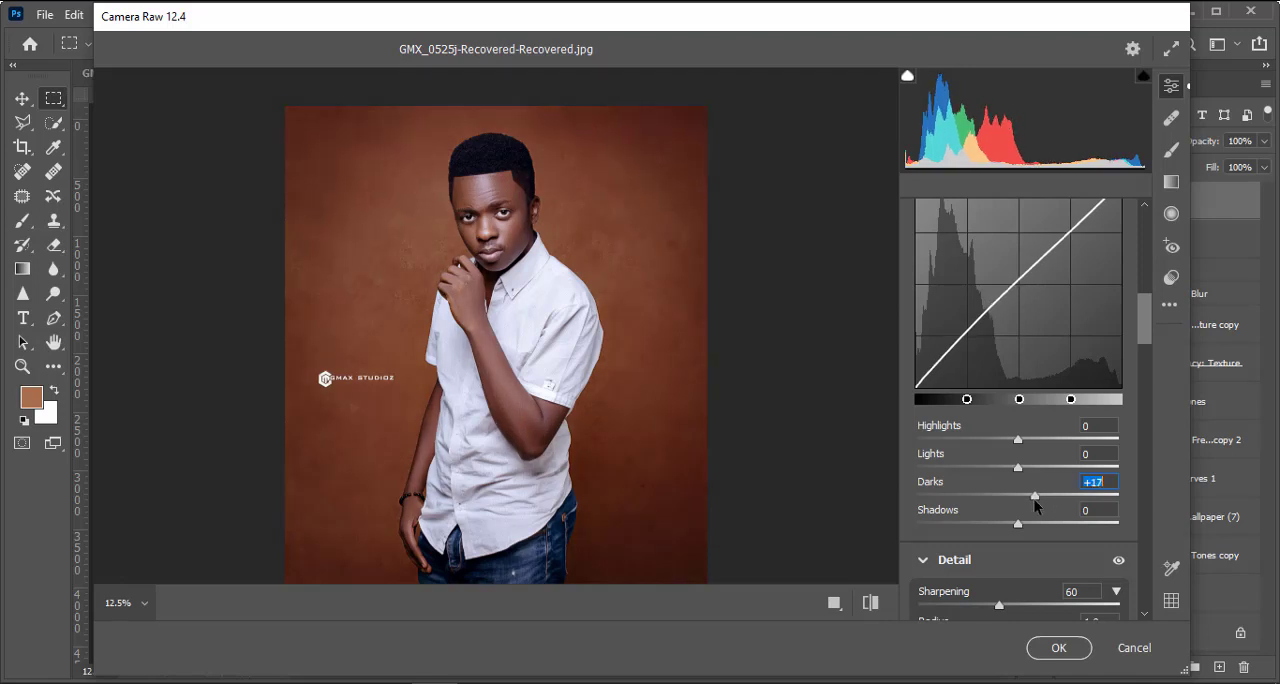
# Step: Compare the portrait before and after the Camera Raw adjustments and apply the filter to Layer 3
pyautogui.press('\\')
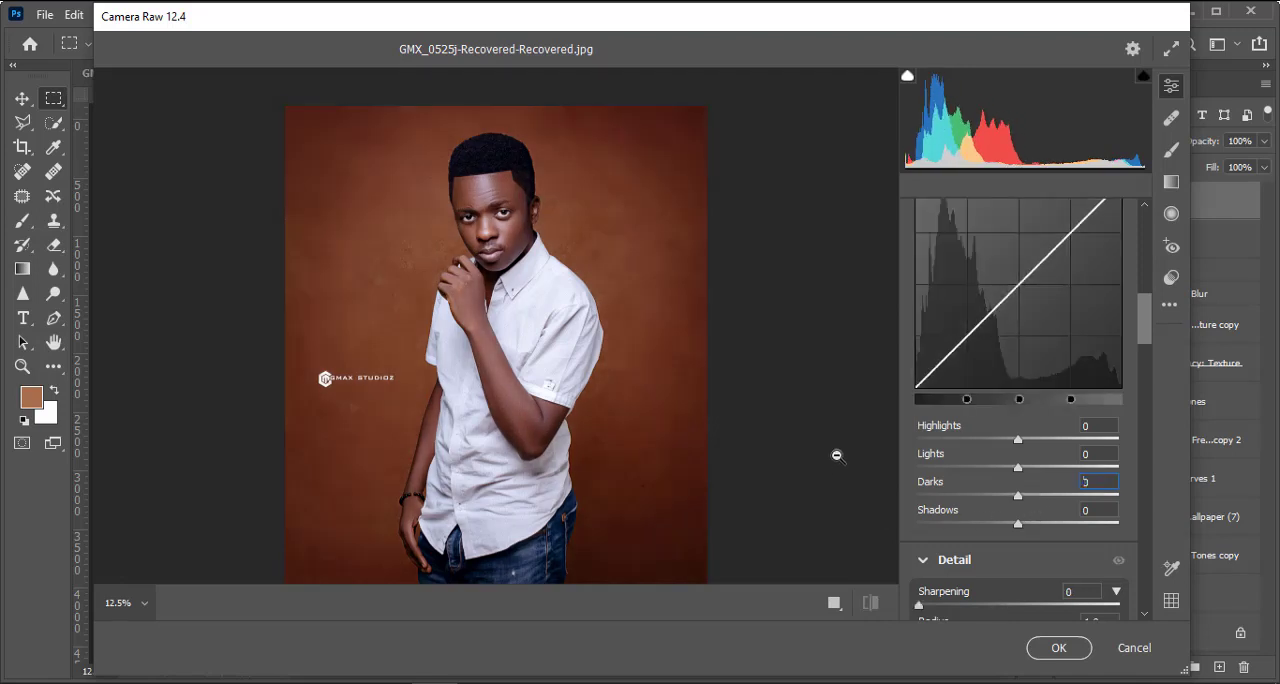
pyautogui.press('\\')
pyautogui.press('\\')
pyautogui.scroll(-1, 876, 464)
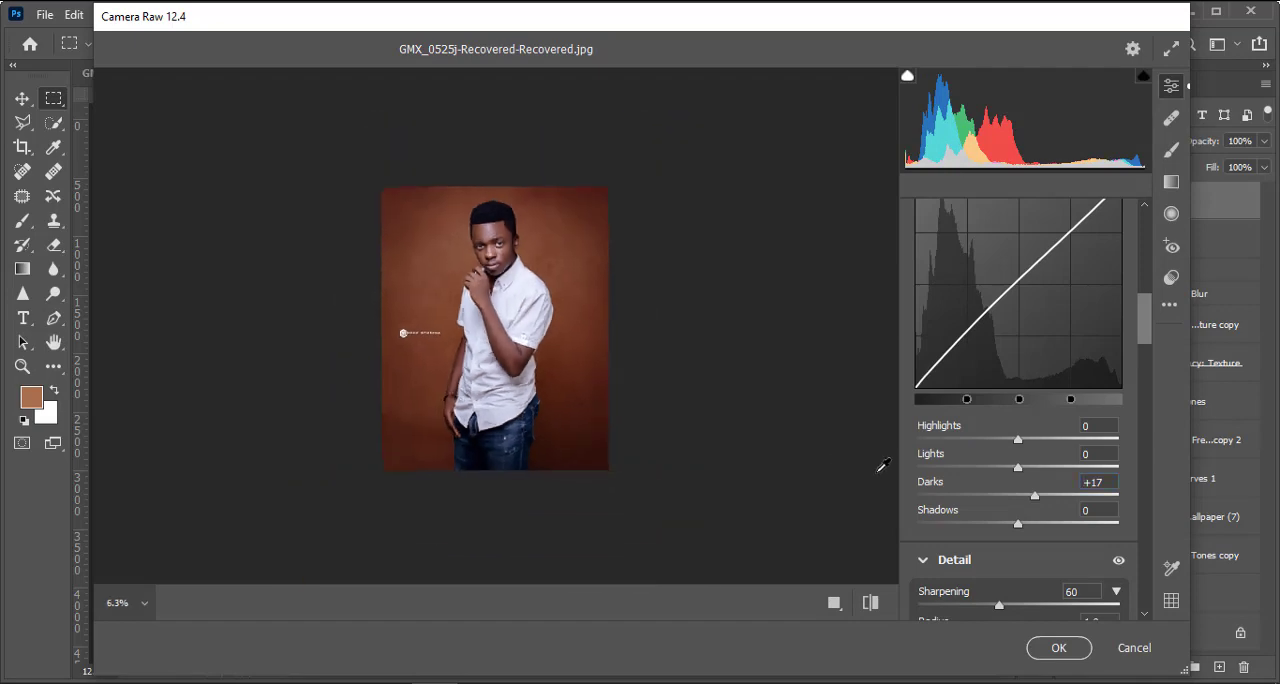
pyautogui.scroll(2, 590, 451)
pyautogui.scroll(-1, 705, 390)
pyautogui.scroll(-1, 700, 390)
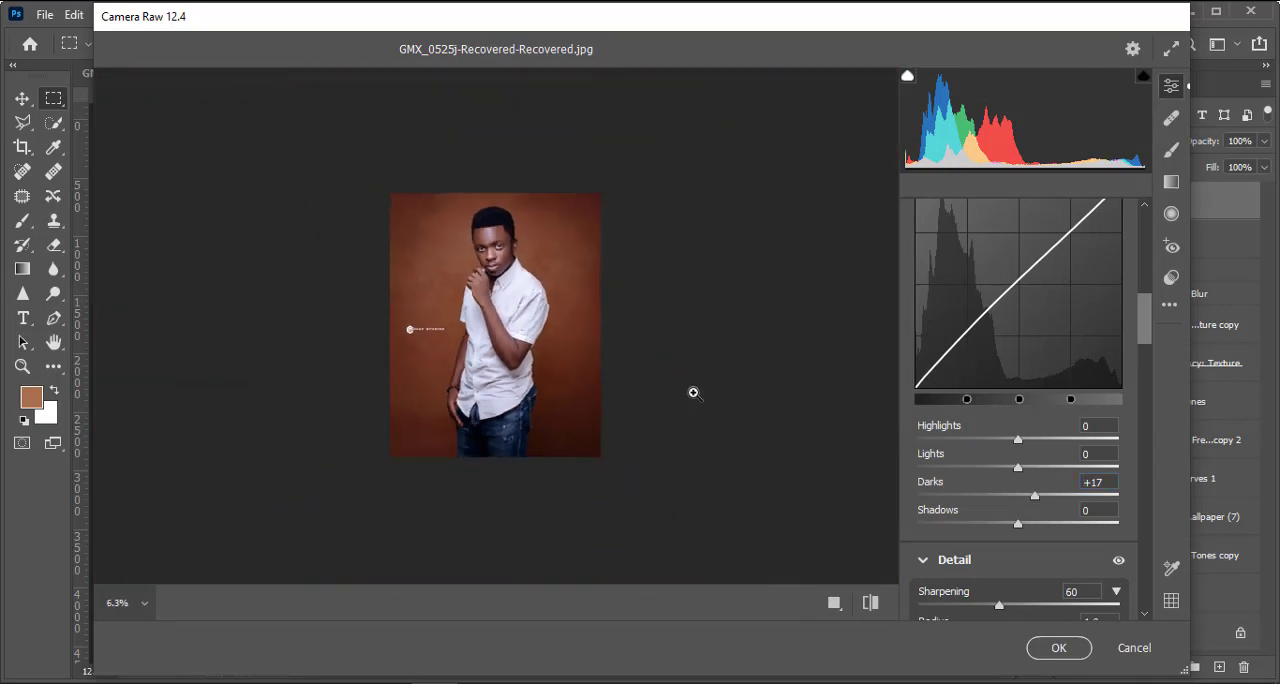
pyautogui.click(1043, 648)
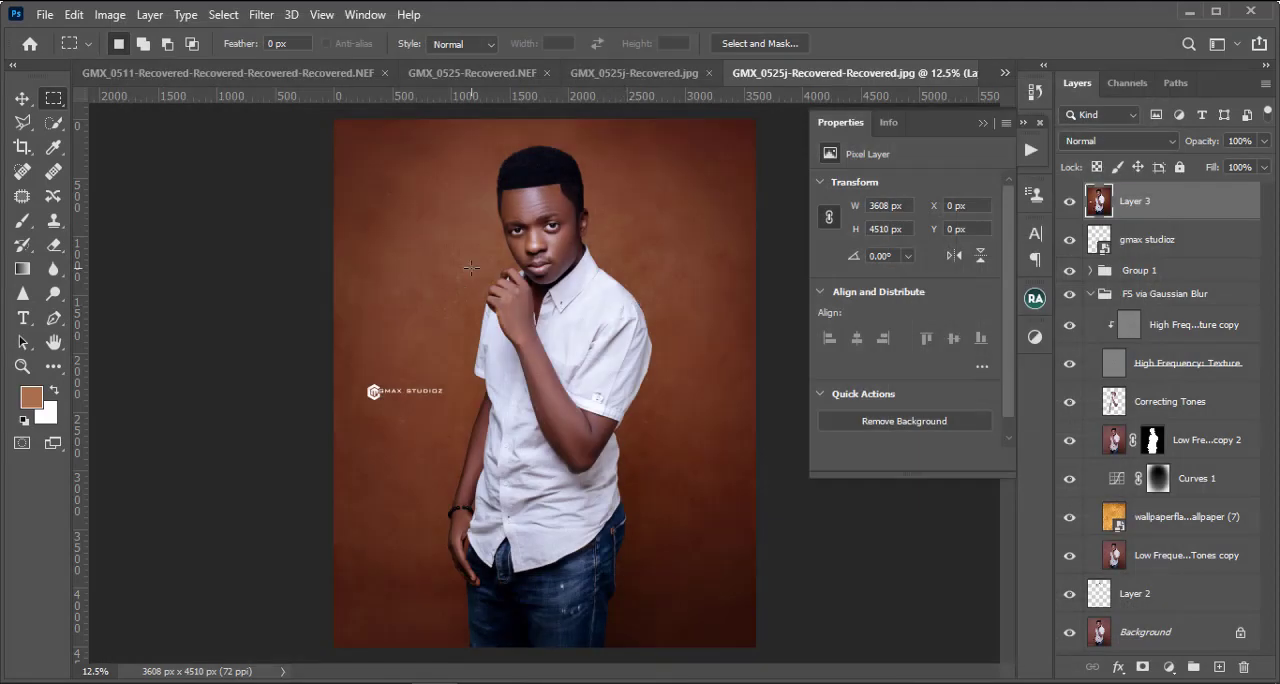
# Step: Open the finished portrait in the Save for Web (Legacy) export
pyautogui.hotkey('ctrl', '-')
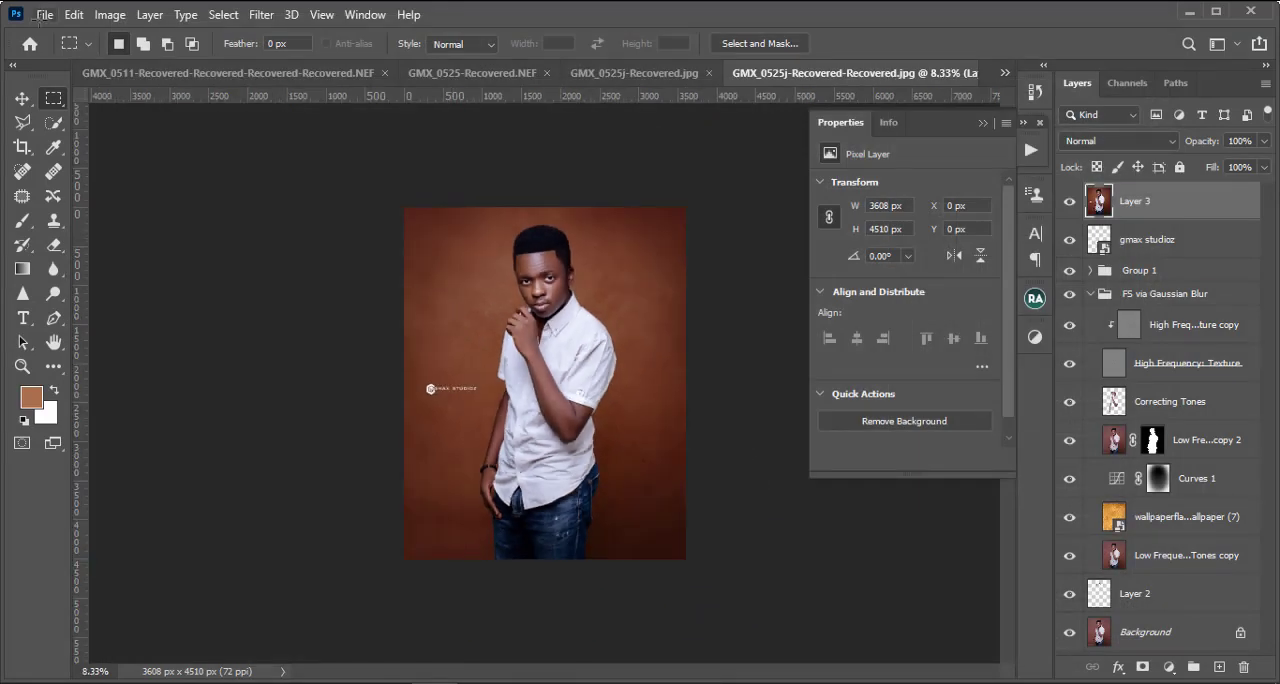
pyautogui.click(43, 15)
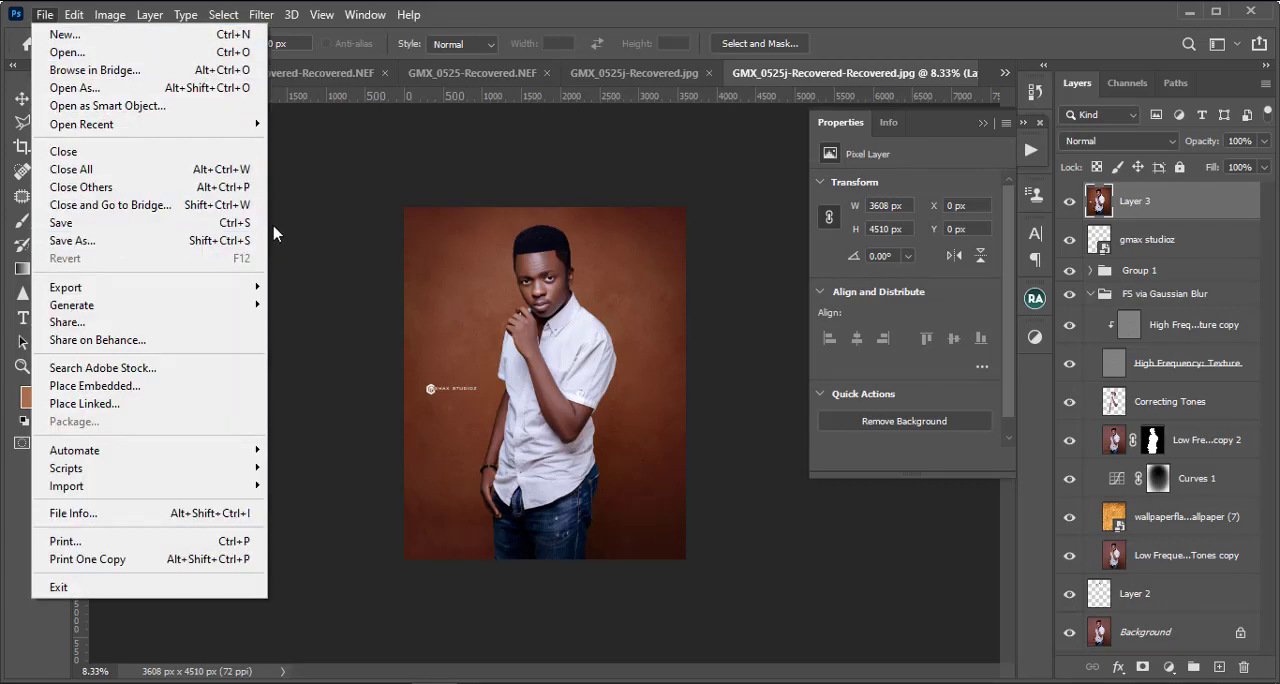
pyautogui.click(45, 15)
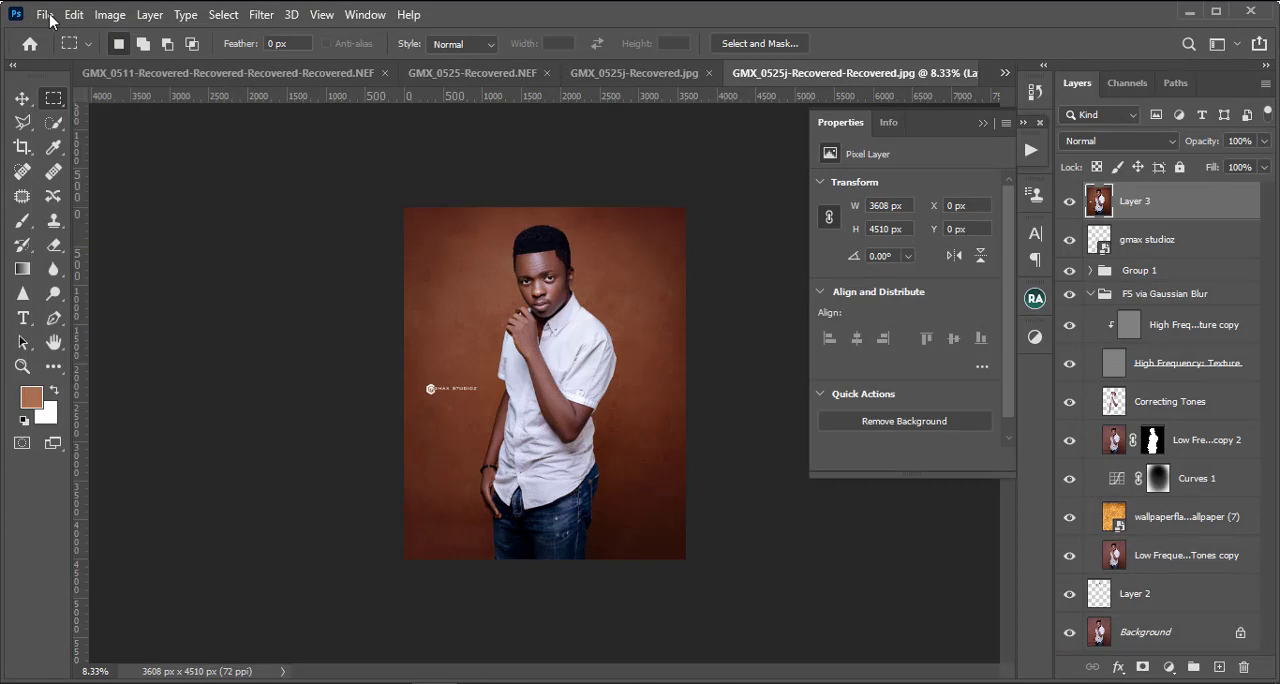
pyautogui.click(47, 16)
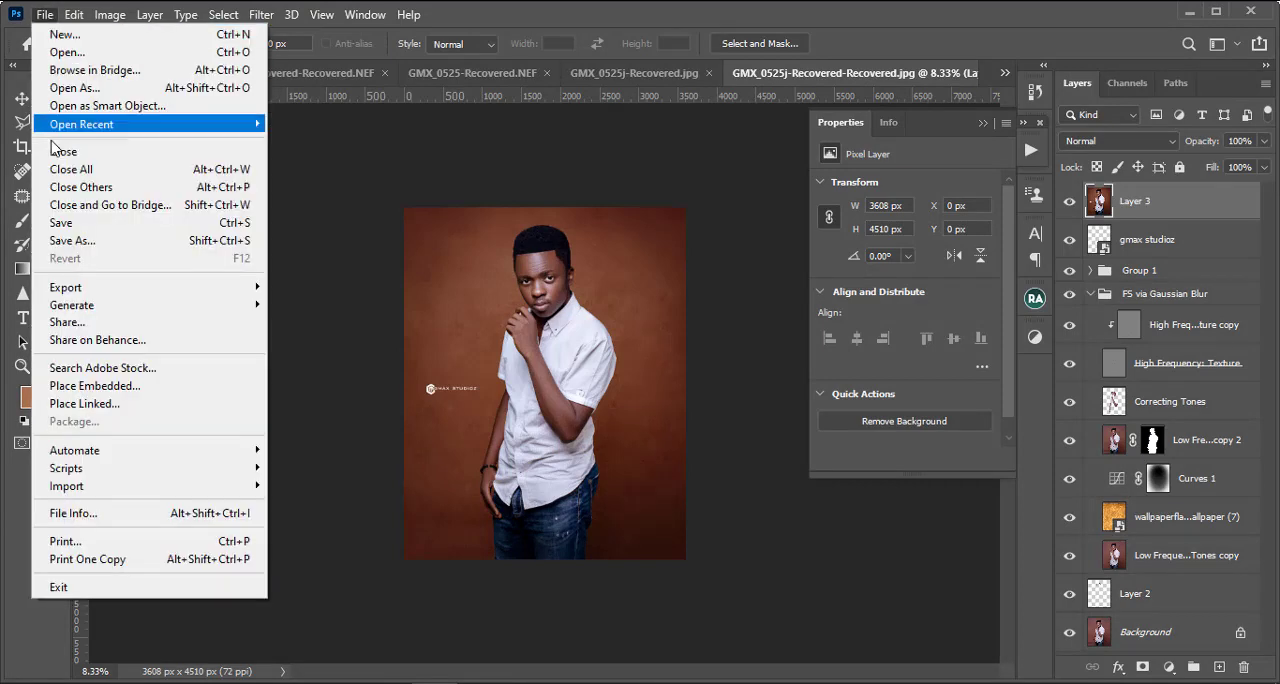
pyautogui.moveTo(203, 290)
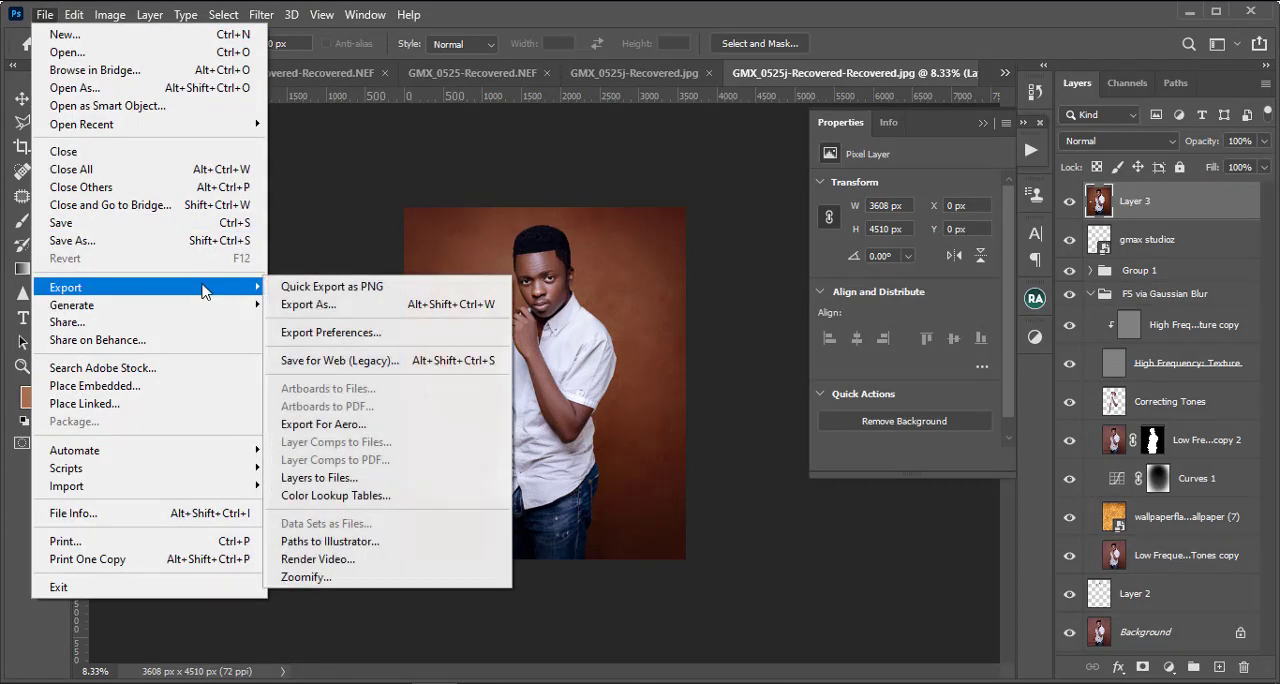
pyautogui.click(378, 363)
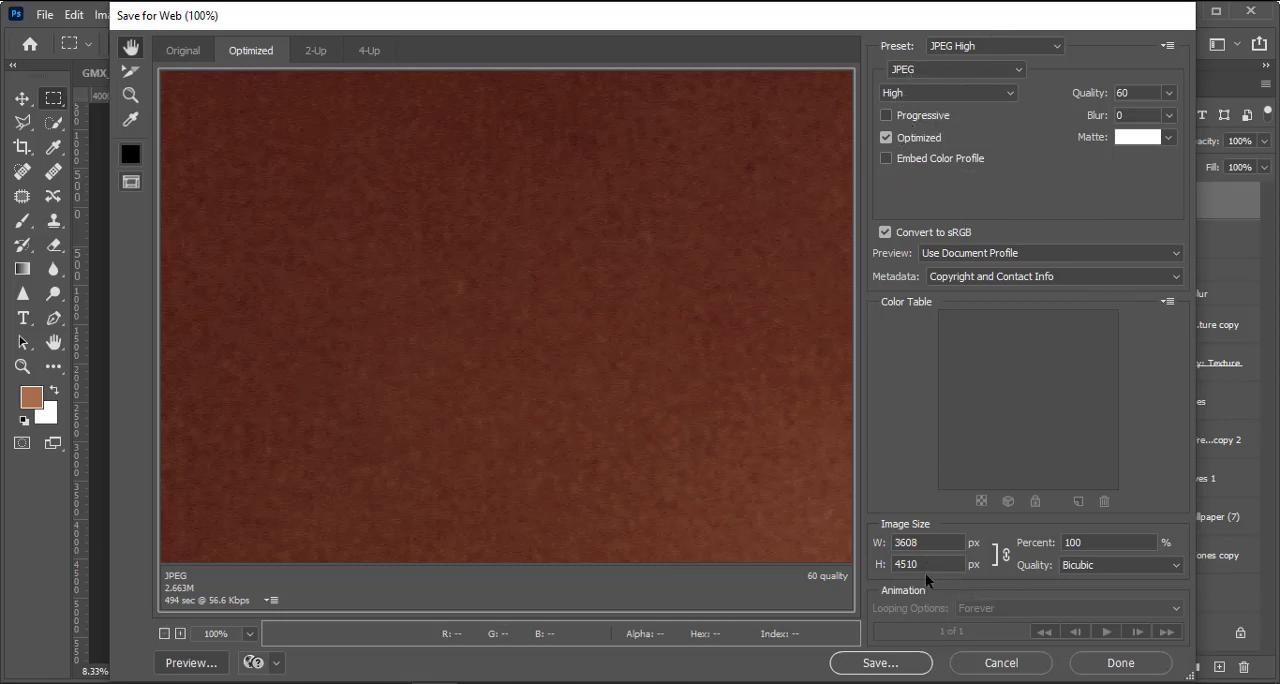
# Step: Set the export image width to 2600 px and the resampling quality to Bicubic Sharper
pyautogui.moveTo(930, 544); pyautogui.dragTo(741, 556)
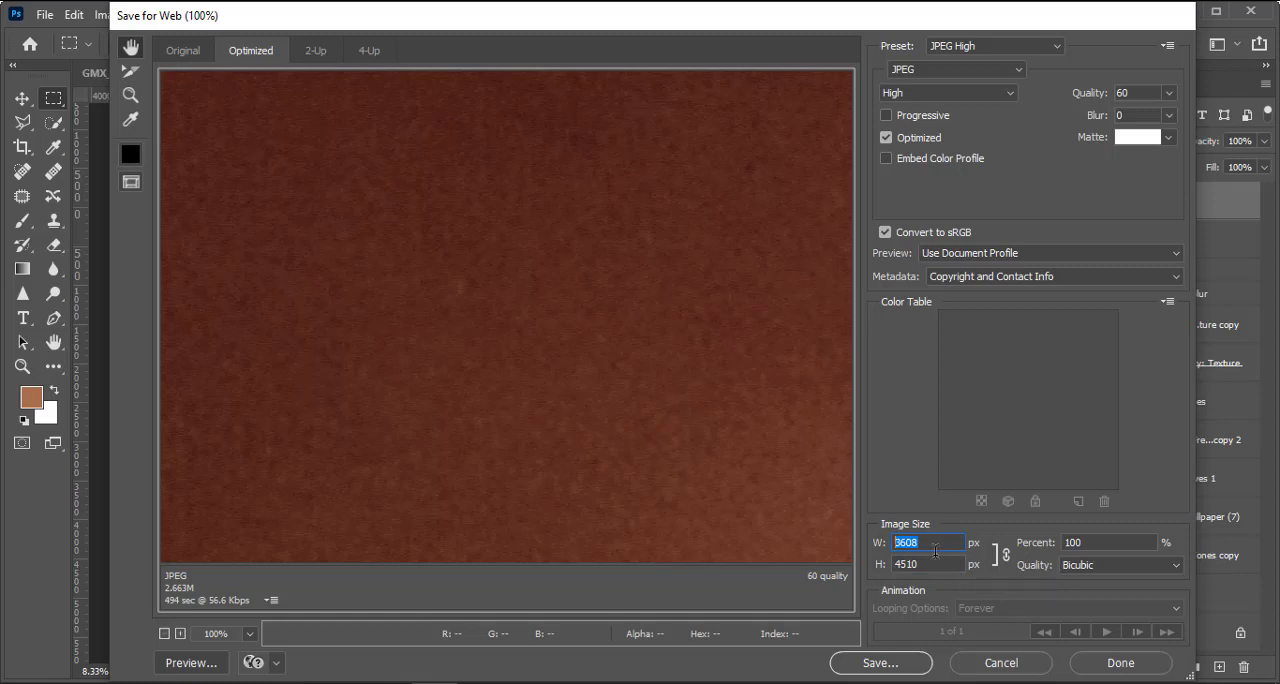
pyautogui.write('2600')
pyautogui.click(1132, 565)
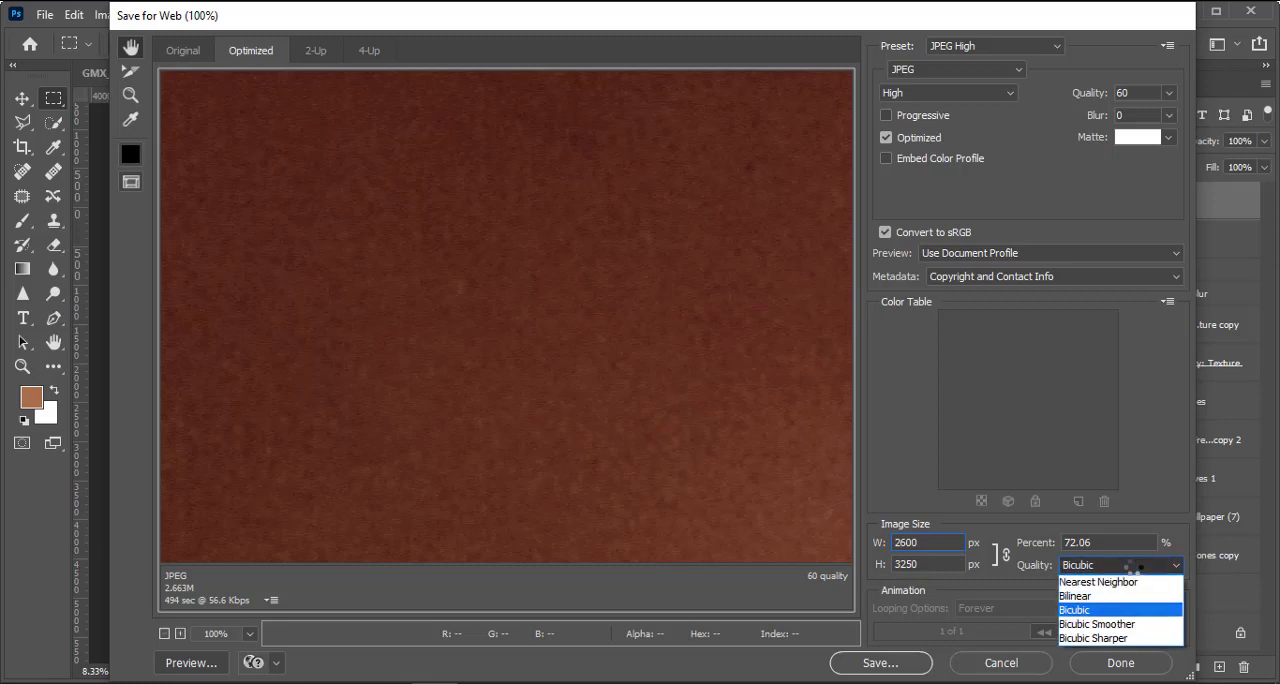
pyautogui.click(1112, 640)
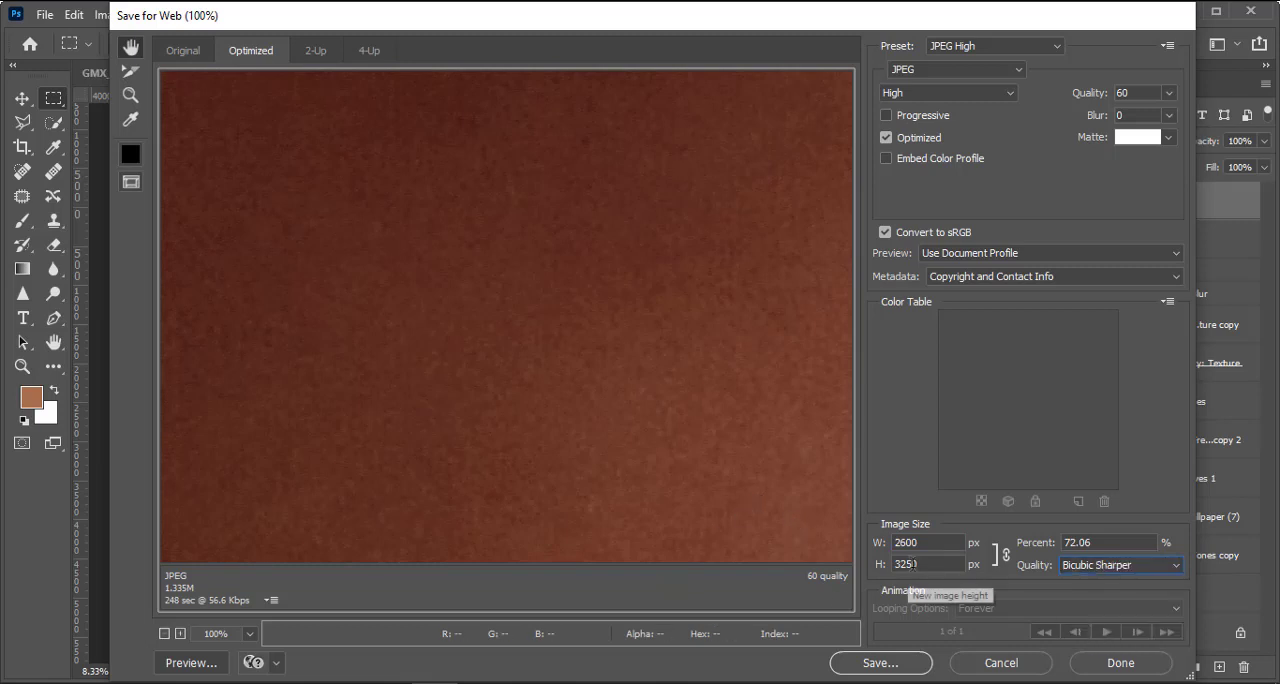
# Step: Examine the optimized export preview at several magnifications, checking the face, arm and shirt detail
pyautogui.hotkey('ctrl', '-')
pyautogui.hotkey('ctrl', '-')
pyautogui.hotkey('ctrl', '-')
pyautogui.hotkey('ctrl', '-')
pyautogui.hotkey('ctrl', '-')
pyautogui.hotkey('ctrl', '-')
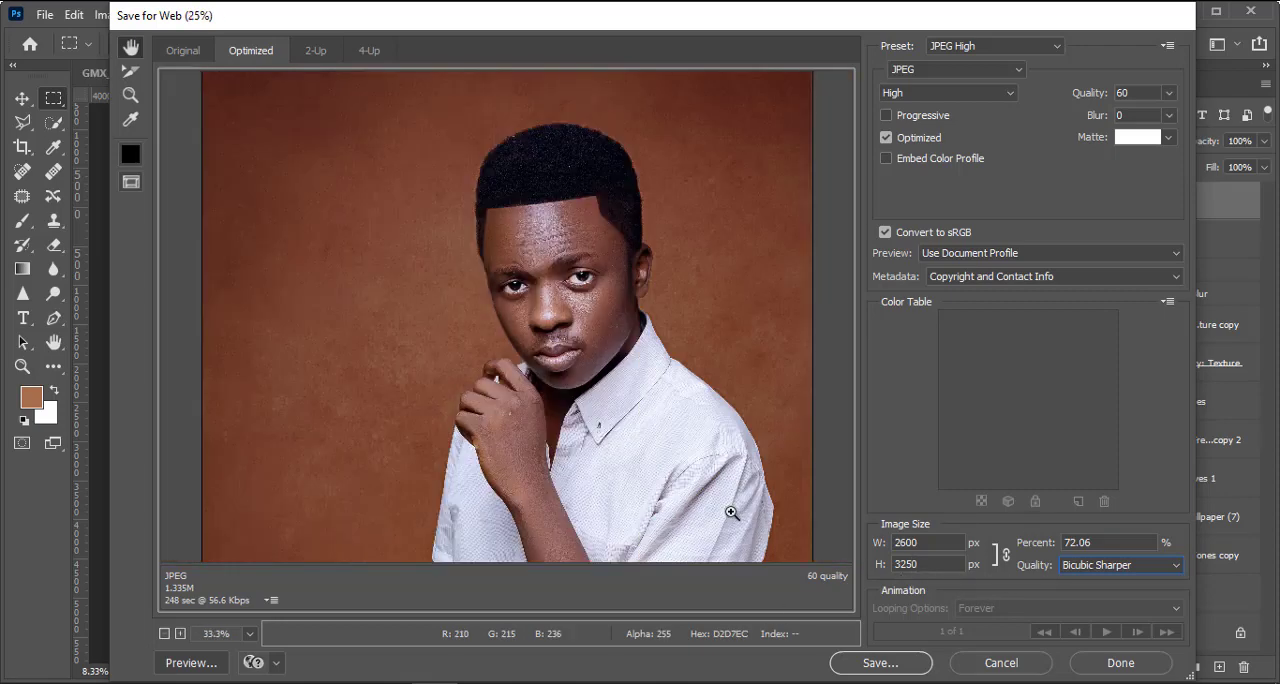
pyautogui.hotkey('ctrl', '+')
pyautogui.hotkey('ctrl', '+')
pyautogui.hotkey('ctrl', '+')
pyautogui.hotkey('ctrl', '+')
pyautogui.hotkey('ctrl', '+')
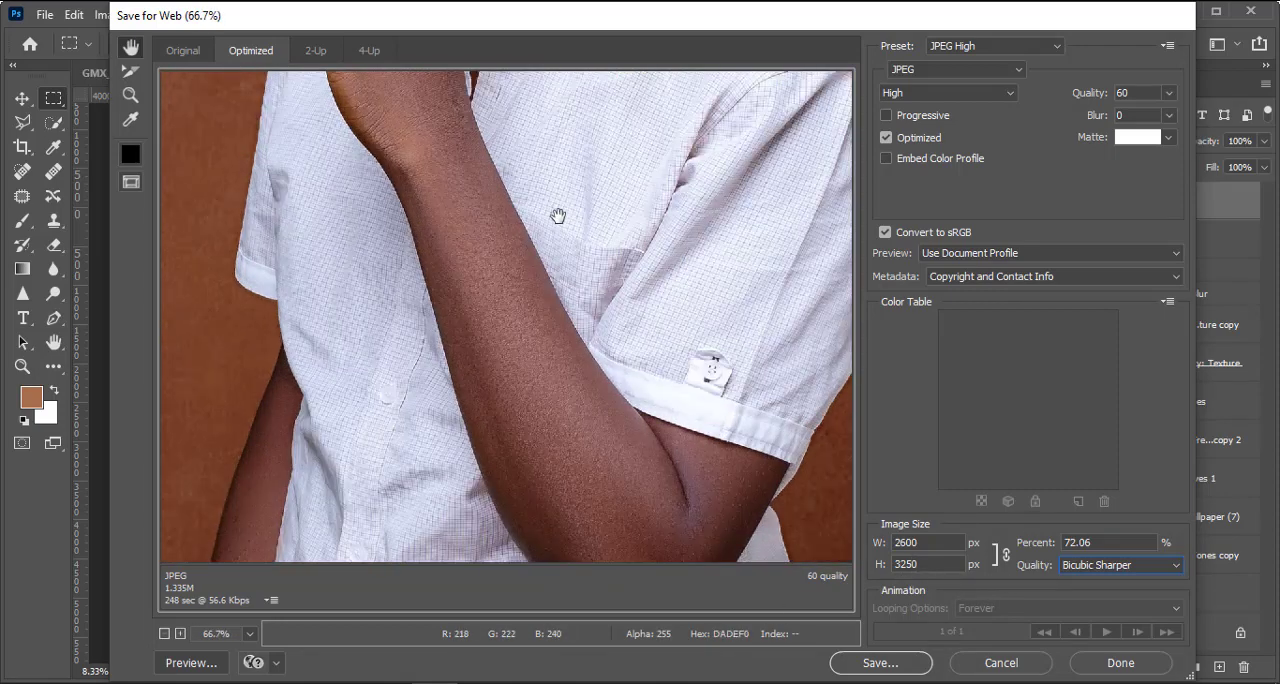
pyautogui.hotkey('ctrl', '-')
pyautogui.hotkey('ctrl', '-')
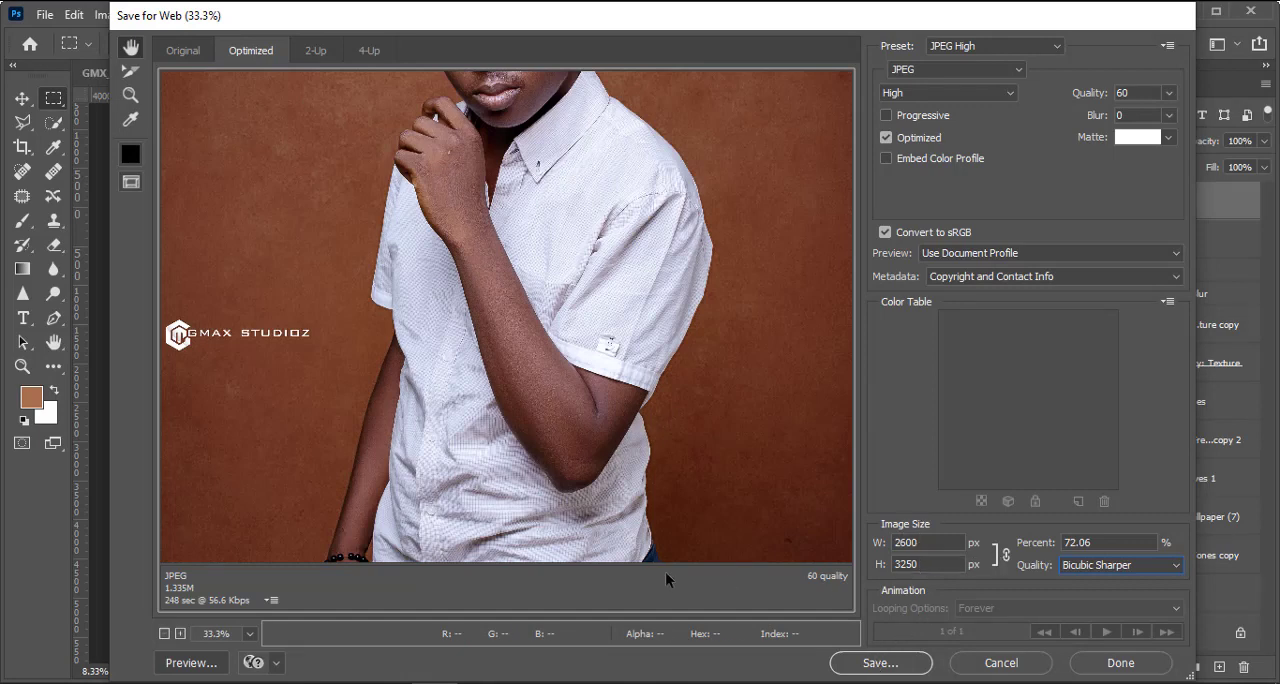
pyautogui.moveTo(637, 242); pyautogui.dragTo(586, 506)
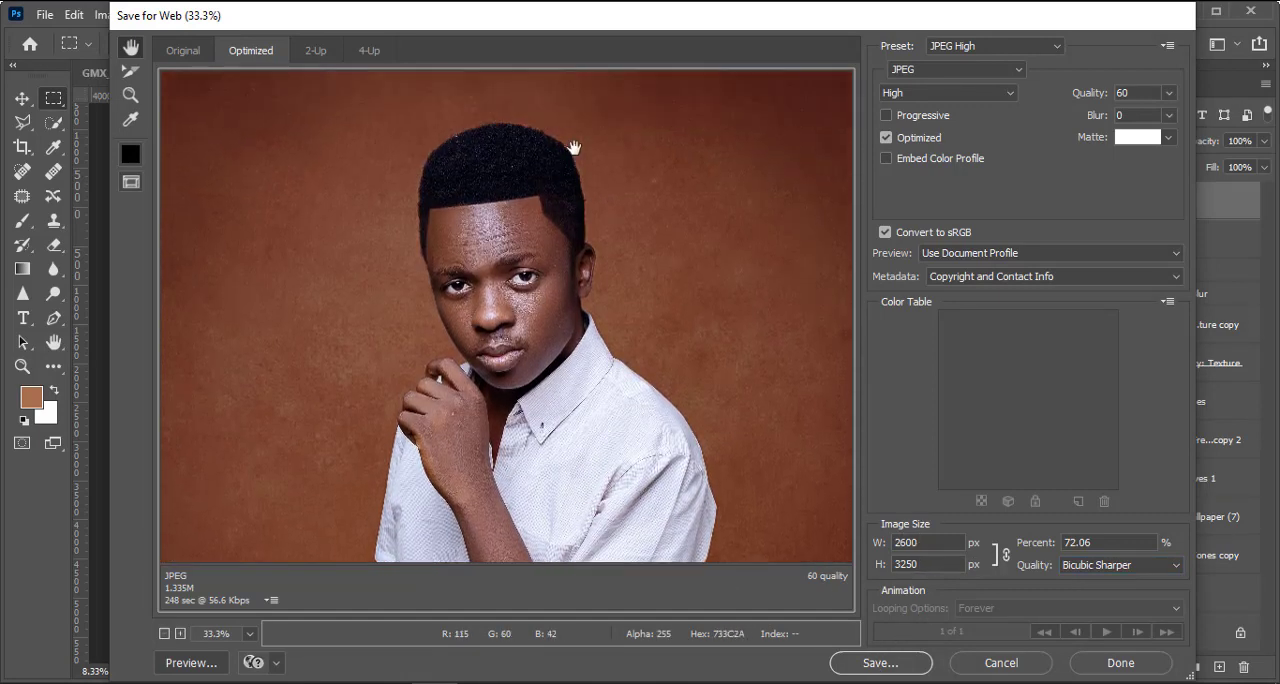
# Step: Save the optimized JPEG to the Desktop under the file name GMX_0525j-Recovered-Recovered
pyautogui.click(905, 666)
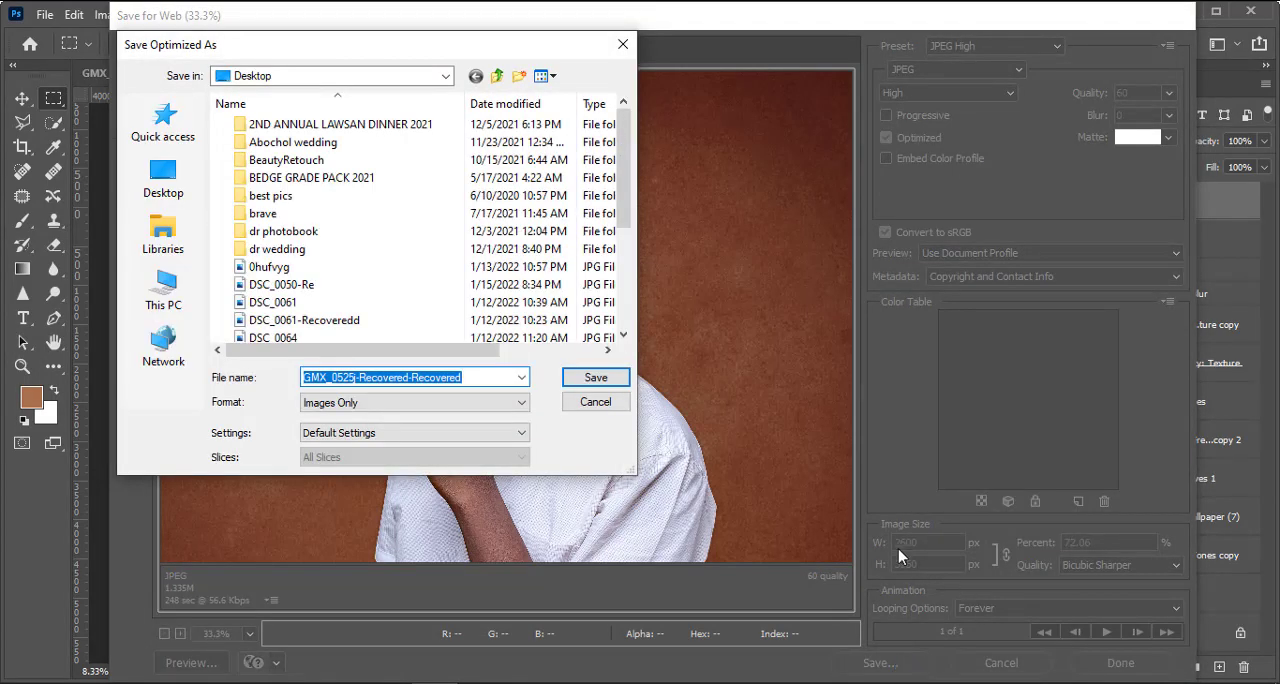
pyautogui.click(609, 376)
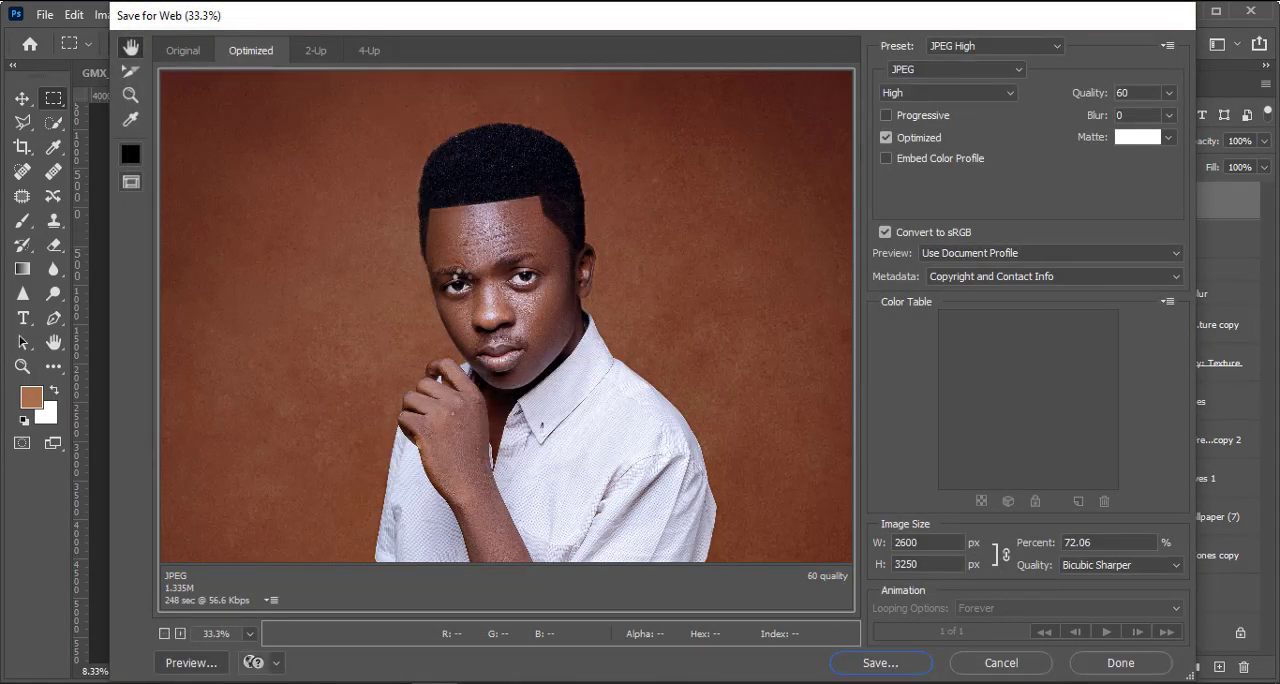